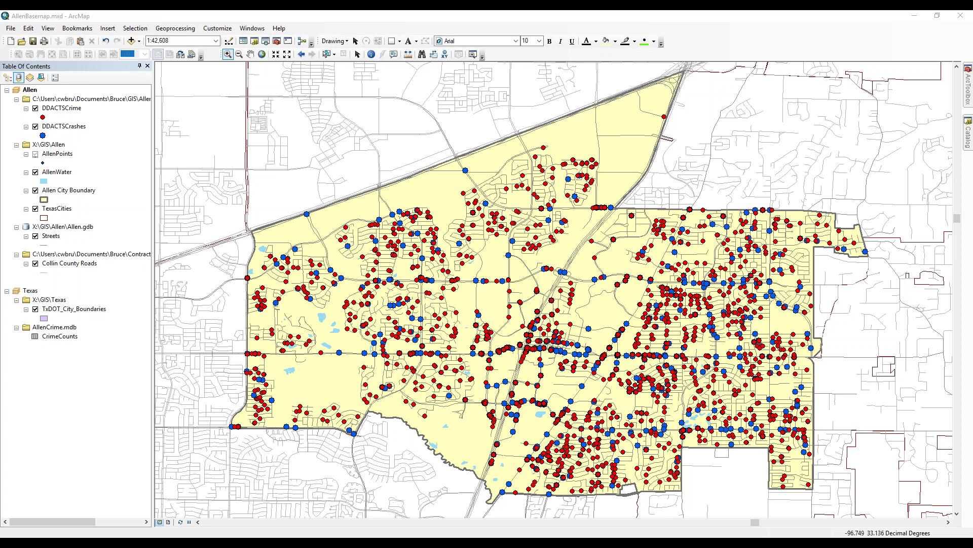
- Hide the DDACTSCrashes layer to view the crime points alone, and show it again
left_click(35, 126)
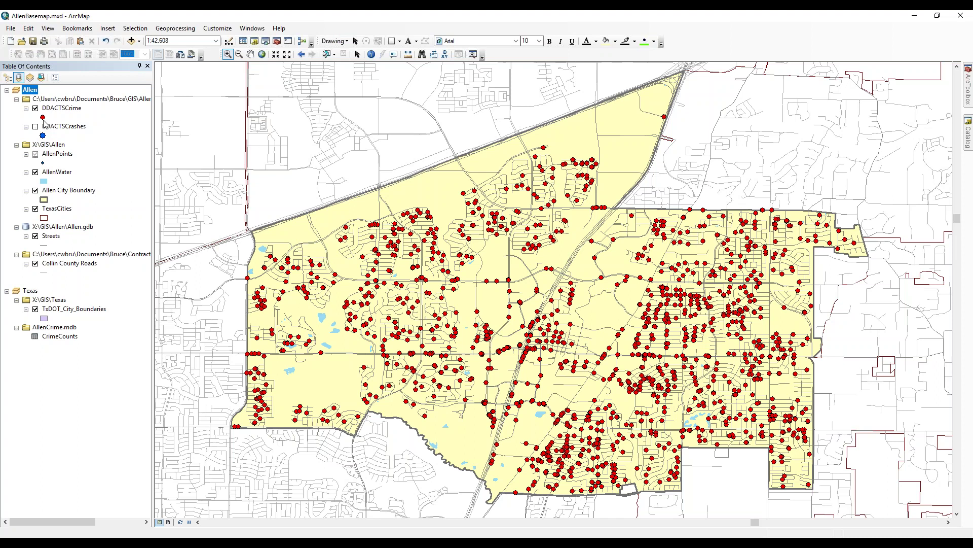
left_click(35, 127)
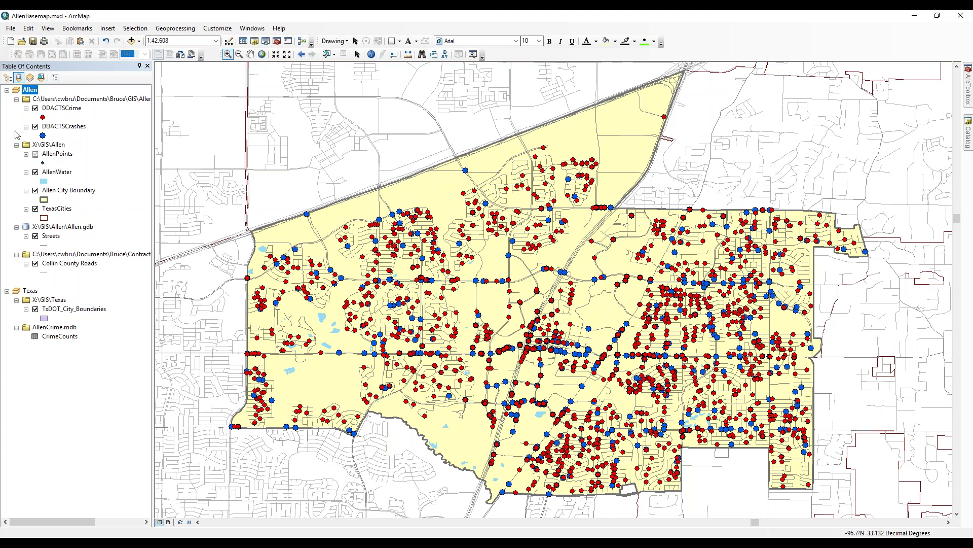
right_click(67, 129)
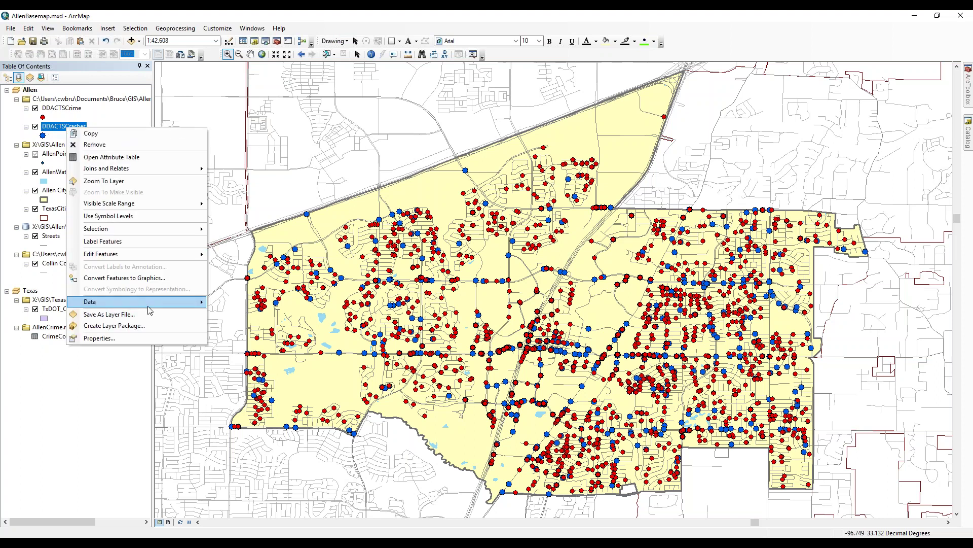
mouse_move(150, 303)
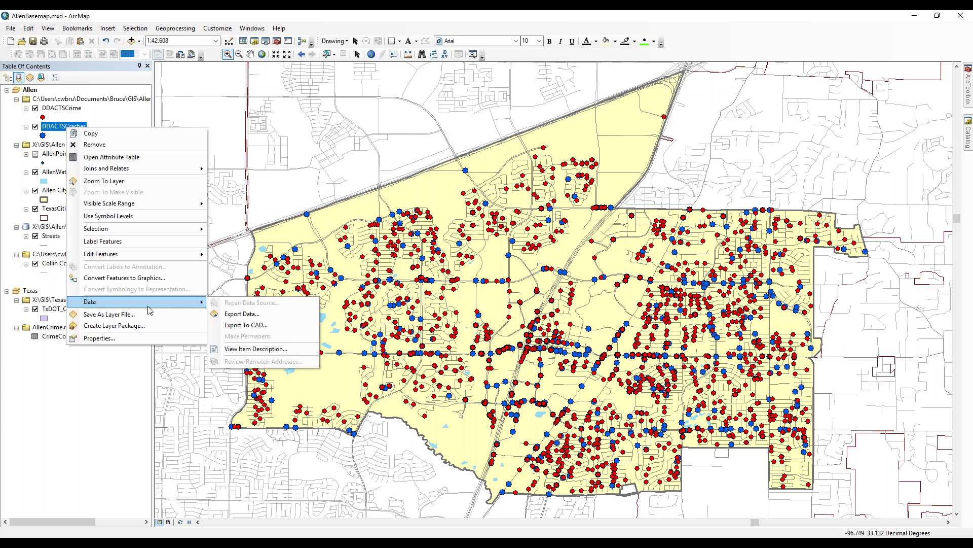
left_click(242, 314)
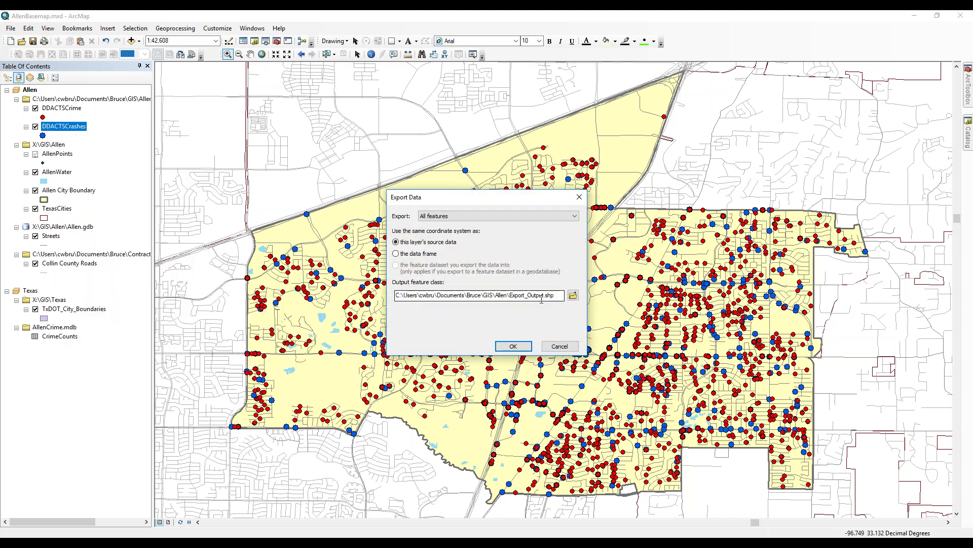
left_click(560, 346)
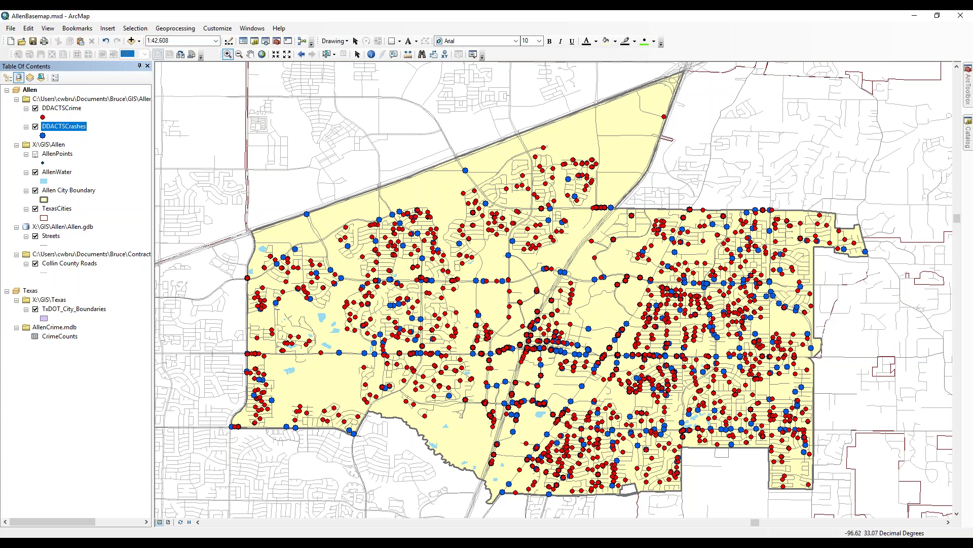
key("alt+Tab")
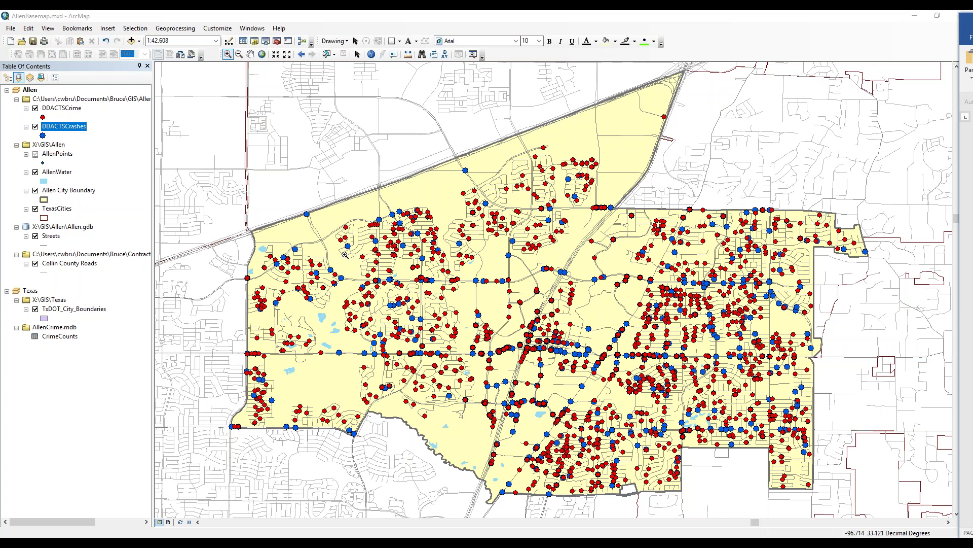
- Hide the DDACTSCrime and DDACTSCrashes layers so only the base map is drawn
left_click(35, 108)
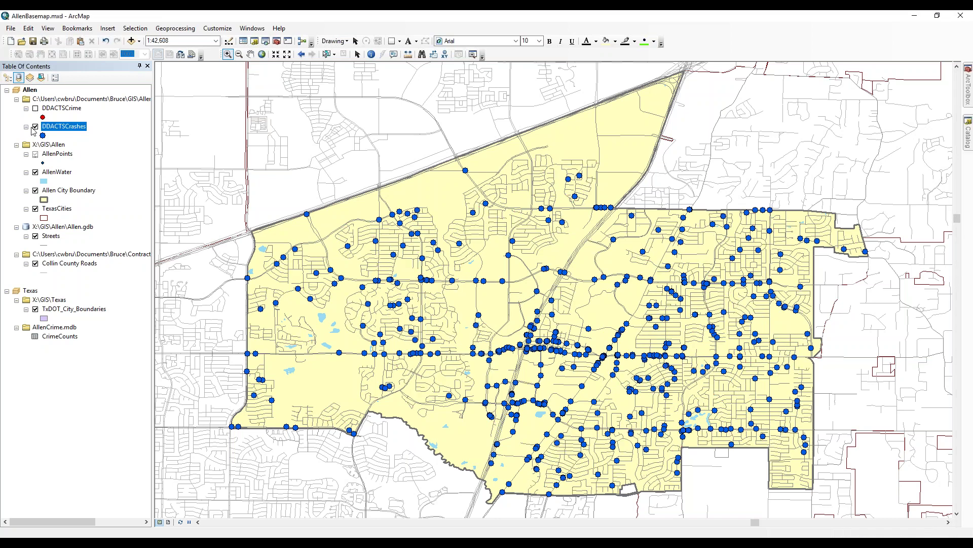
left_click(35, 126)
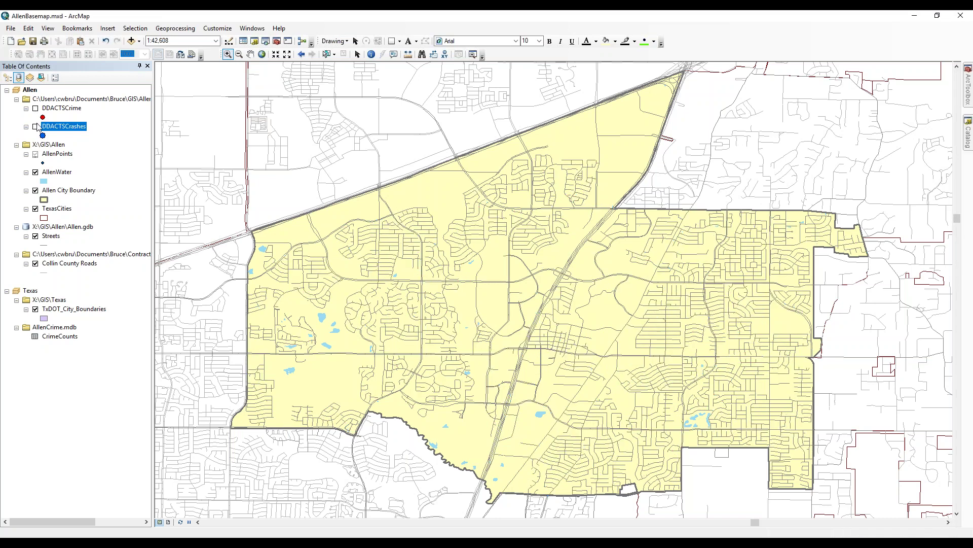
- Open the CrimeCounts table, examine the X, Y and CountOfCaseNo values of its first record, and close it
left_click(75, 340)
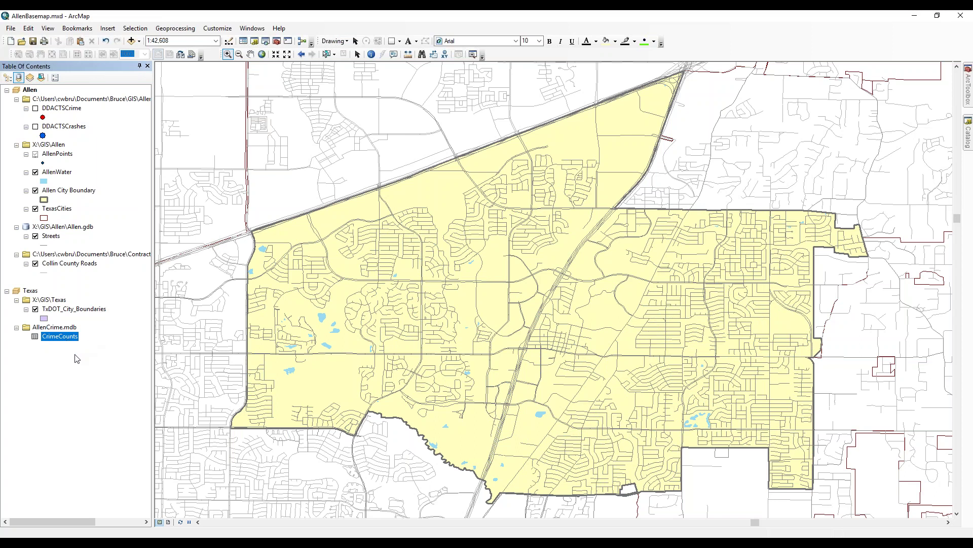
left_click(77, 359)
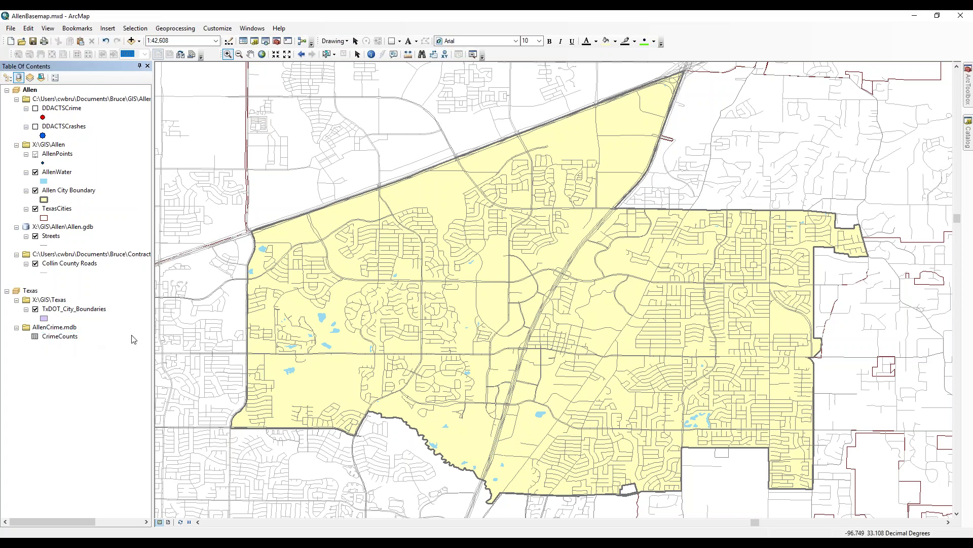
right_click(54, 337)
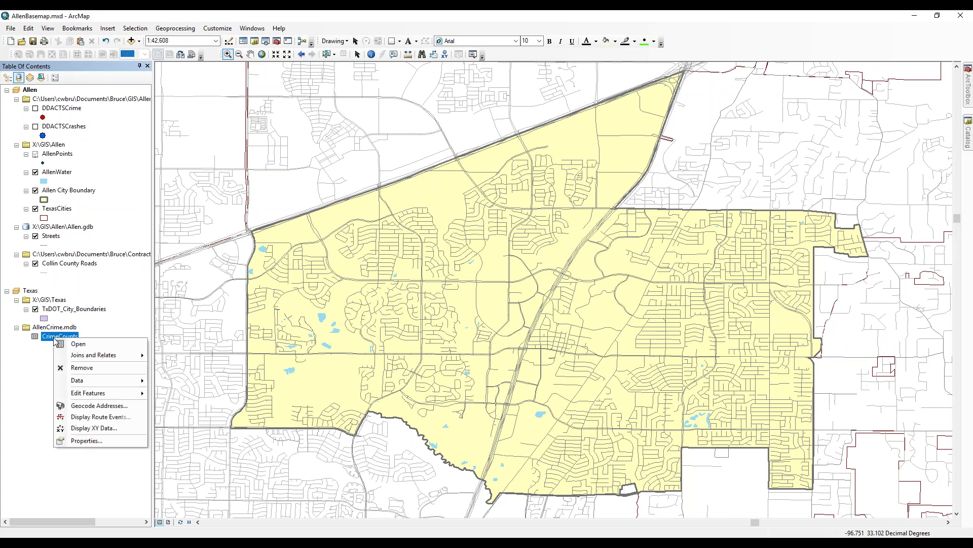
left_click(78, 344)
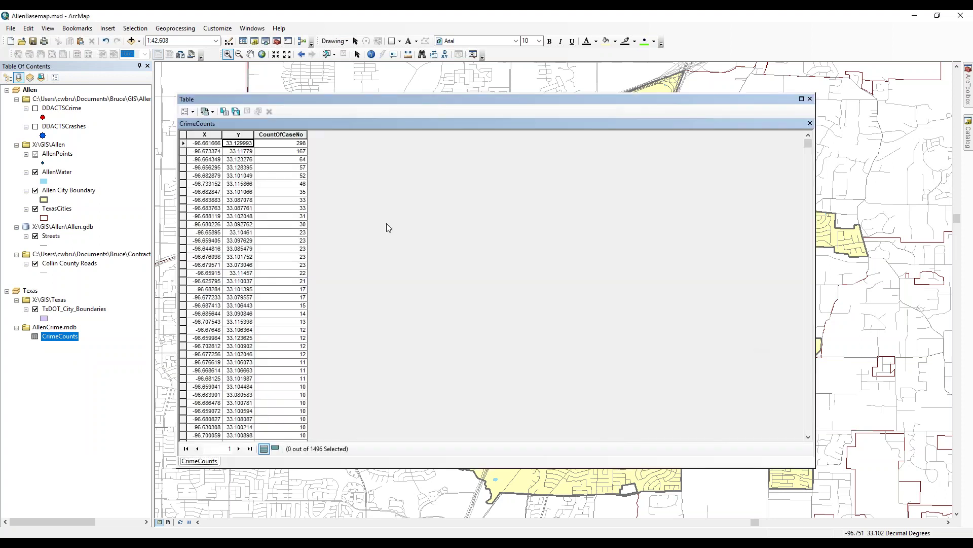
left_click(211, 146)
left_click(232, 144)
left_click(217, 144)
left_click(233, 144)
left_click(290, 145)
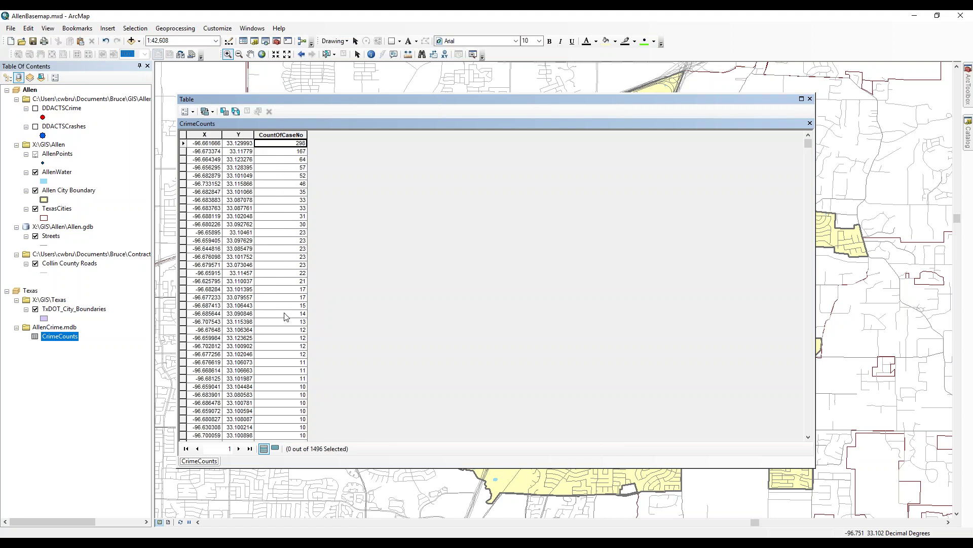
left_click(810, 99)
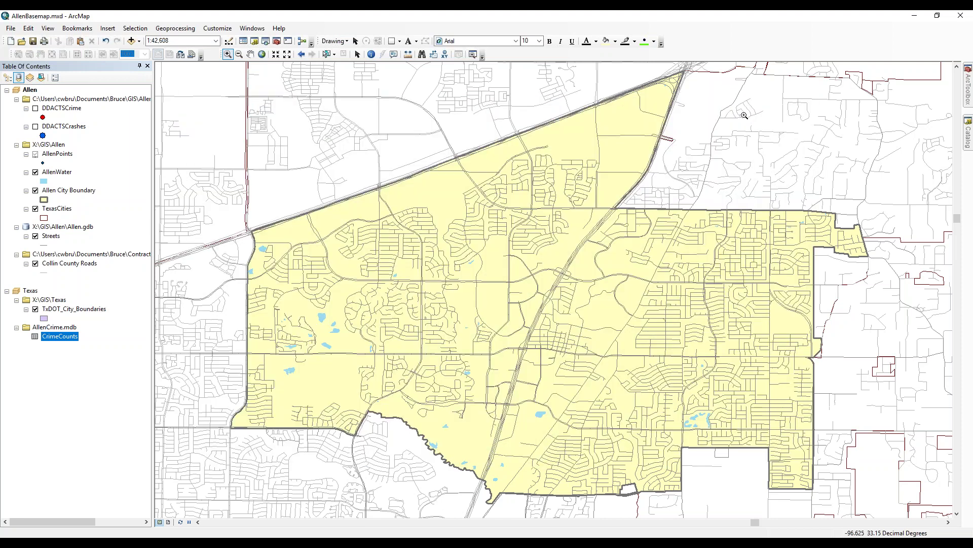
- Display the CrimeCounts table as XY points, using the X and Y fields and the GCS_North_American_1983 coordinate system
right_click(76, 337)
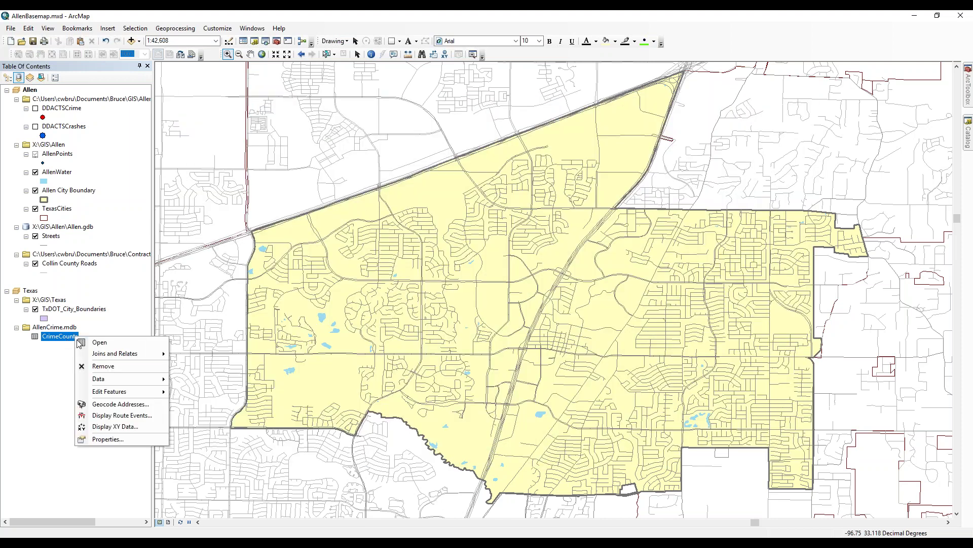
left_click(127, 427)
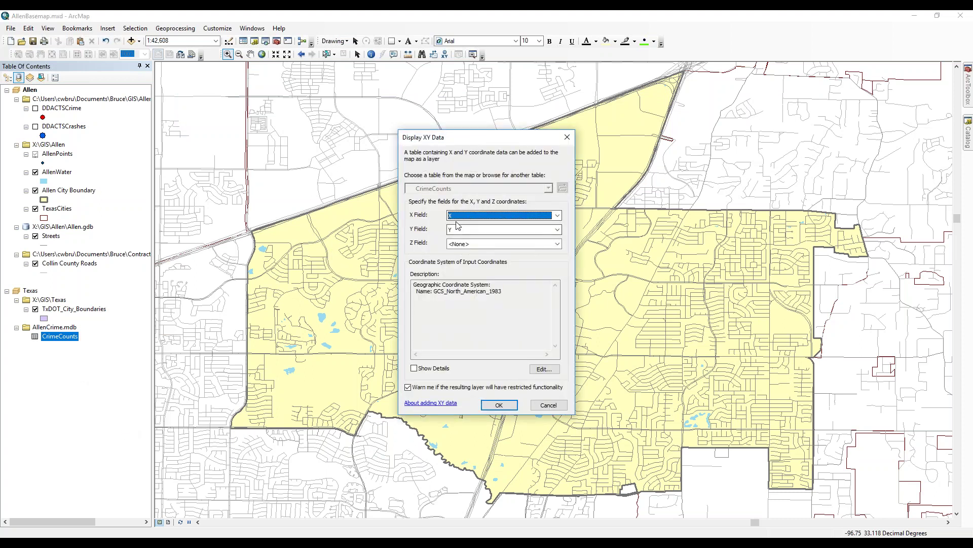
left_click(544, 369)
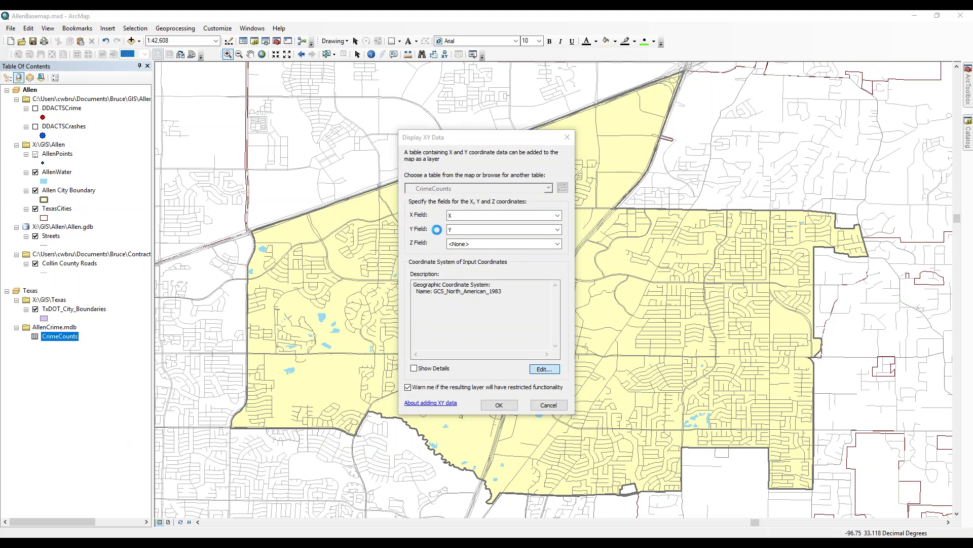
left_click(389, 191)
left_click(421, 203)
left_click(544, 405)
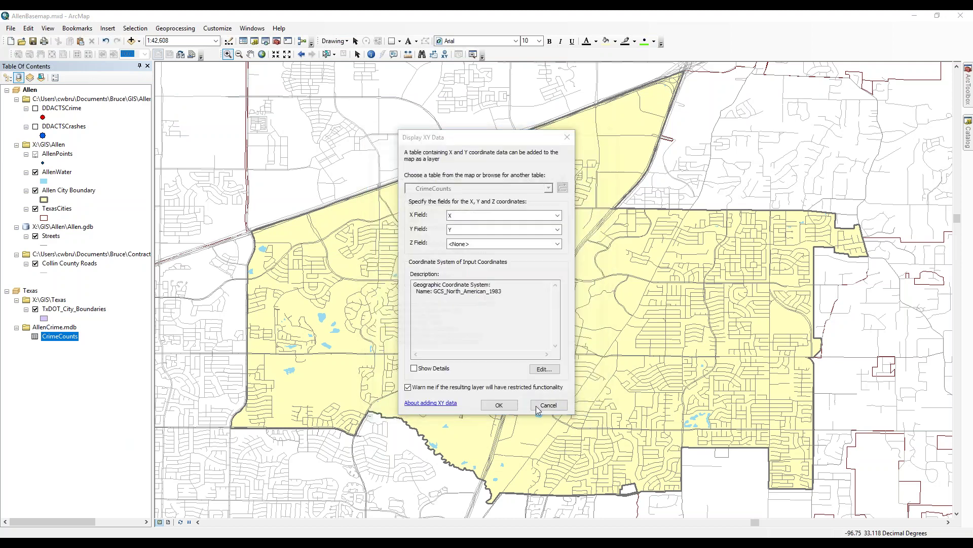
left_click(500, 405)
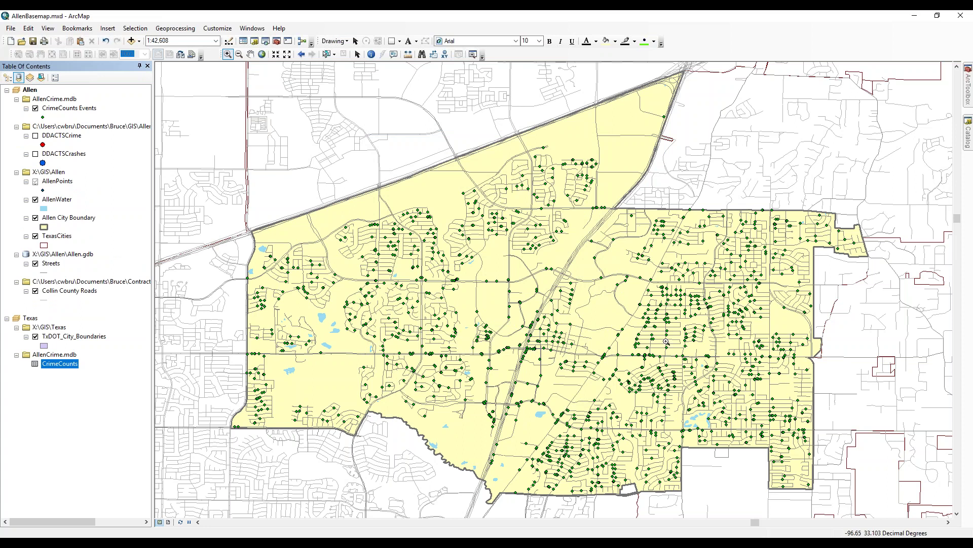
- Symbolize the CrimeCounts Events layer with graduated symbols based on the CountOfCaseNo field
double_click(66, 108)
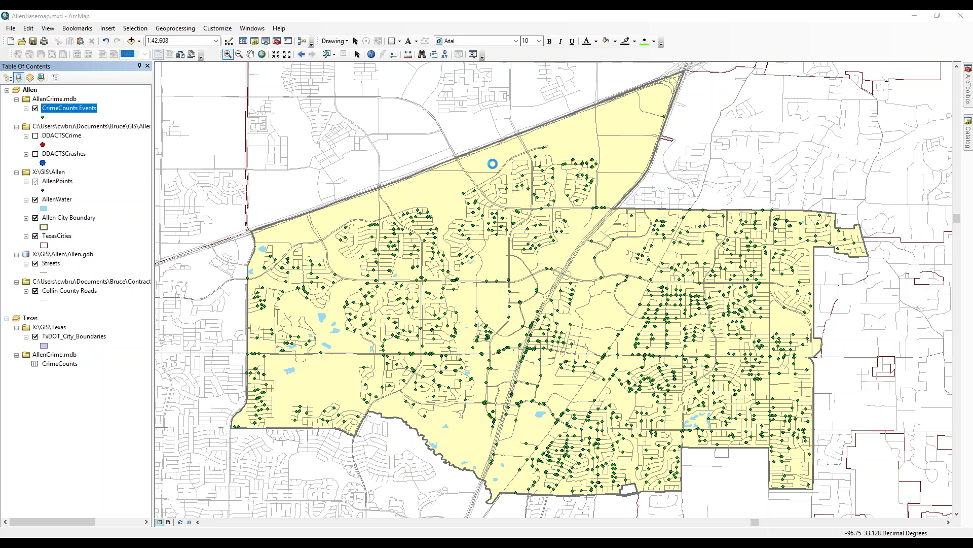
left_click(436, 157)
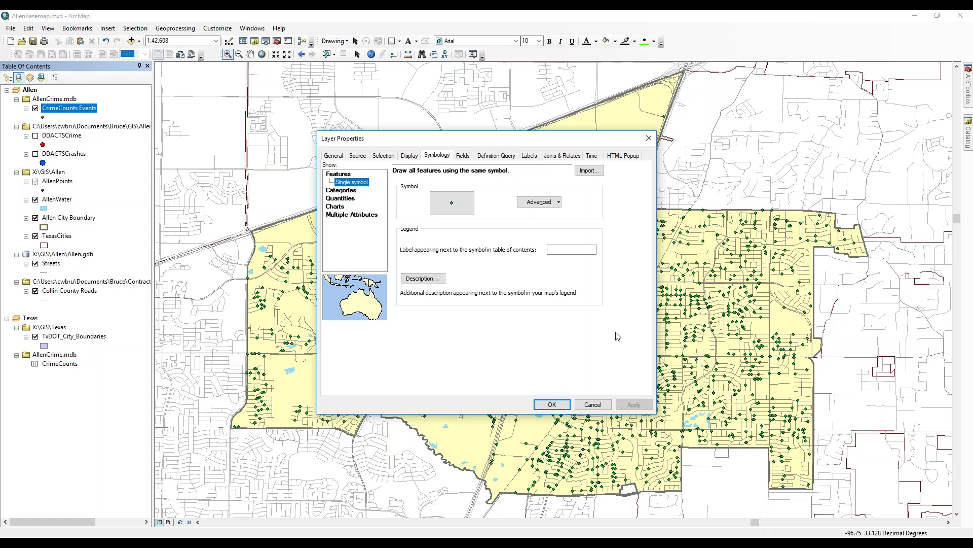
left_click(346, 198)
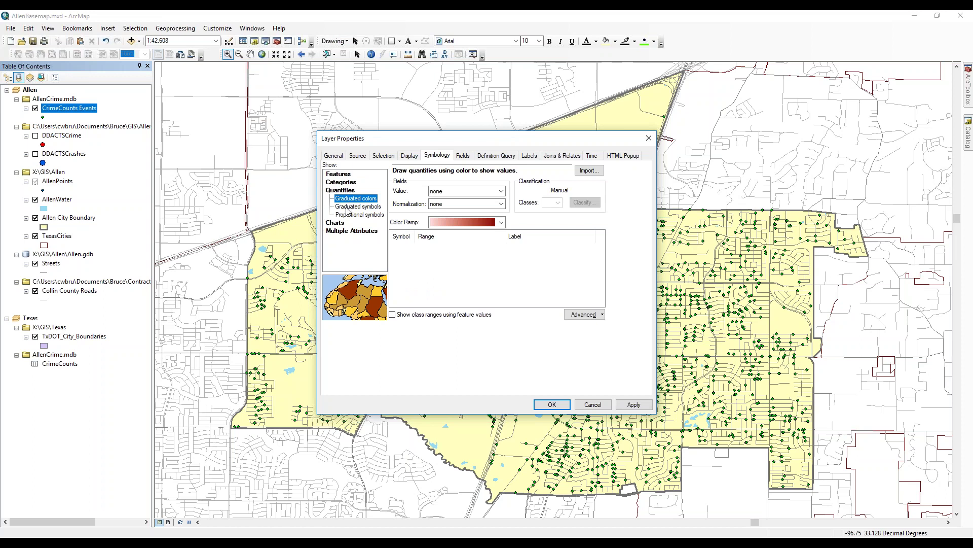
left_click(348, 207)
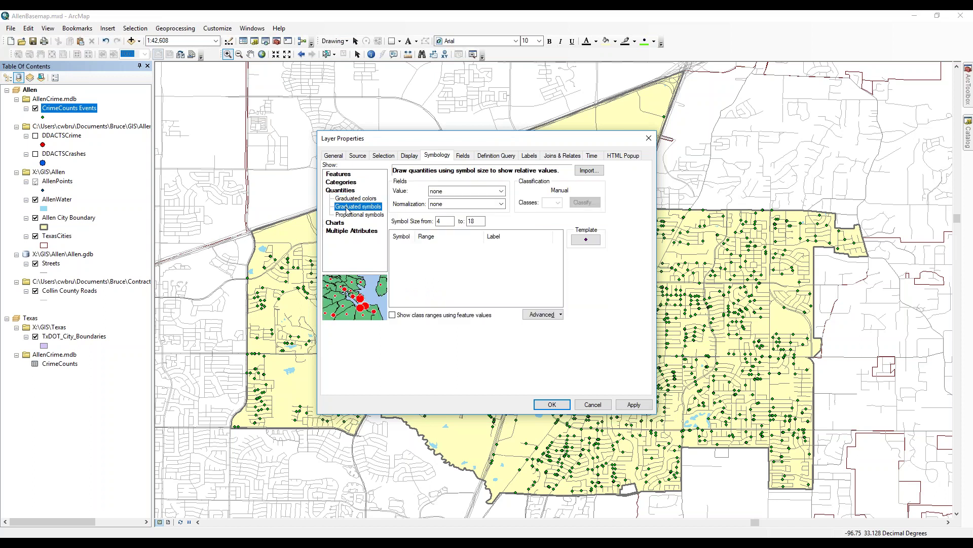
left_click(467, 192)
left_click(461, 221)
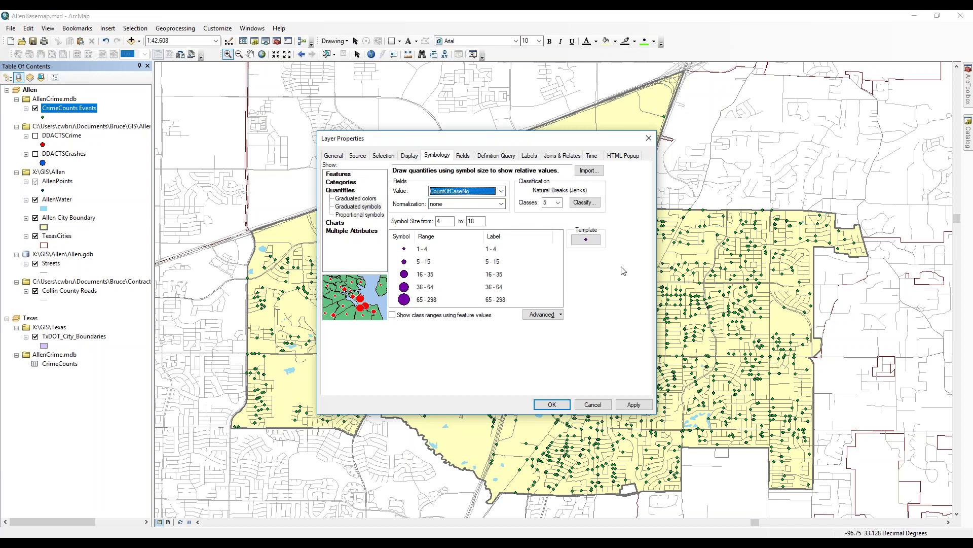
- Change the template colour of the graduated symbols to red
left_click(592, 241)
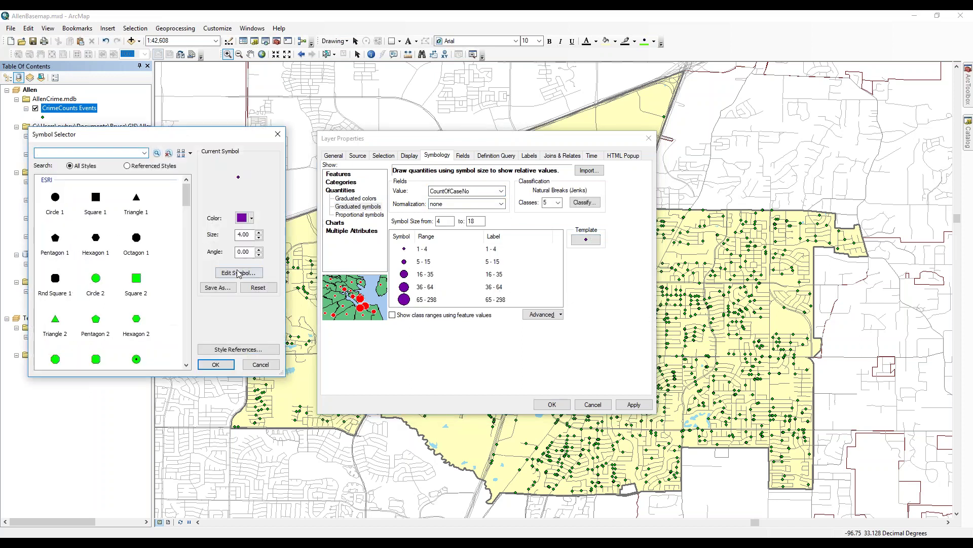
left_click(246, 218)
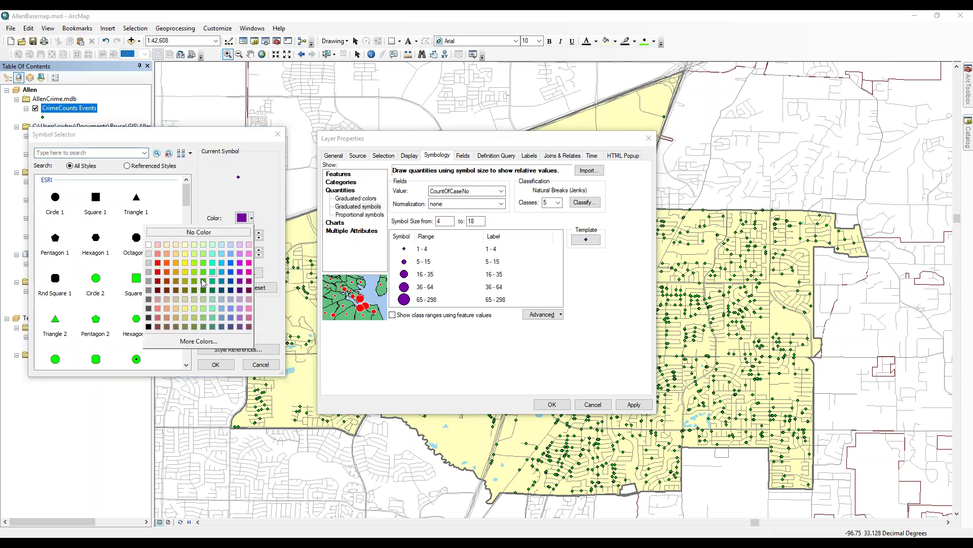
left_click(158, 271)
left_click(216, 365)
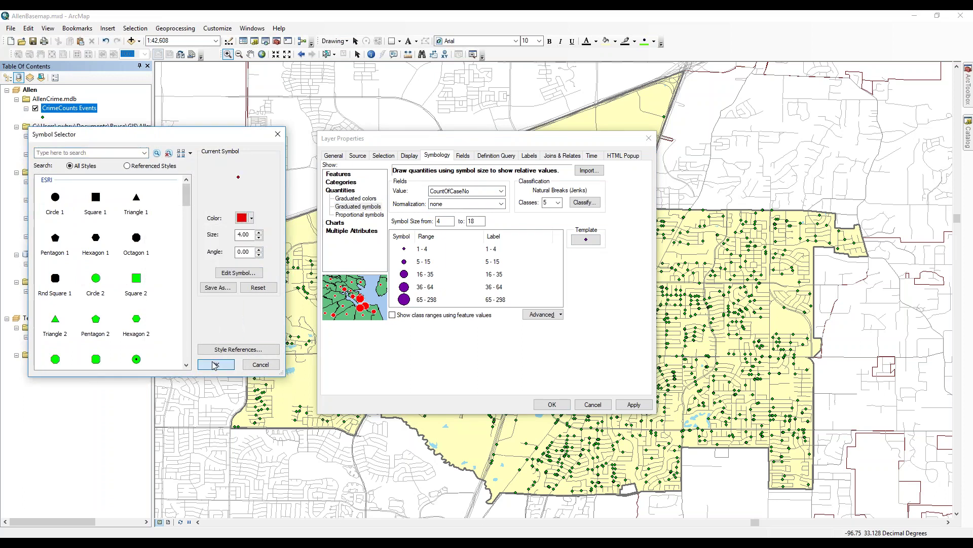
- Set the graduated symbol sizes to range from 2 to 24 and apply the symbology to the CrimeCounts Events layer
left_click(444, 221)
key("BackSpace")
type("2")
key("Tab")
type("24")
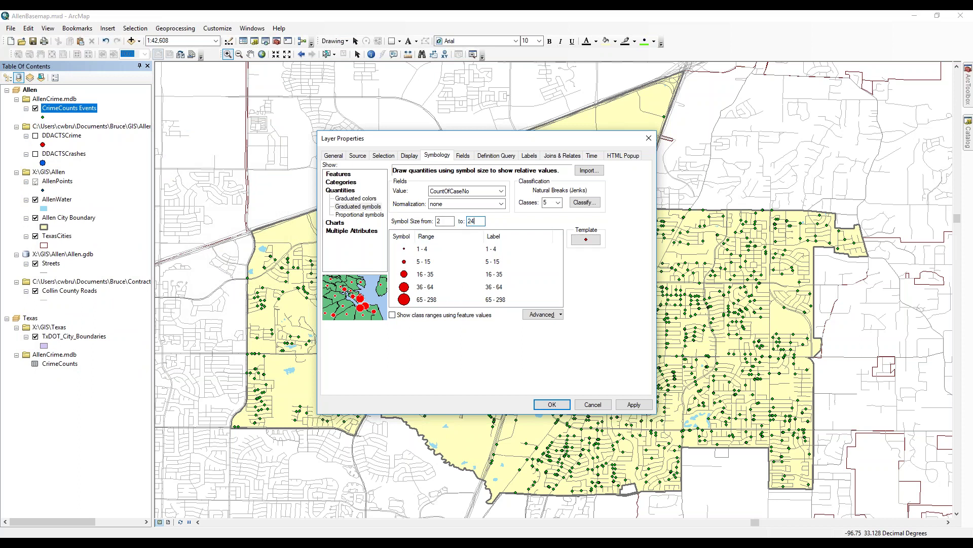
left_click(445, 219)
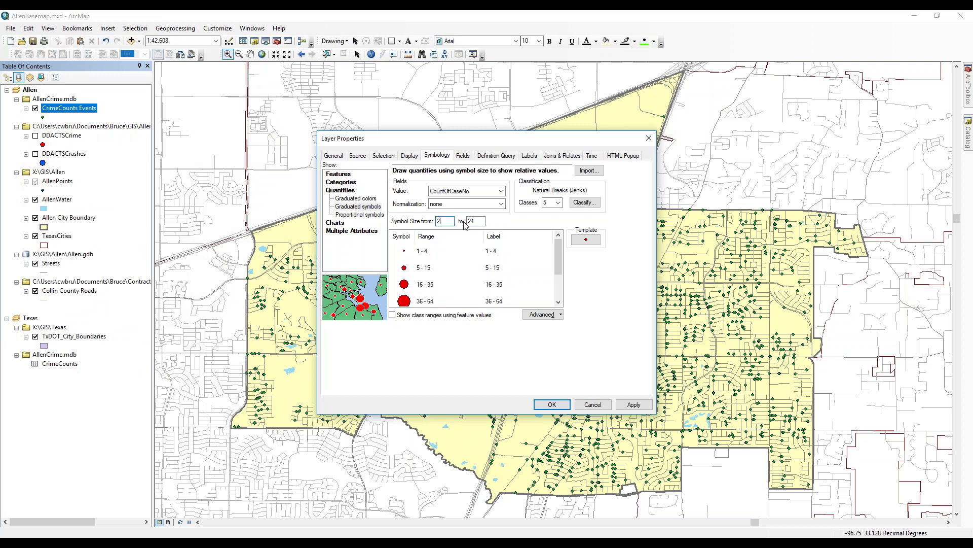
left_click(477, 221)
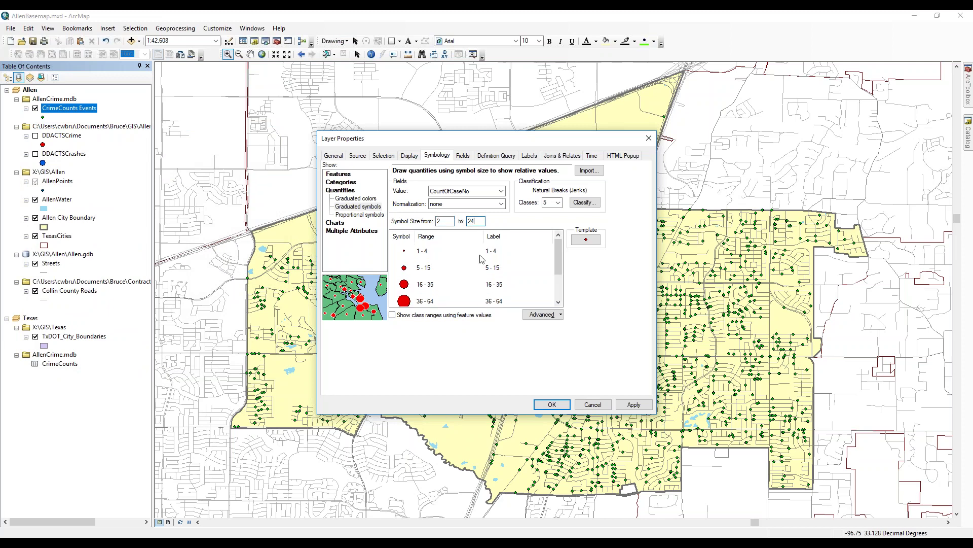
left_click(555, 404)
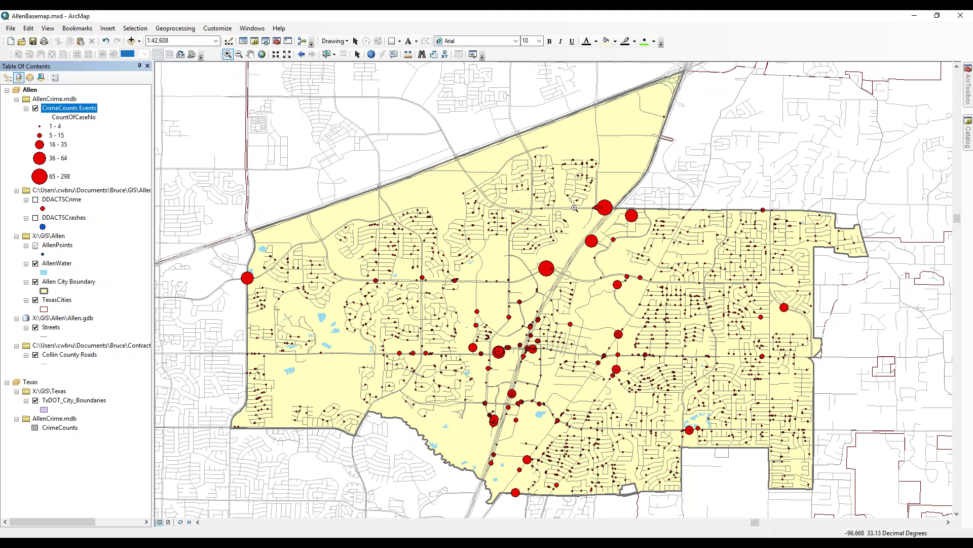
- Examine the large crime-count symbols close up around Stacy Rd and the highway, and the area to the west
left_click_drag(575, 189, 645, 271)
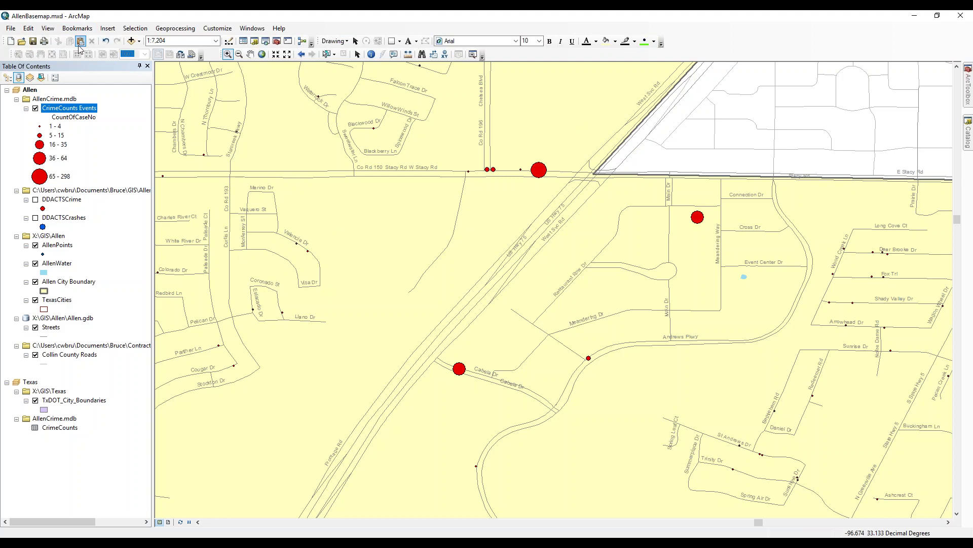
left_click(250, 54)
left_click_drag(505, 267, 561, 326)
mouse_move(380, 289)
left_mouse_down()
mouse_move(616, 299)
mouse_move(761, 280)
left_mouse_up()
left_click_drag(939, 430, 671, 358)
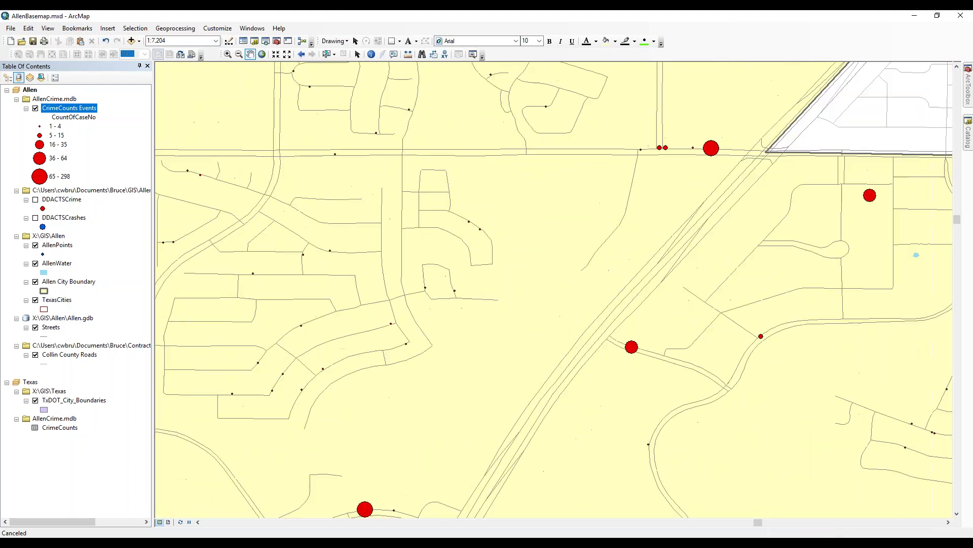
scroll(671, 358, "down", 5)
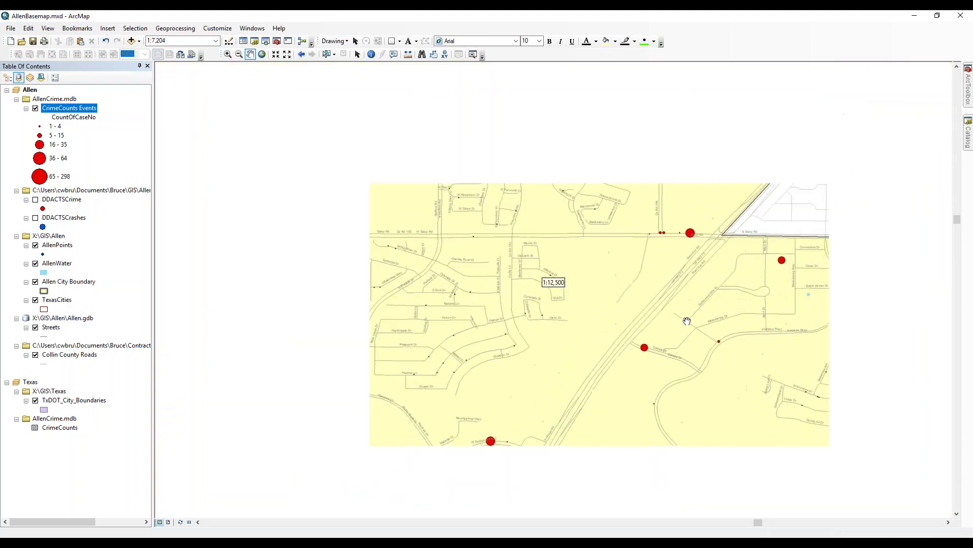
- Examine the crime-count symbols along the highway and across the whole city of Allen
left_click_drag(720, 305, 531, 322)
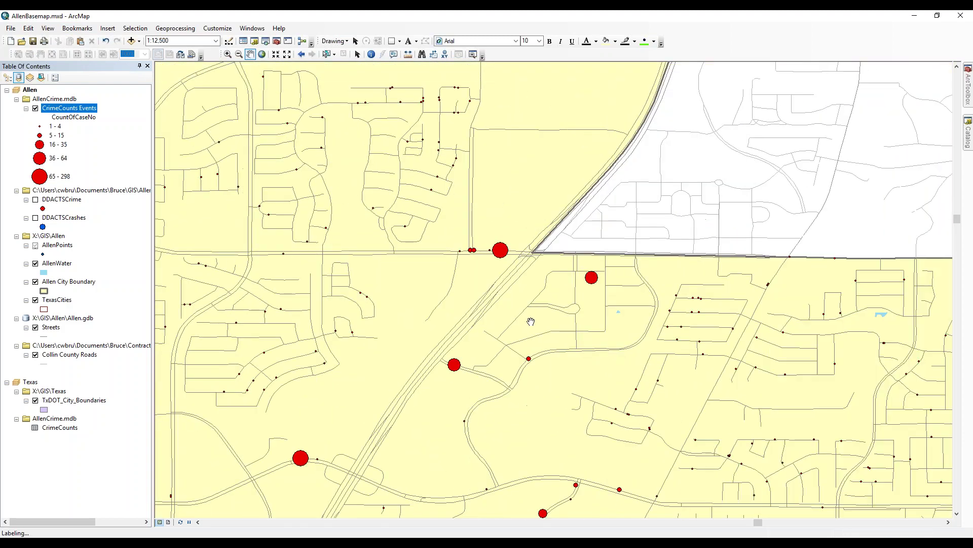
scroll(530, 321, "down", 1)
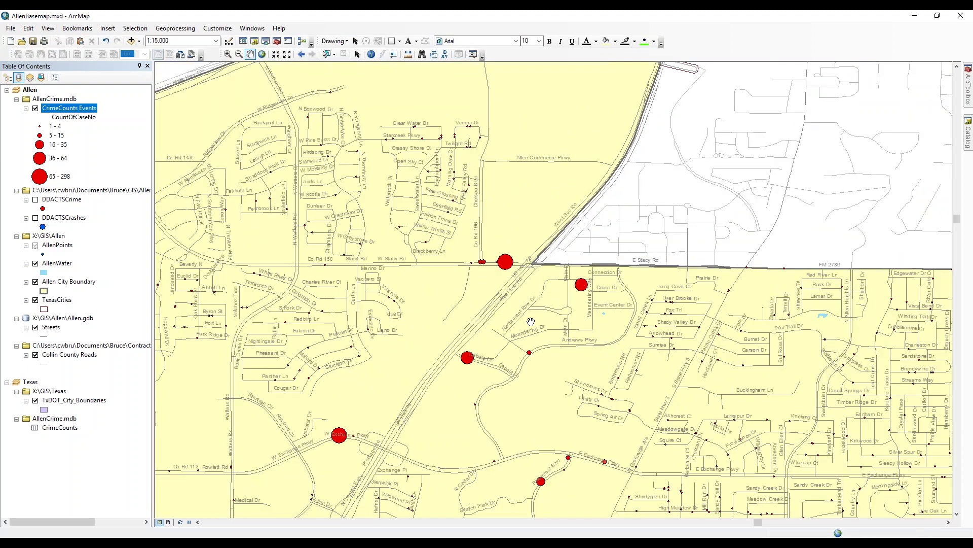
scroll(531, 321, "down", 2)
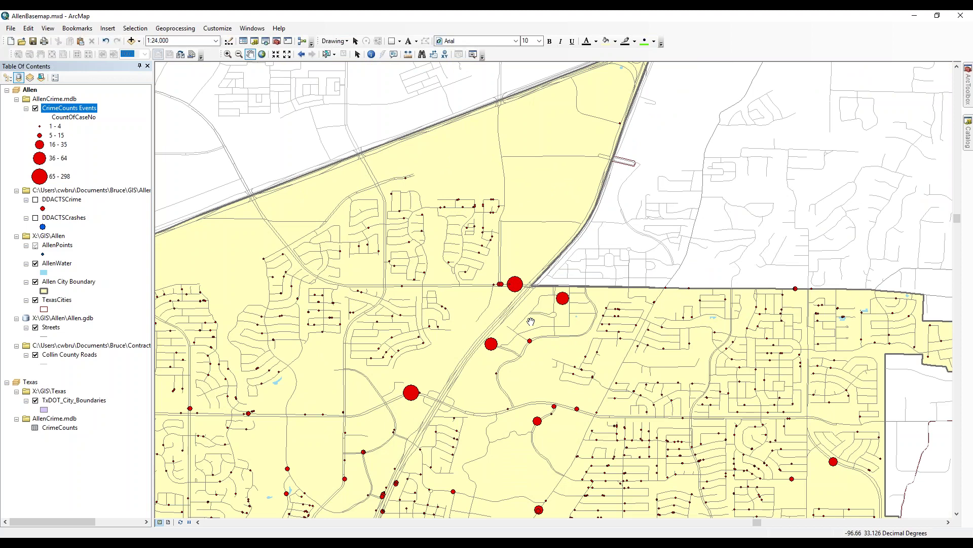
left_click_drag(507, 425, 584, 245)
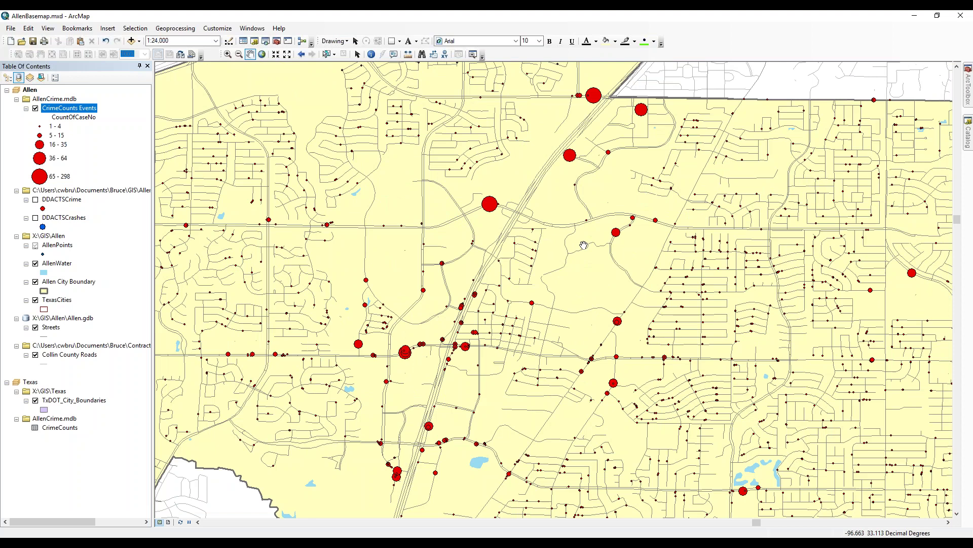
left_click_drag(519, 359, 579, 312)
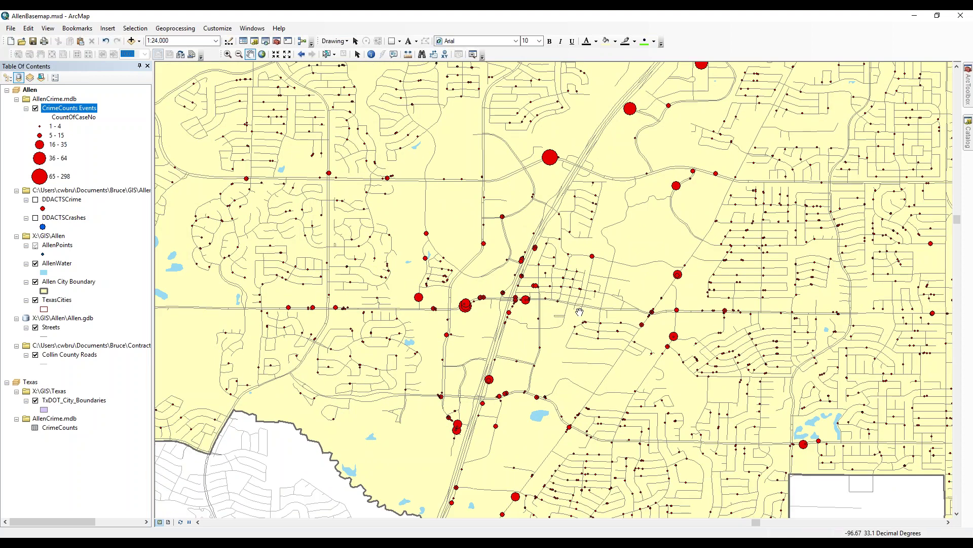
scroll(573, 324, "up", 2)
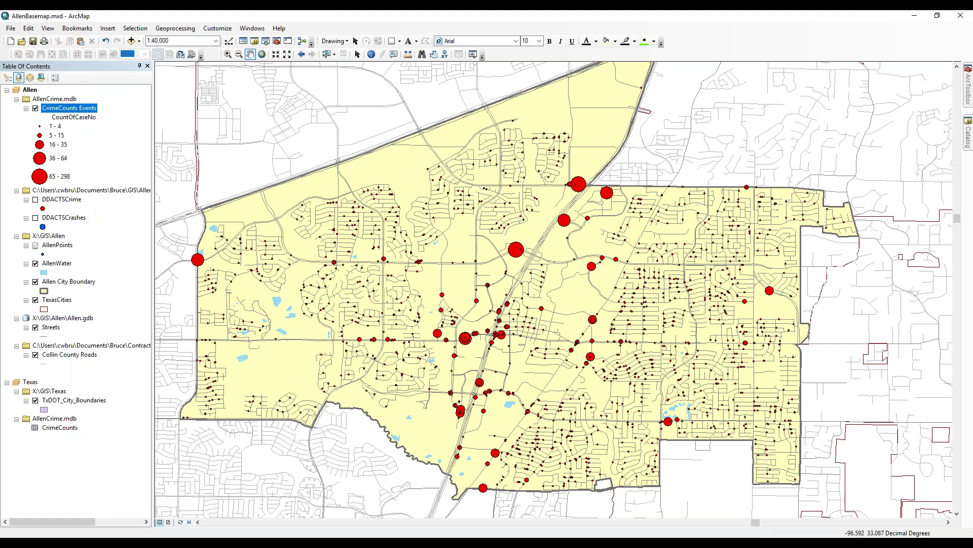
- Review the CrimeCounts table of coordinates and case counts, then close it
key("alt+Tab")
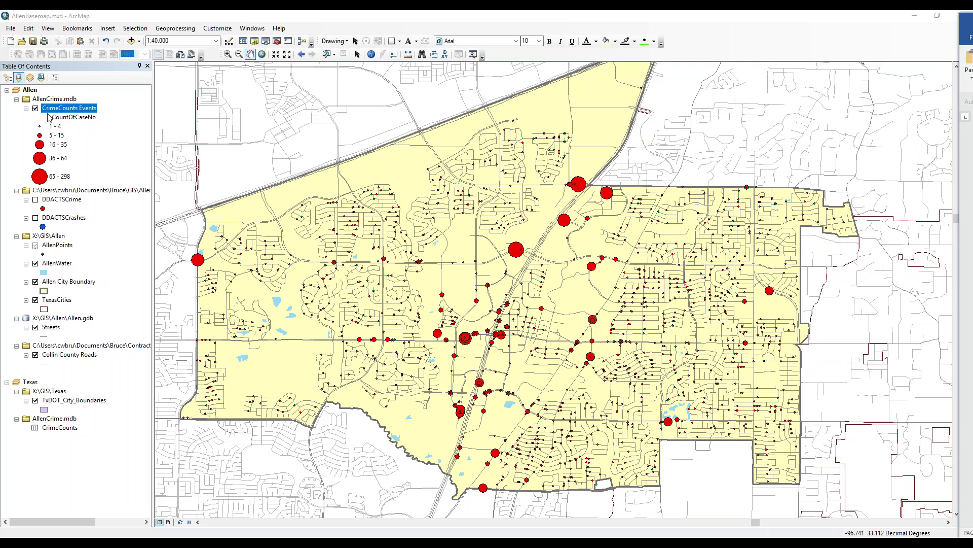
right_click(60, 429)
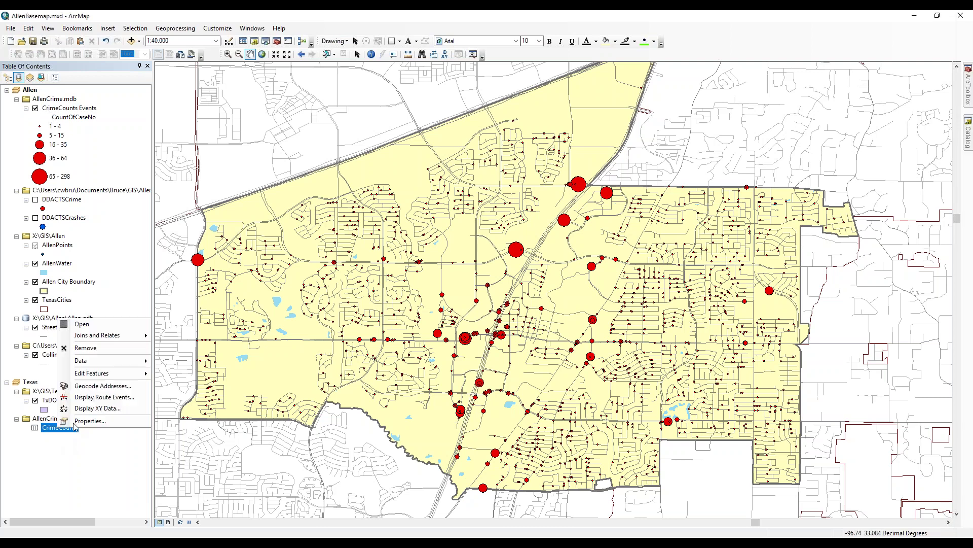
left_click(103, 324)
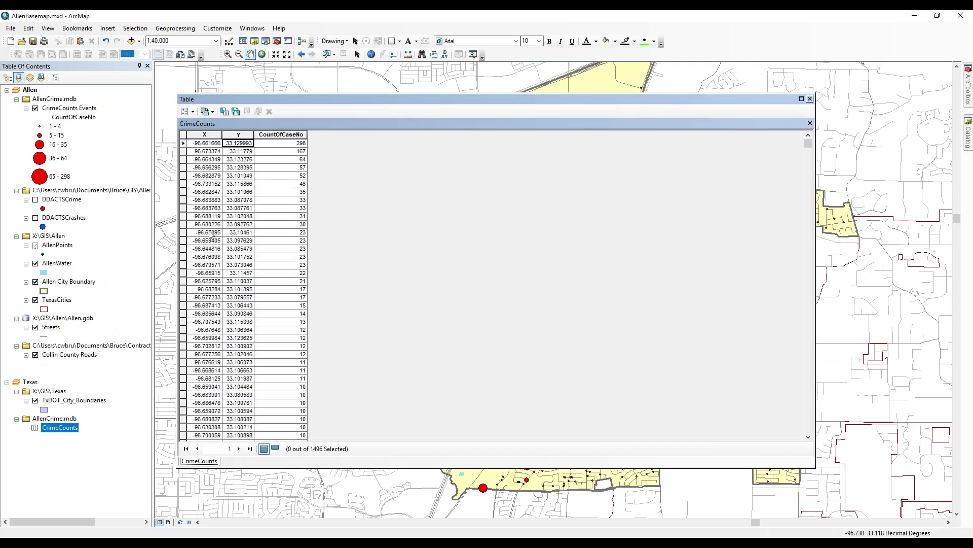
left_click(810, 99)
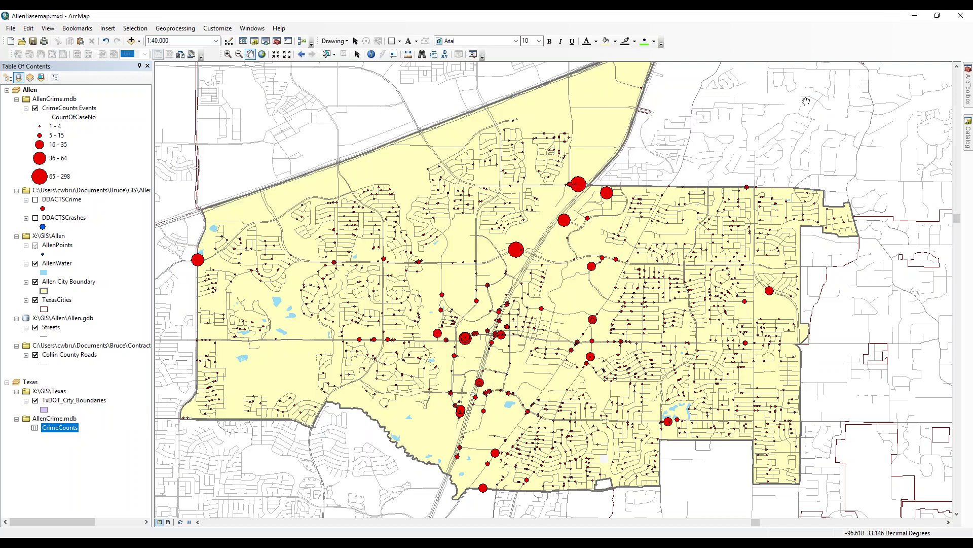
- Remove the CrimeCounts Events layer from the Allen data frame and turn on the DDACTSCrime layer
right_click(53, 109)
left_click(79, 123)
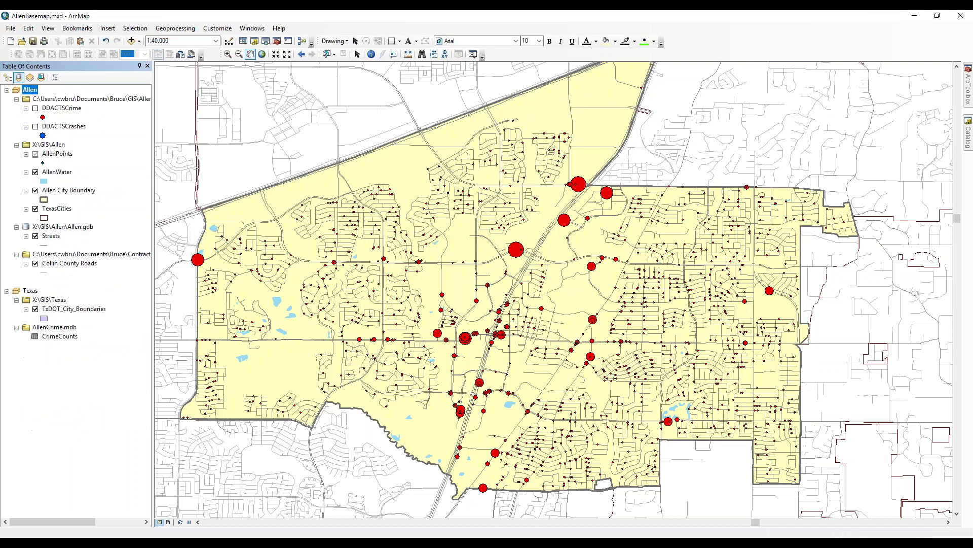
left_click(36, 108)
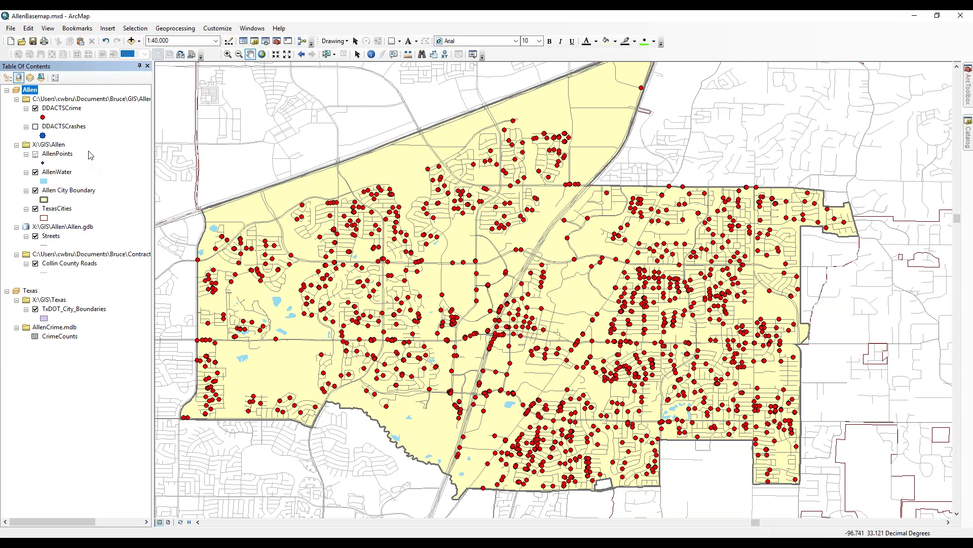
- Review the individual incident records in the DDACTSCrime attribute table and close it
right_click(65, 112)
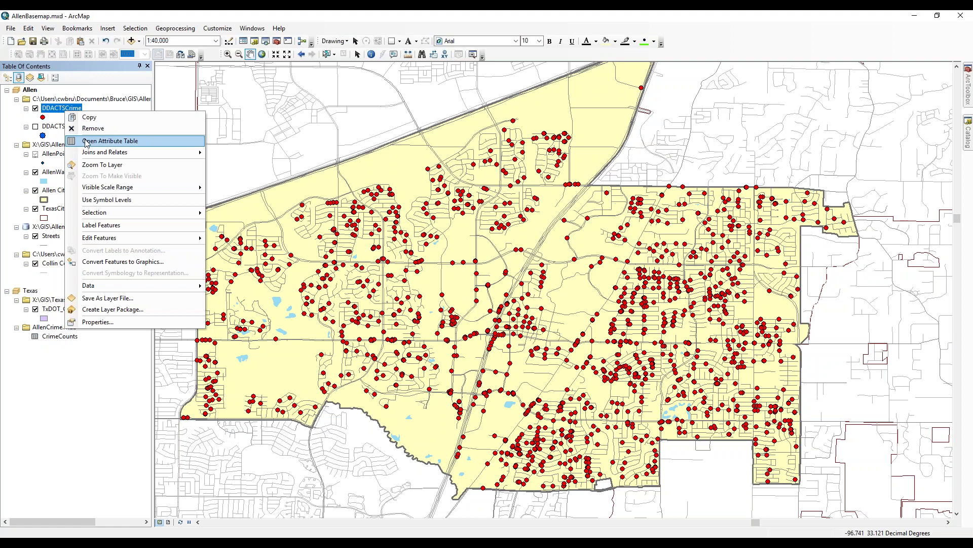
left_click(101, 138)
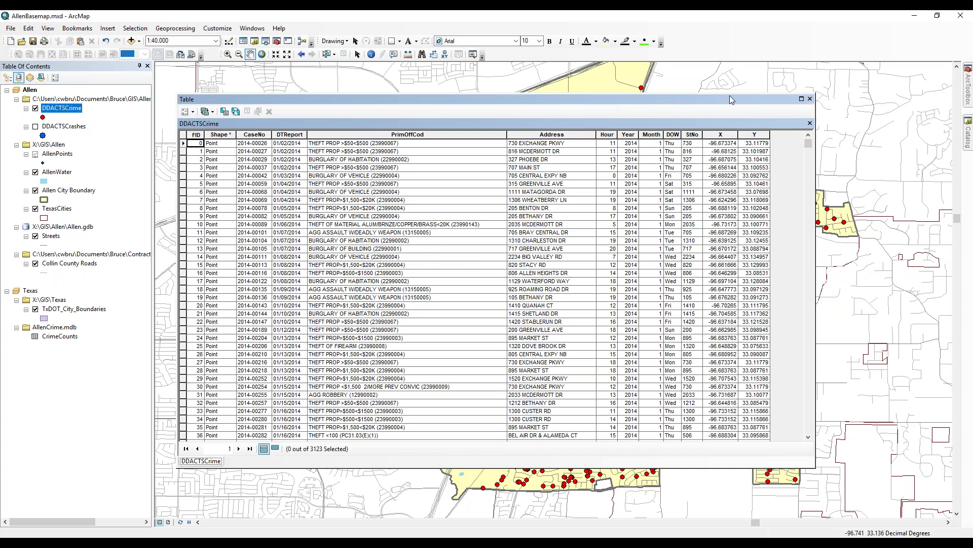
left_click(810, 100)
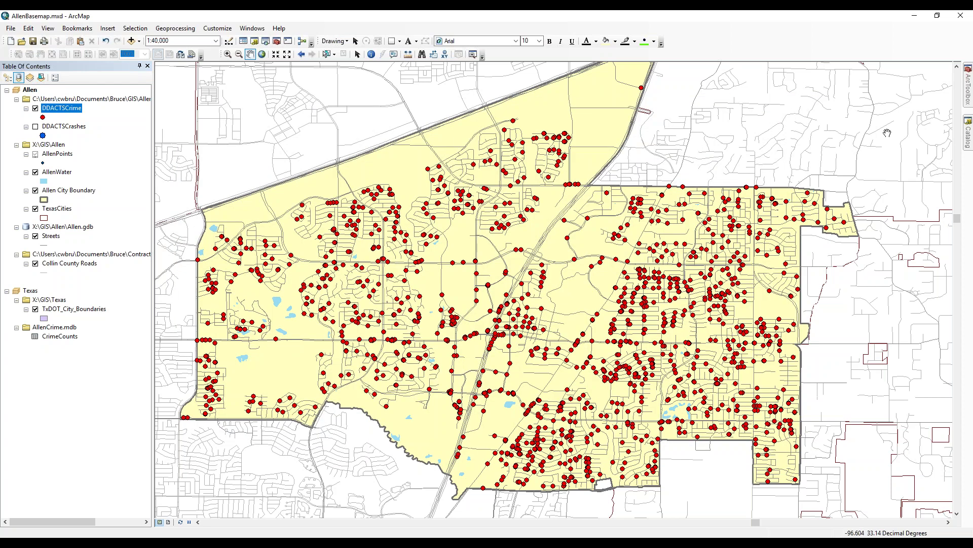
- Start the Collect Events tool from the Spatial Statistics utilities with DDACTSCrashes as the input incident features, allowing the ActiveX interaction
left_click(969, 137)
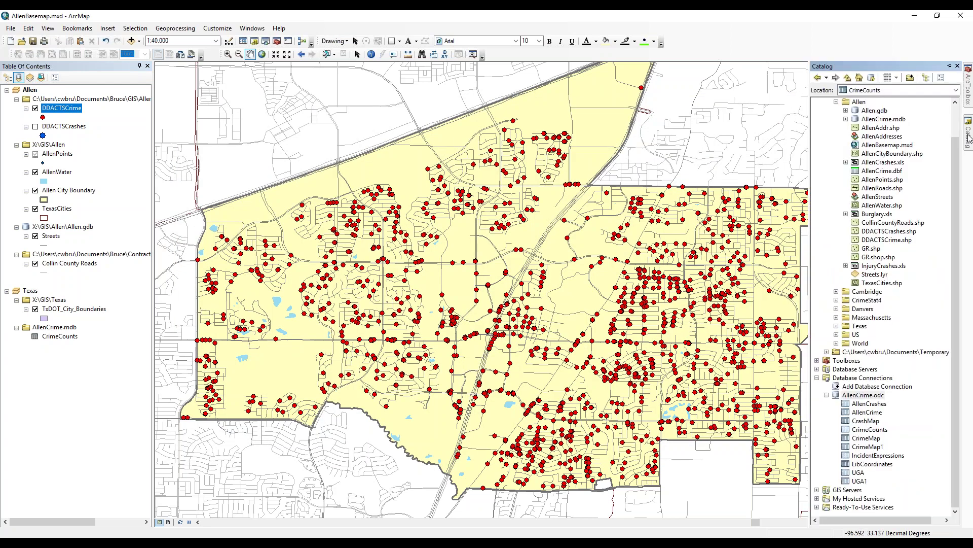
left_click(969, 95)
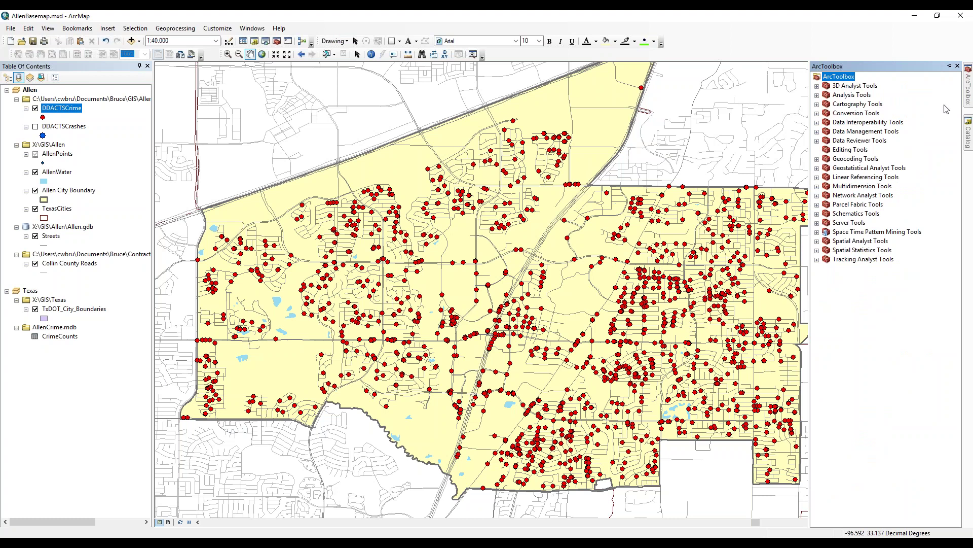
left_click(818, 251)
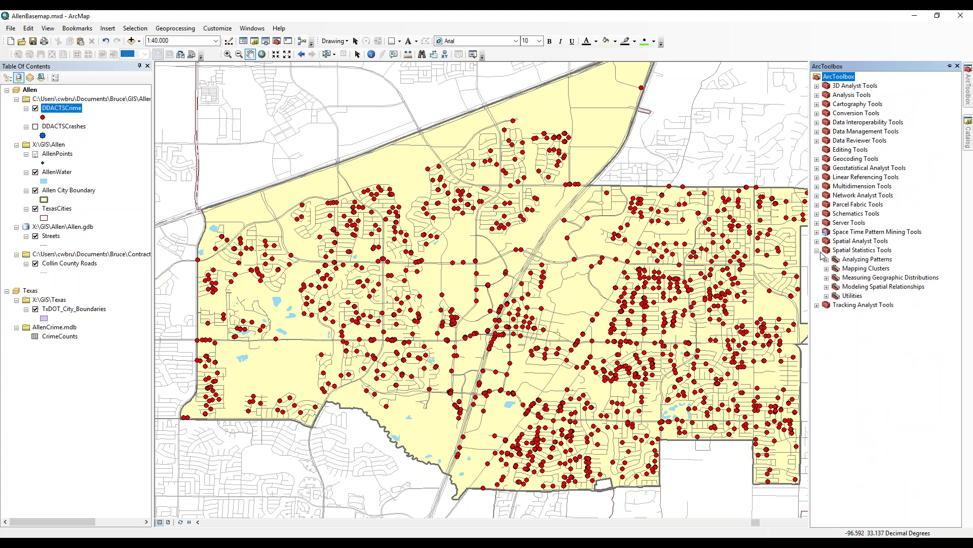
left_click(827, 297)
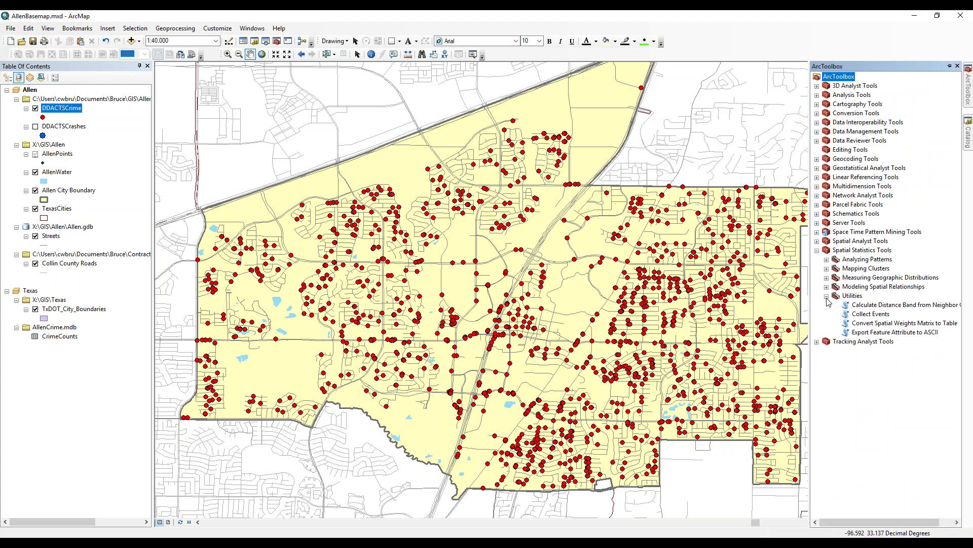
double_click(873, 315)
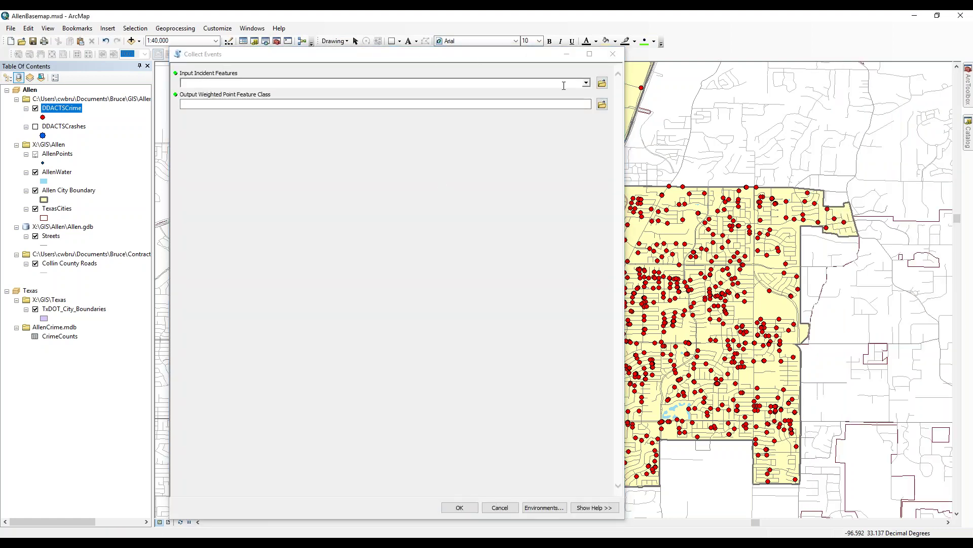
left_click(586, 82)
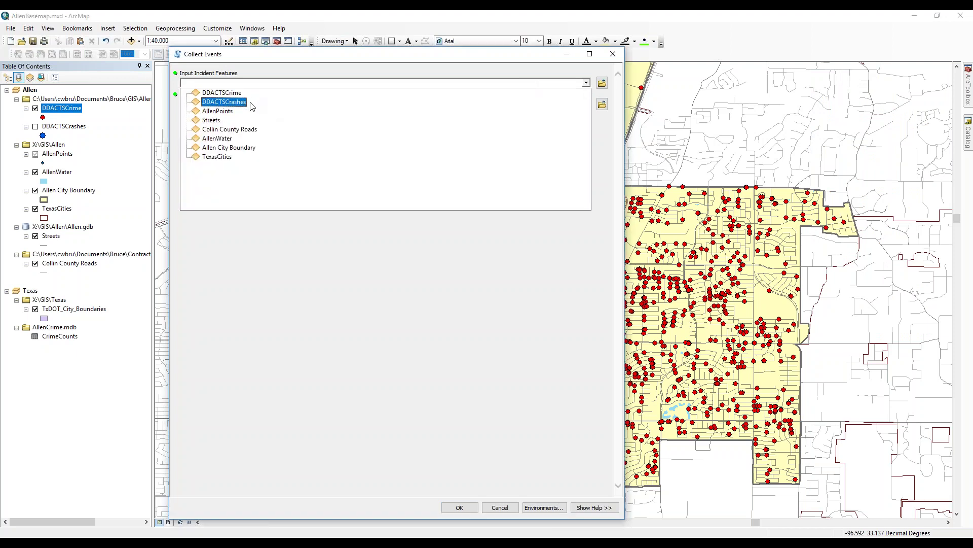
left_click(224, 102)
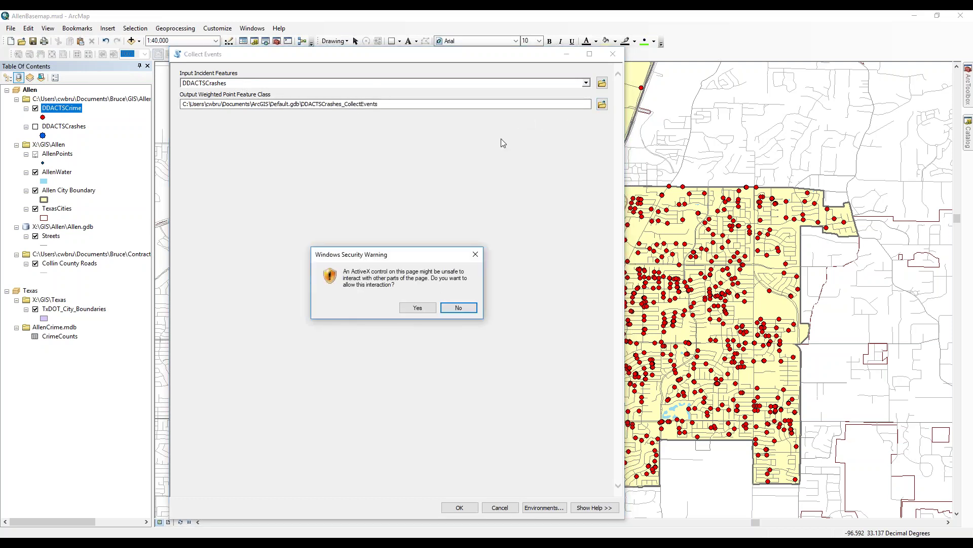
left_click(418, 307)
- Try to save the output weighted point feature class as CrashHotSpots in Allen.gdb
left_click(601, 105)
left_click(371, 353)
left_click(373, 352)
left_click(378, 293)
double_click(377, 289)
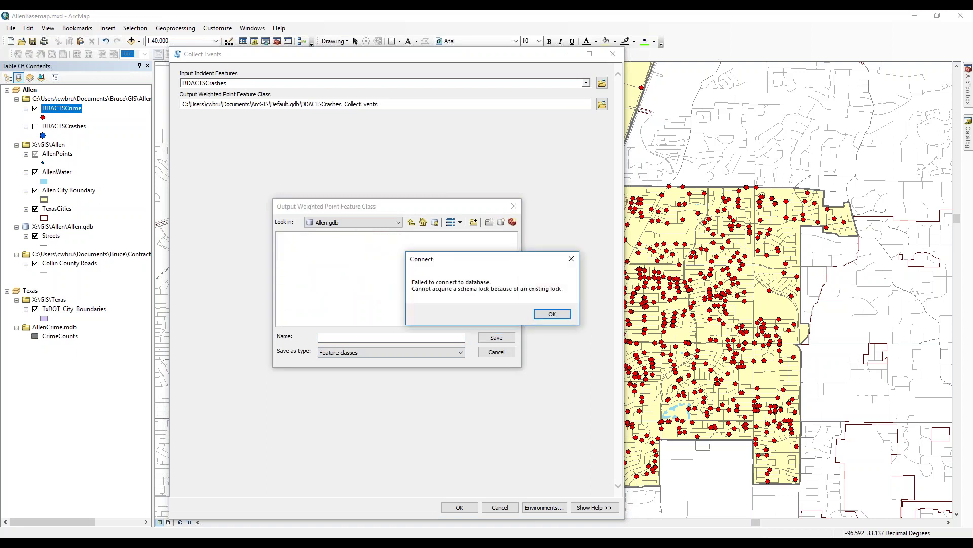
left_click(546, 314)
left_click(351, 337)
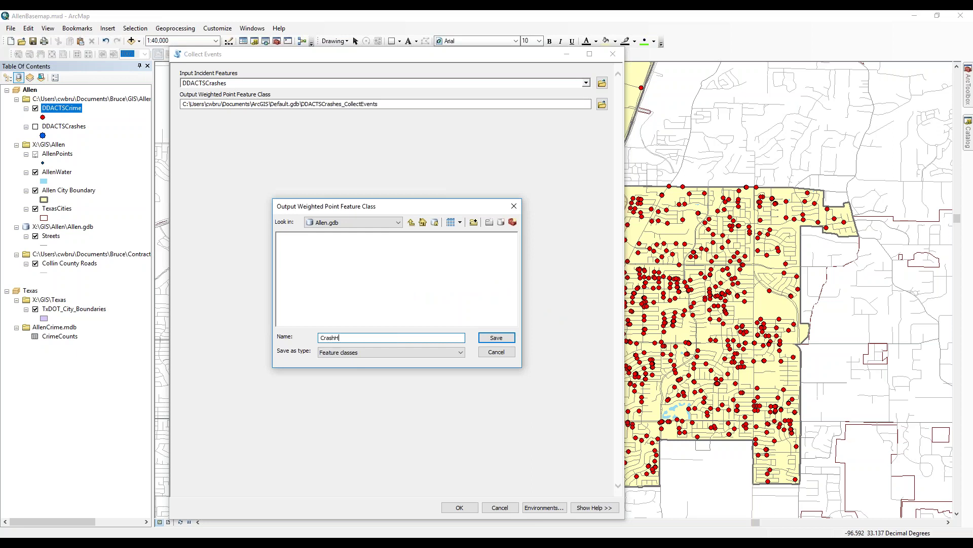
left_click(495, 339)
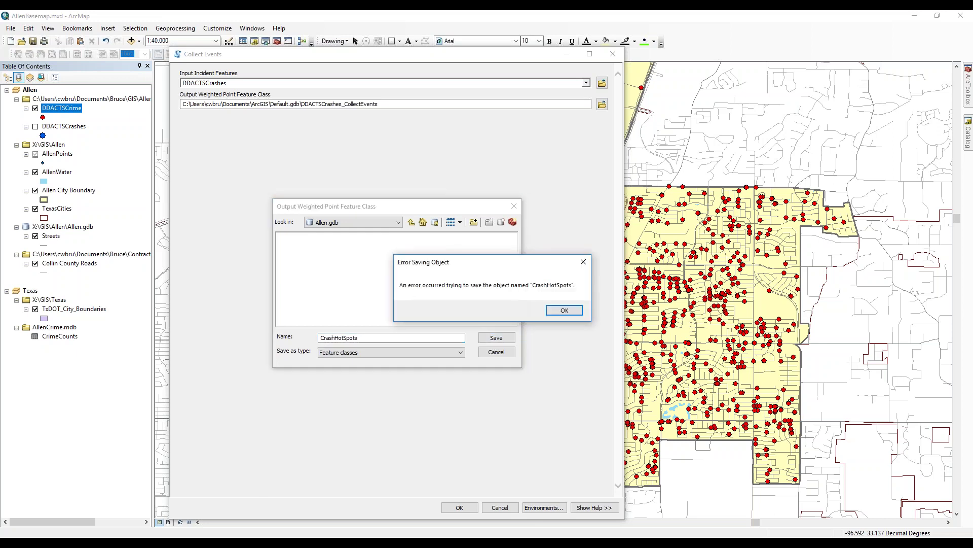
left_click(559, 310)
- Save the output as CrashHotSpots.shp in the Allen folder instead and run Collect Events
left_click(412, 223)
left_click(380, 355)
left_click(378, 351)
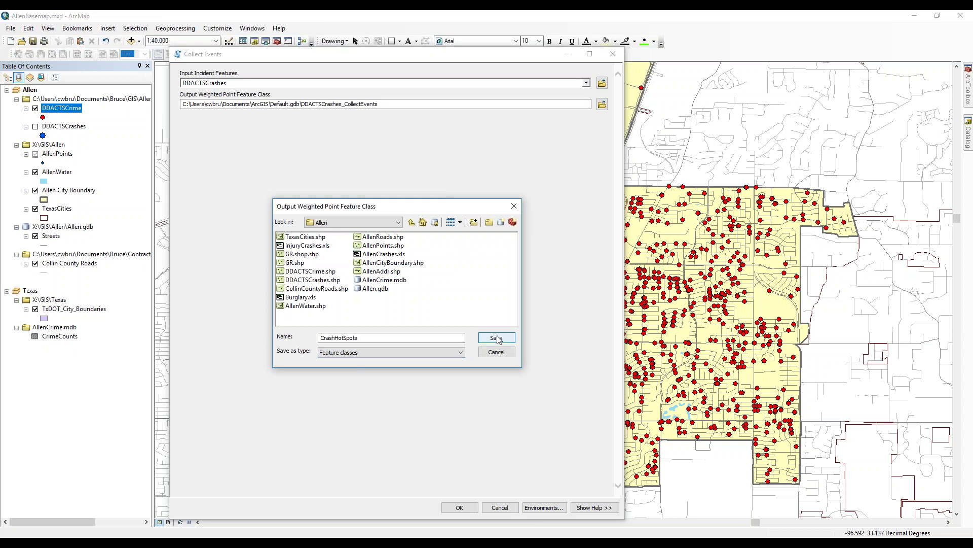
left_click(496, 338)
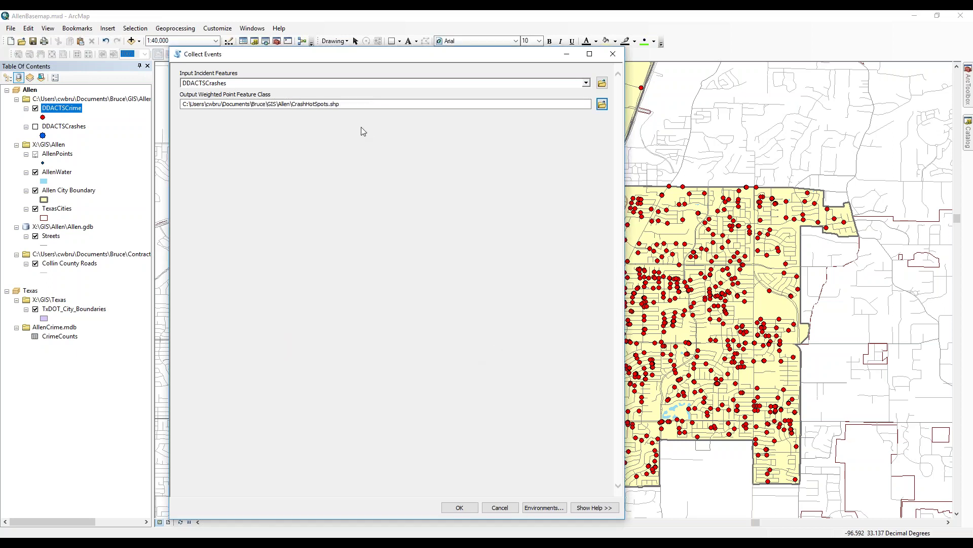
left_click(459, 507)
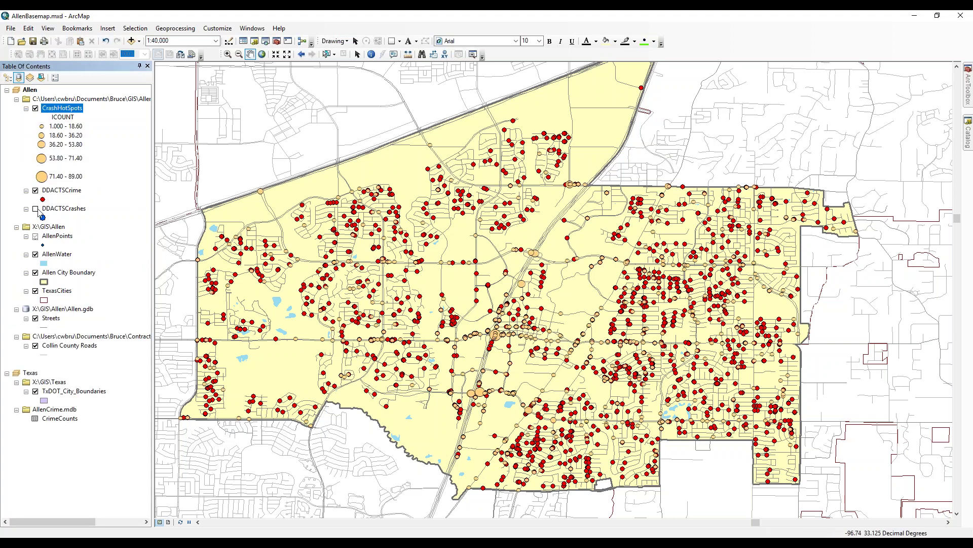
- Hide the DDACTSCrime layer and change the template colour of the CrashHotSpots graduated symbols to dark blue
left_click(36, 190)
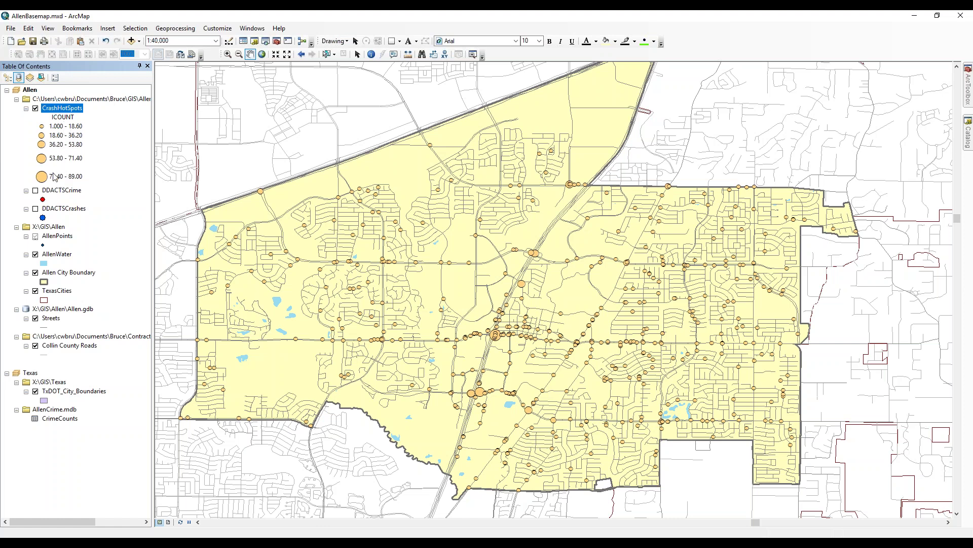
double_click(65, 109)
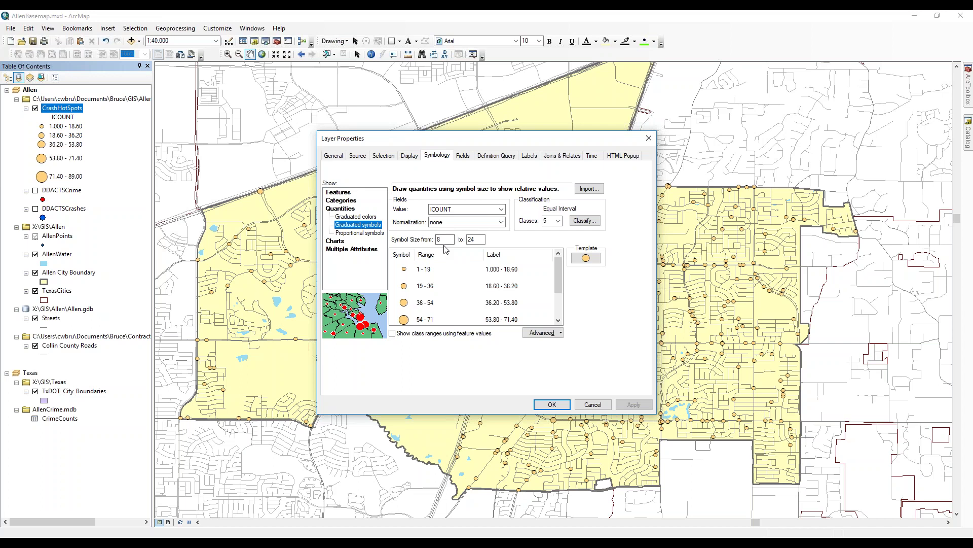
left_click(587, 260)
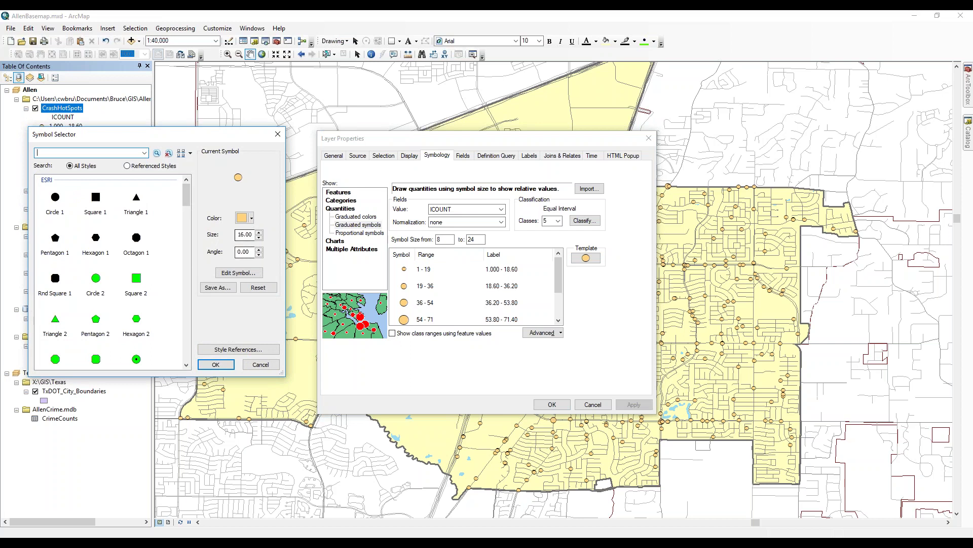
left_click(251, 218)
left_click(231, 282)
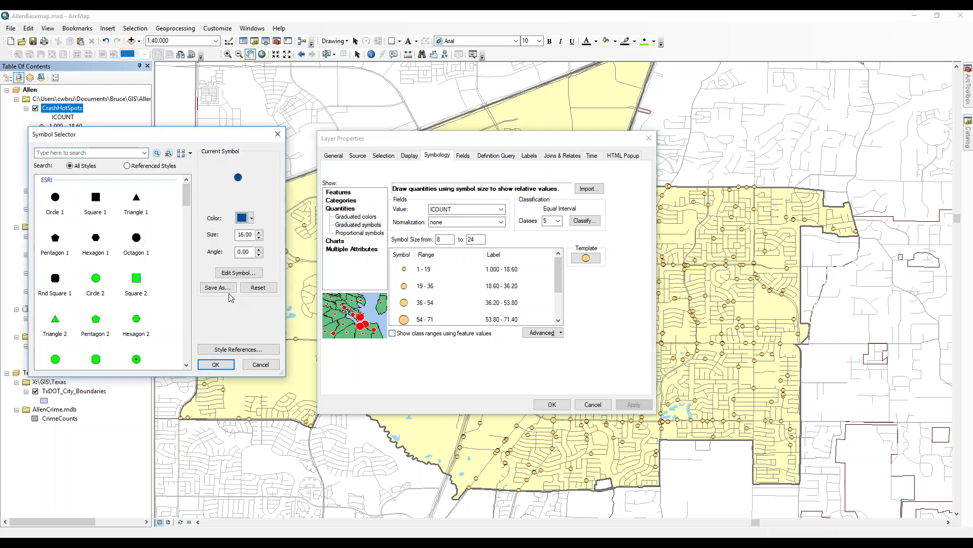
left_click(215, 364)
- Set the CrashHotSpots graduated symbol sizes to range from 2 to 24
double_click(439, 239)
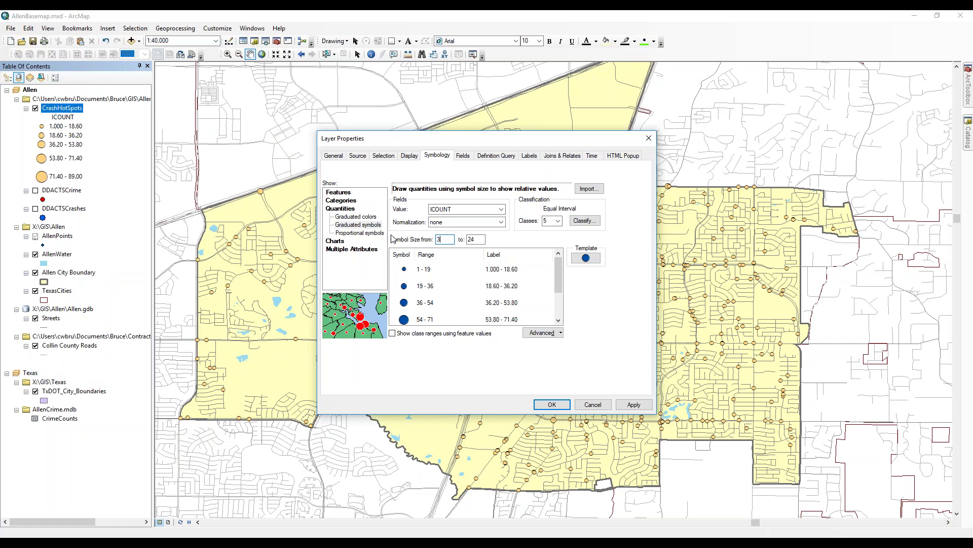
key("BackSpace")
type("2")
key("Tab")
left_click(552, 405)
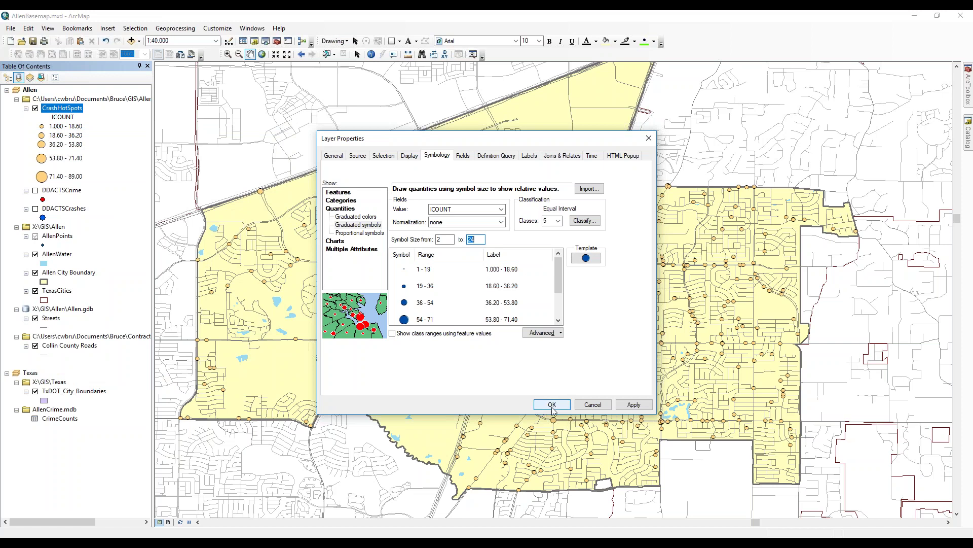
- Classify the CrashHotSpots ICOUNT values by Natural Breaks (Jenks), apply the symbology, and hide the layer
left_click(585, 221)
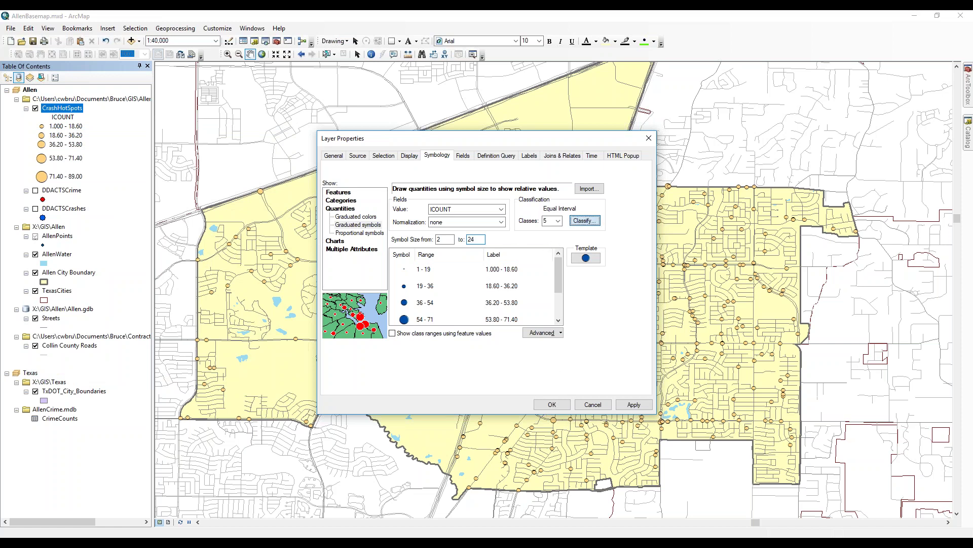
left_click(414, 181)
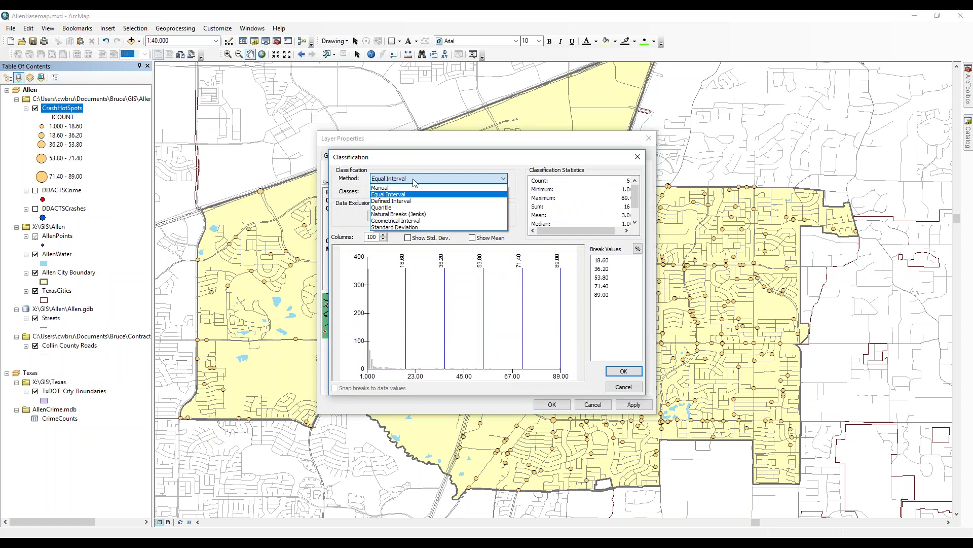
left_click(417, 218)
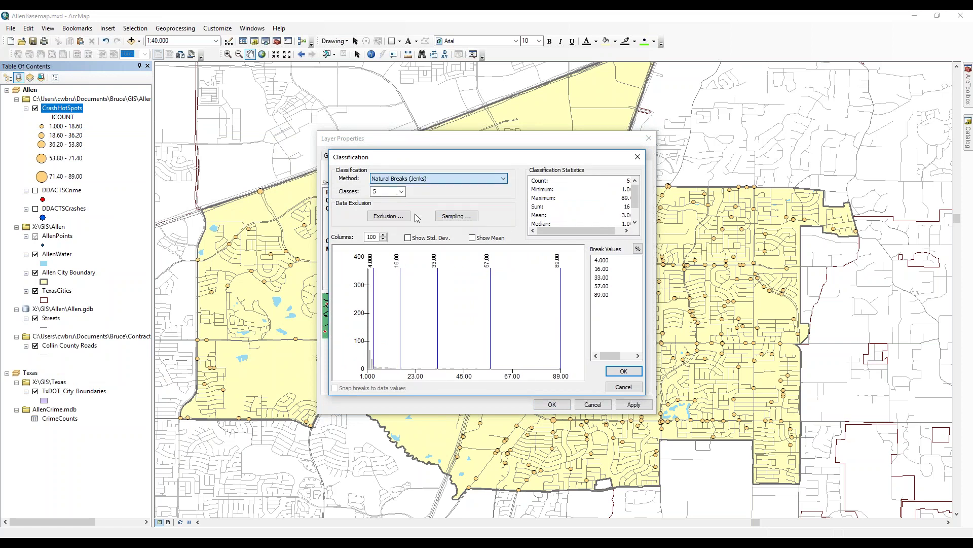
left_click(623, 371)
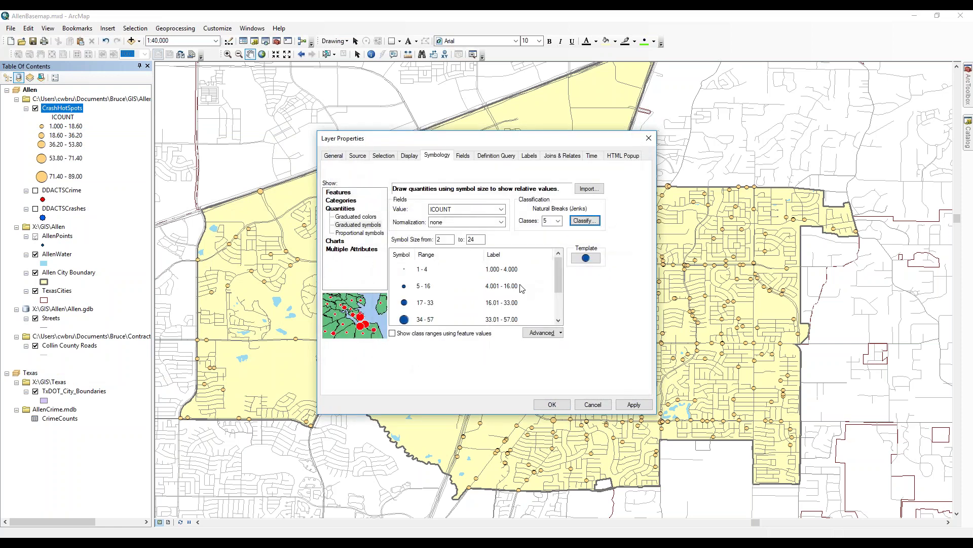
left_click(552, 404)
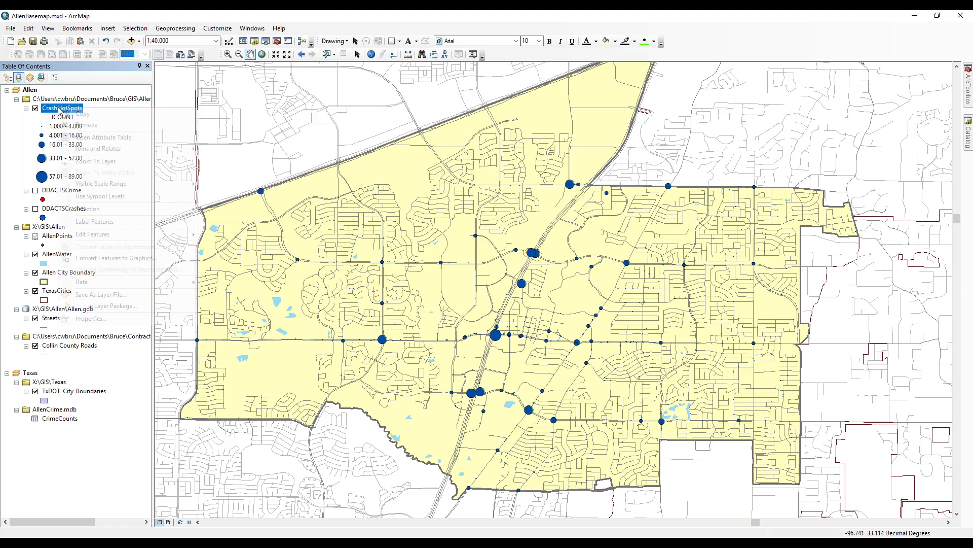
left_click(35, 109)
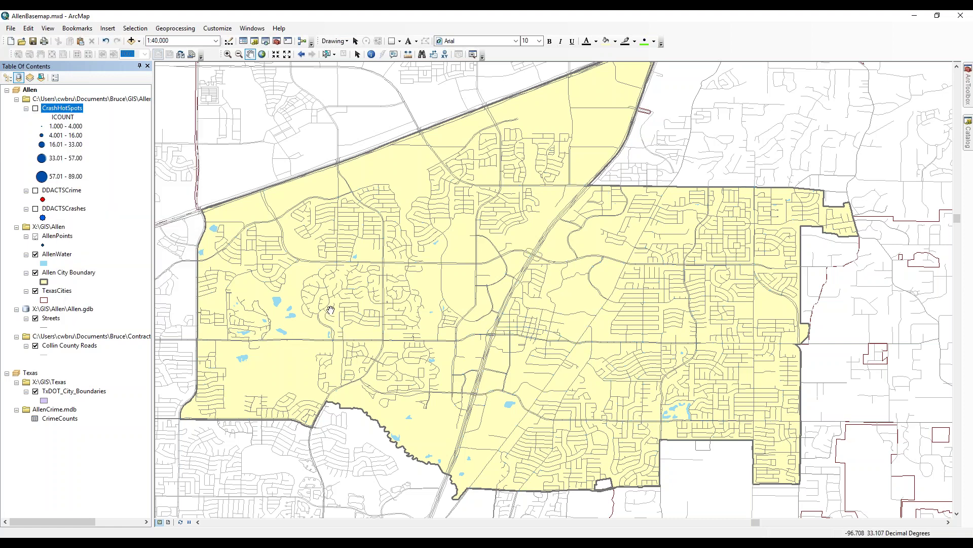
- Identify the Streets features at two nearby points along W Exchange Pkwy to examine their attributes
left_click(51, 320)
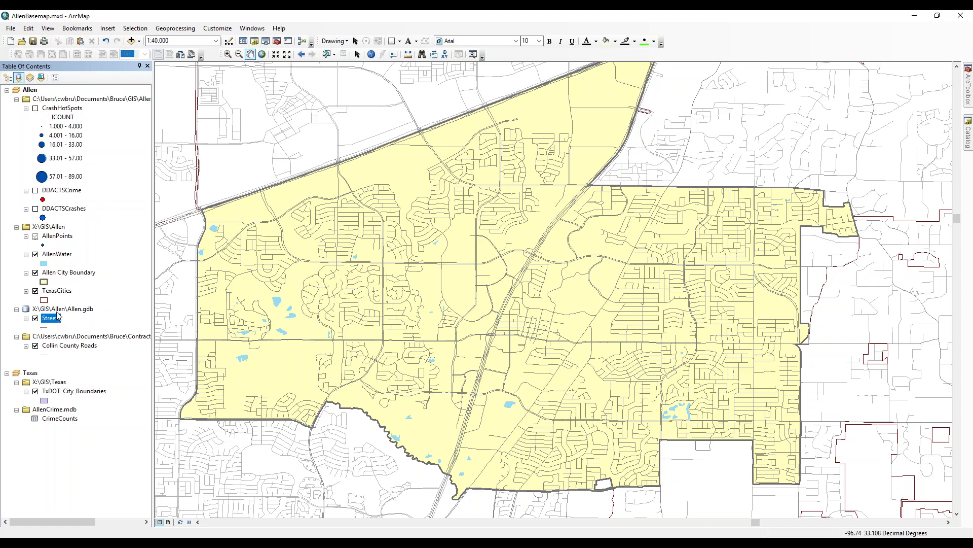
left_click(371, 55)
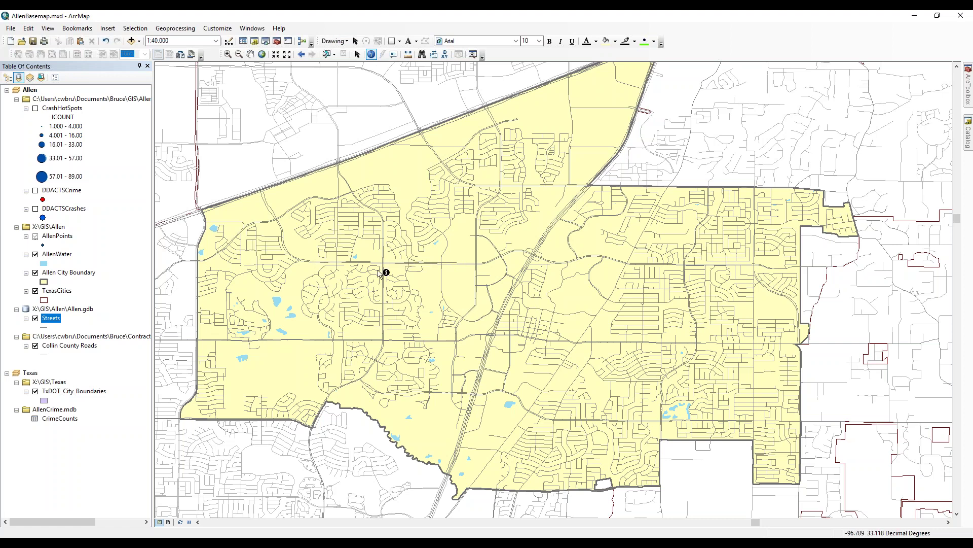
left_click(435, 263)
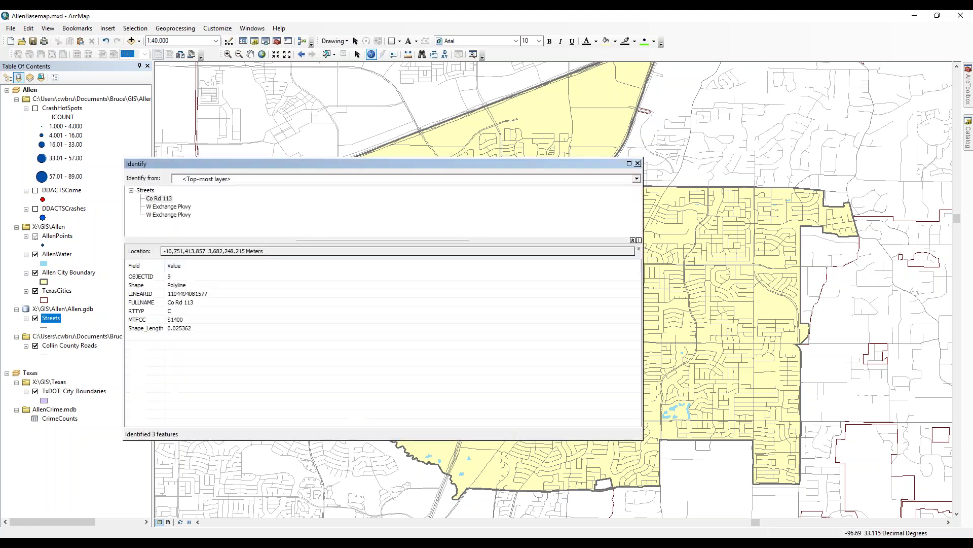
left_click_drag(569, 166, 624, 279)
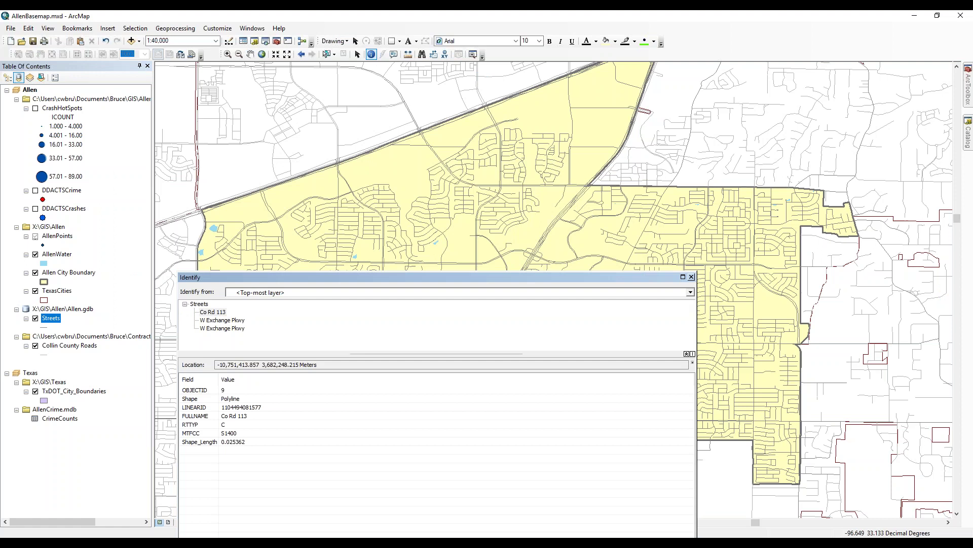
left_click(692, 277)
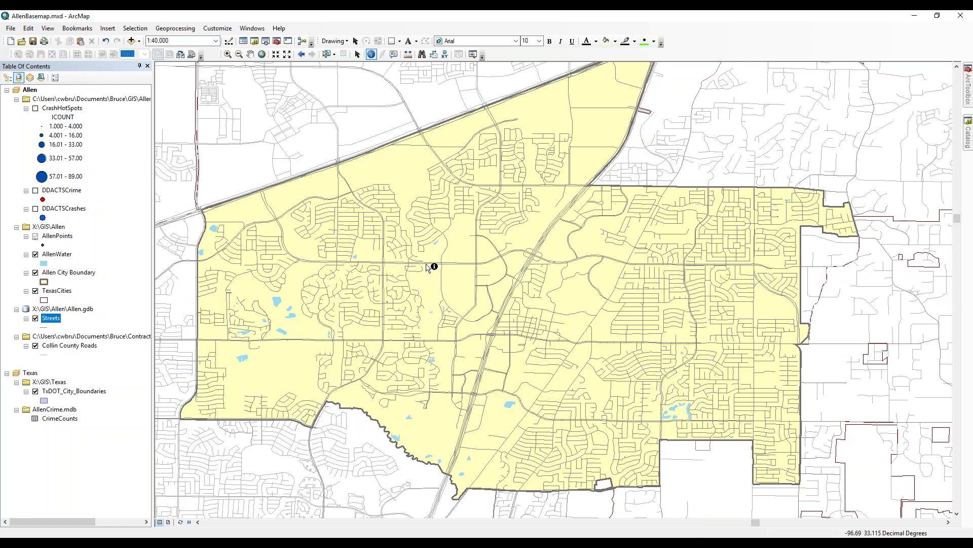
left_click(427, 264)
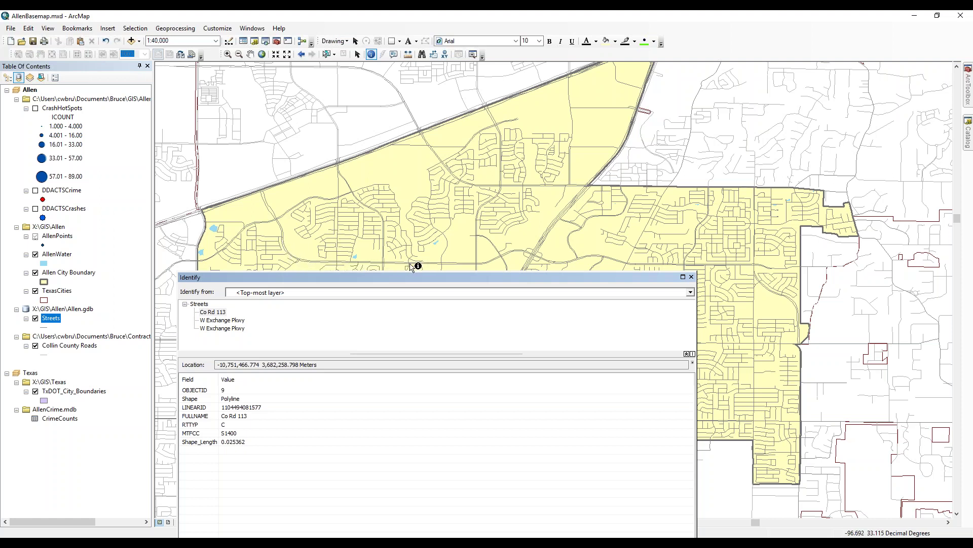
left_click(692, 277)
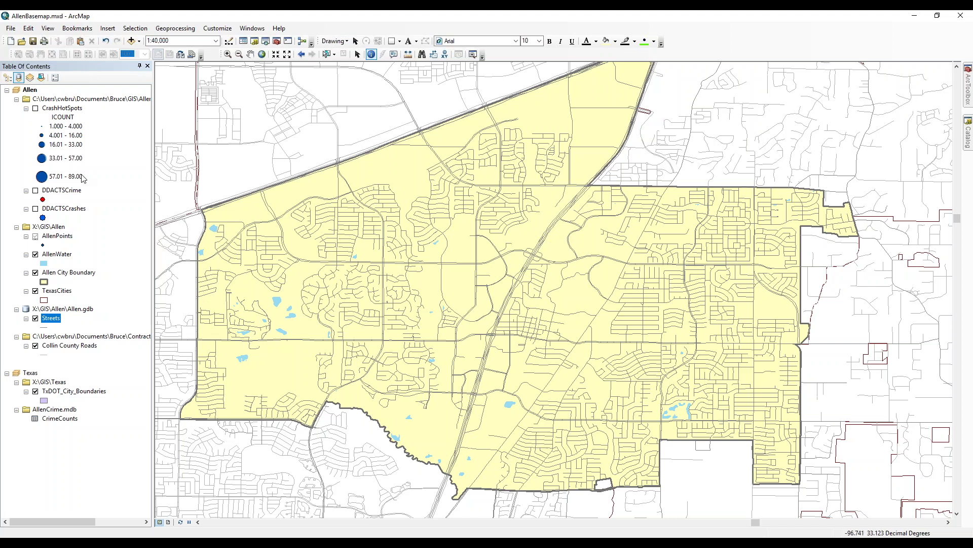
- Show the DDACTSCrashes layer and set up a Streets join with another layer based on spatial location
left_click(35, 209)
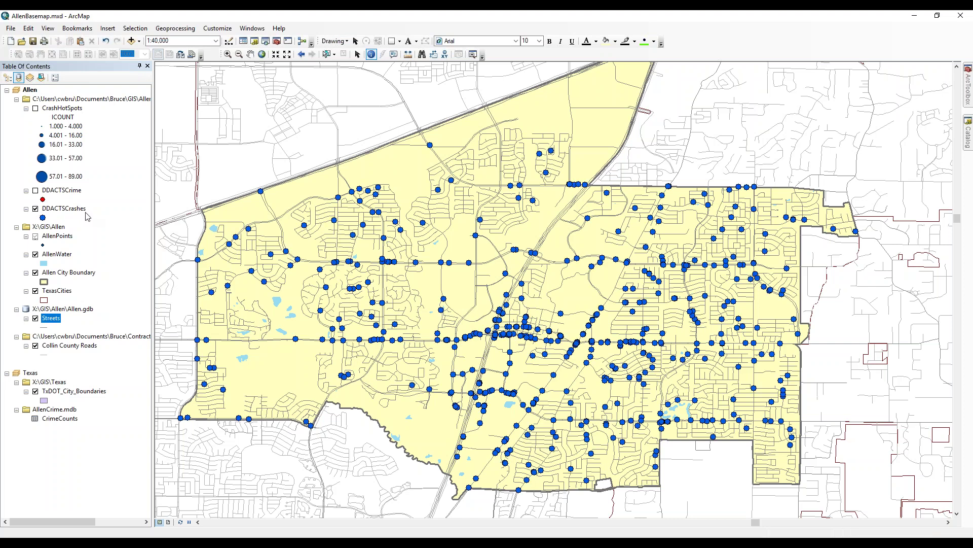
right_click(54, 323)
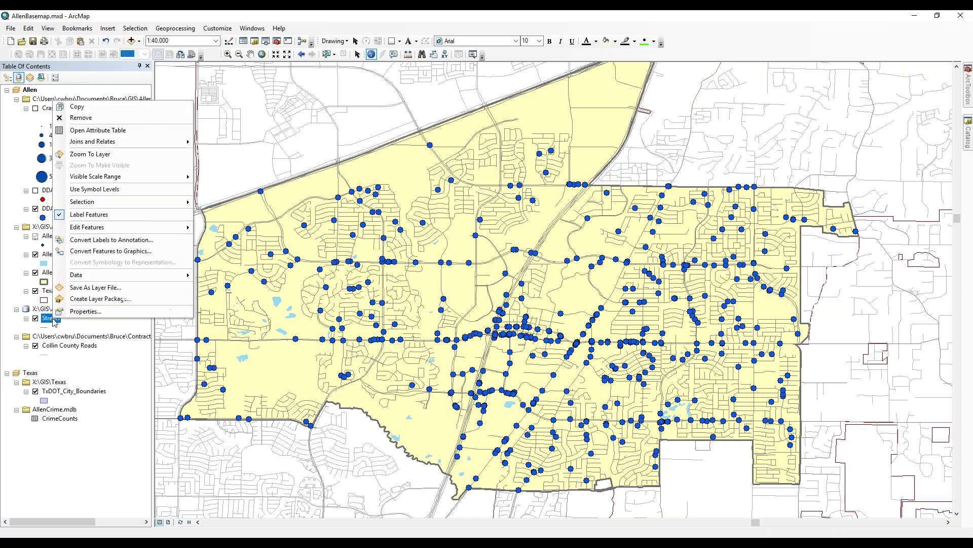
mouse_move(145, 142)
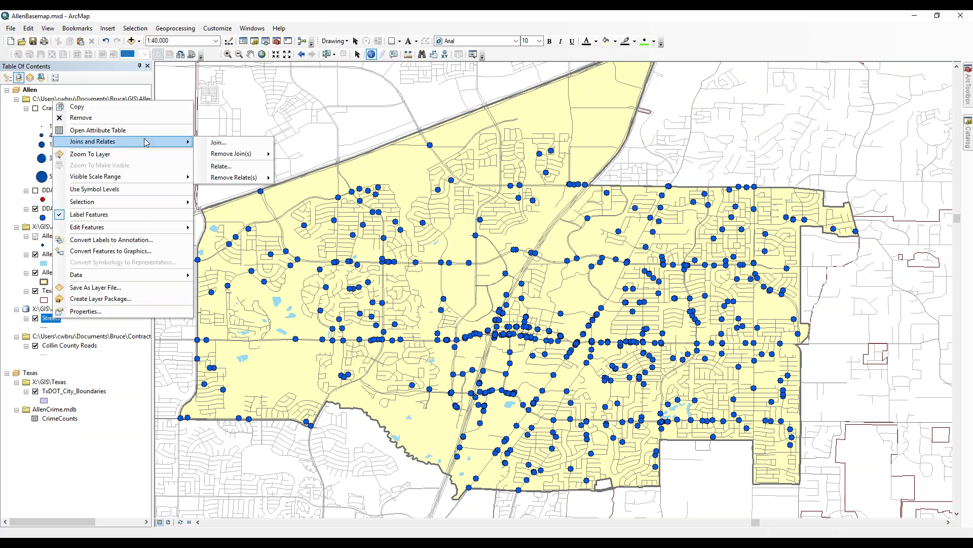
left_click(222, 143)
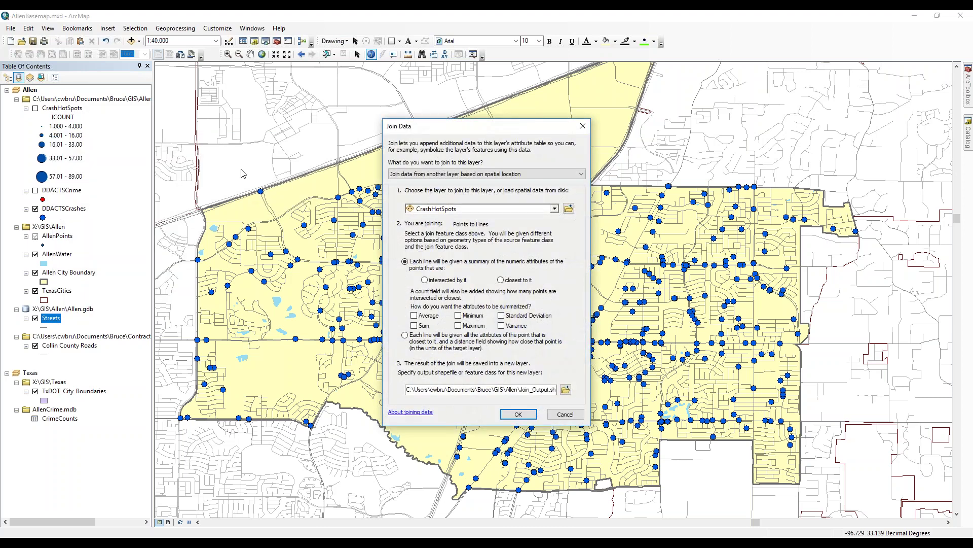
left_click(472, 175)
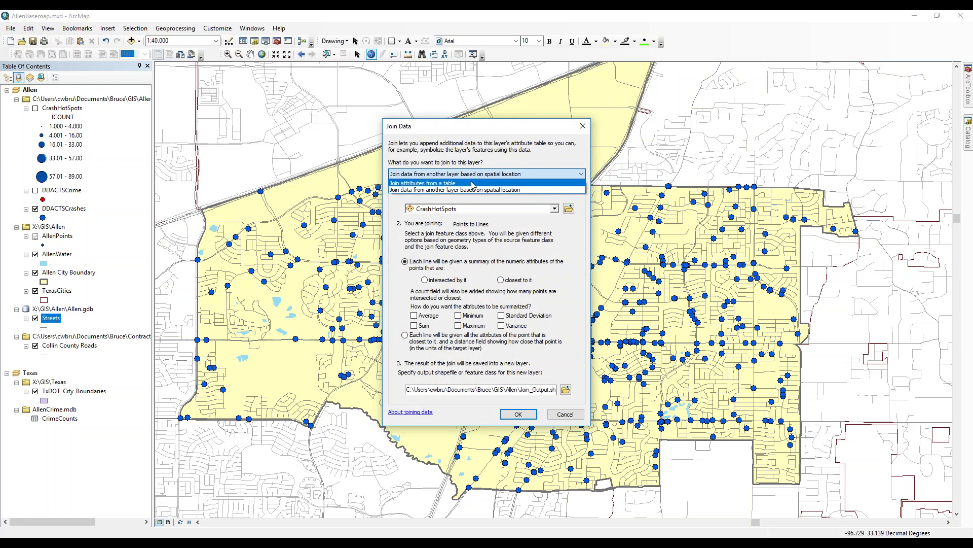
left_click(472, 184)
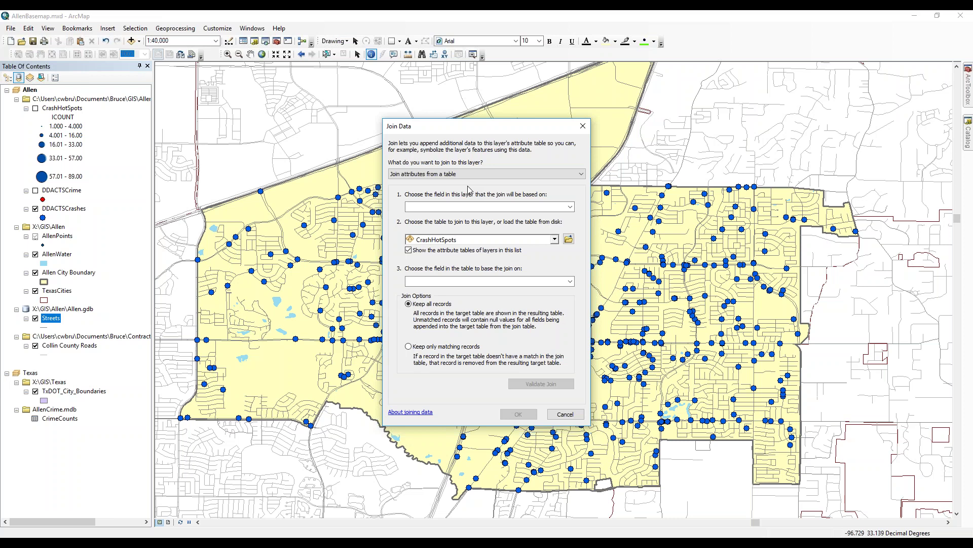
left_click(482, 175)
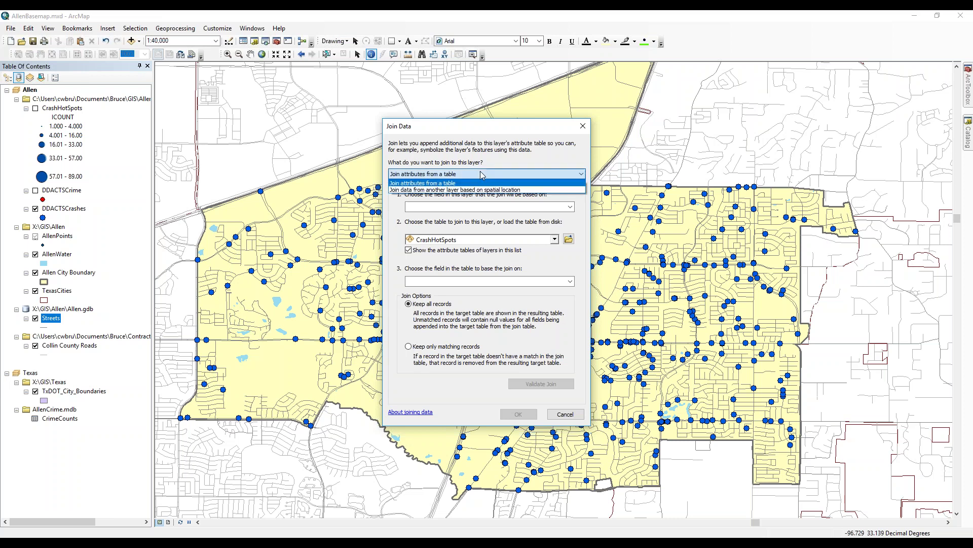
left_click(475, 191)
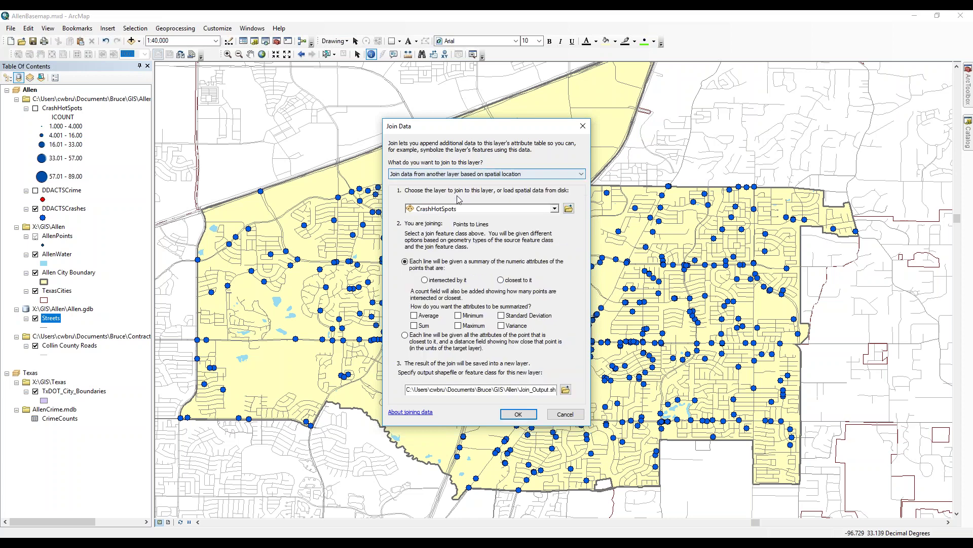
- Choose DDACTSCrashes as the join layer and summarize for each street line the points closest to it
left_click_drag(482, 126, 416, 97)
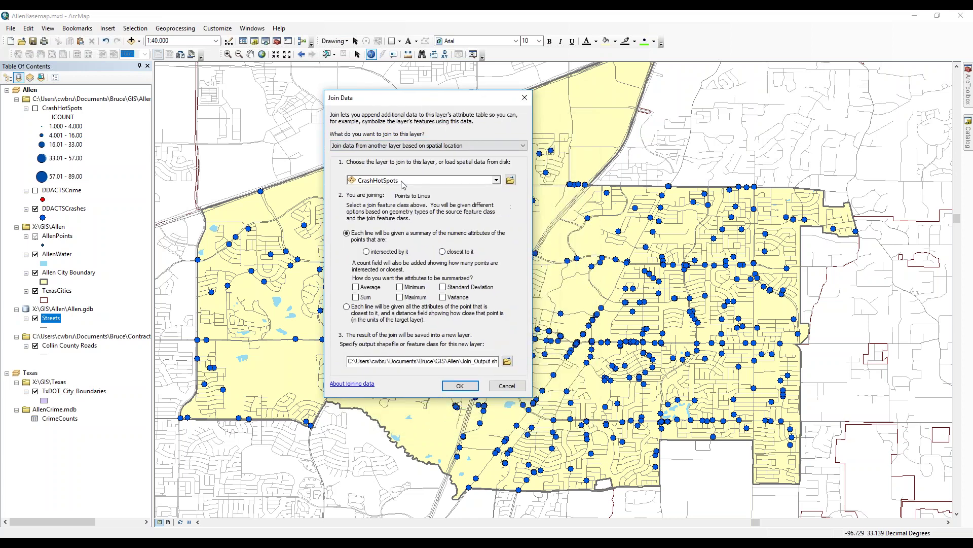
left_click(403, 181)
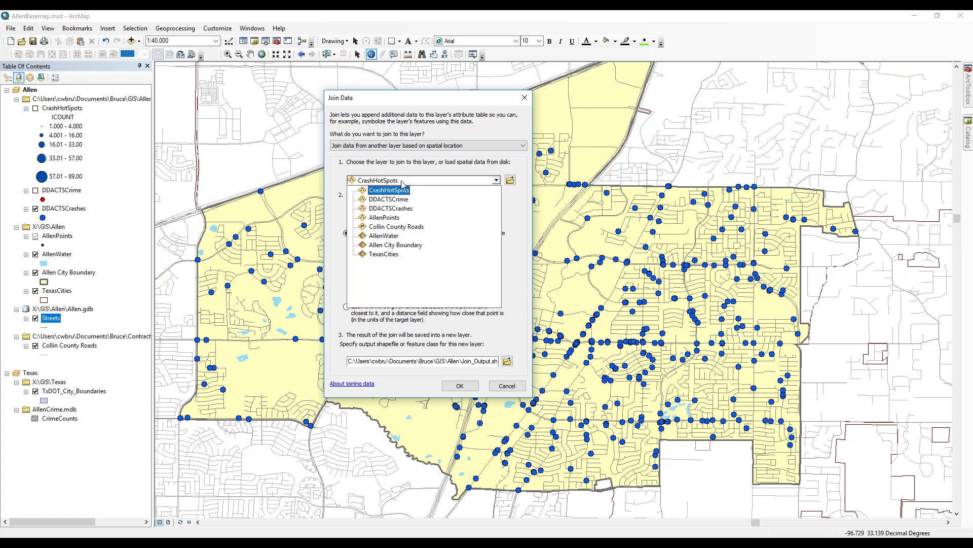
left_click(390, 208)
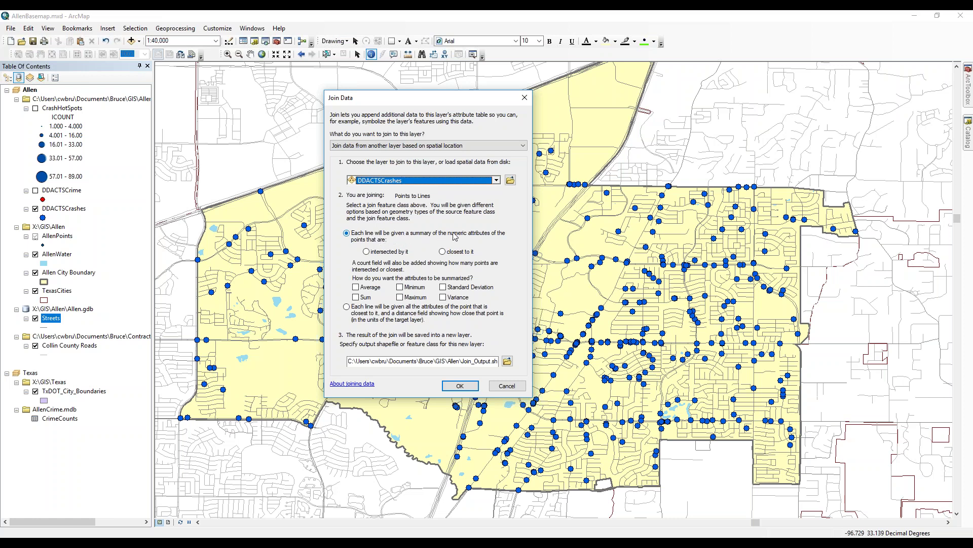
left_click(392, 253)
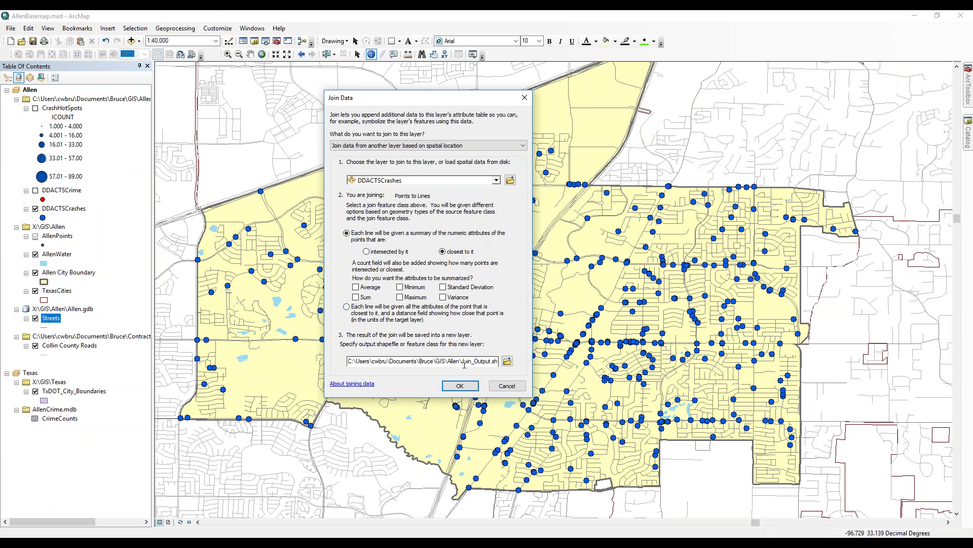
- Name the join output shapefile CrashesByStreet in the Allen folder and run the join
left_click(507, 360)
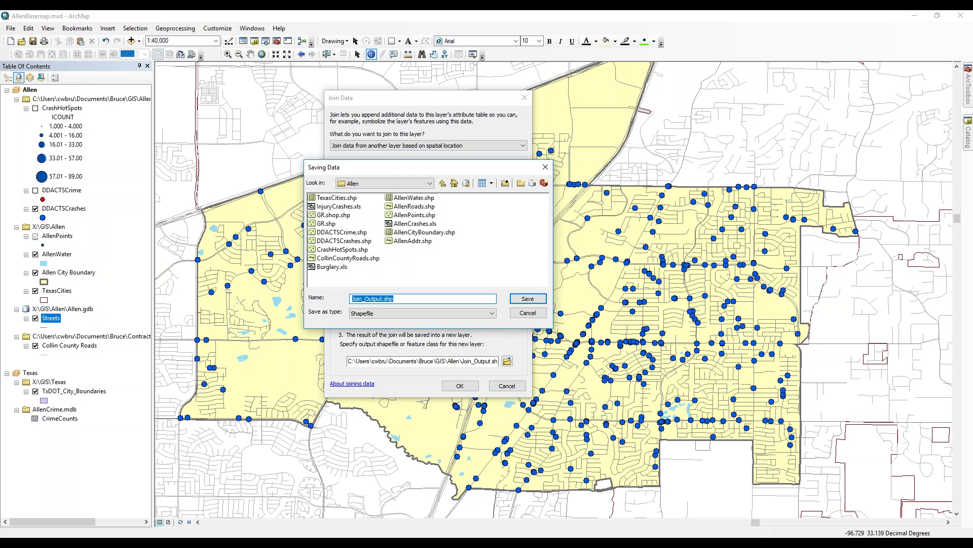
type("CrashesByStreet")
left_click(527, 298)
left_click(460, 386)
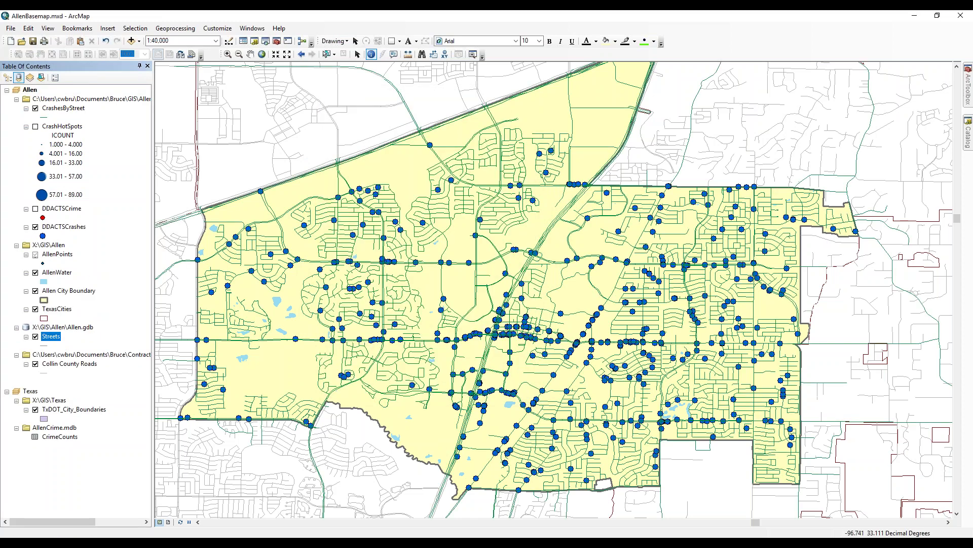
- Review the CrashesByStreet attribute table sorted by Count_ in descending order to examine which streets have the most crashes
left_click(64, 108)
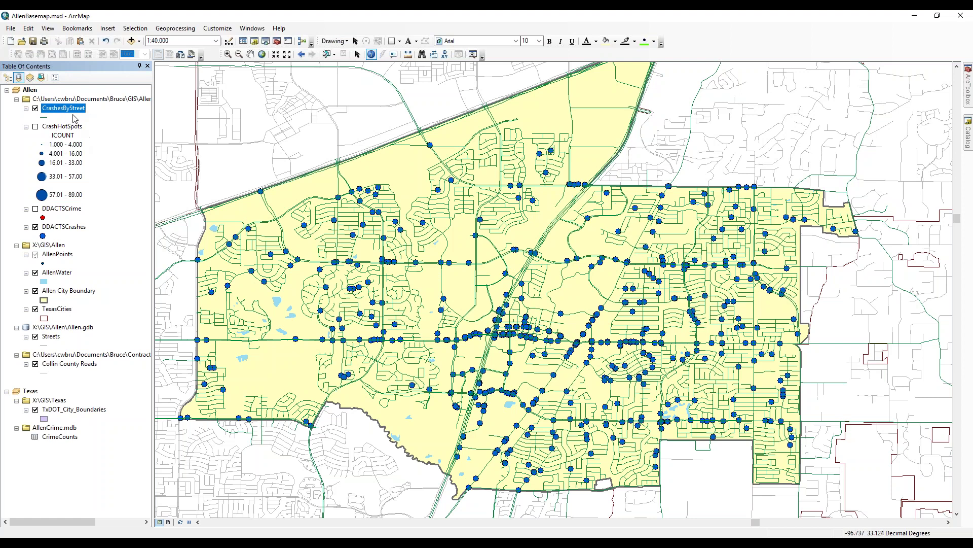
right_click(75, 109)
left_click(96, 134)
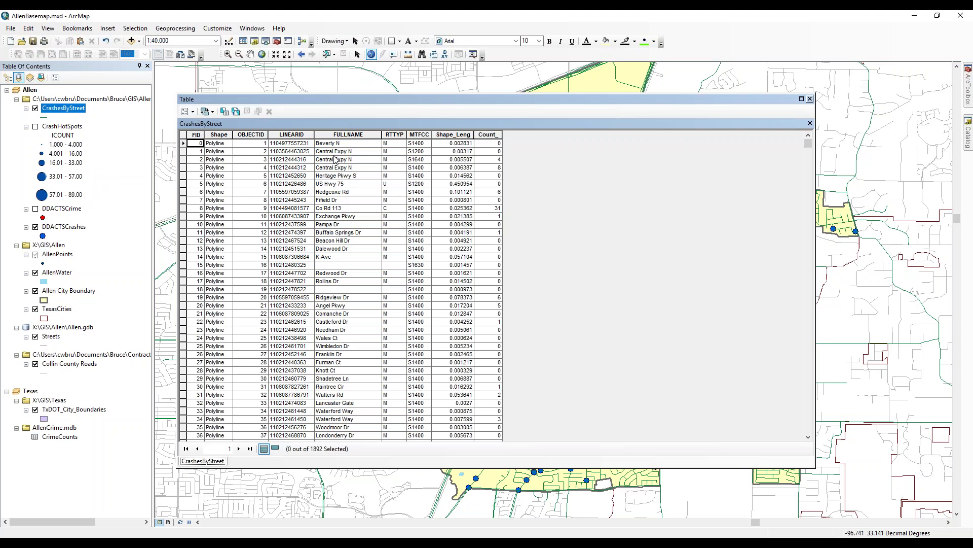
left_click(491, 134)
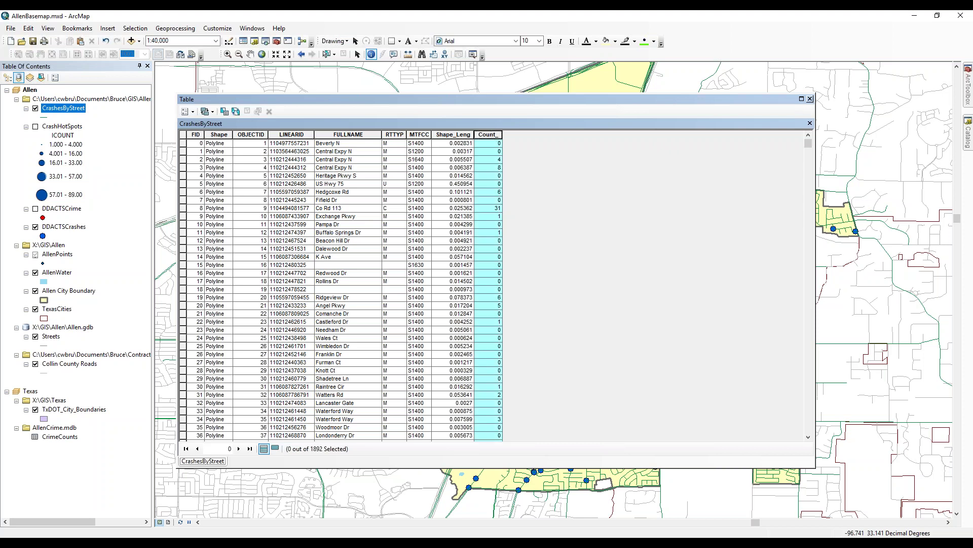
right_click(498, 135)
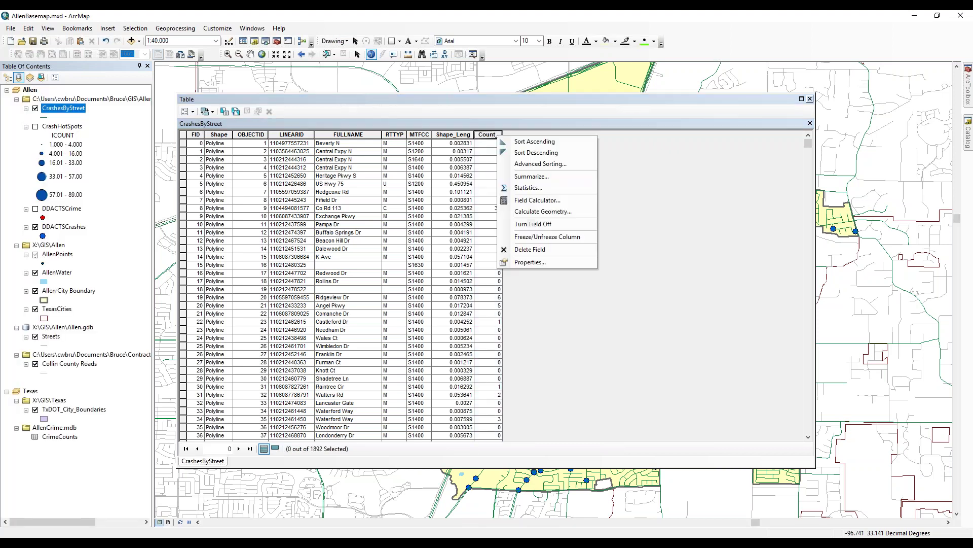
left_click(515, 162)
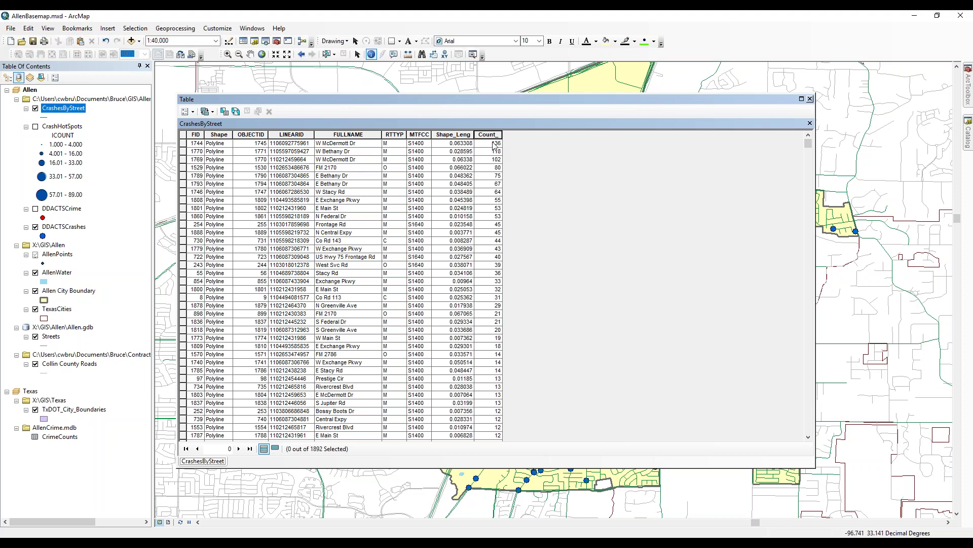
left_click(810, 123)
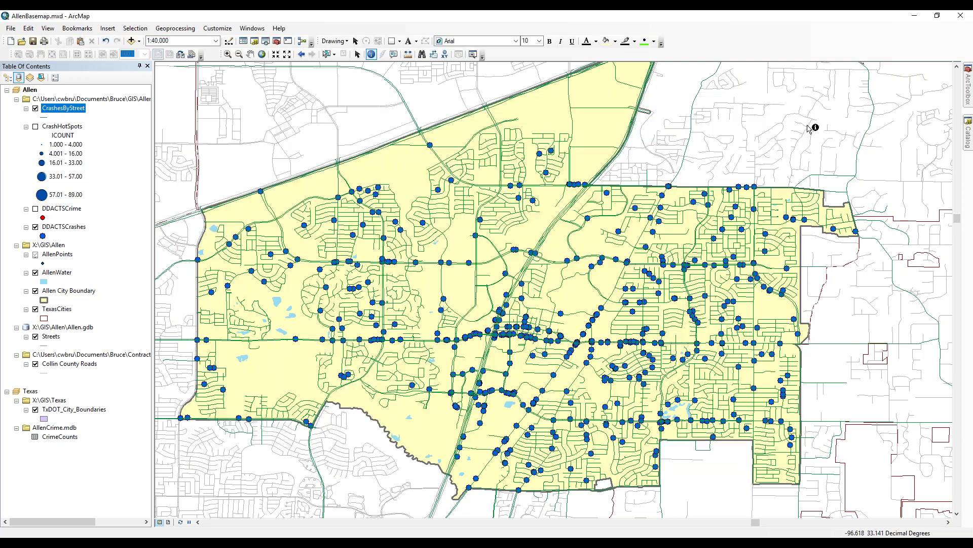
- Hide the DDACTSCrashes layer and symbolize CrashesByStreet with graduated symbols based on the Count_ field
left_click(35, 227)
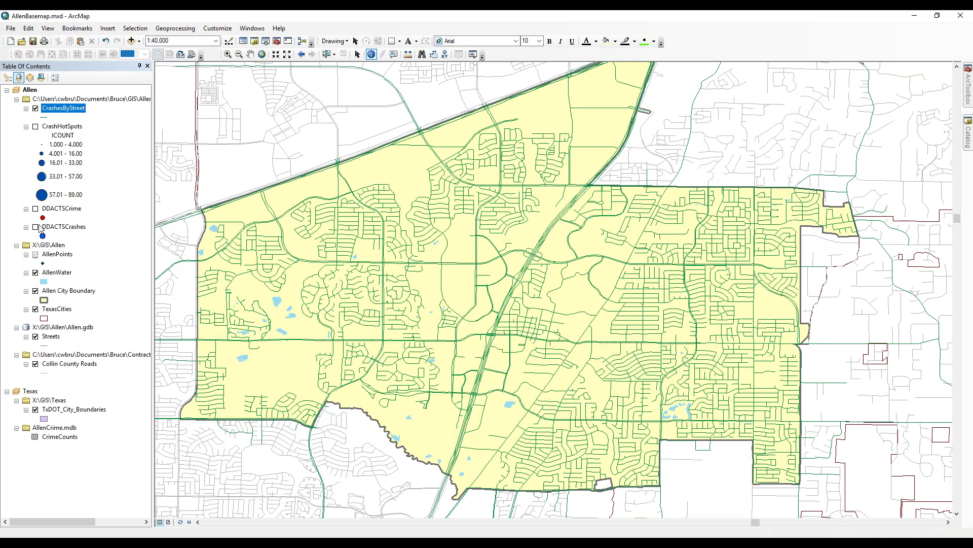
double_click(75, 110)
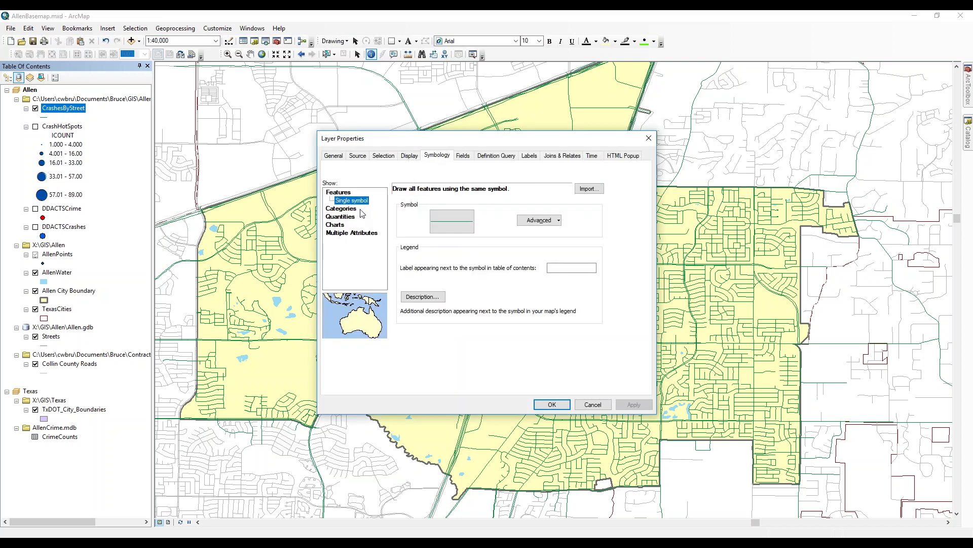
left_click(347, 218)
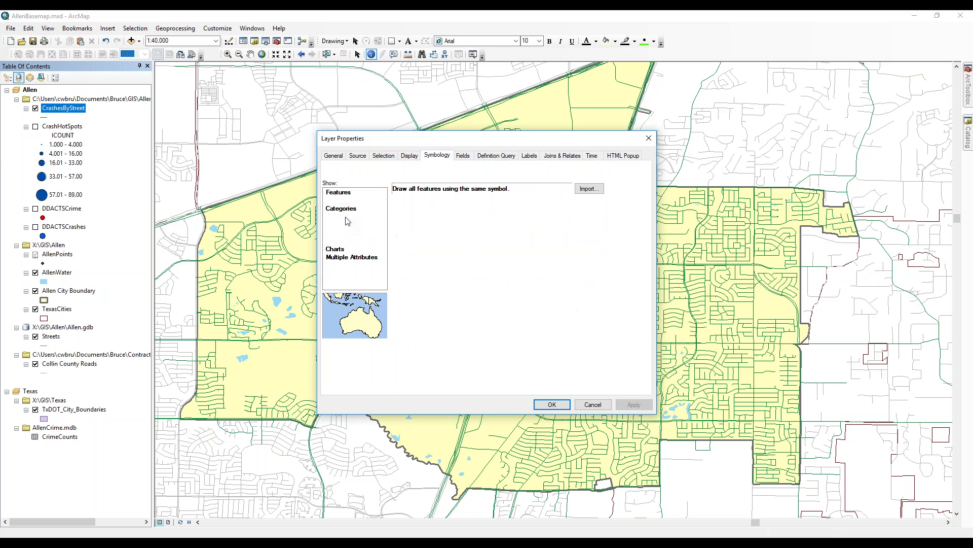
left_click(350, 224)
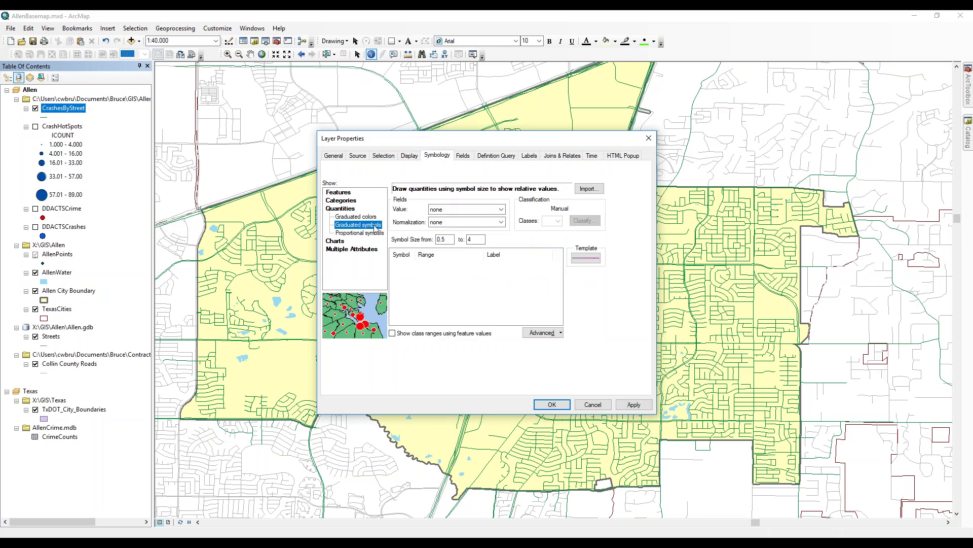
left_click(469, 209)
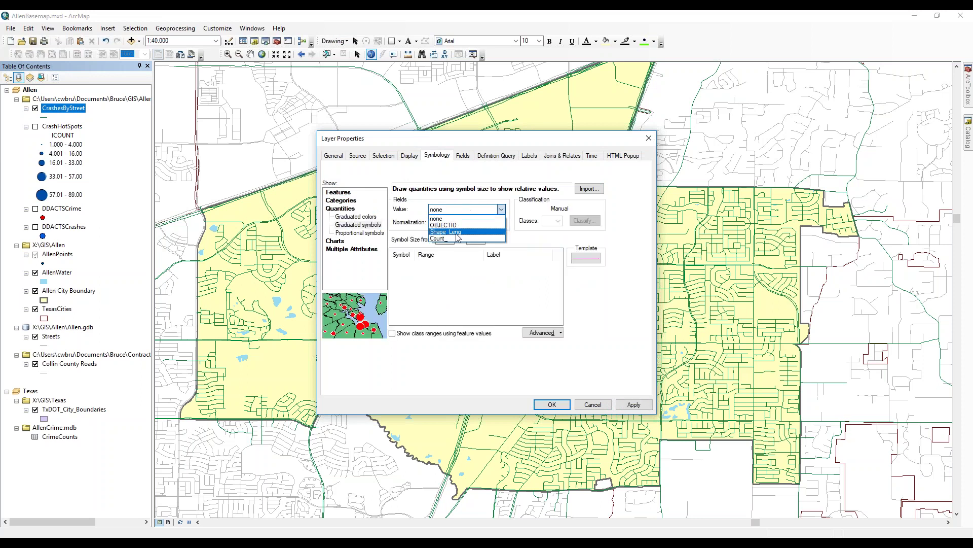
left_click(456, 238)
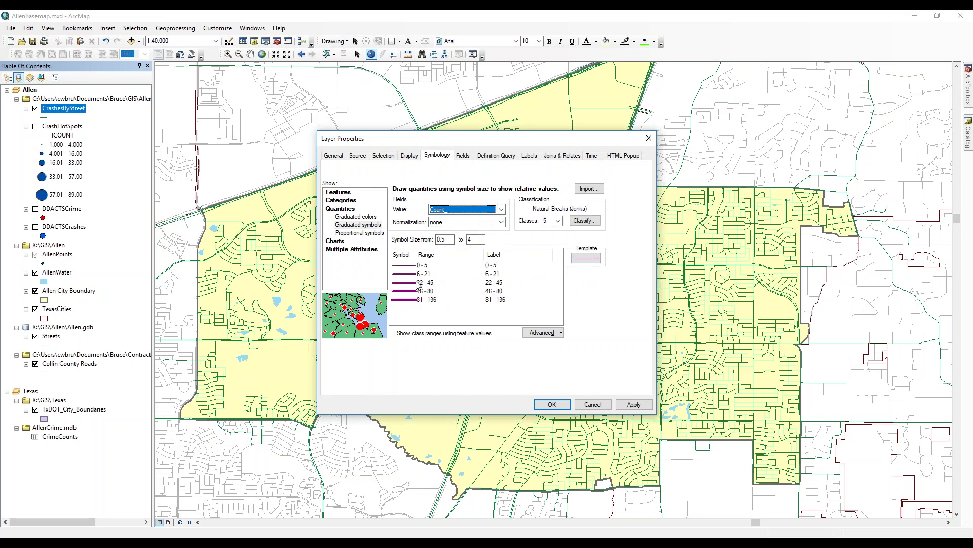
left_click(416, 300)
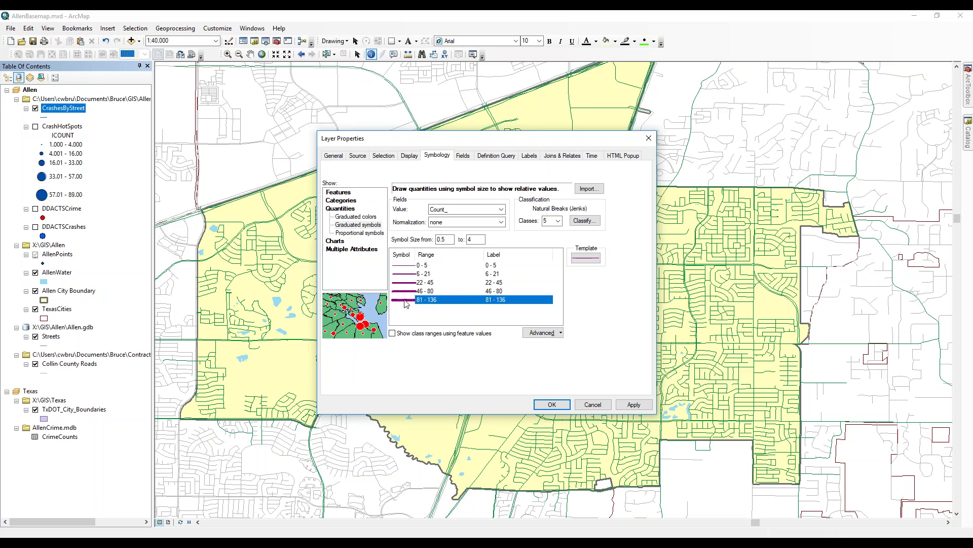
double_click(409, 300)
key("Up")
key("Up")
key("Up")
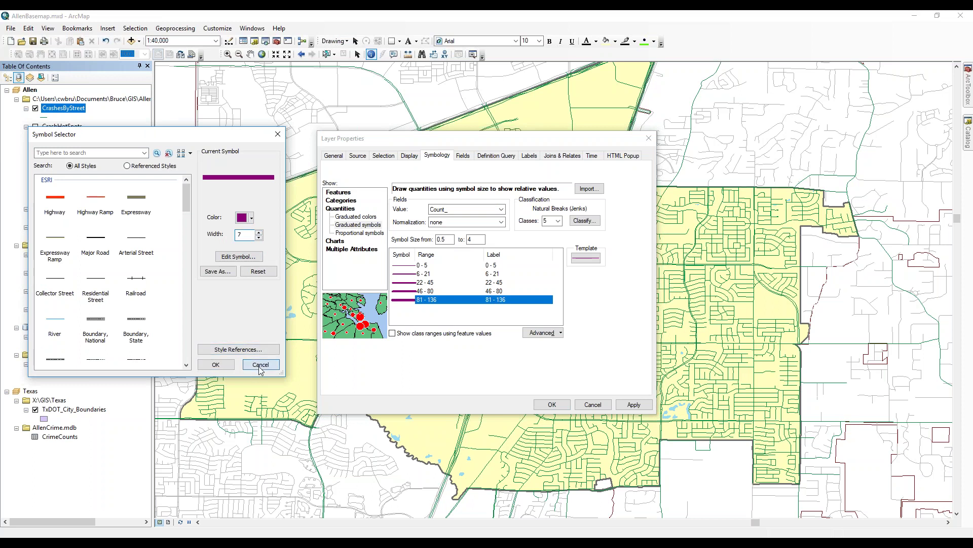
left_click(260, 365)
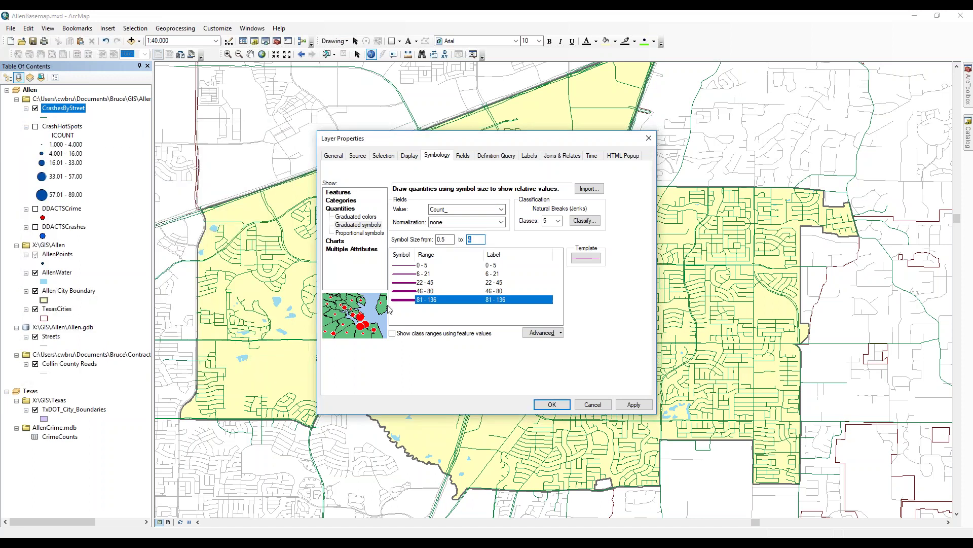
- Set the maximum line symbol size to 8, give the 0 - 5 class line no color, and apply the symbology
key("Tab")
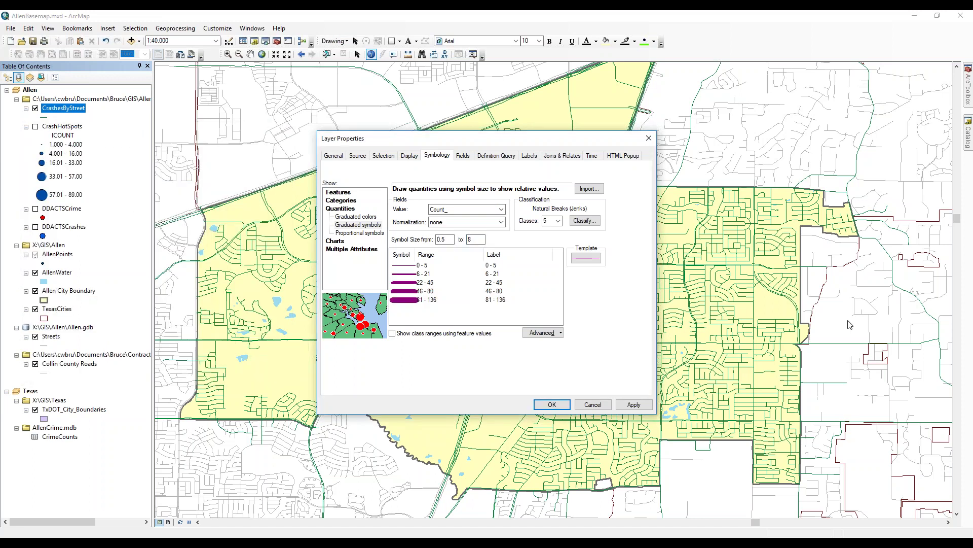
left_click(409, 266)
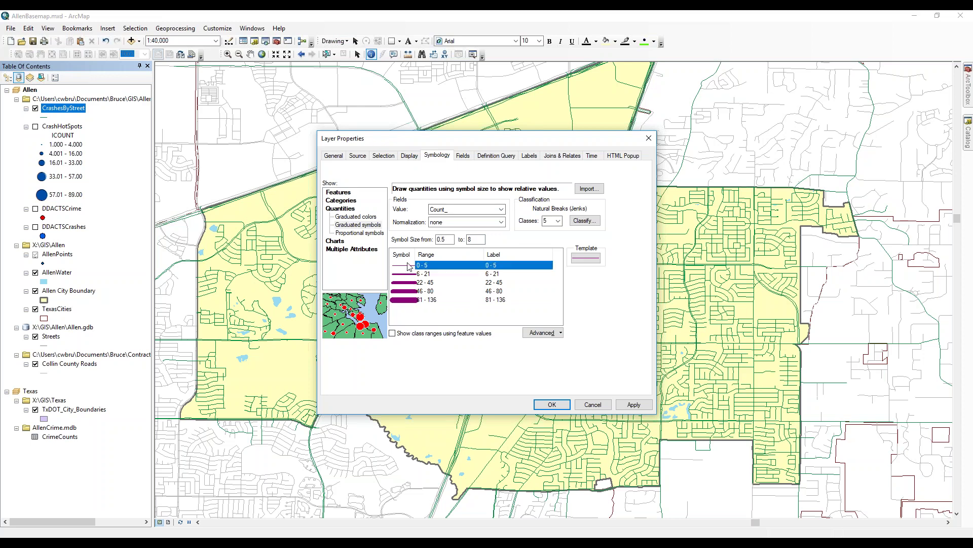
double_click(409, 266)
left_click(243, 217)
left_click(234, 236)
left_click(215, 364)
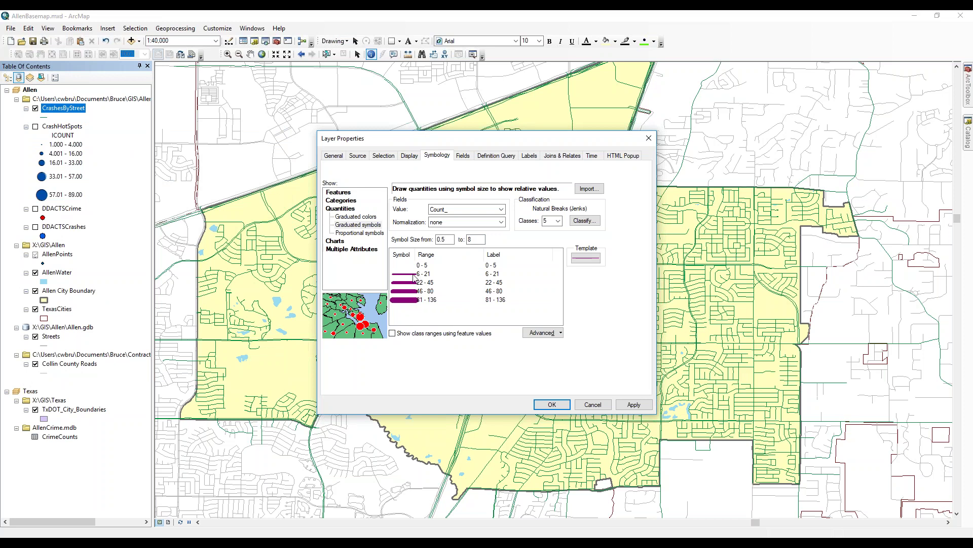
left_click(552, 406)
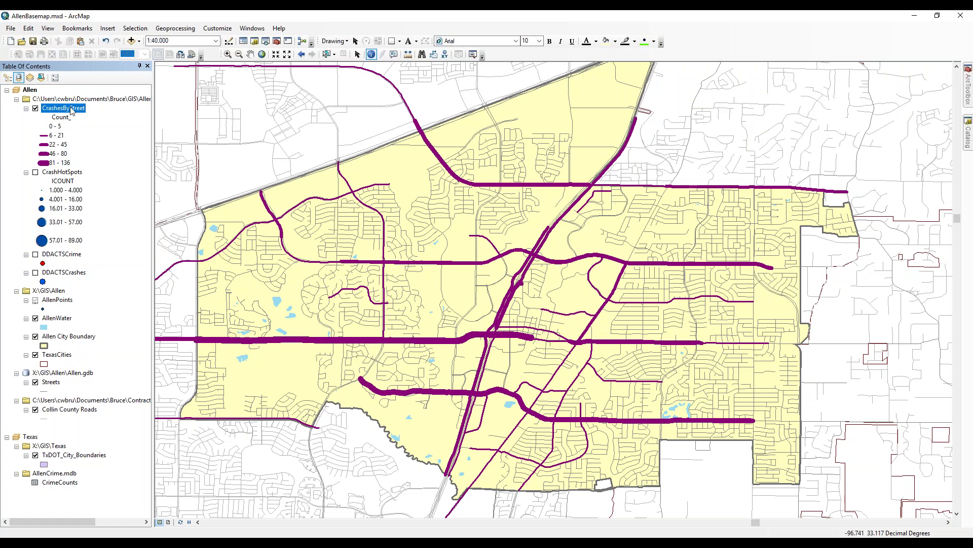
double_click(71, 109)
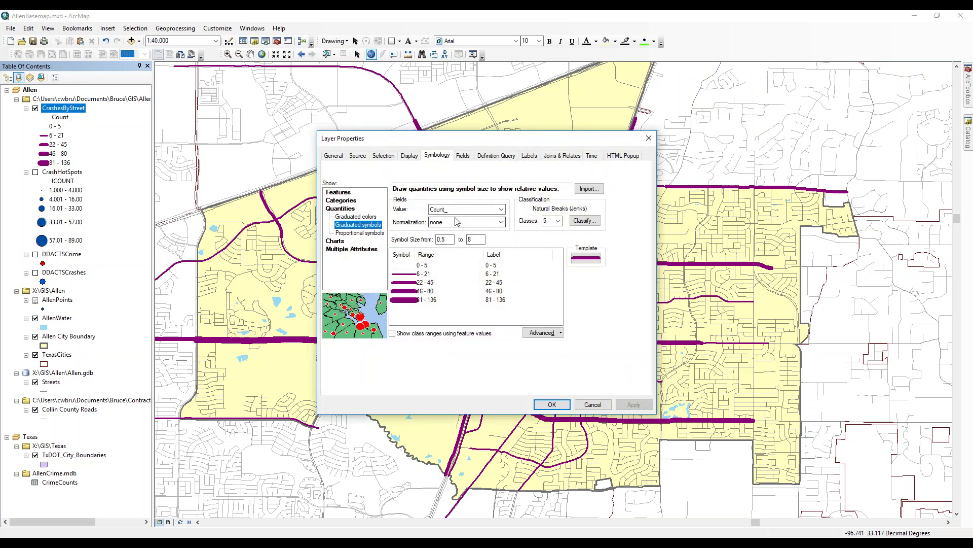
left_click(449, 223)
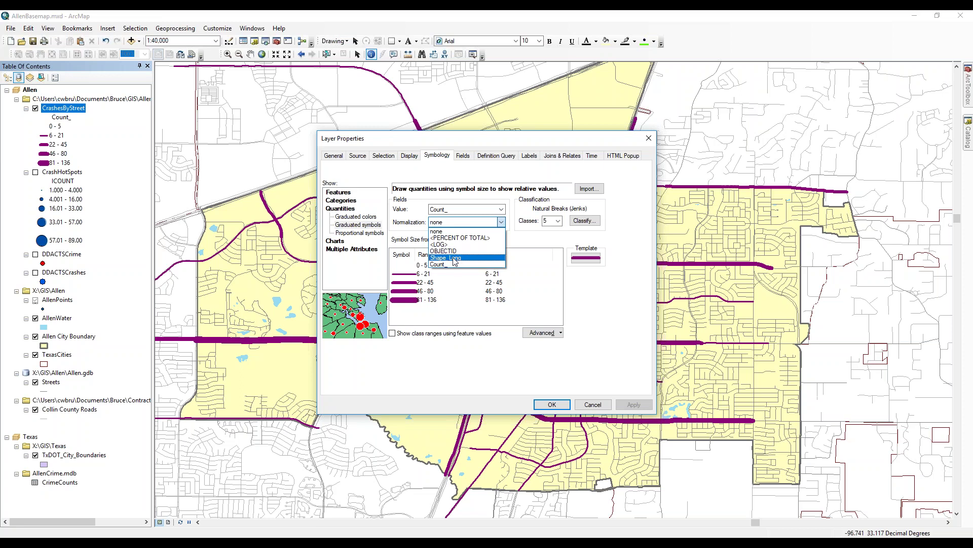
left_click(592, 404)
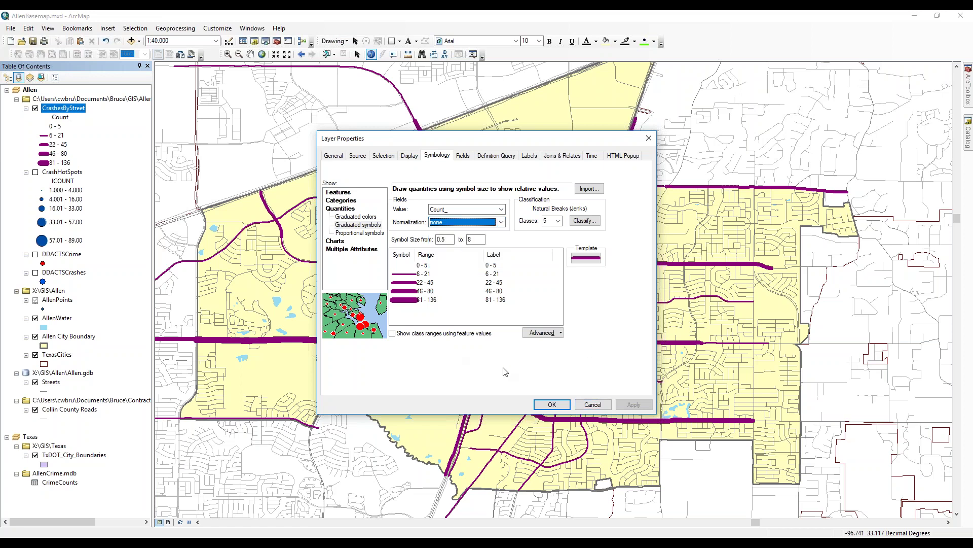
left_click(583, 404)
- Review the street lengths and crash counts in the CrashesByStreet attribute table, and close it
right_click(78, 110)
left_click(104, 138)
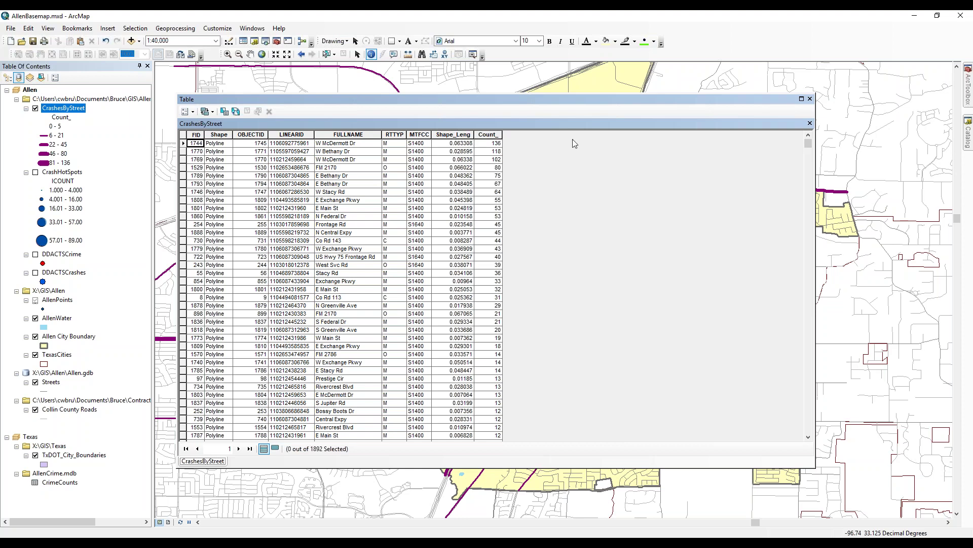
left_click(810, 123)
- Normalize the Count_ graduated symbols of CrashesByStreet by the Shape_Leng field and apply the symbology
double_click(72, 107)
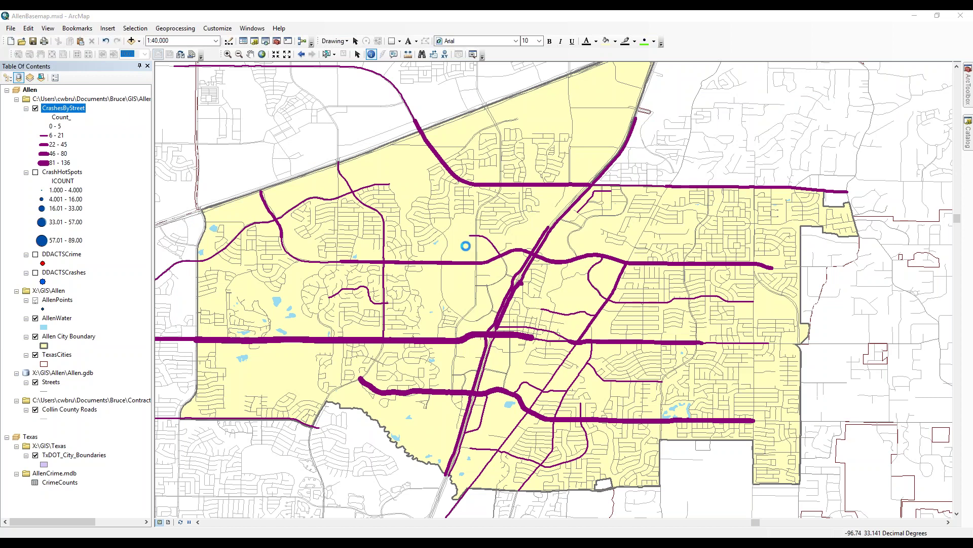
left_click(447, 222)
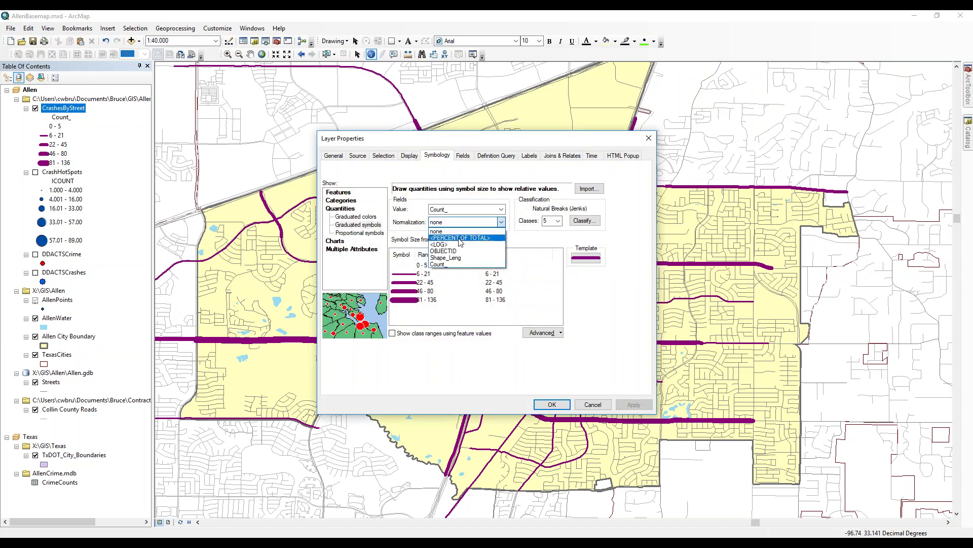
left_click(446, 258)
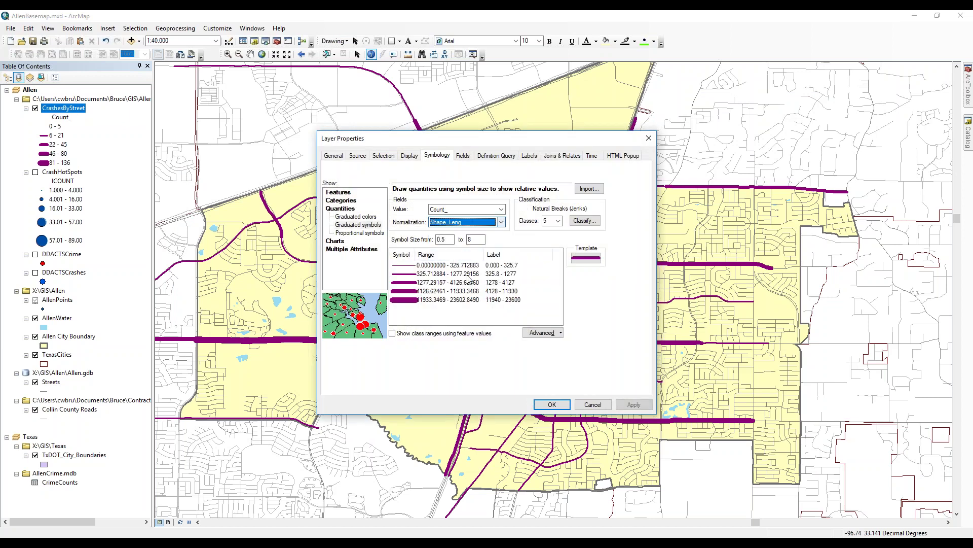
left_click(425, 291)
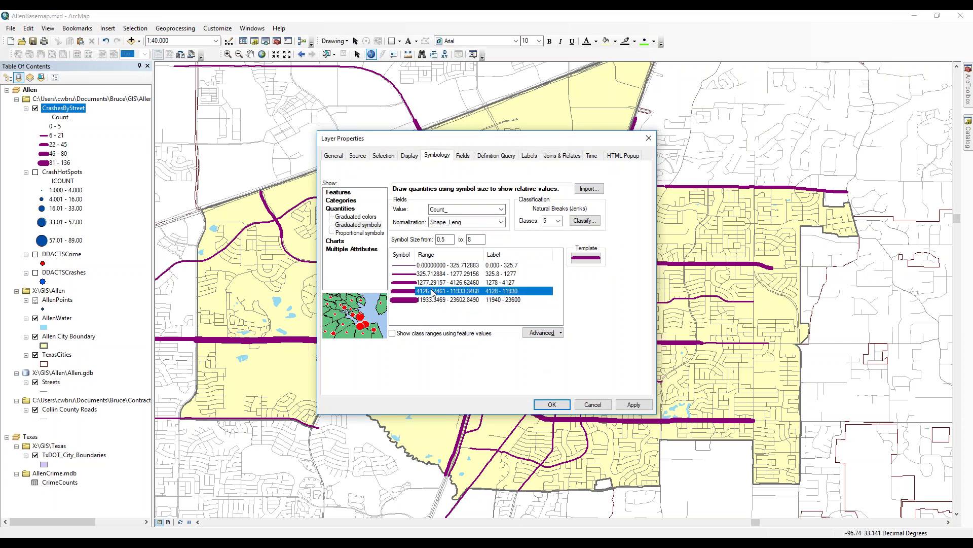
left_click(552, 405)
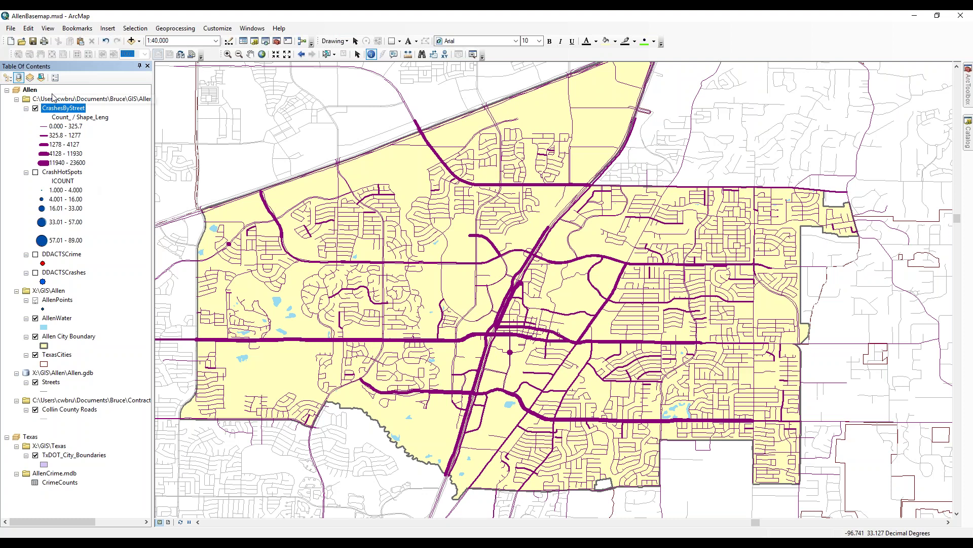
- Open the attribute table of the CrashesByStreet layer
double_click(61, 108)
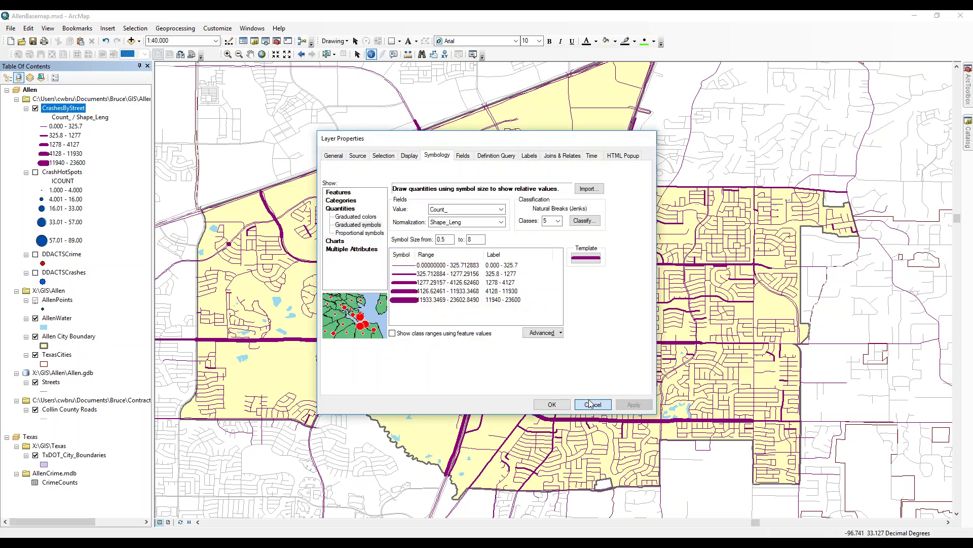
left_click(592, 404)
right_click(43, 108)
left_click(102, 135)
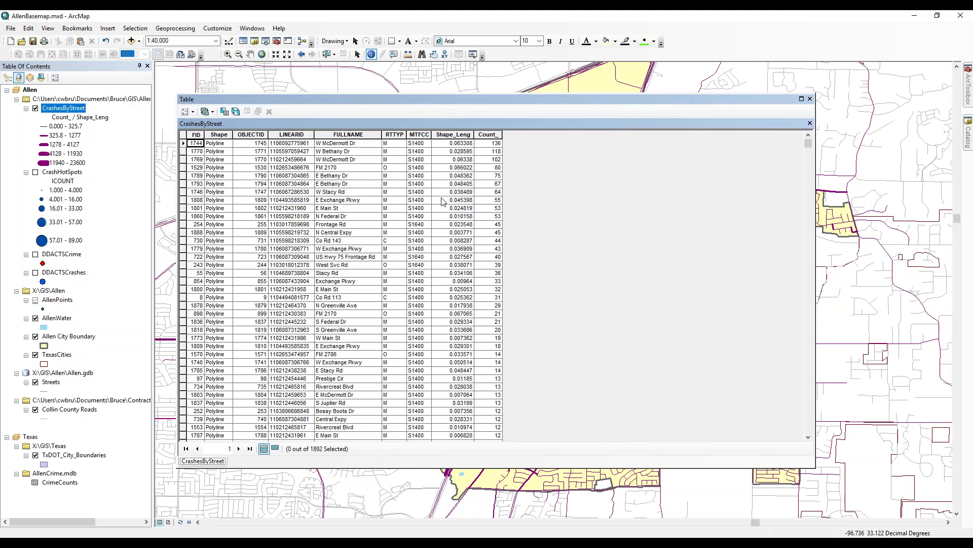
- Check which properties and units Calculate Geometry offers for the Shape_Leng field, and leave without calculating
right_click(451, 134)
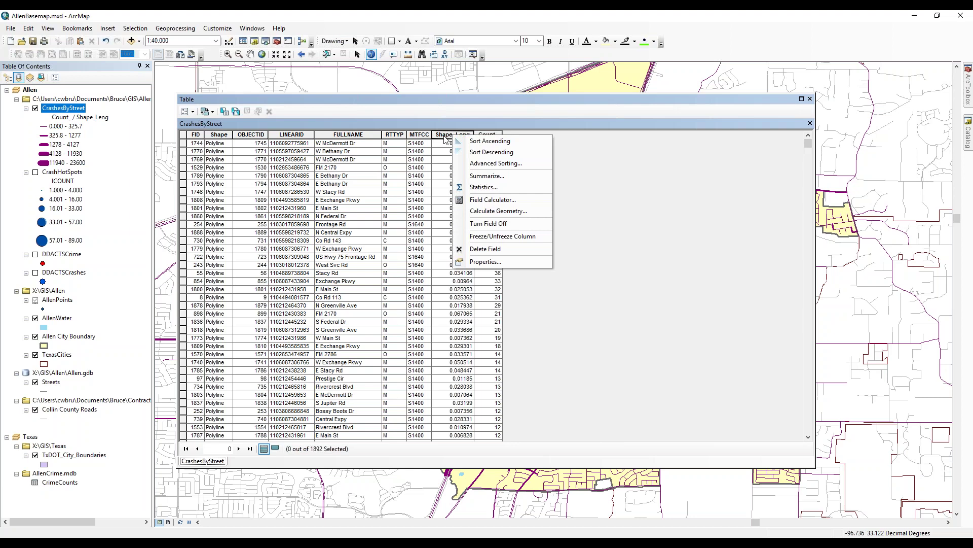
left_click(516, 214)
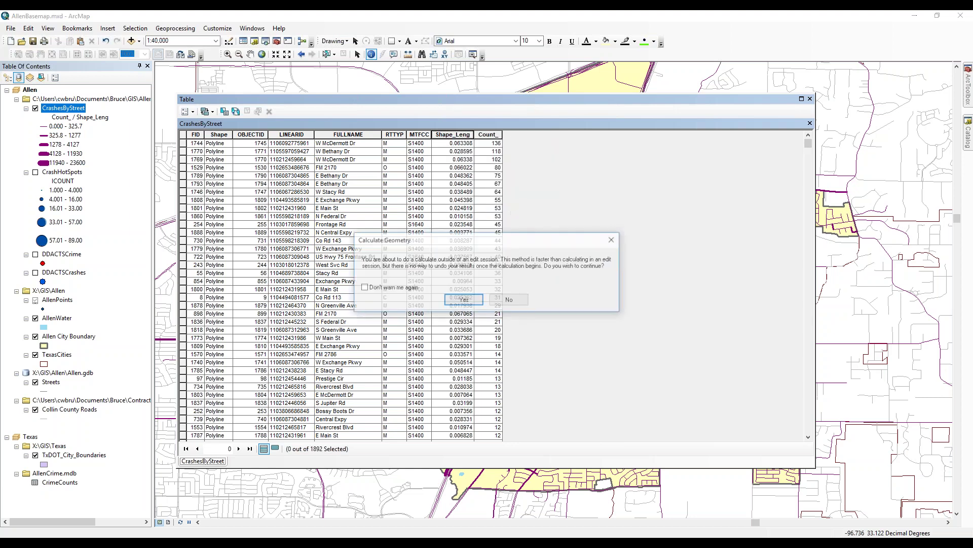
left_click(464, 301)
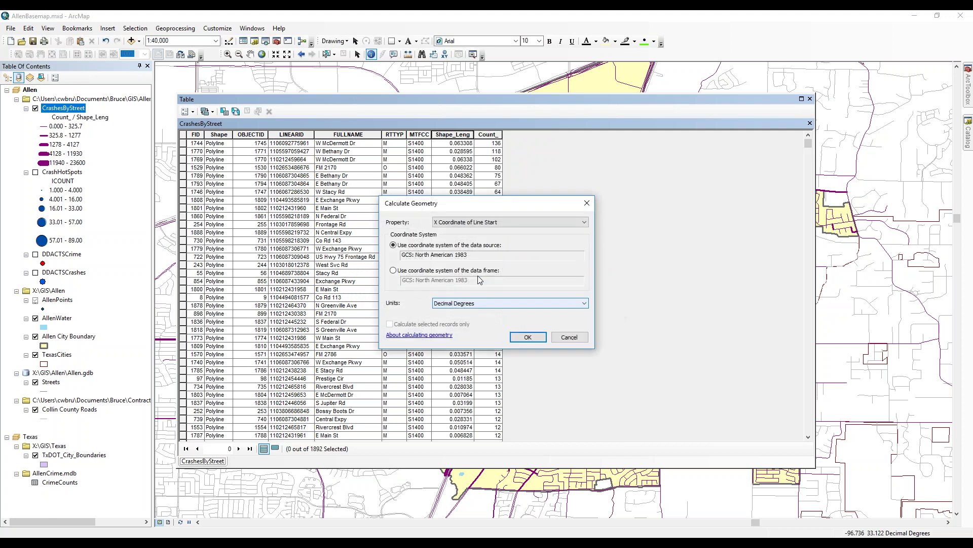
left_click(475, 223)
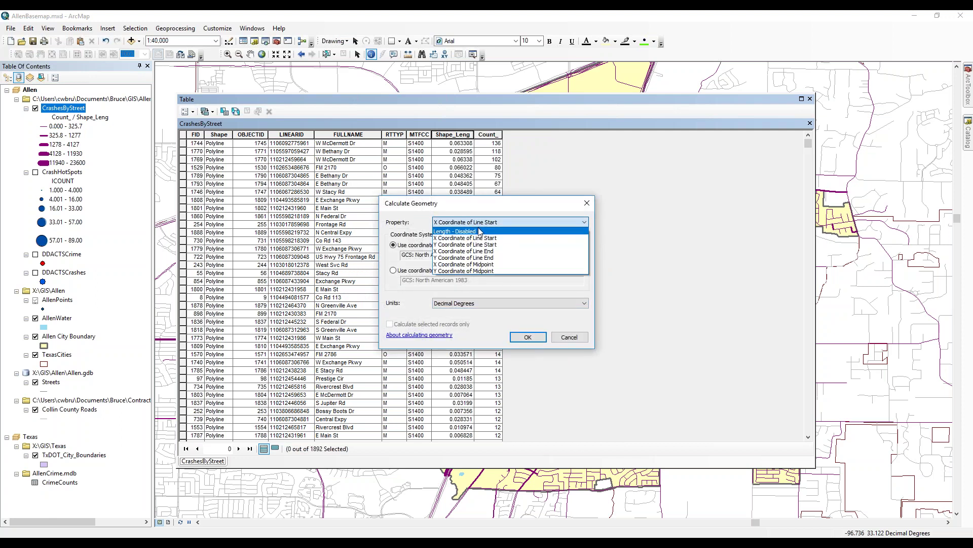
left_click(479, 306)
left_click(480, 305)
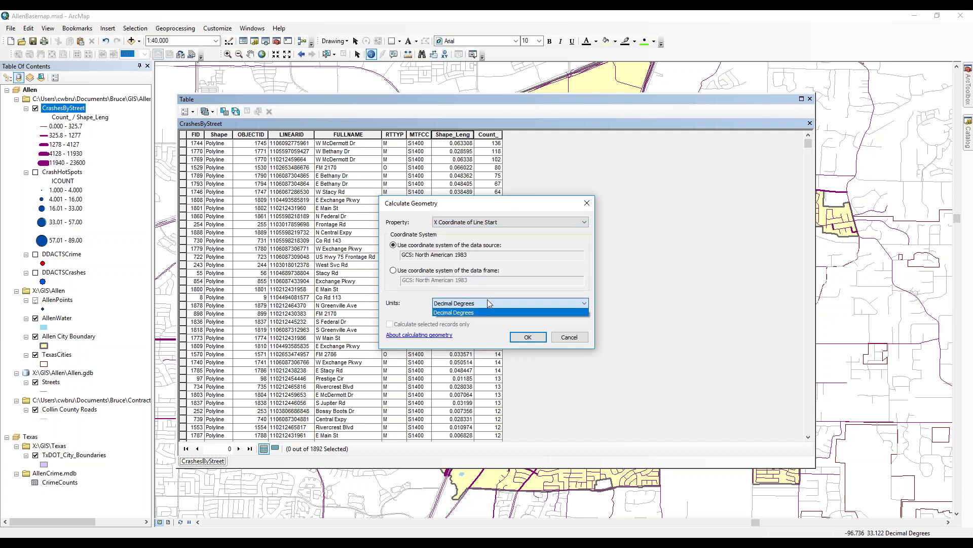
left_click(488, 300)
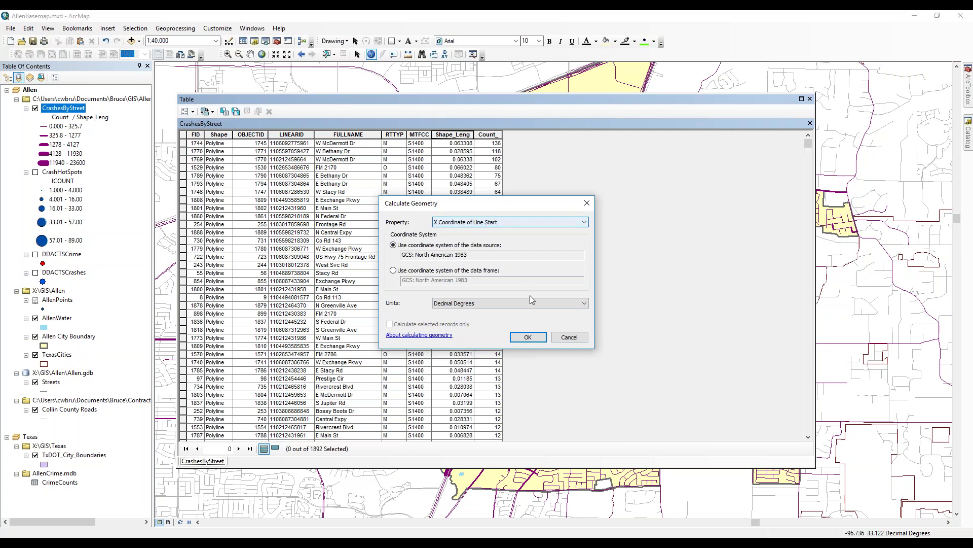
left_click(567, 337)
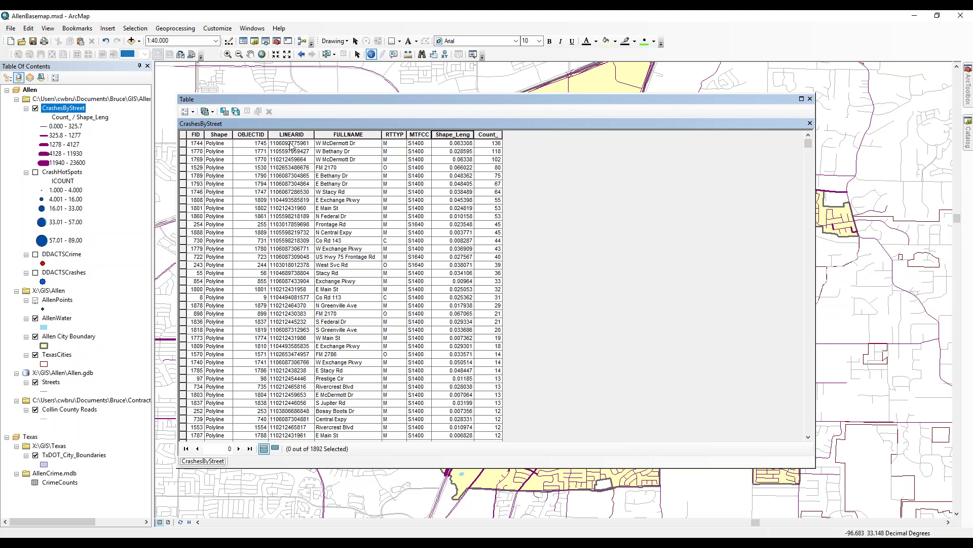
- Add a Long Integer field named CrashPerMI to the CrashesByStreet attribute table
left_click(188, 112)
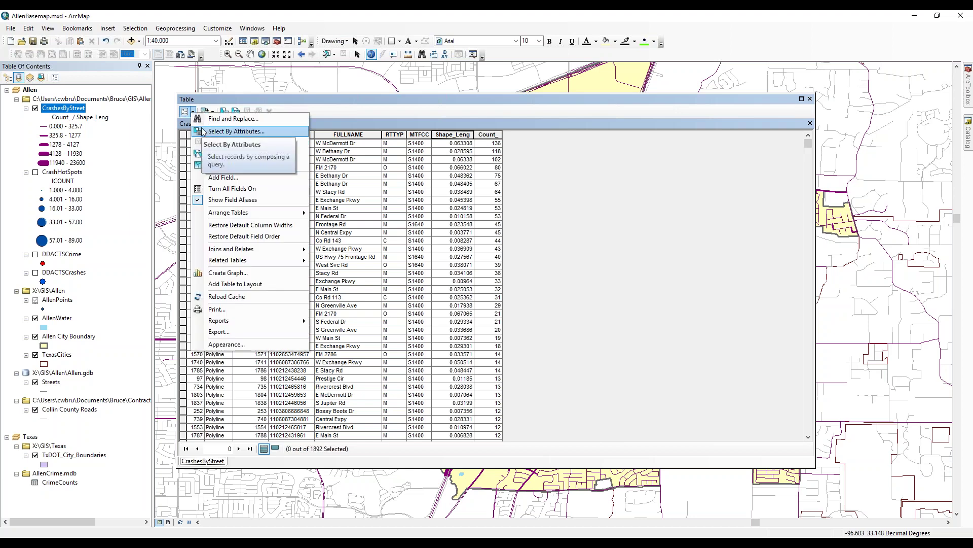
left_click(240, 183)
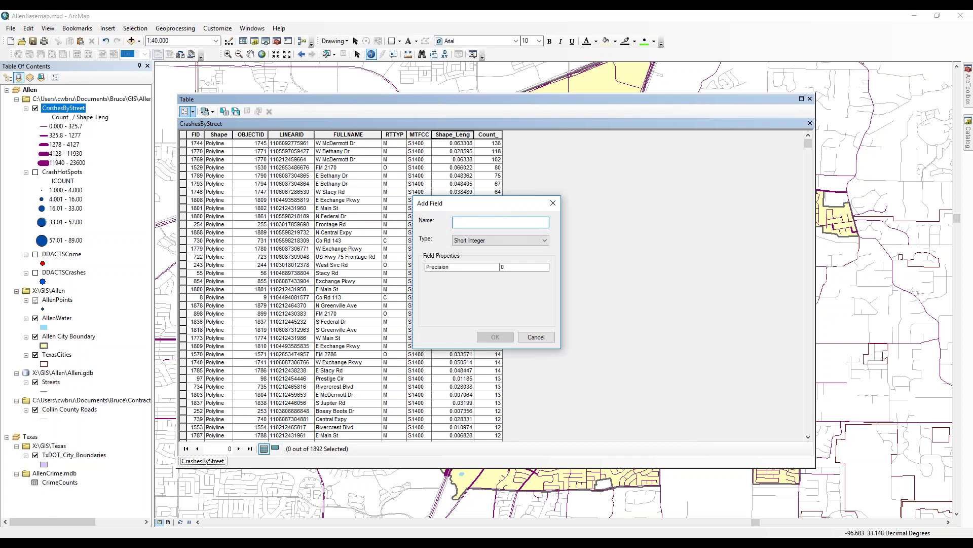
type("Cashe")
left_click(488, 242)
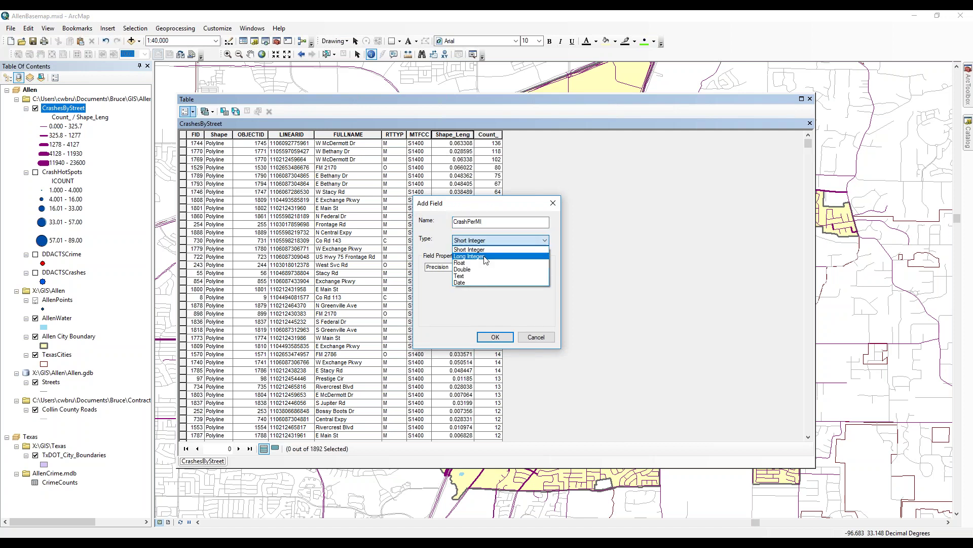
left_click(485, 257)
left_click(495, 337)
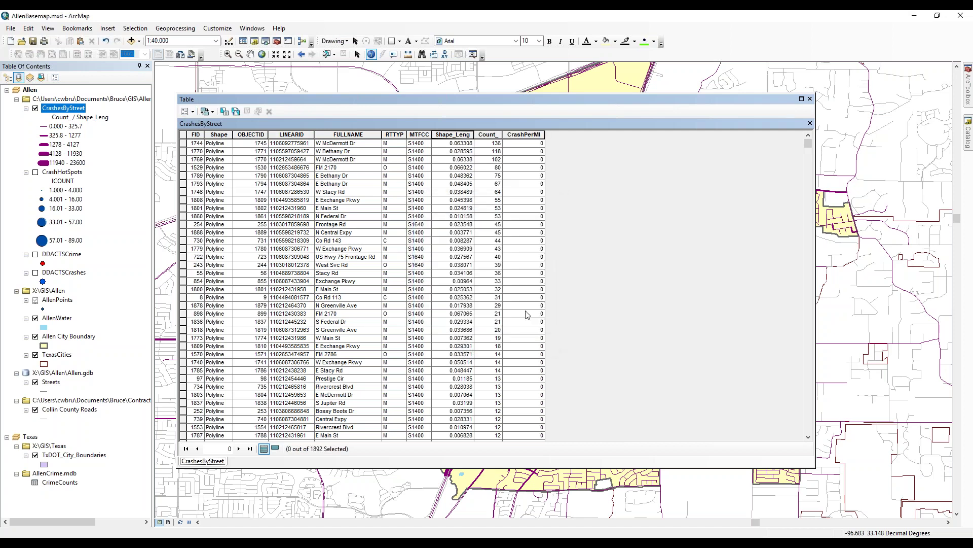
- Calculate the CrashPerMI field as [Count_] / [Shape_Leng] with the Field Calculator and close the attribute table
left_click(528, 135)
right_click(533, 134)
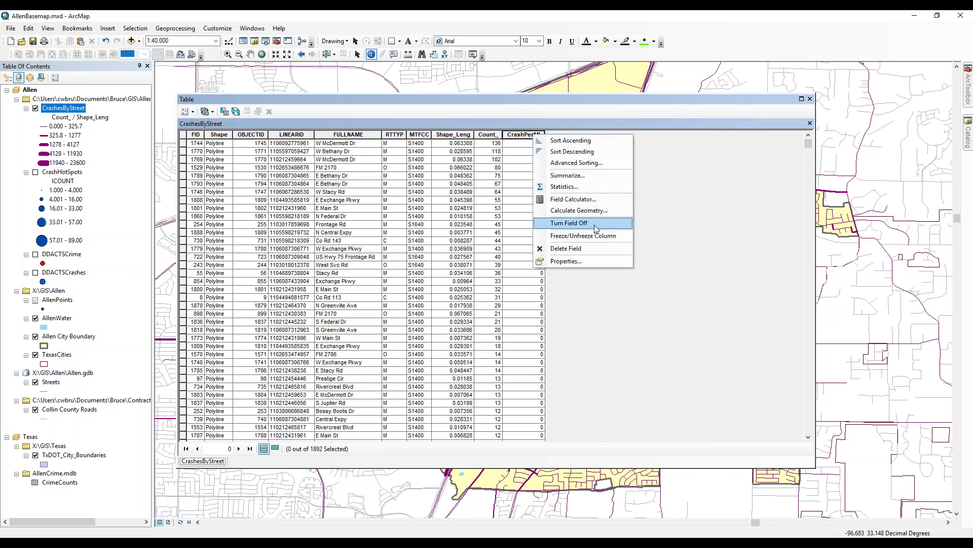
left_click(573, 199)
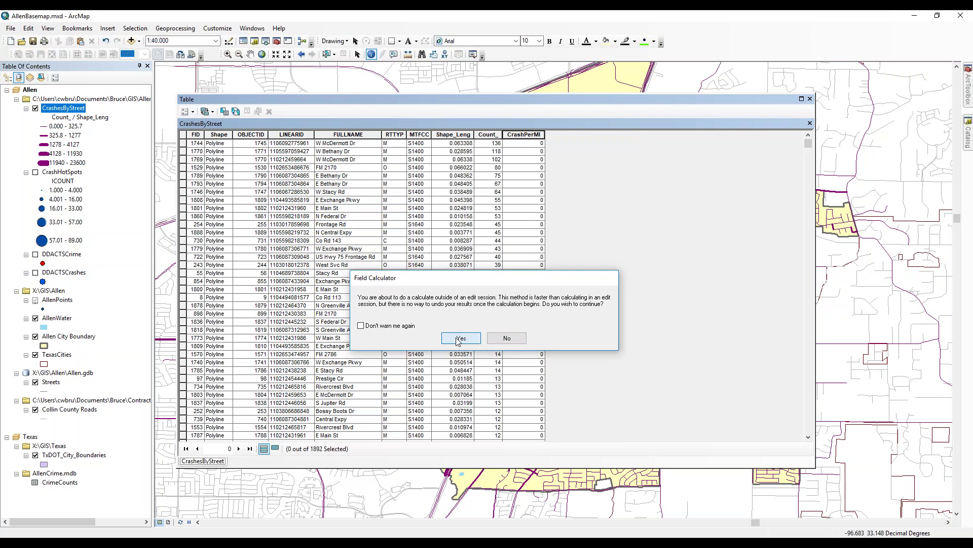
left_click(460, 338)
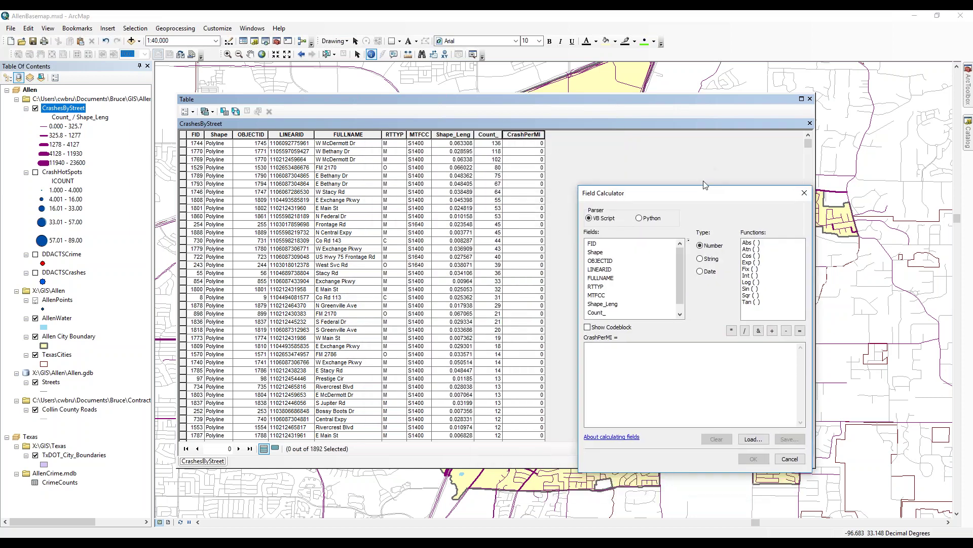
scroll(680, 259, "down", 1)
double_click(599, 279)
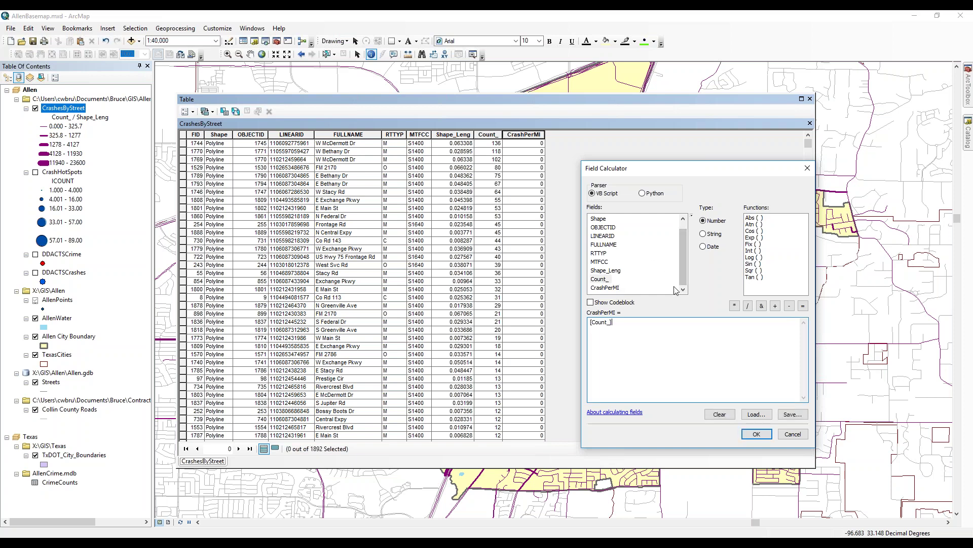
left_click(748, 306)
double_click(614, 272)
left_click(758, 434)
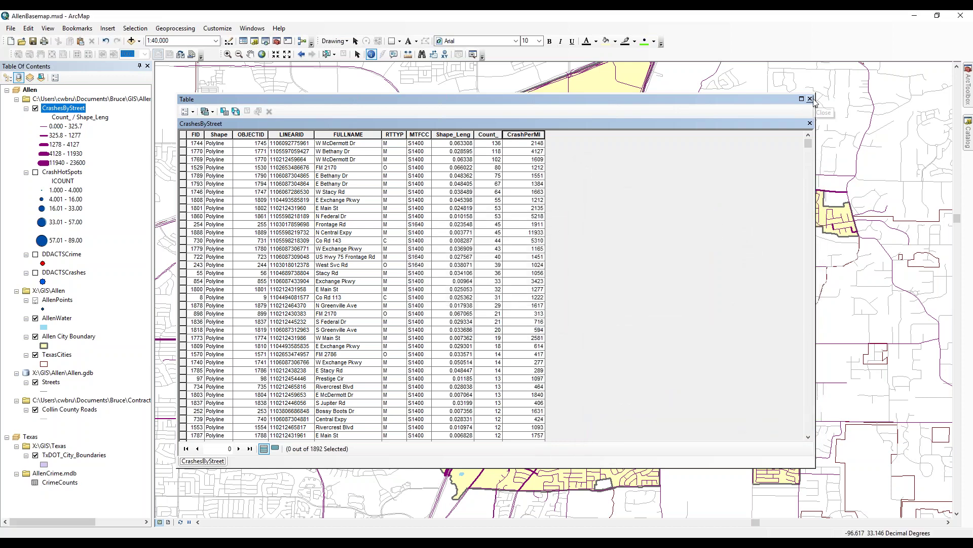
left_click(810, 99)
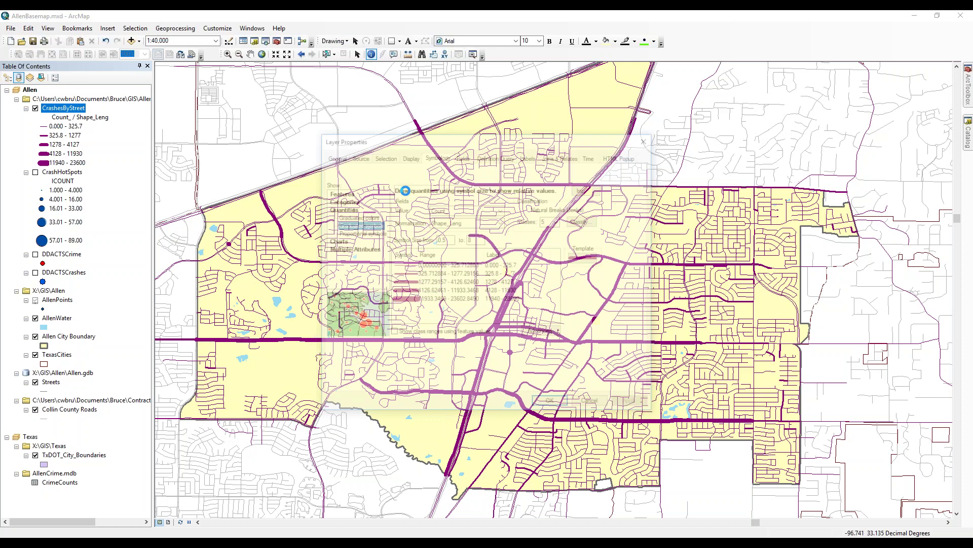
- Symbolize the CrashesByStreet layer by the CrashPerMI field with normalization set to none, and apply it
left_click(462, 210)
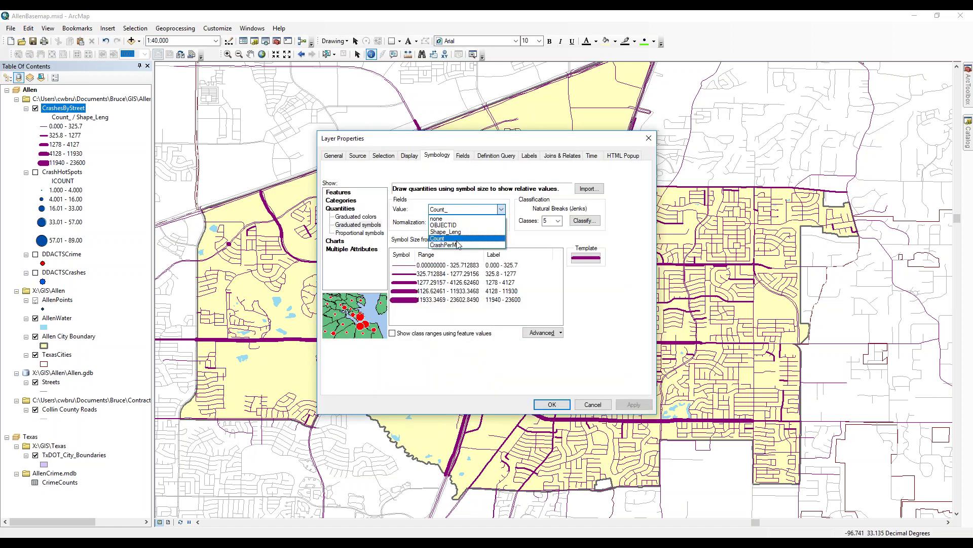
left_click(469, 241)
left_click(469, 222)
left_click(469, 229)
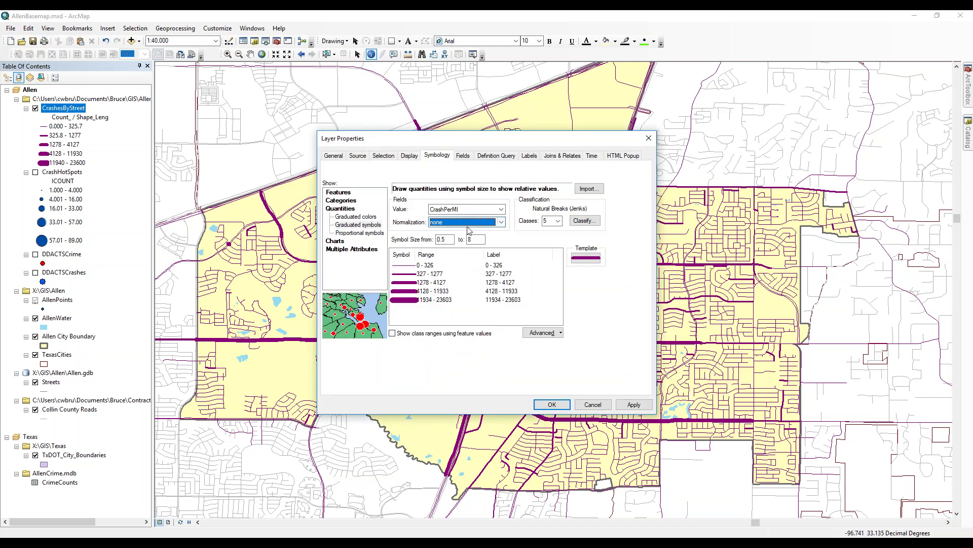
left_click(554, 405)
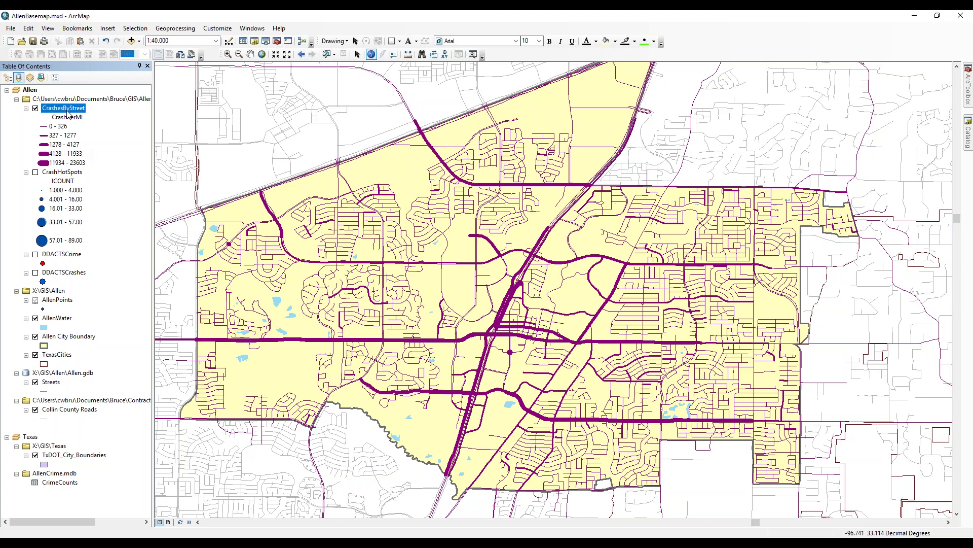
- Review the CrashesByStreet layer properties, and inspect W McDermott Dr around the Alma Dr crossing up close before returning to the citywide view
double_click(68, 108)
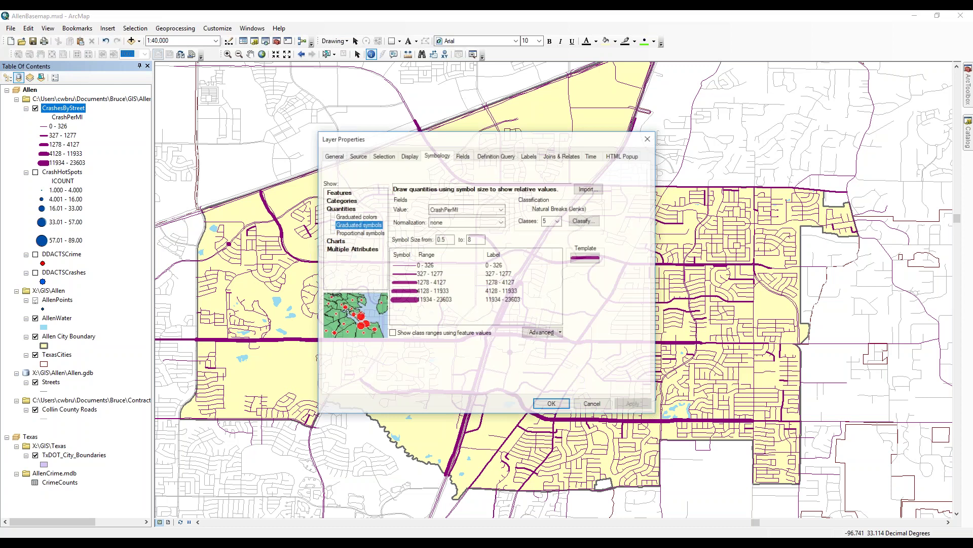
left_click(583, 411)
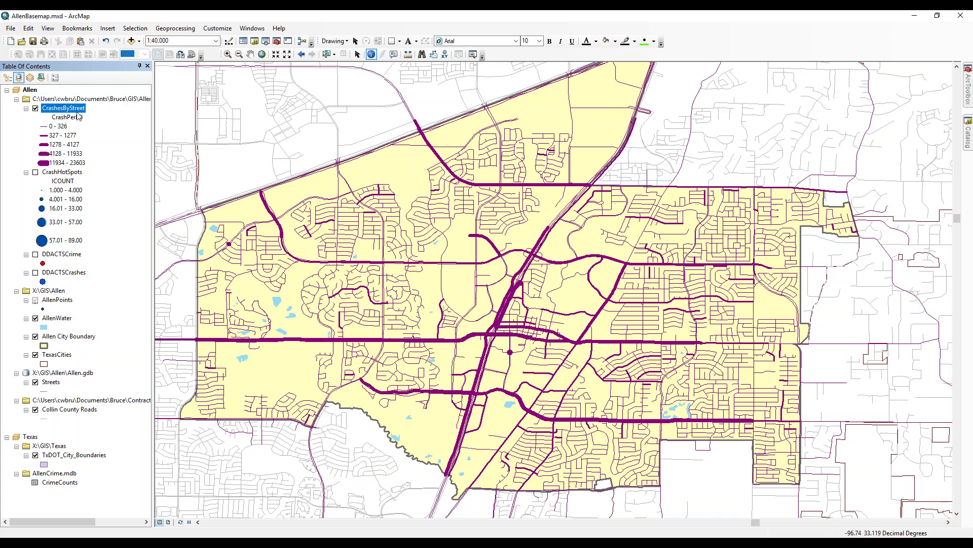
left_click(228, 54)
left_click_drag(277, 295, 455, 372)
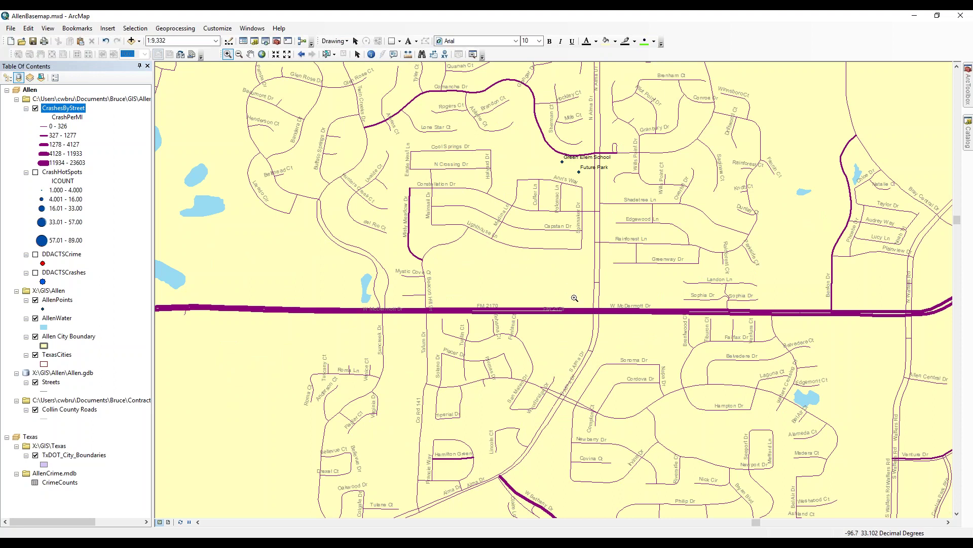
left_click_drag(565, 287, 633, 343)
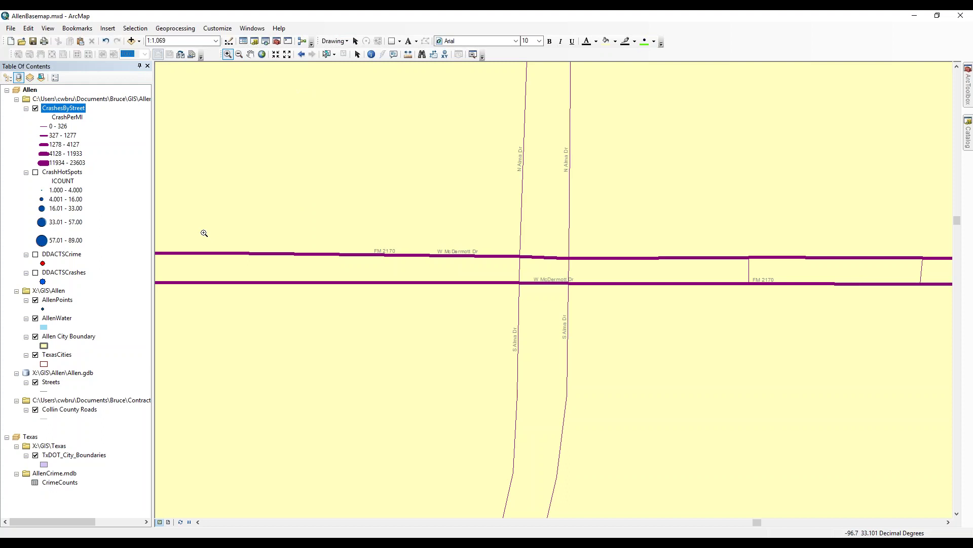
left_click(303, 56)
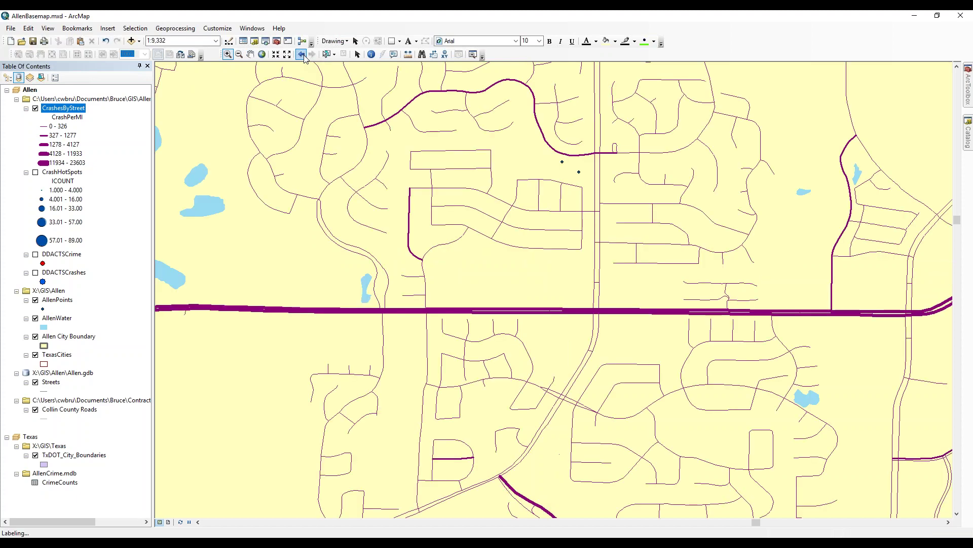
left_click(302, 54)
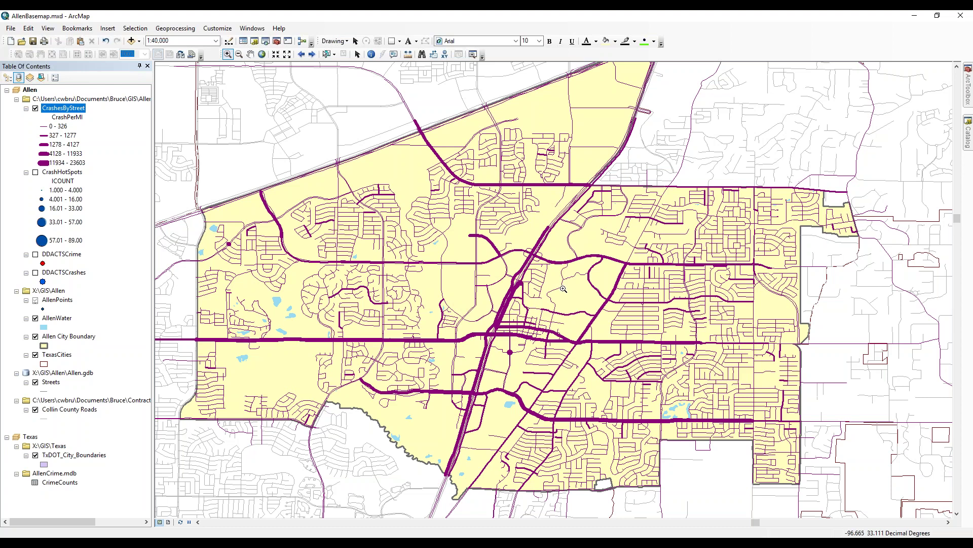
- Turn off the display of the CrashesByStreet layer
left_click(972, 385)
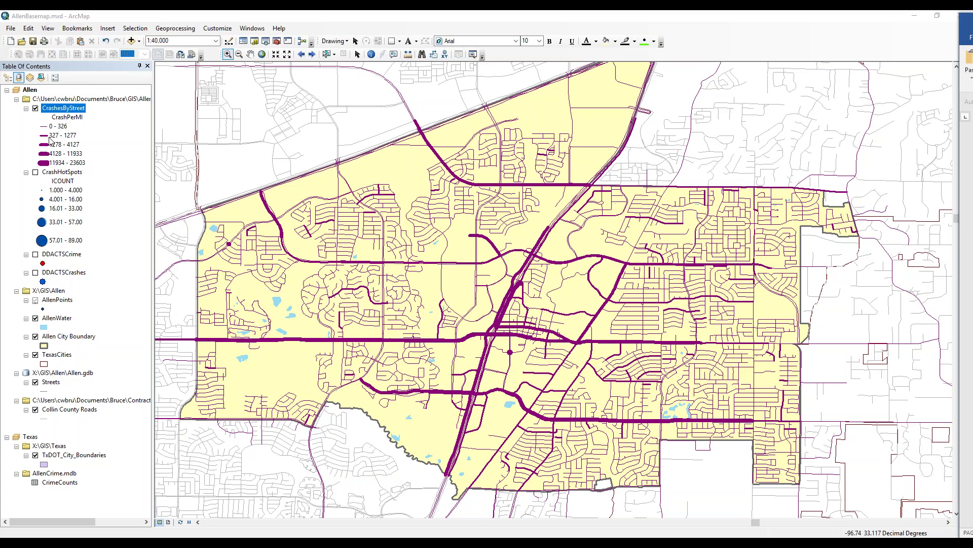
left_click(34, 107)
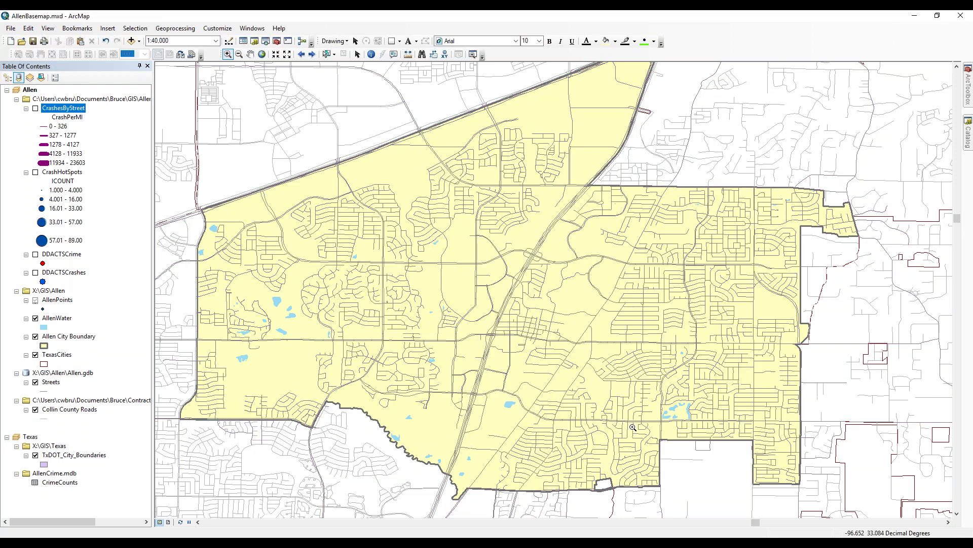
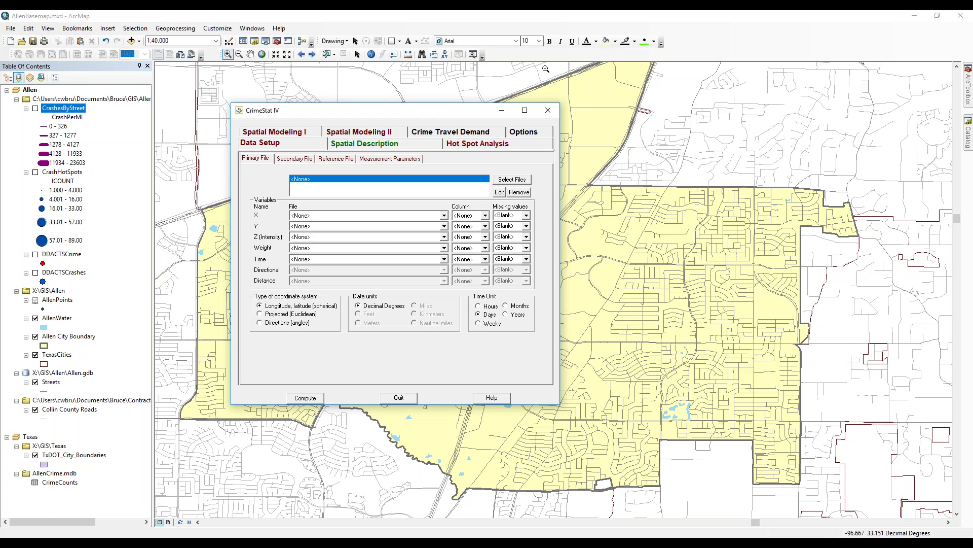
- In CrimeStat IV, look through the spatial modeling, hot spot analysis and crime travel demand options, and return to the data setup
left_click(259, 135)
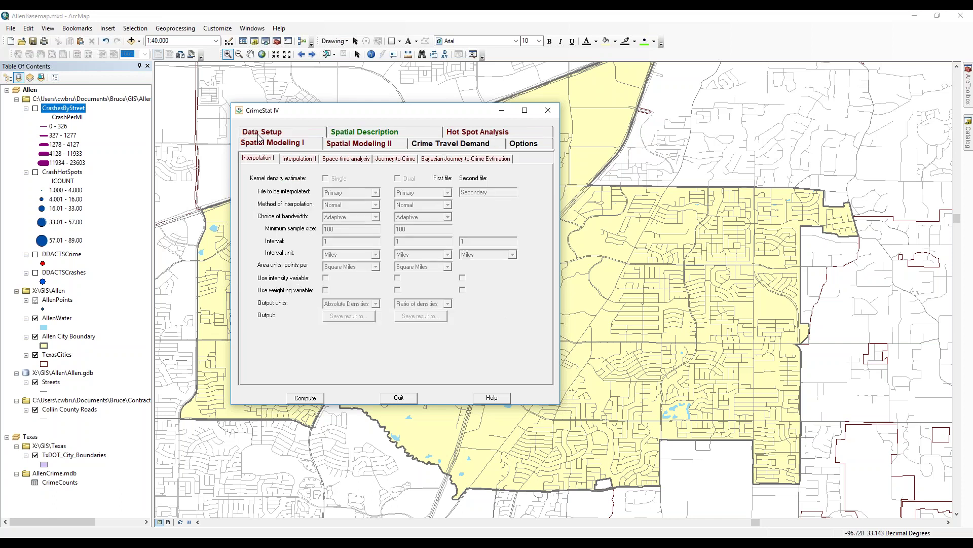
left_click(350, 148)
left_click(359, 135)
left_click(461, 146)
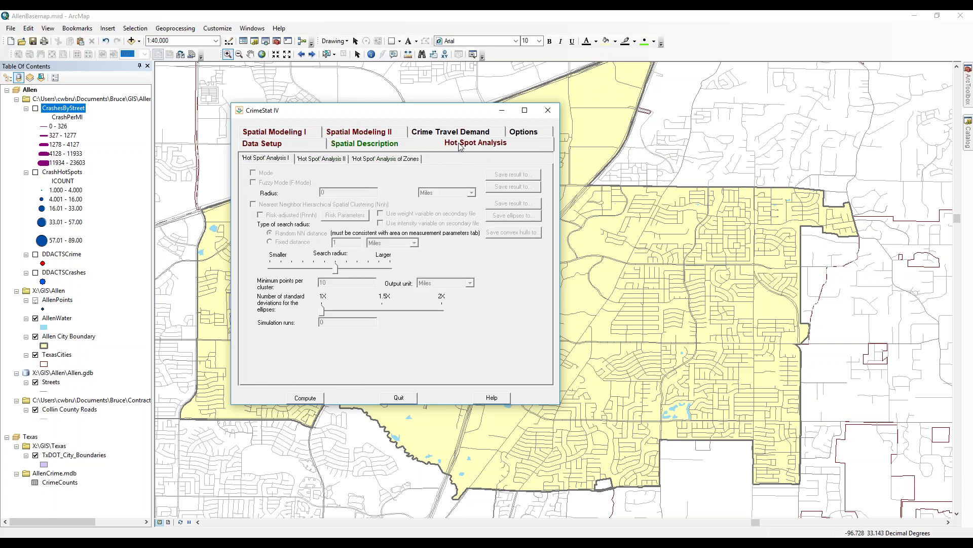
left_click(461, 134)
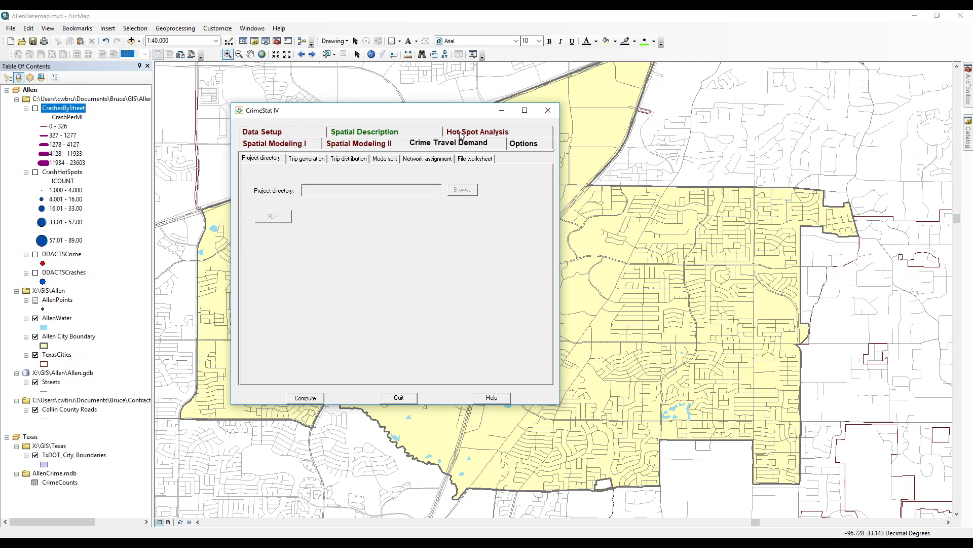
left_click(271, 135)
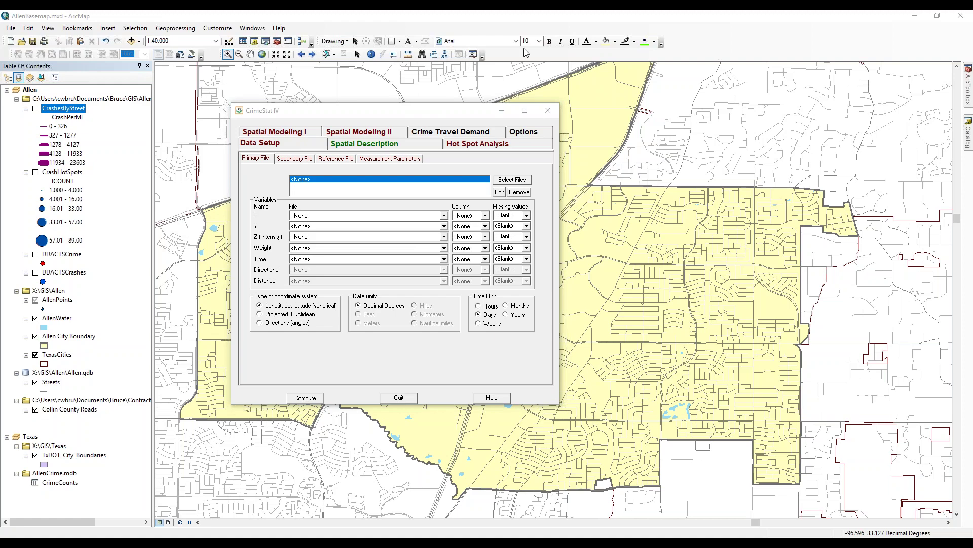
- Switch to the browser and skim the opening chapters of the CrimeStat III spatial statistics workbook, then leave it
key("alt+Tab")
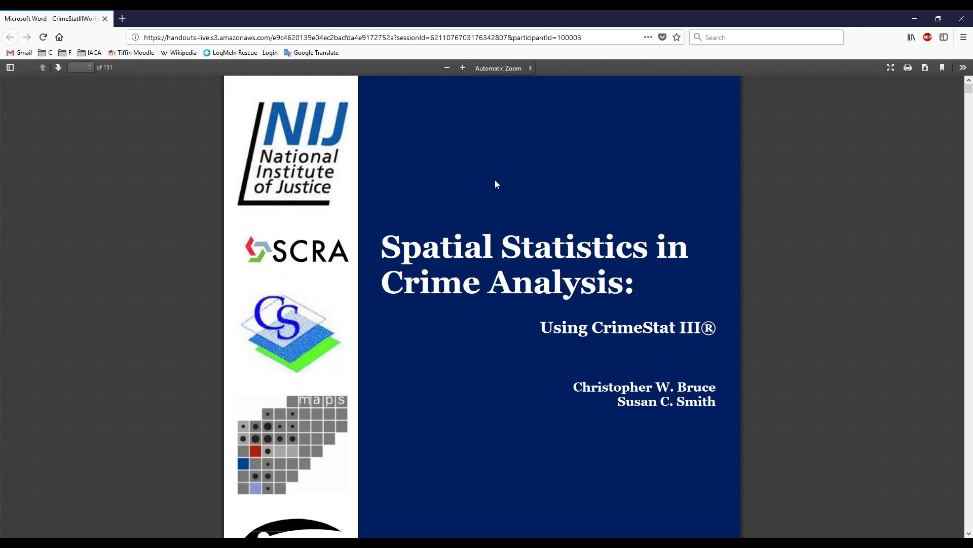
scroll(496, 181, "down", 10)
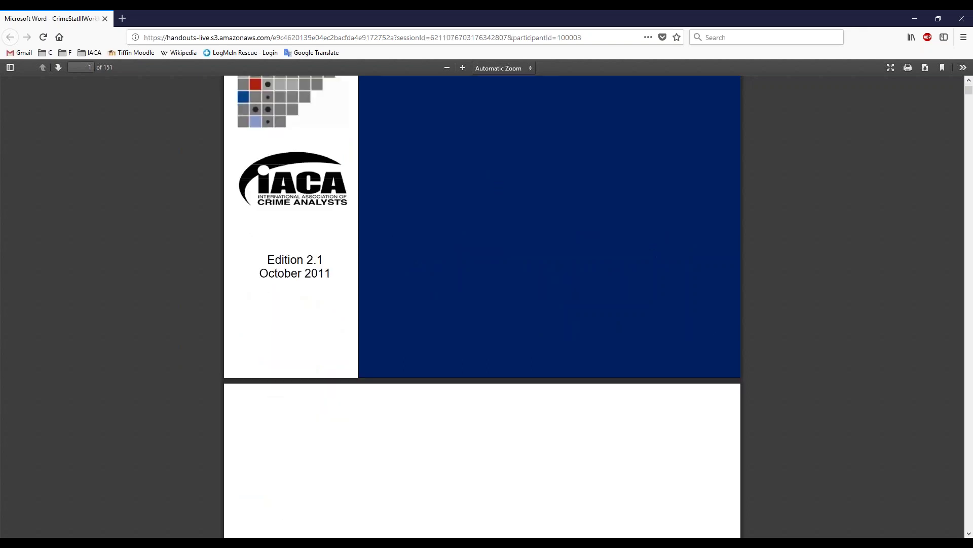
scroll(892, 468, "down", 15)
scroll(893, 467, "down", 20)
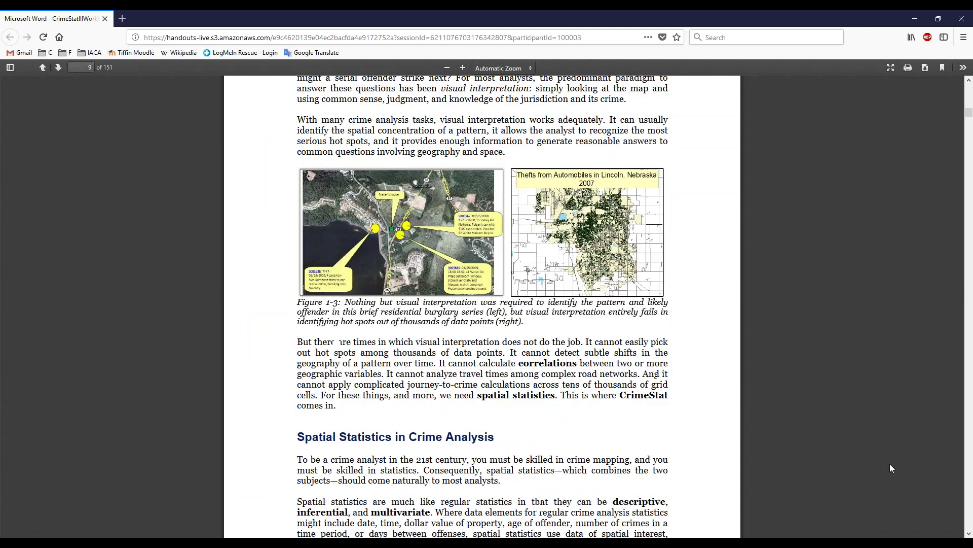
scroll(890, 465, "down", 20)
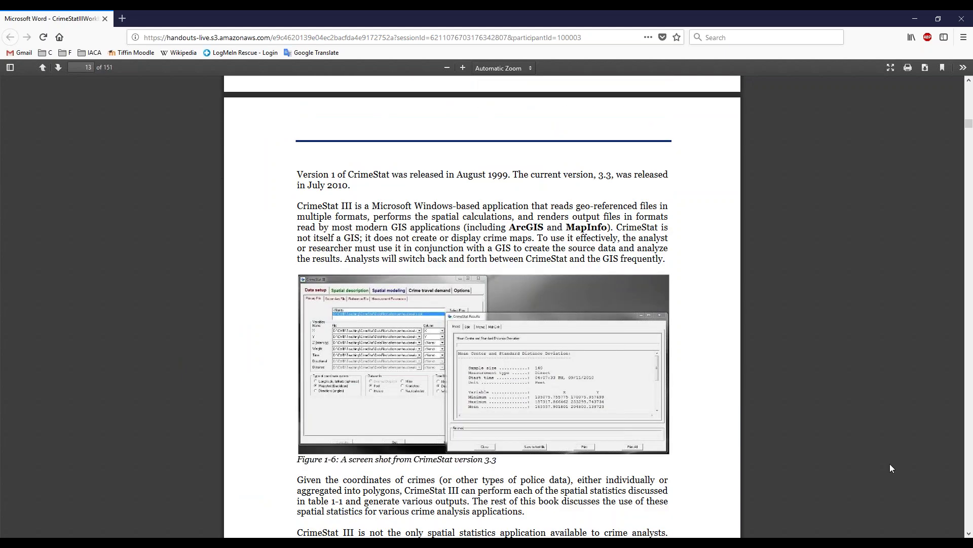
scroll(891, 467, "down", 20)
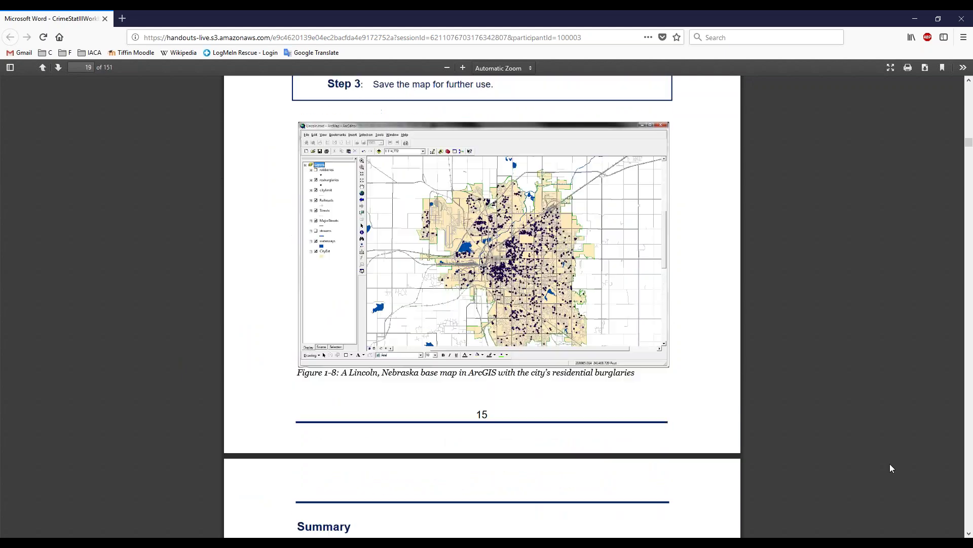
scroll(891, 467, "down", 20)
scroll(891, 468, "down", 20)
scroll(892, 467, "down", 20)
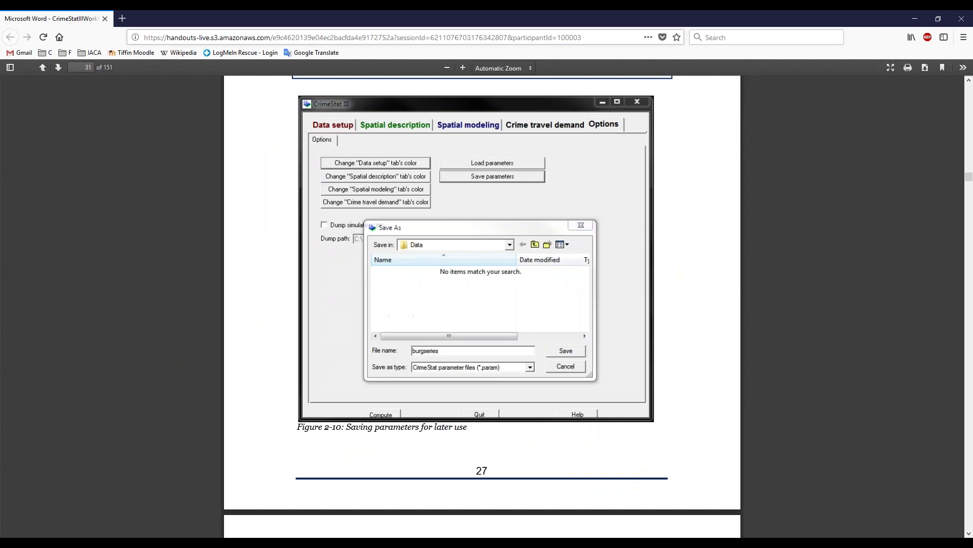
left_click(963, 21)
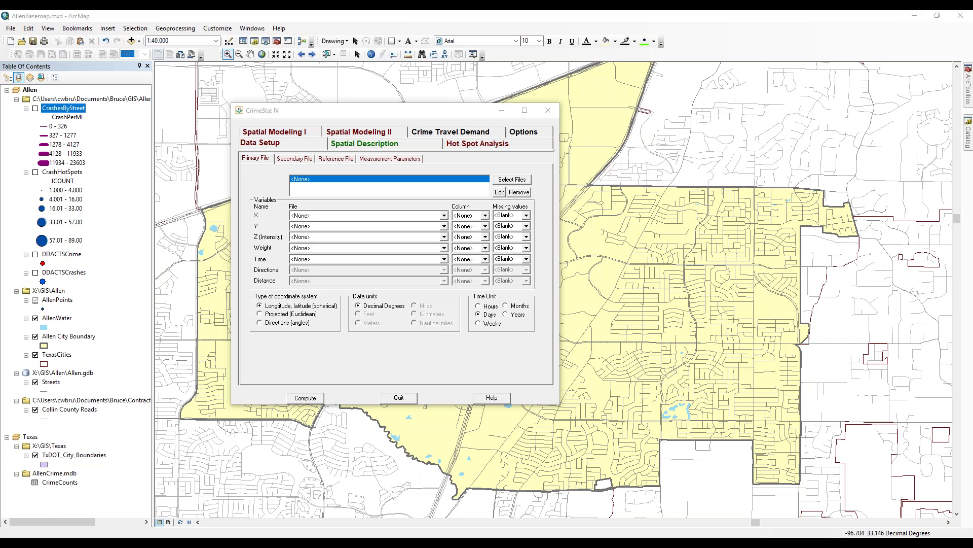
- Load the dBase file DDACTSCrime.dbf as the primary file in CrimeStat's data setup, and switch back to ArcMap
left_click(267, 147)
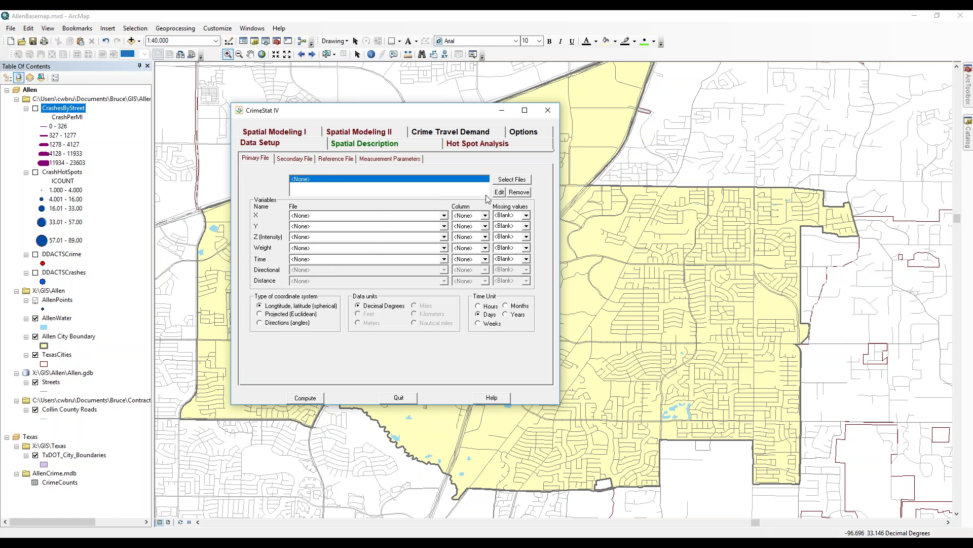
left_click(518, 184)
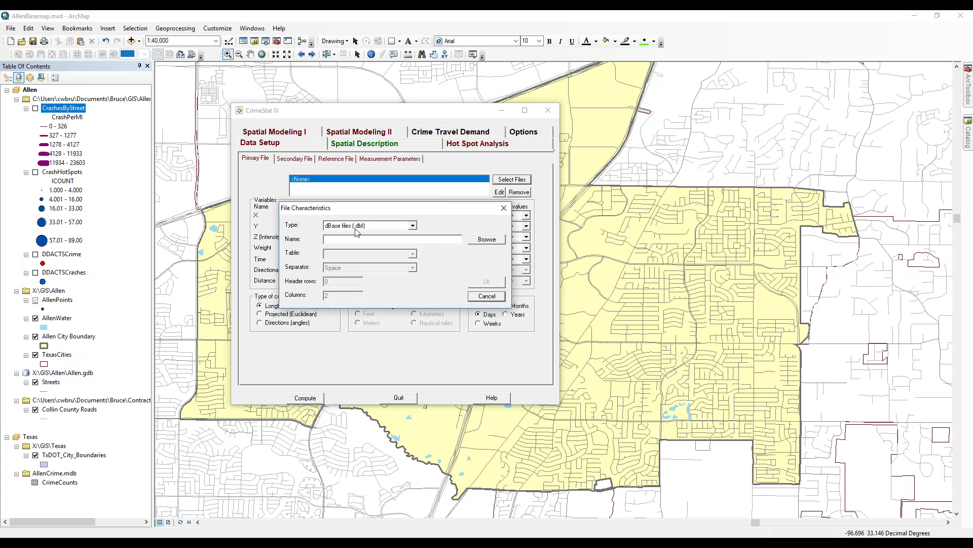
left_click(486, 239)
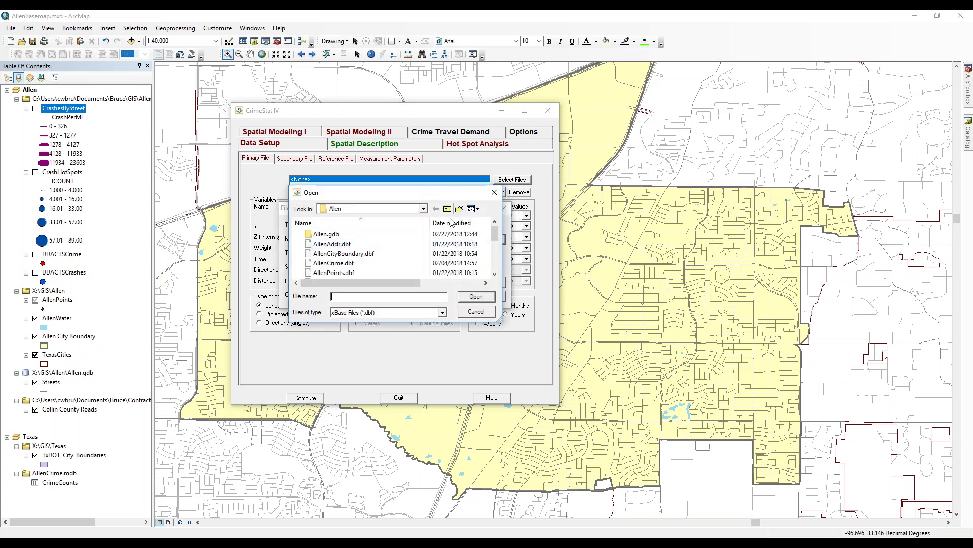
left_click_drag(494, 232, 496, 258)
left_click(348, 273)
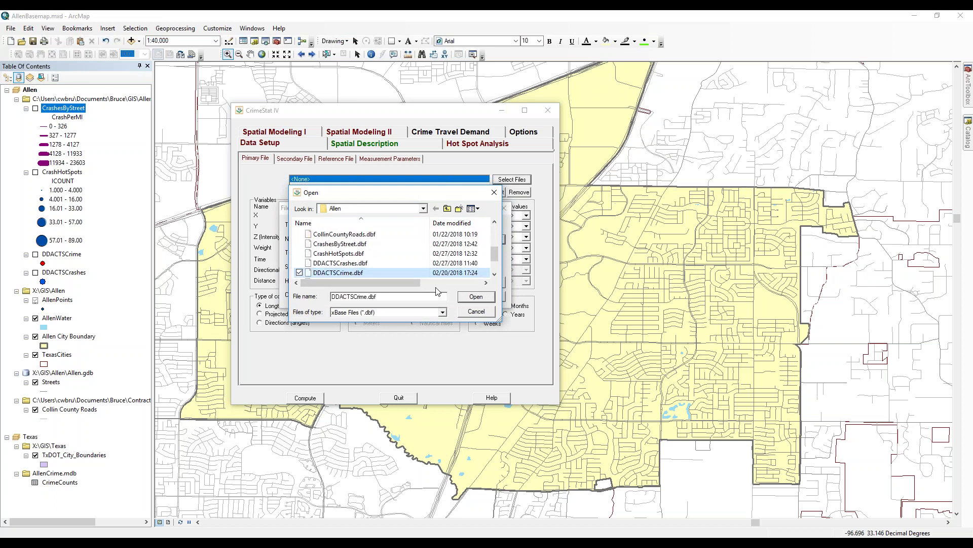
left_click(482, 298)
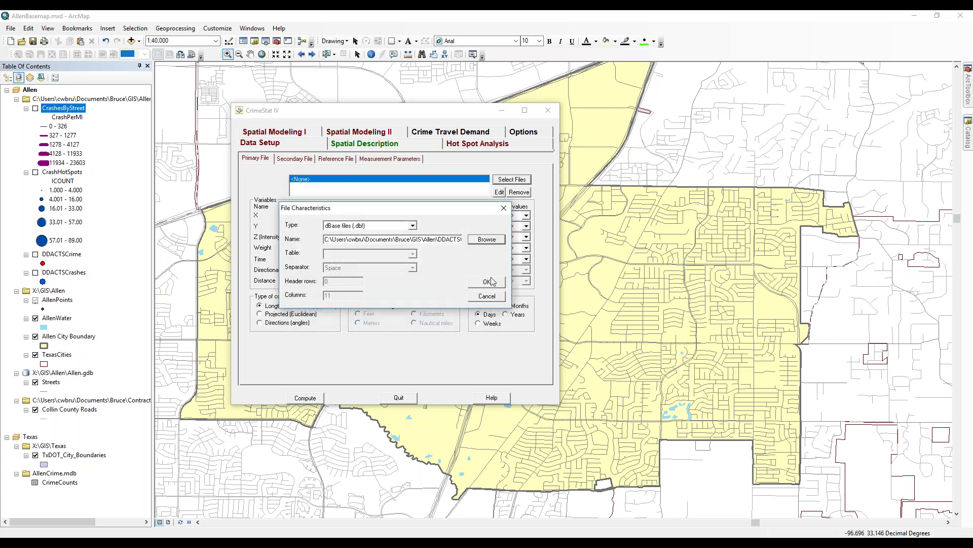
left_click(490, 285)
left_click(365, 15)
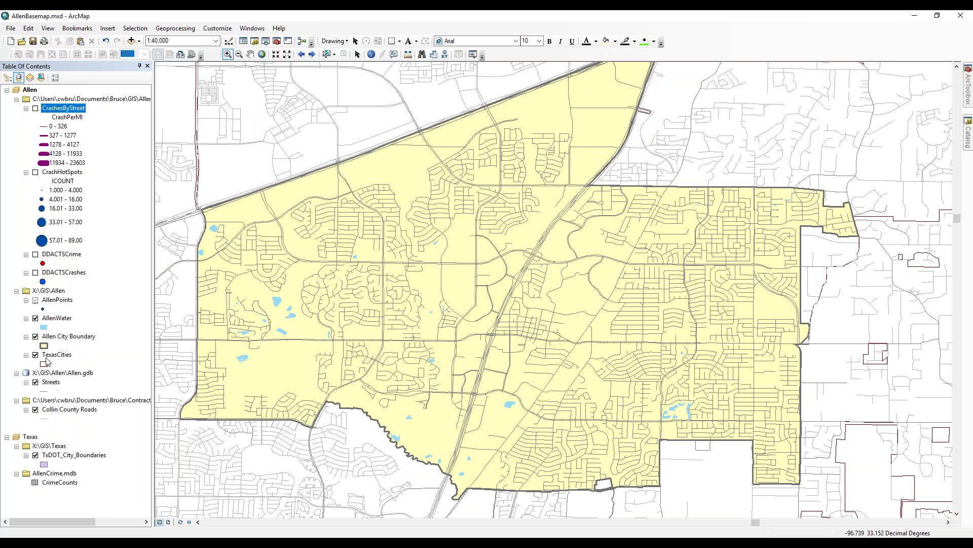
- Turn on the display of the DDACTSCrime layer
left_click(36, 254)
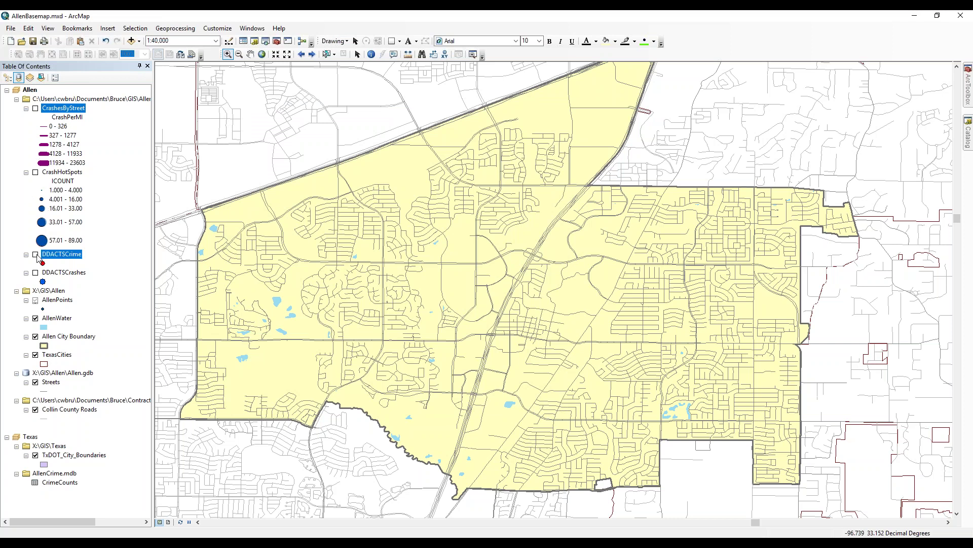
double_click(86, 254, "ctrl")
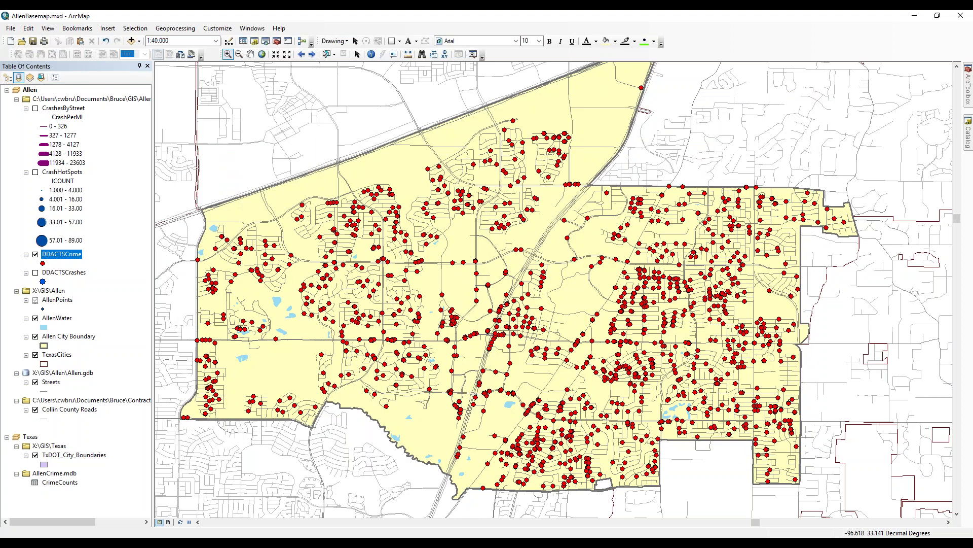
left_click(810, 124)
- In CrimeStat, assign the X and Y columns to the primary file's coordinate variables, using longitude, latitude (spherical) coordinates
key("alt+Tab")
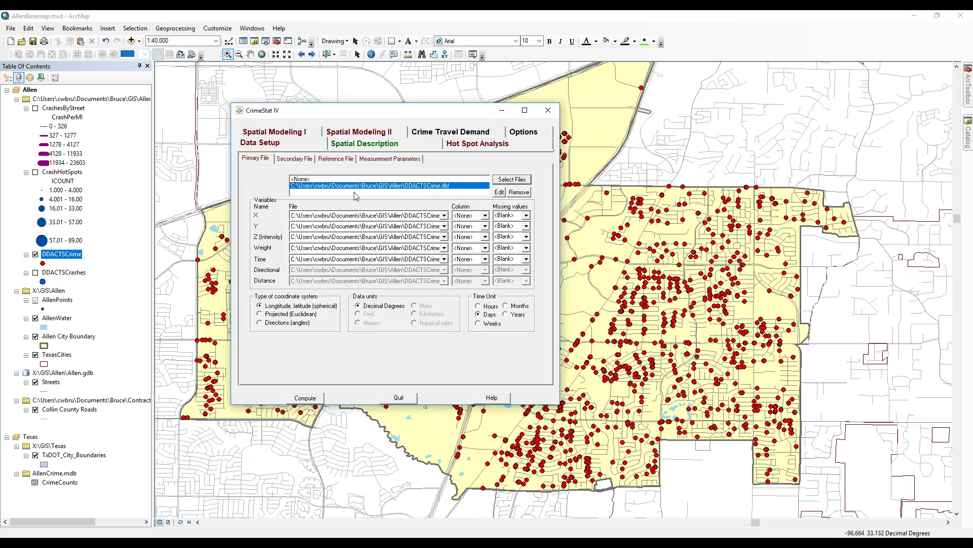
left_click(467, 215)
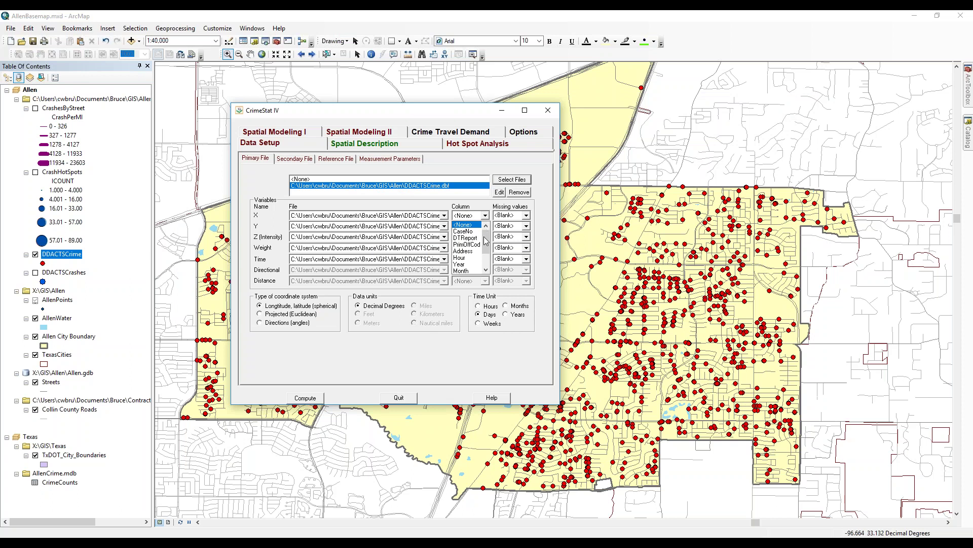
scroll(485, 240, "down", 2)
left_click(465, 254)
left_click(485, 225)
scroll(485, 240, "down", 2)
left_click(462, 274)
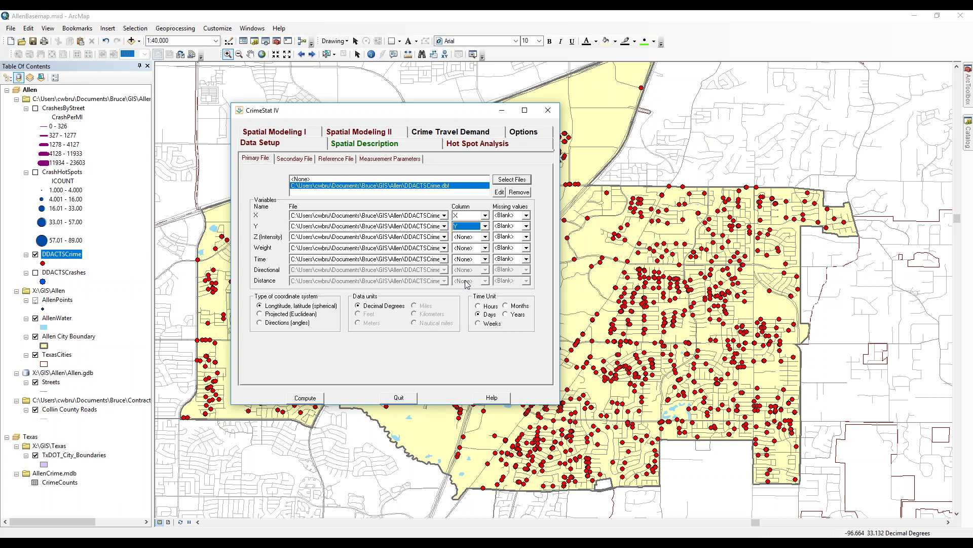
left_click(527, 216)
left_click(527, 215)
left_click(277, 314)
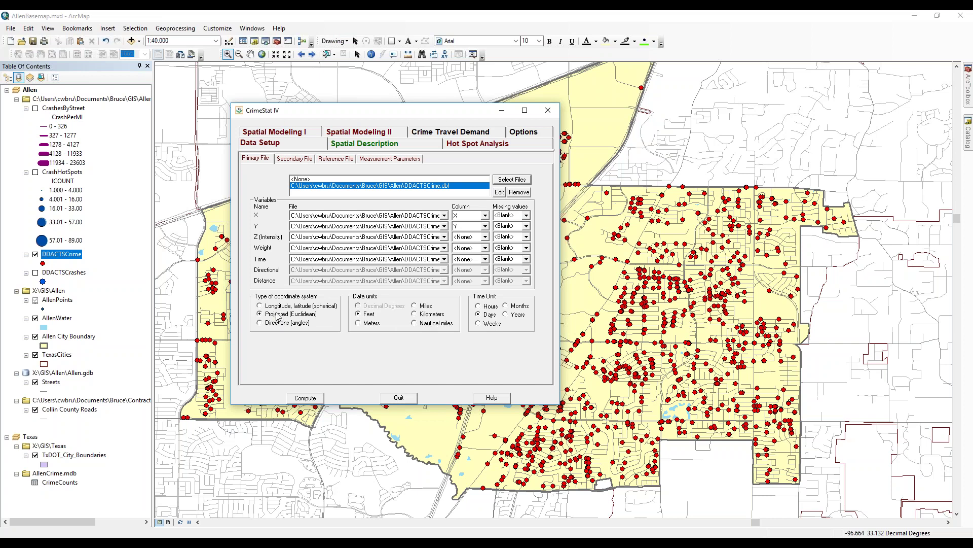
left_click(280, 307)
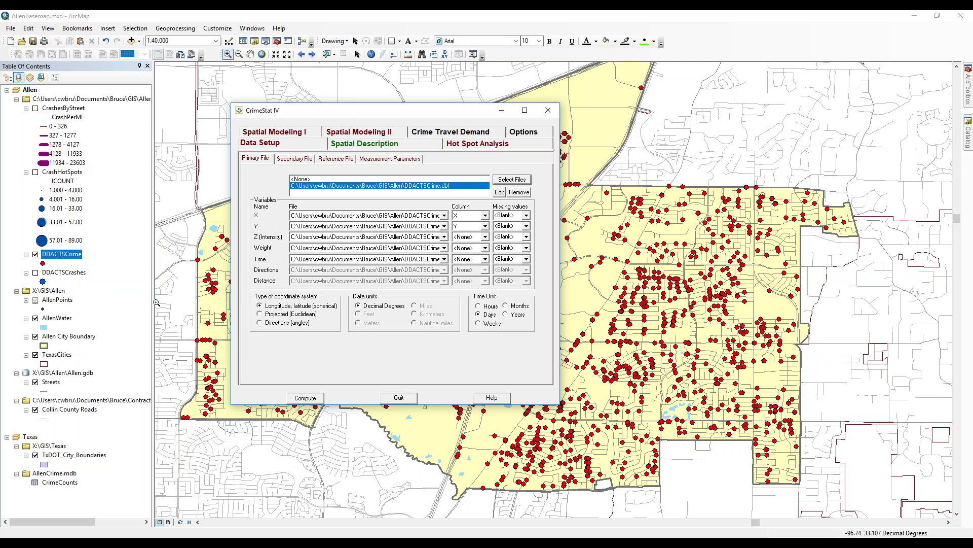
- Switch to ArcMap, inspect the X and Y coordinates in the DDACTSCrime attribute table, and close the table
right_click(76, 254)
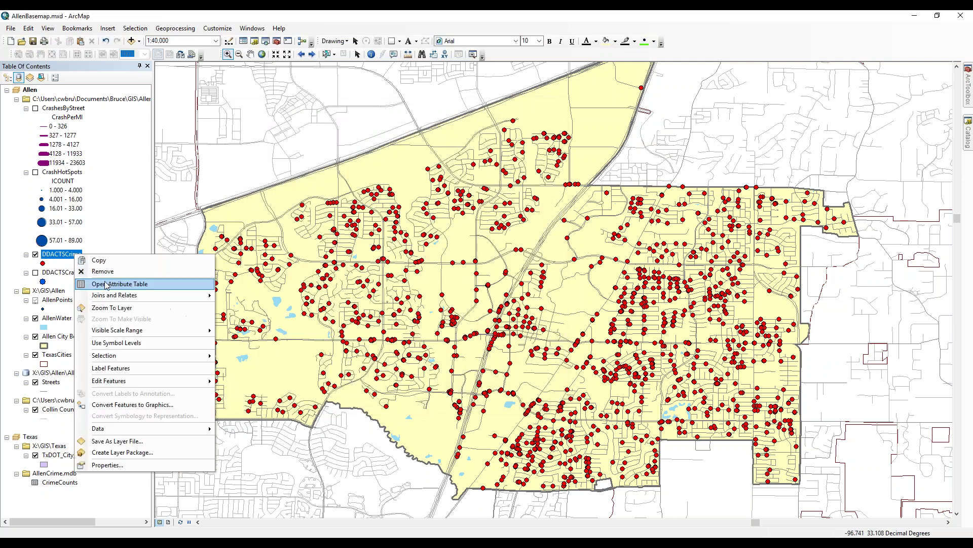
left_click(104, 283)
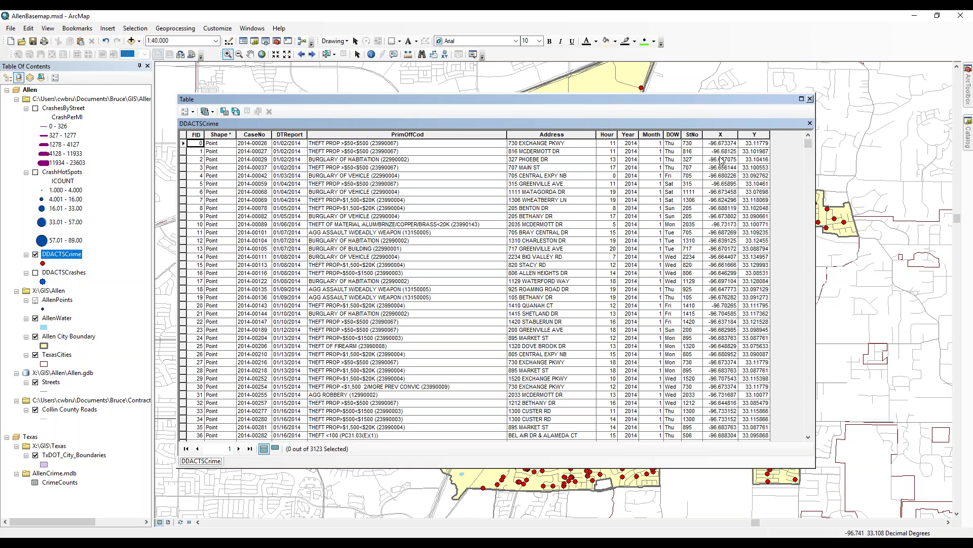
left_click(810, 123)
left_click(810, 99)
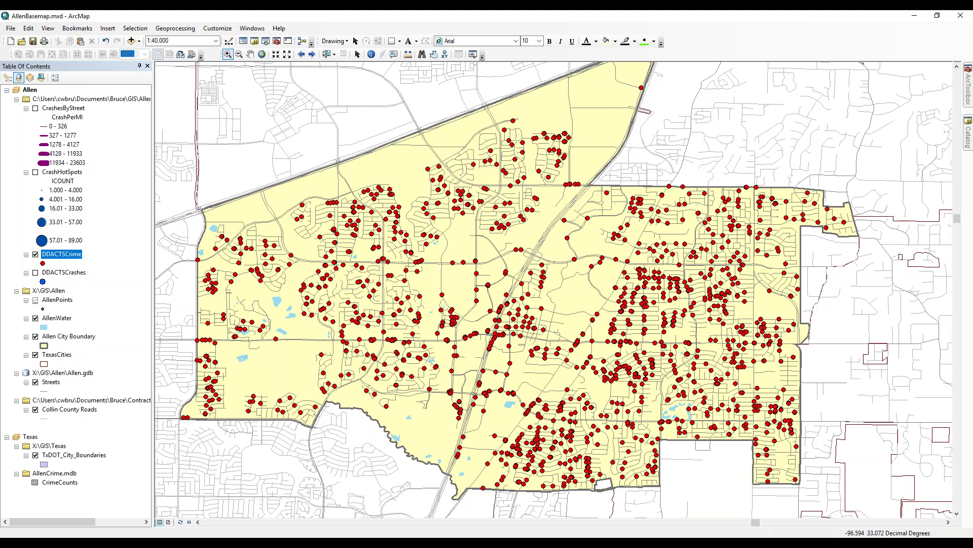
- Return to CrimeStat and look over the spatial description options, data setup and hot spot analysis options
key("alt+Tab")
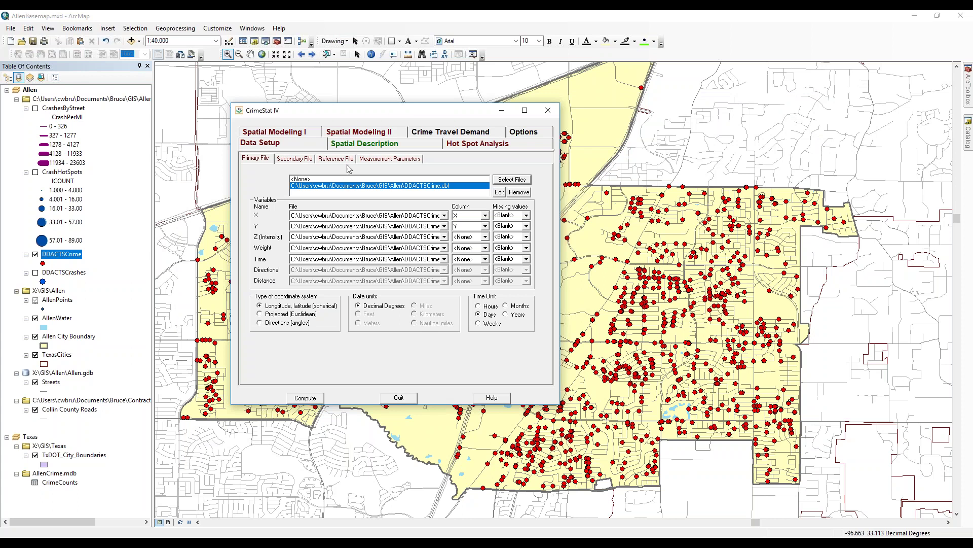
left_click(357, 144)
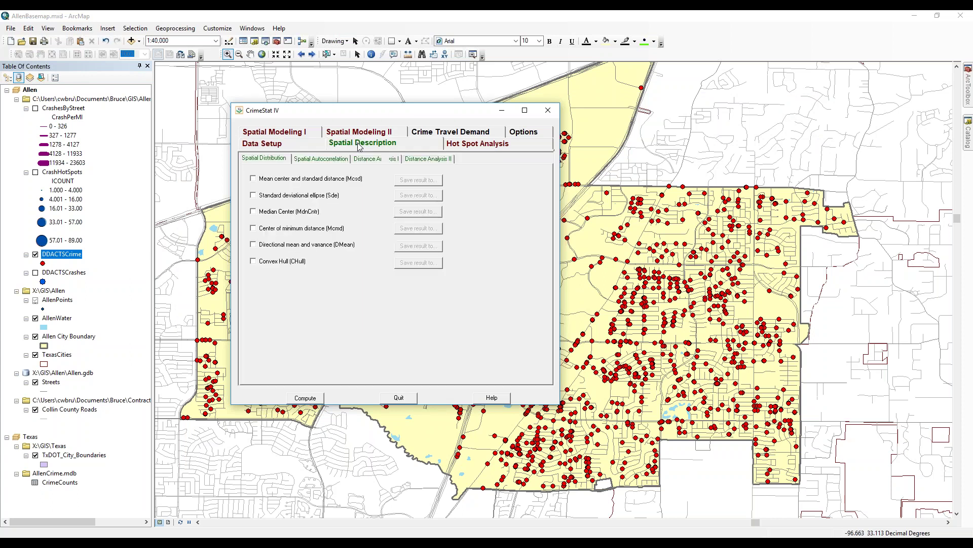
left_click(285, 144)
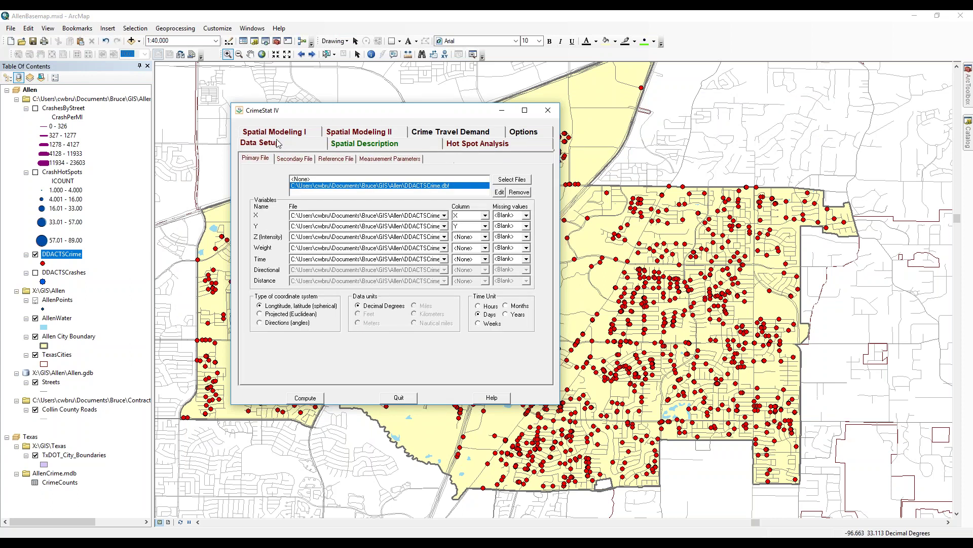
left_click(392, 145)
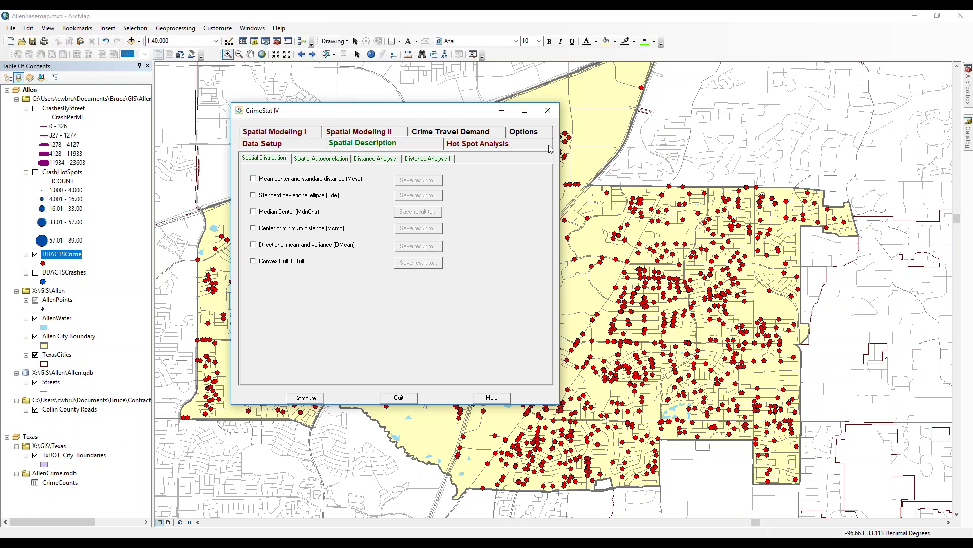
left_click(487, 144)
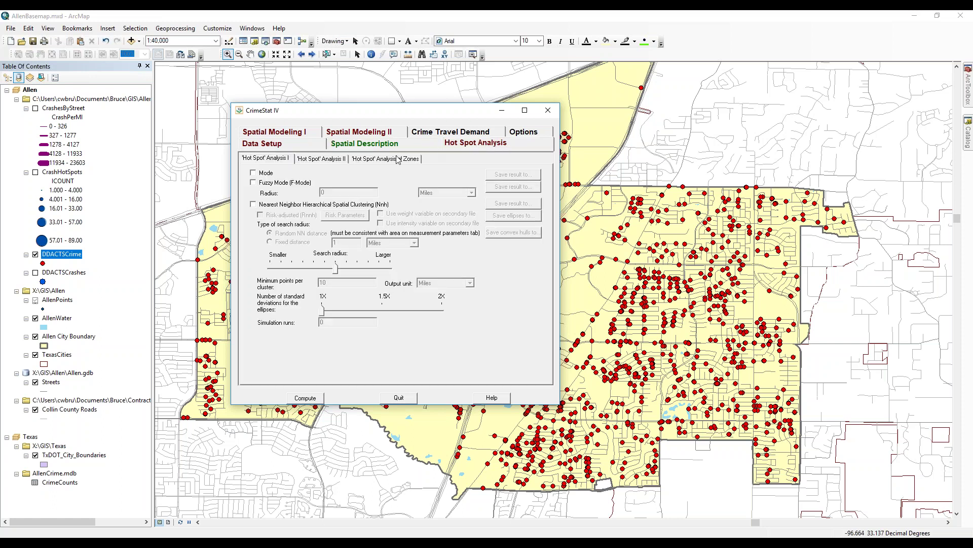
- Enable Nearest Neighbor Hierarchical Spatial Clustering with a minimum of 10 points per cluster and 2X standard deviations for the ellipses
left_click(262, 204)
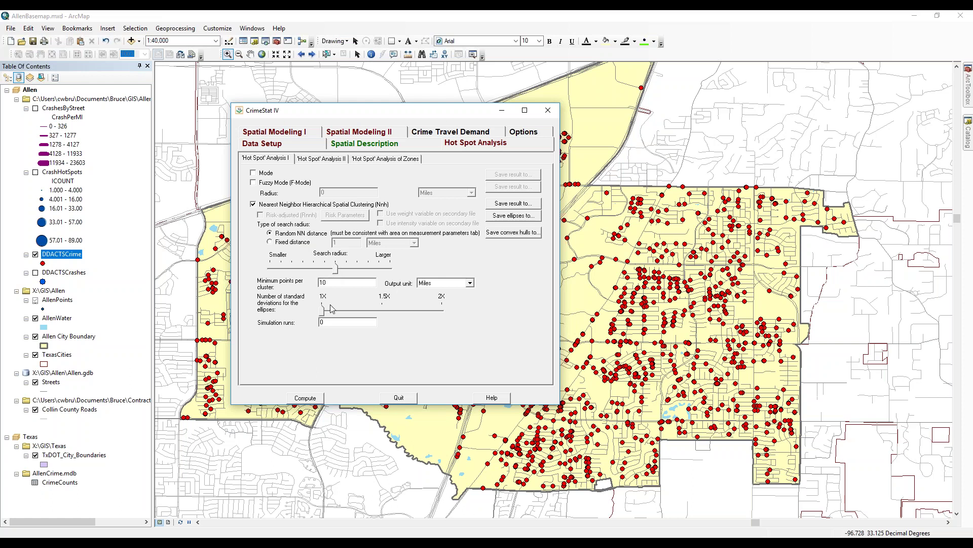
left_click_drag(341, 281, 301, 281)
type("2")
left_click_drag(325, 282, 309, 285)
type("10")
- Set the clustering ellipses to save as an ArcView SHP file named DDACTSCrime in the GIS\Allen folder
left_click(521, 217)
left_click(462, 176)
left_click(442, 193)
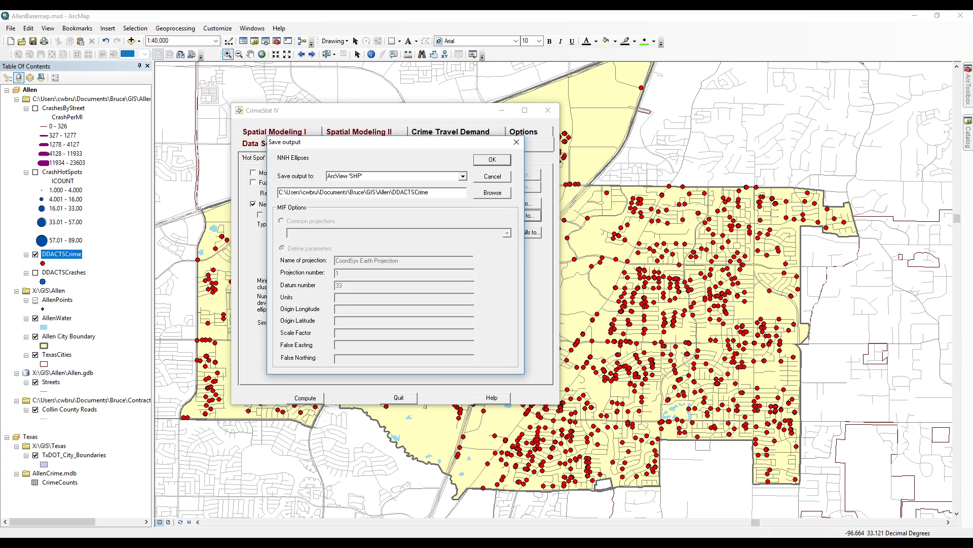
left_click(492, 160)
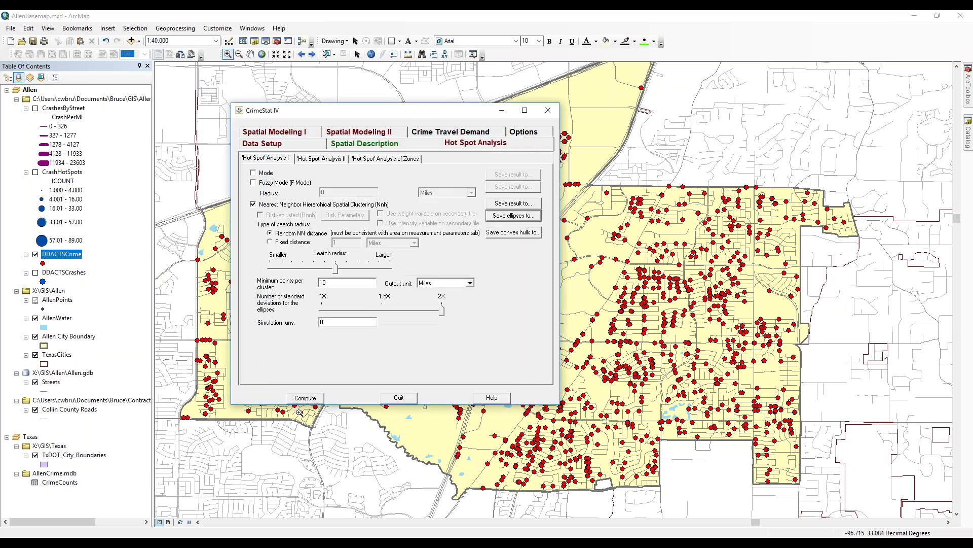
- Compute the nearest neighbor hierarchical clustering, review the cluster results, and close them
left_click(314, 398)
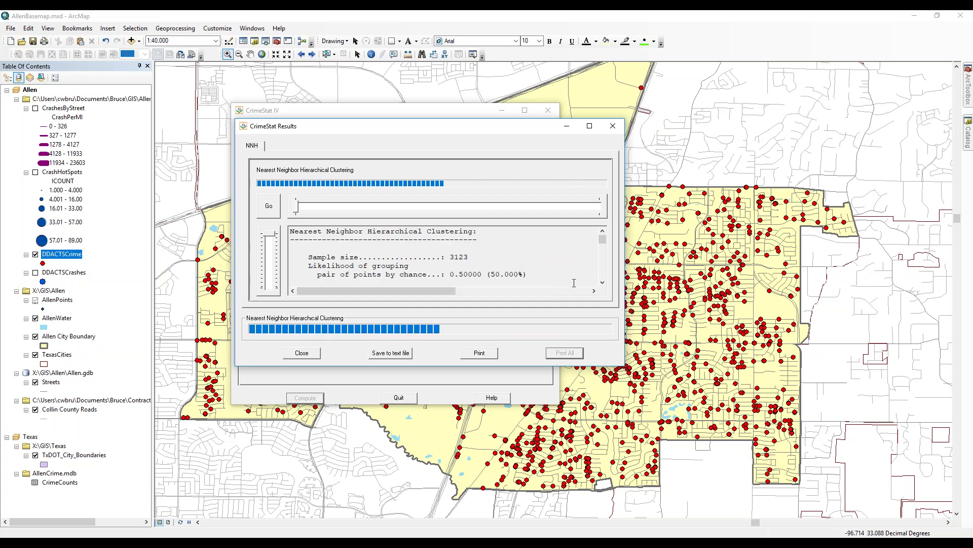
scroll(603, 276, "down", 3)
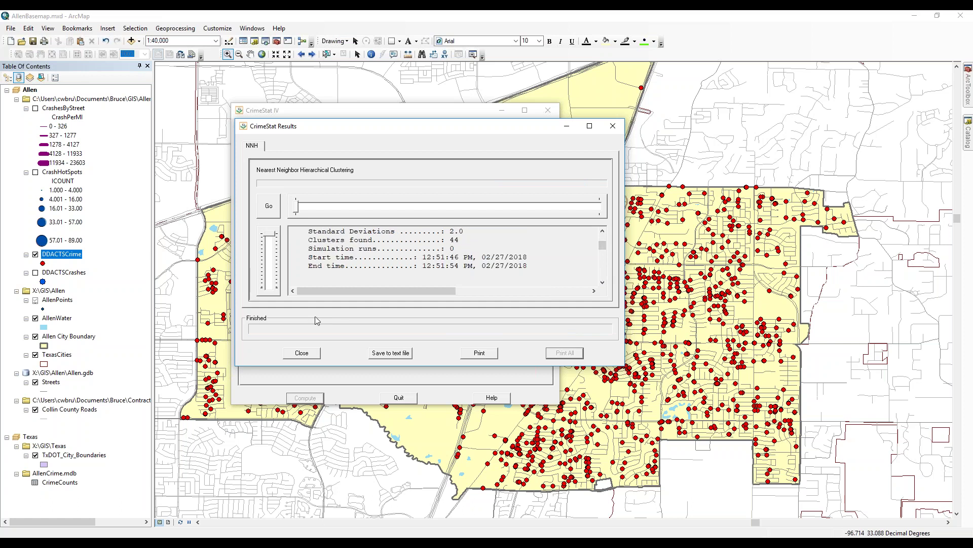
left_click(302, 354)
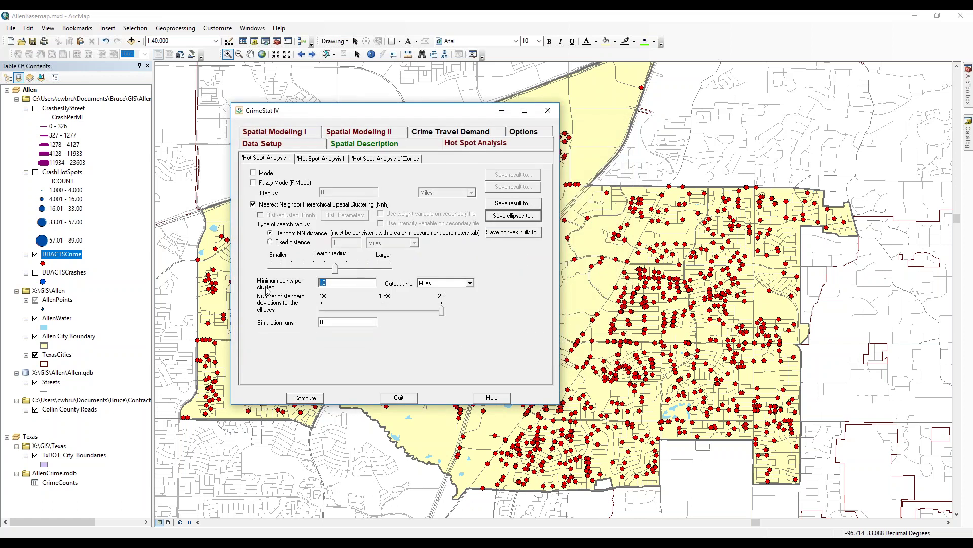
- Rerun the clustering with a minimum of 20 points per cluster, and check the output settings for the ellipses
type("20")
left_click(319, 399)
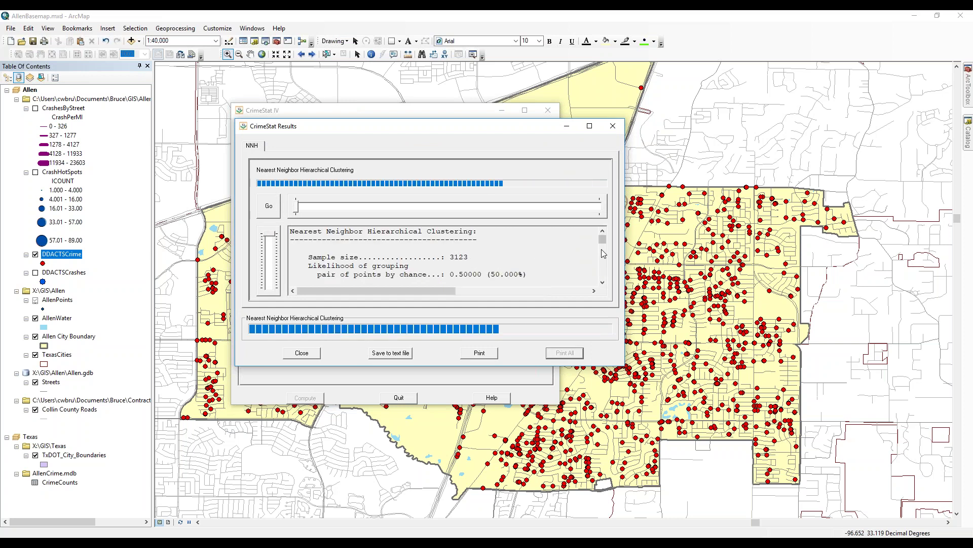
left_click_drag(606, 245, 604, 249)
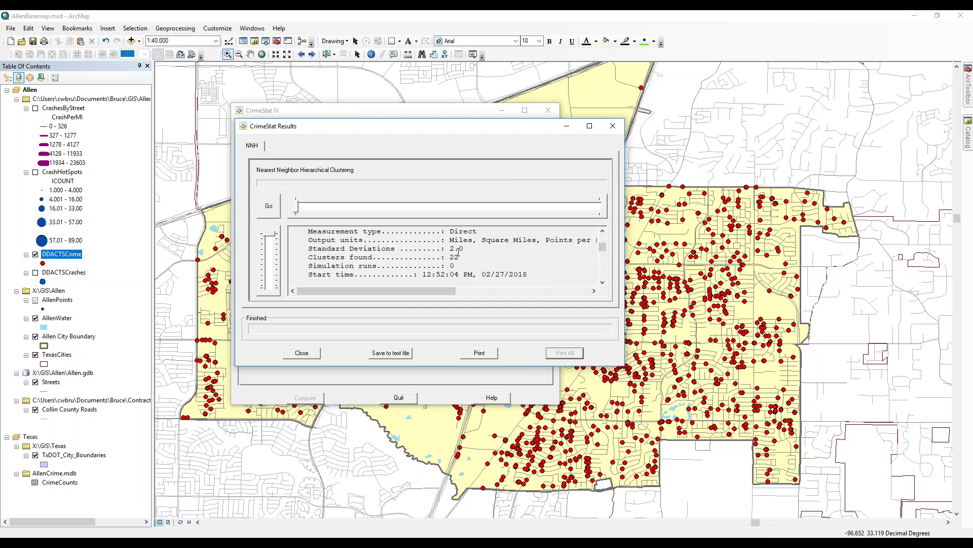
left_click(306, 354)
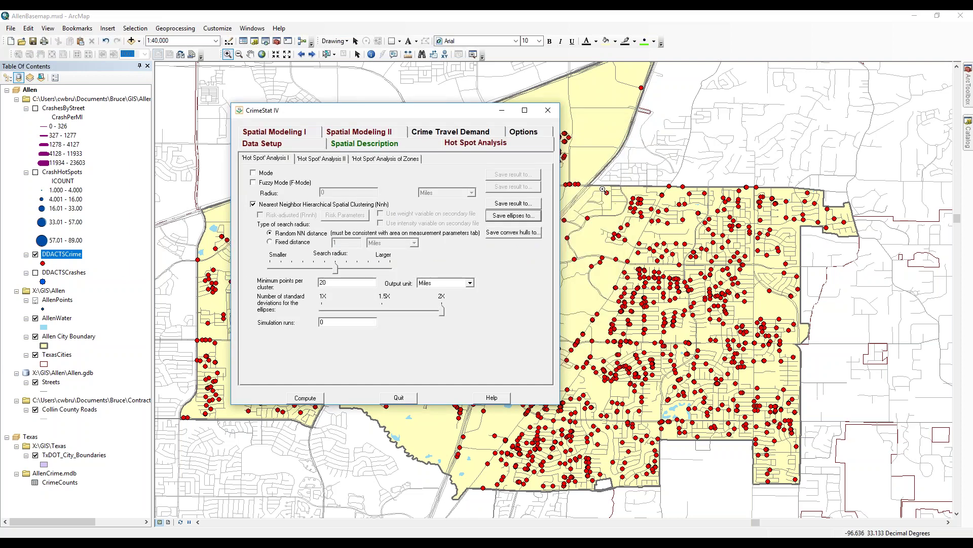
left_click(504, 218)
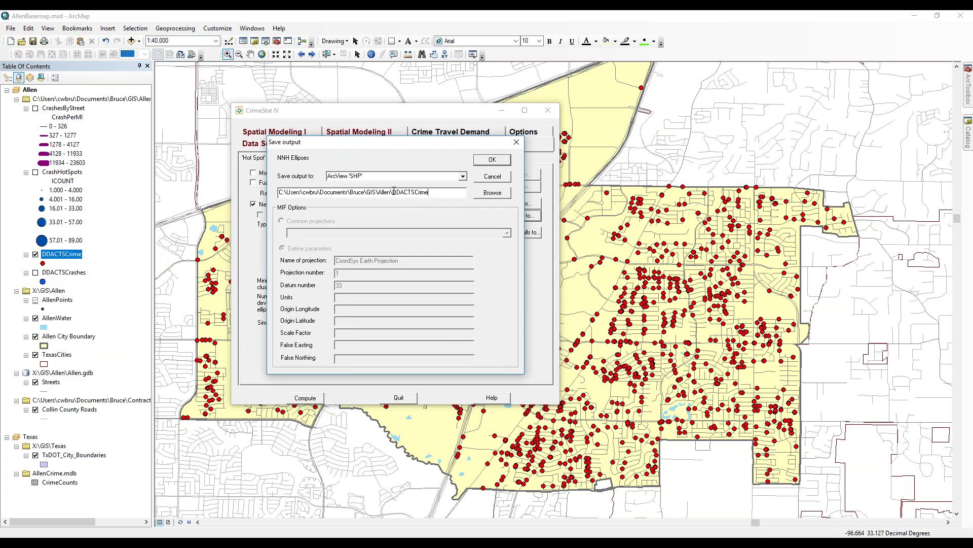
left_click(488, 177)
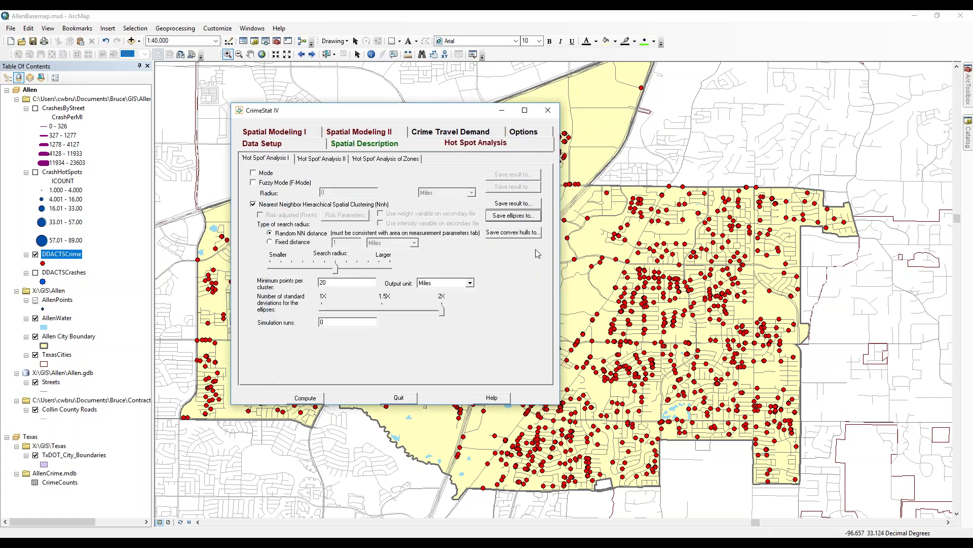
- Refresh the Allen folder in ArcMap's catalog and locate NNH1DDACTSCrime.shp and NNH2DDACTSCrime.shp
left_click(968, 138)
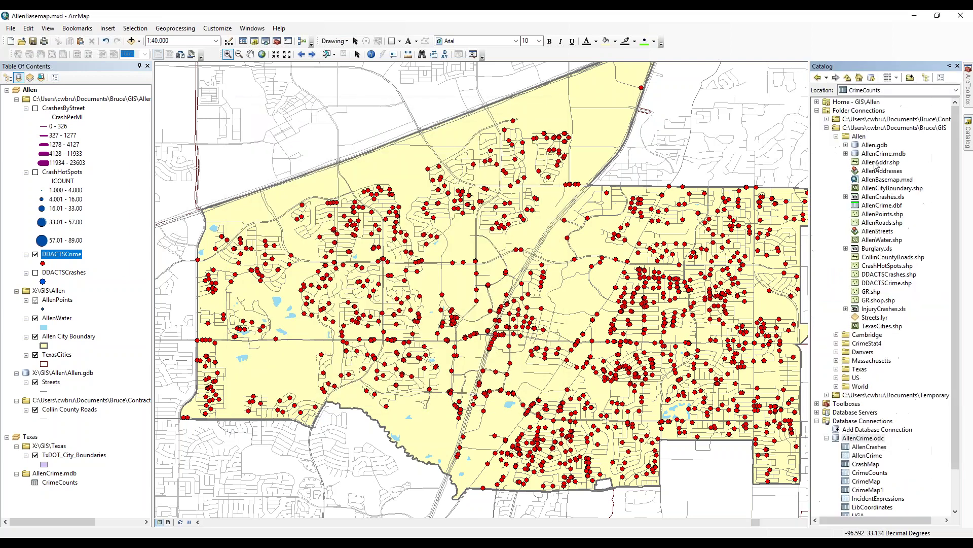
left_click(858, 137)
right_click(858, 137)
left_click(881, 192)
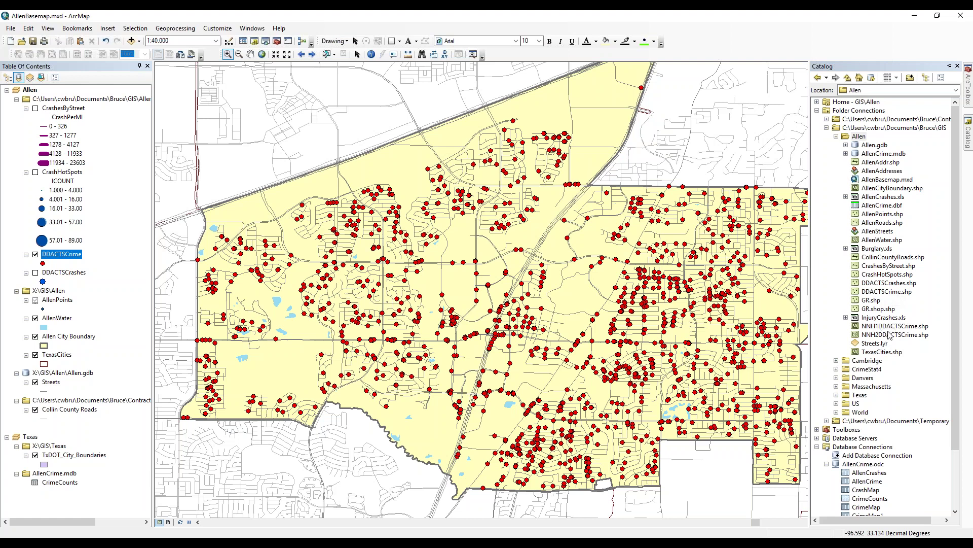
left_click(884, 327)
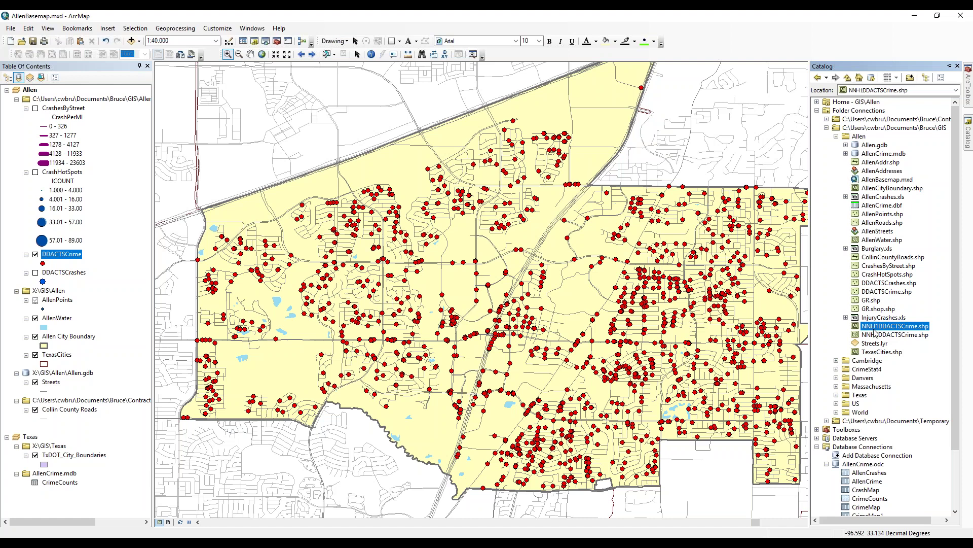
left_click(874, 336)
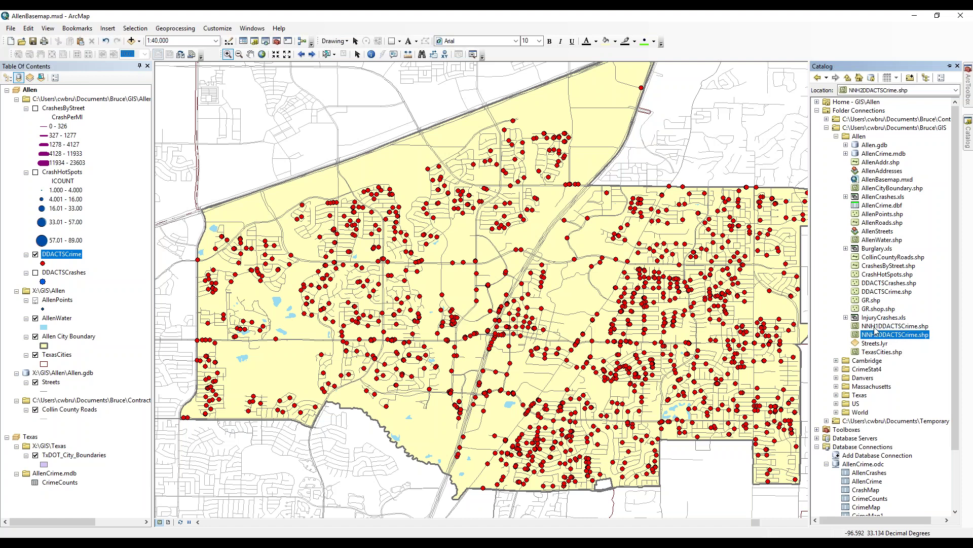
left_click(874, 328)
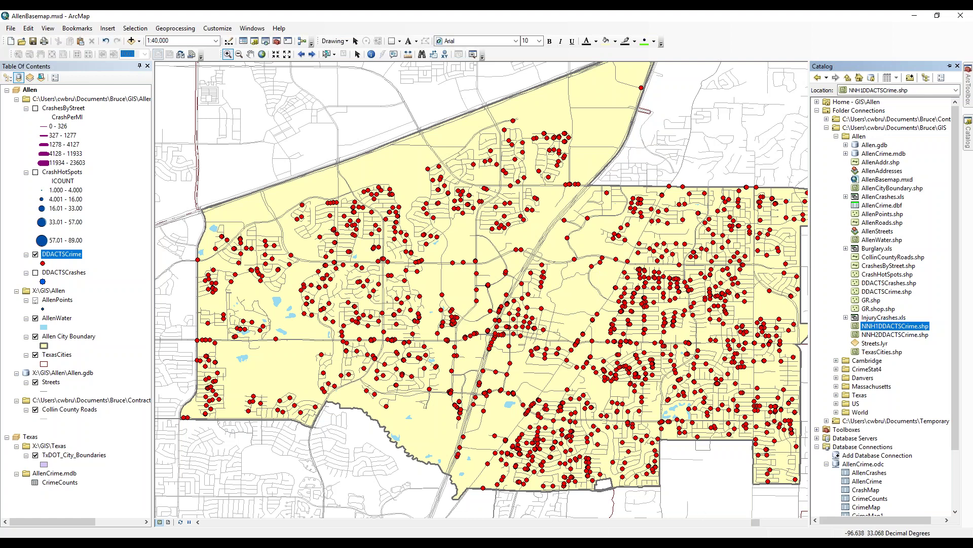
- Assign the WGS 1984 coordinate system to NNH1DDACTSCrime.shp
mouse_move(732, 542)
left_click(886, 343)
left_click(891, 335)
left_click(894, 328)
right_click(897, 327)
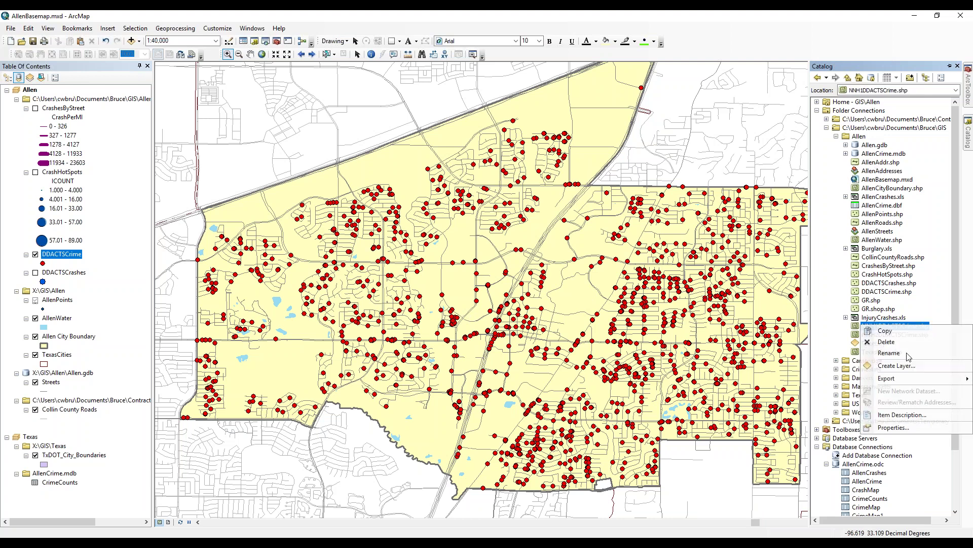
left_click(892, 428)
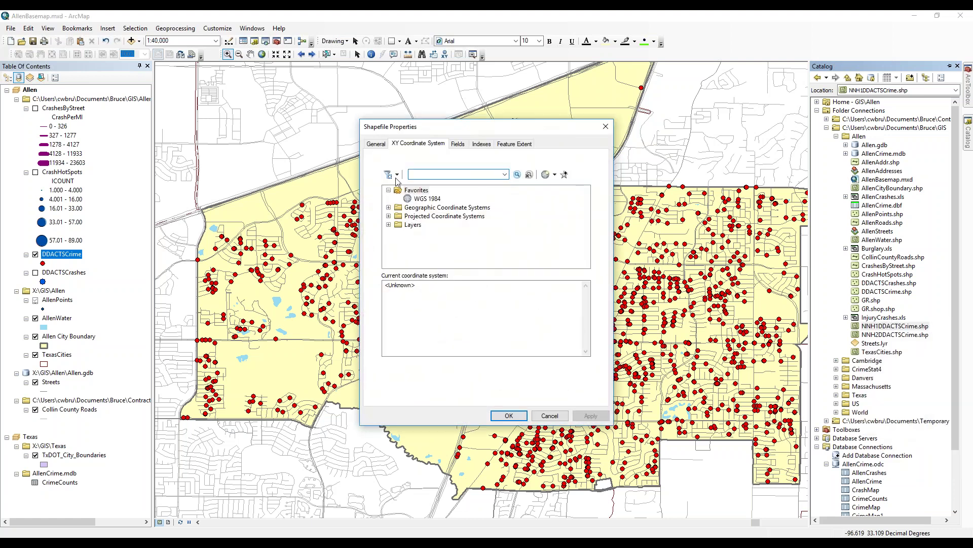
left_click(430, 200)
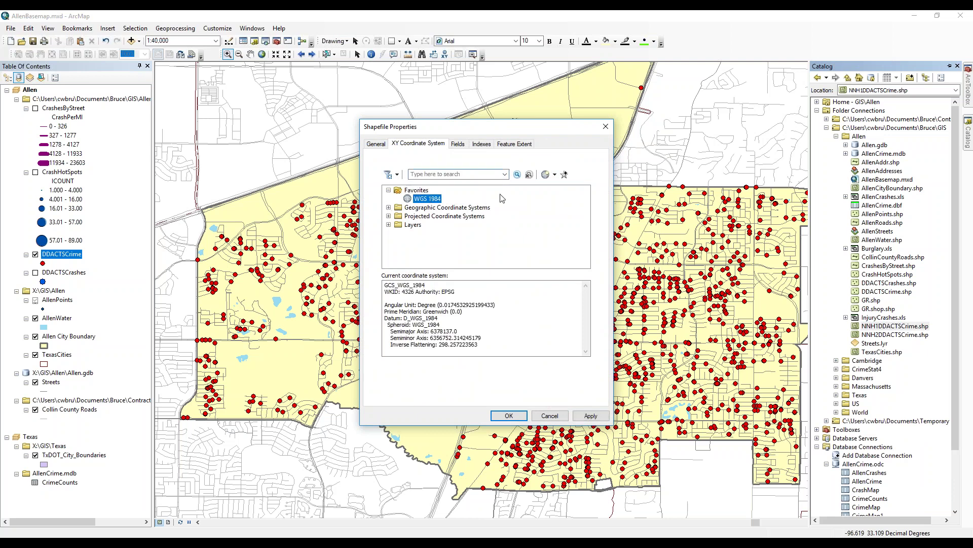
left_click(509, 416)
right_click(876, 329)
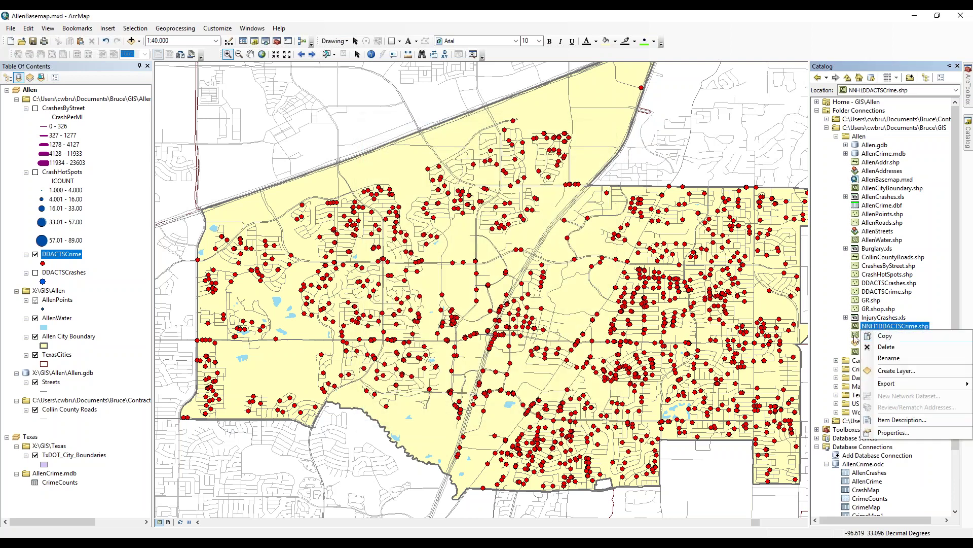
- Assign the WGS 1984 coordinate system to NNH2DDACTSCrime.shp and add NNH1DDACTSCrime.shp to the map
right_click(855, 334)
left_click(874, 438)
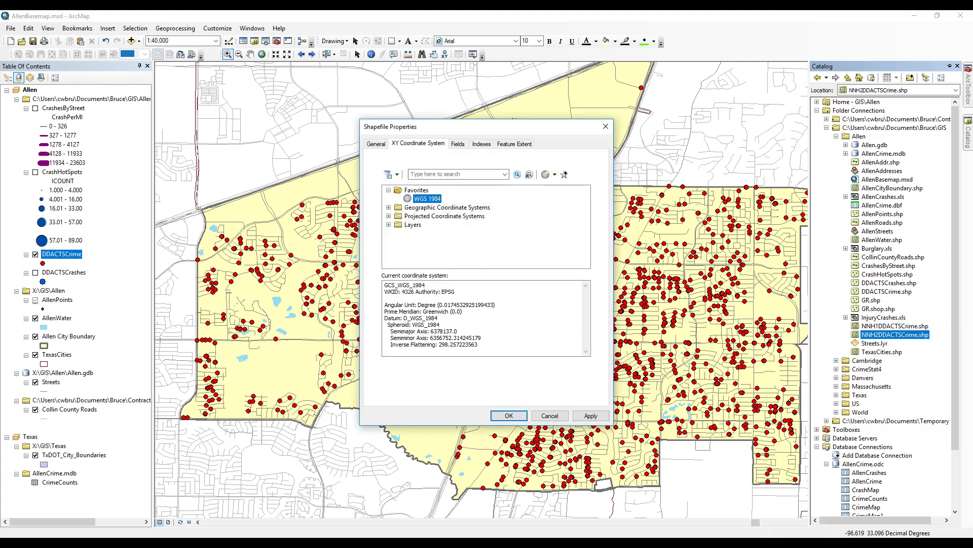
left_click(507, 414)
left_click_drag(881, 326, 463, 312)
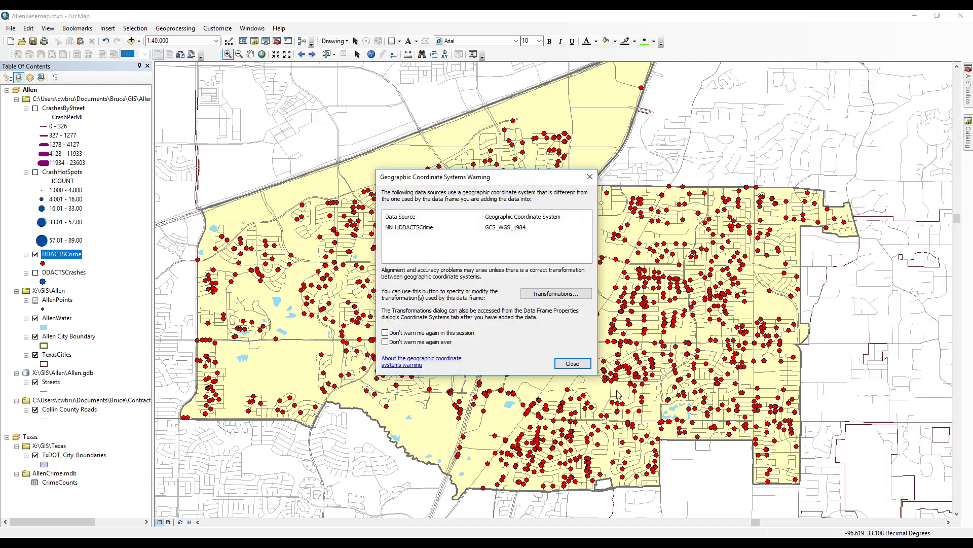
left_click(569, 364)
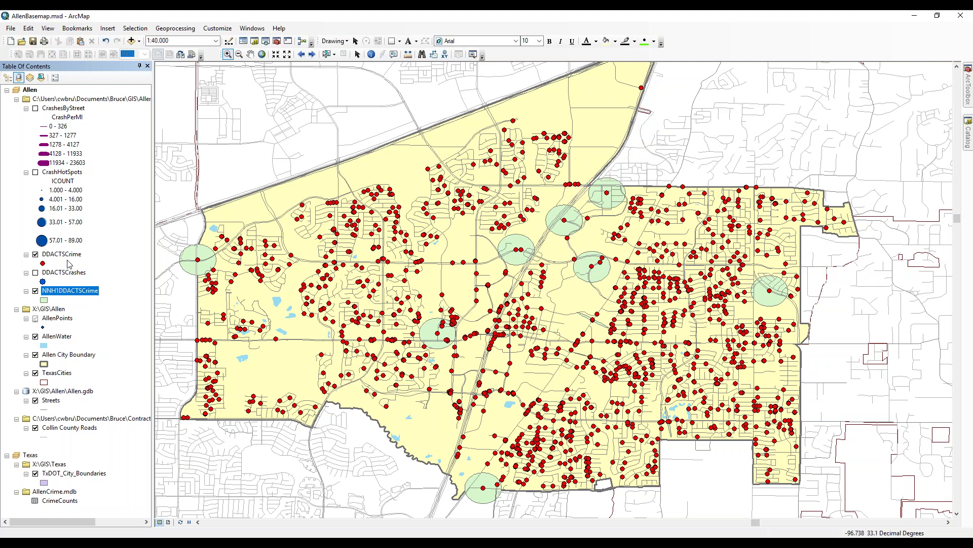
- Style the NNH1DDACTSCrime ellipses with no fill color and a dark blue outline of width 3
left_click(44, 301)
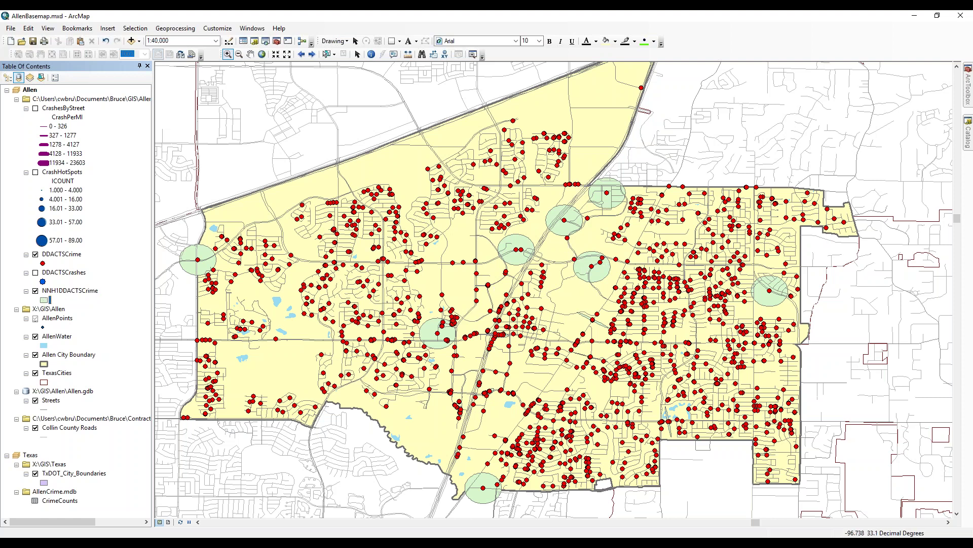
left_click(258, 219)
left_click(239, 236)
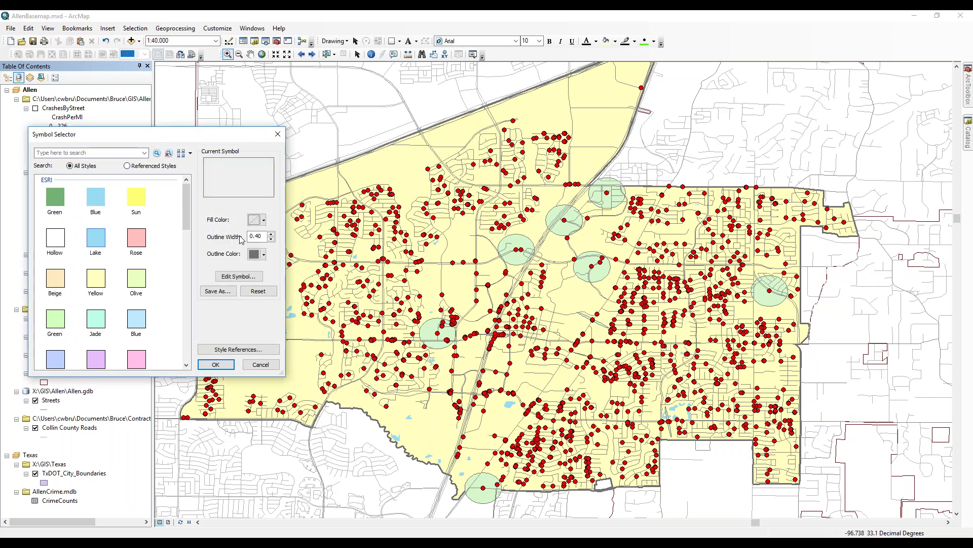
left_click(271, 235)
left_click(272, 235)
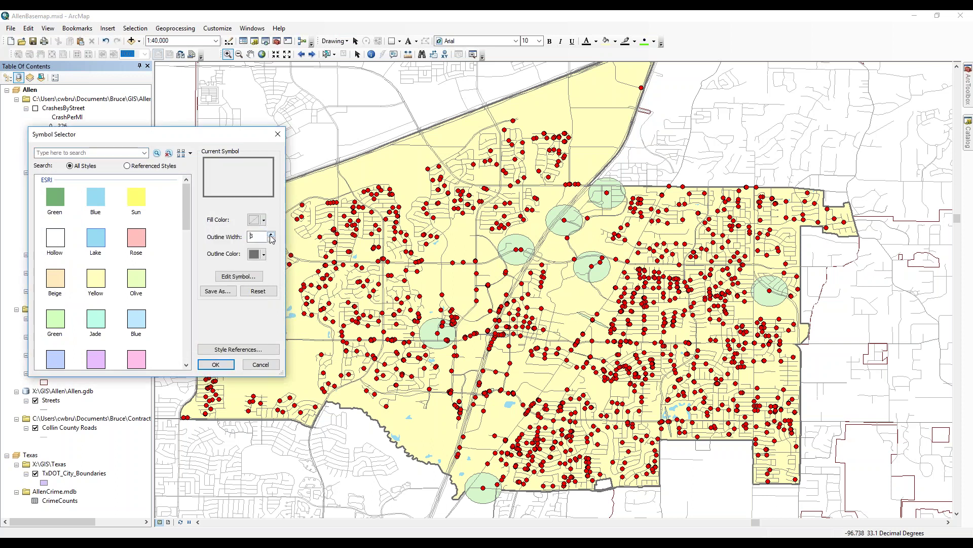
left_click(259, 253)
left_click(243, 324)
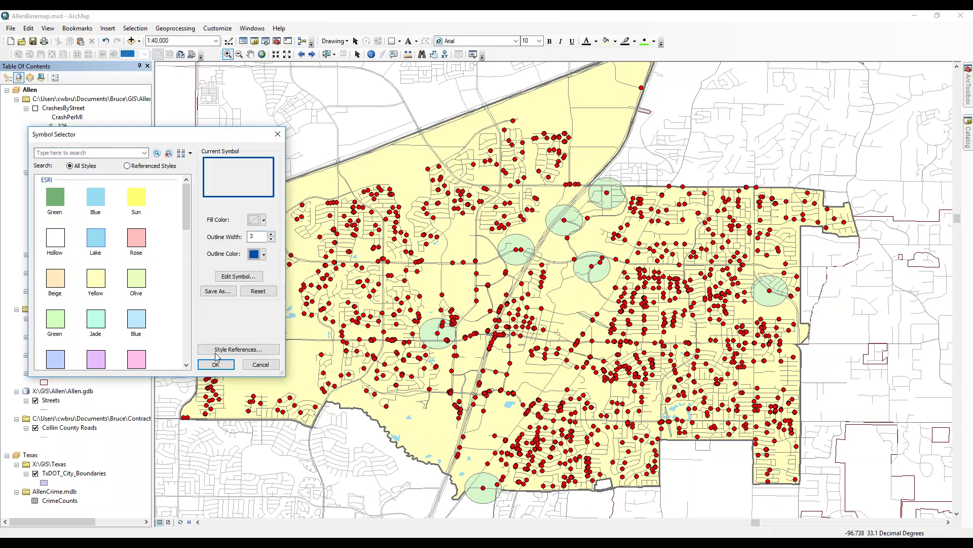
left_click(226, 363)
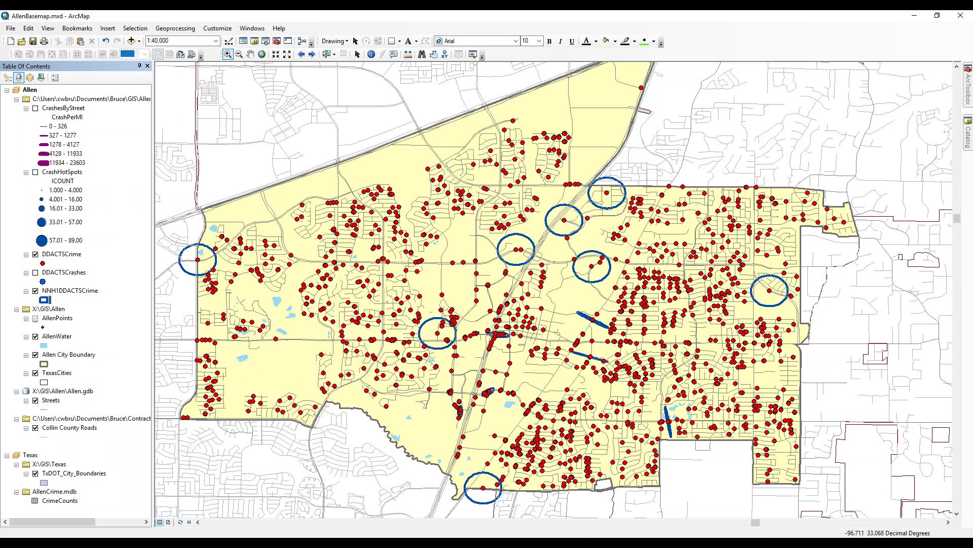
- Check the clustering settings in CrimeStat, and examine individual ellipses in ArcMap with the DDACTSCrime points hidden and shown
key("alt+Tab")
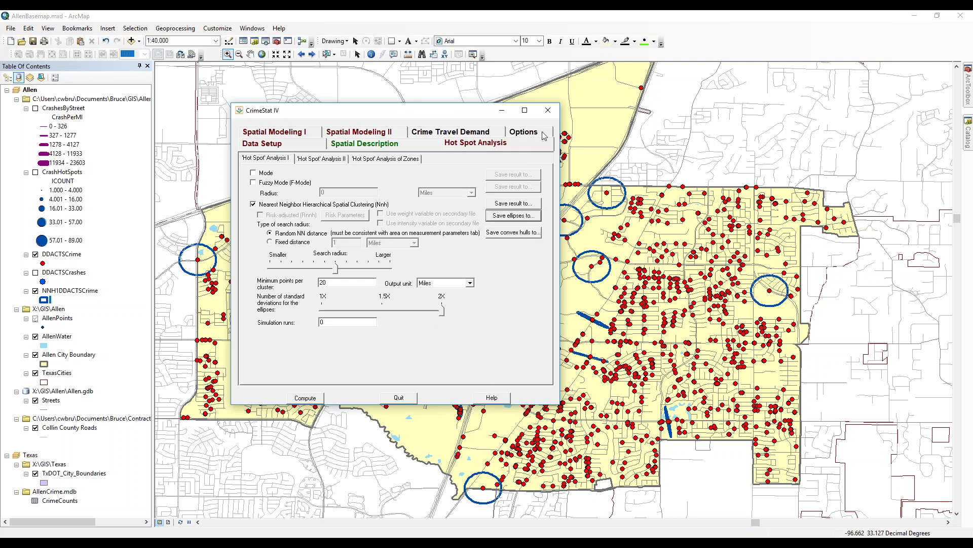
left_click(611, 24)
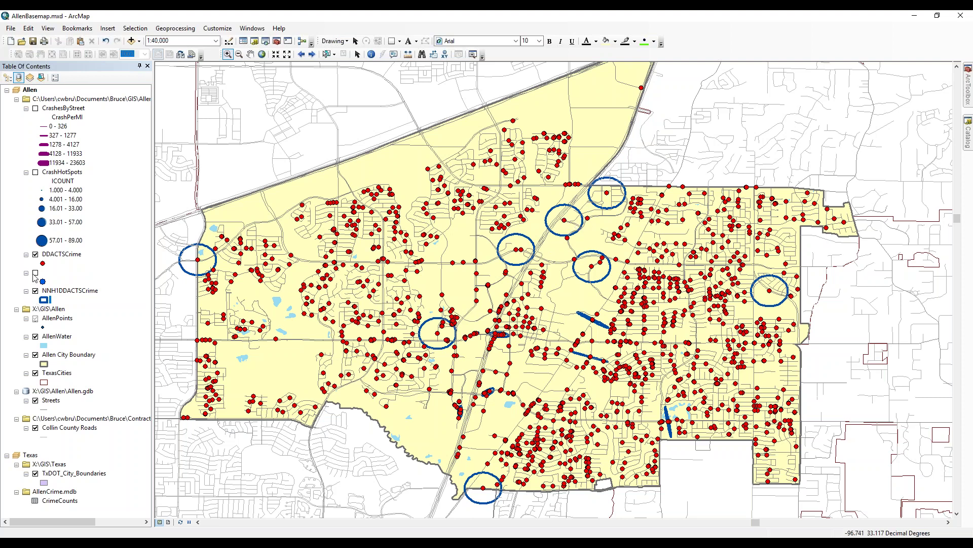
left_click(35, 255)
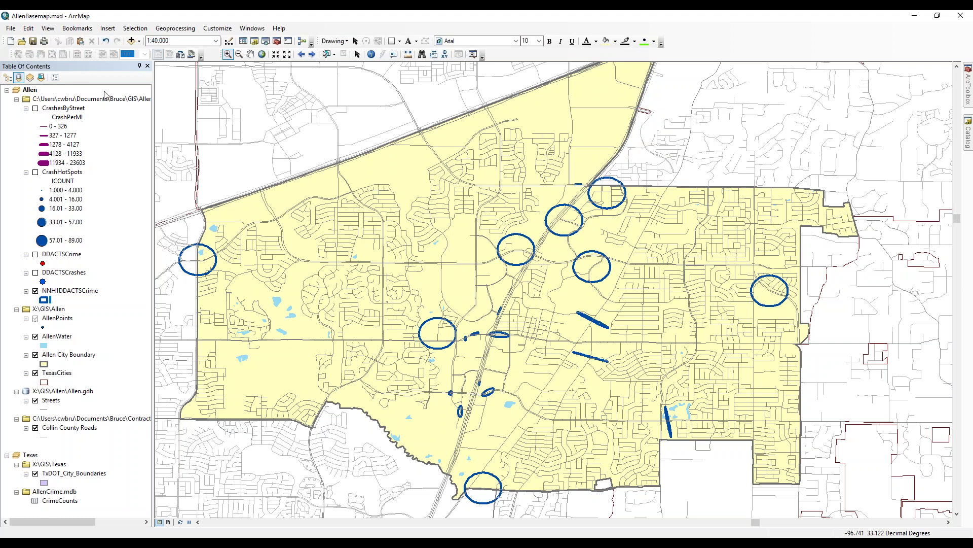
left_click_drag(432, 380, 514, 432)
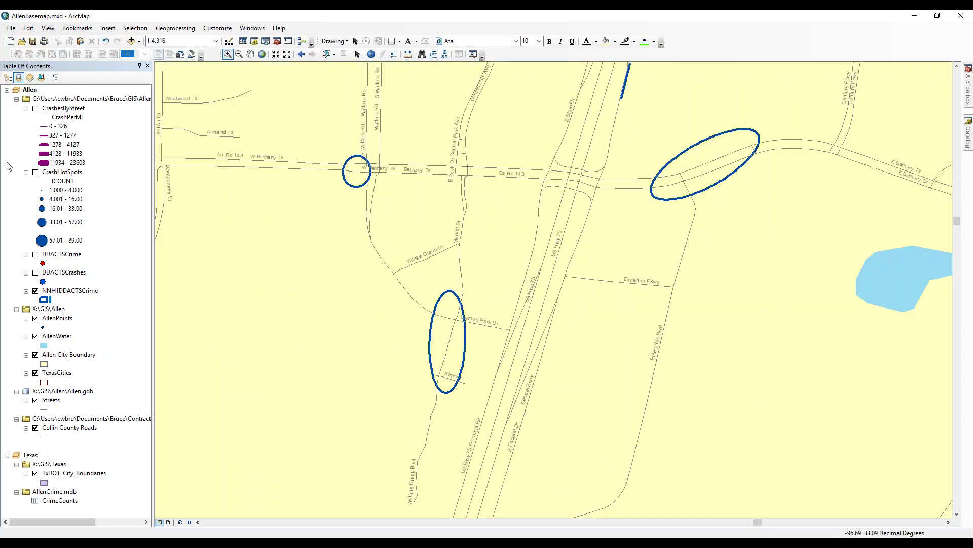
left_click(35, 254)
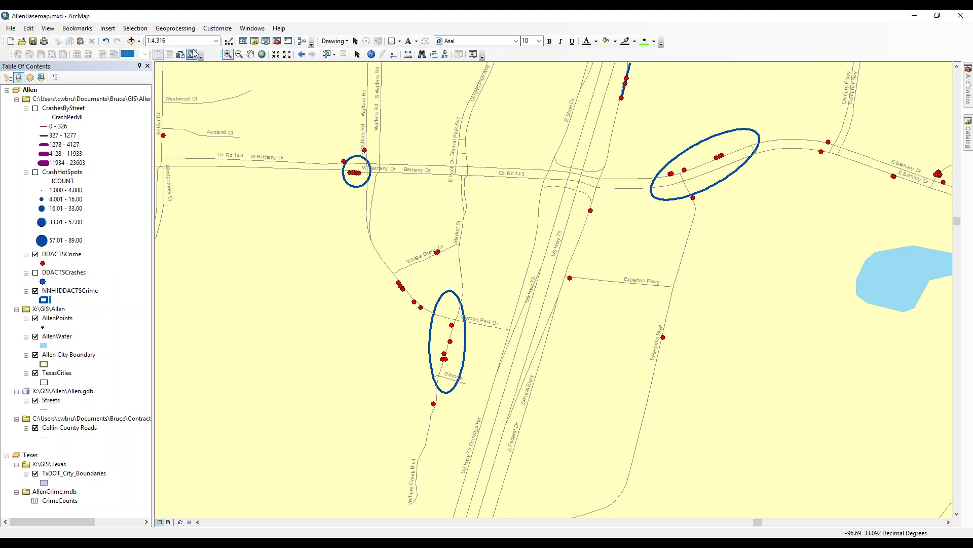
left_click(302, 54)
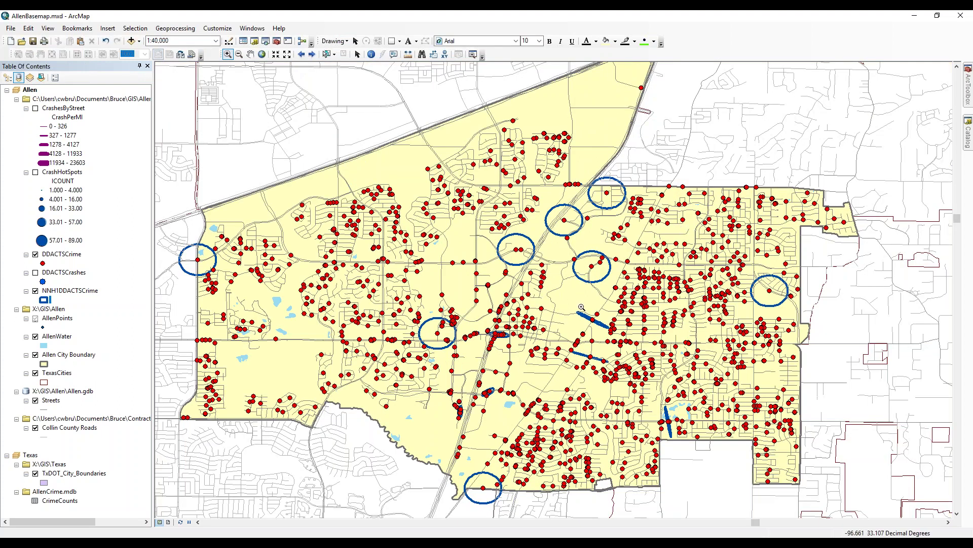
left_click_drag(566, 302, 631, 355)
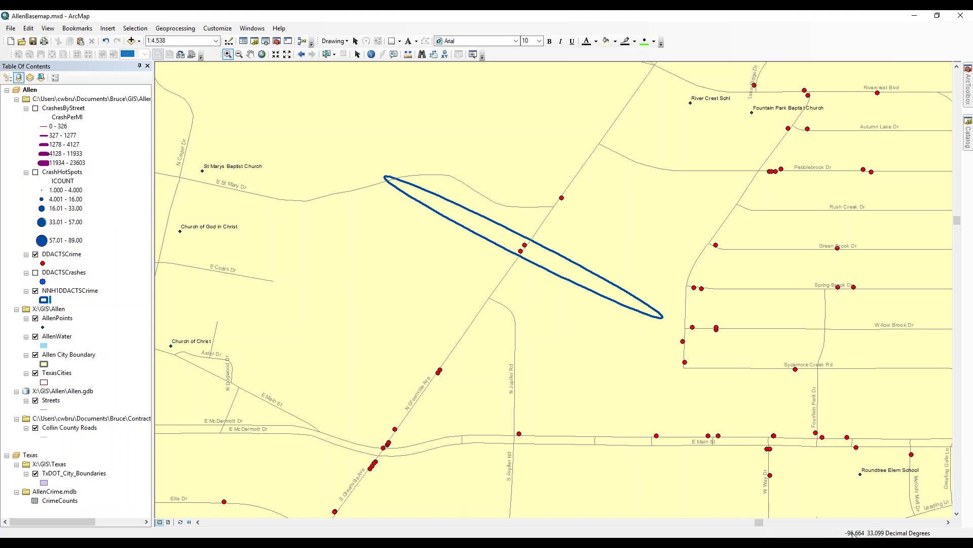
- In CrimeStat, set the convex hulls to save as ArcView SHP output DDACTSCrime in the Allen folder, and compute the clustering
key("alt+Tab")
left_click_drag(389, 308, 453, 306)
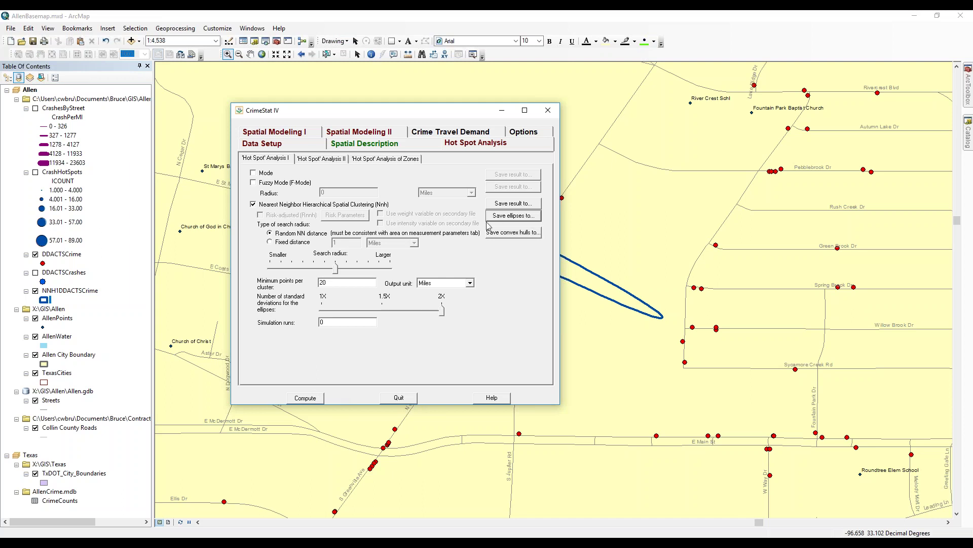
left_click(513, 232)
left_click(463, 176)
left_click(422, 193)
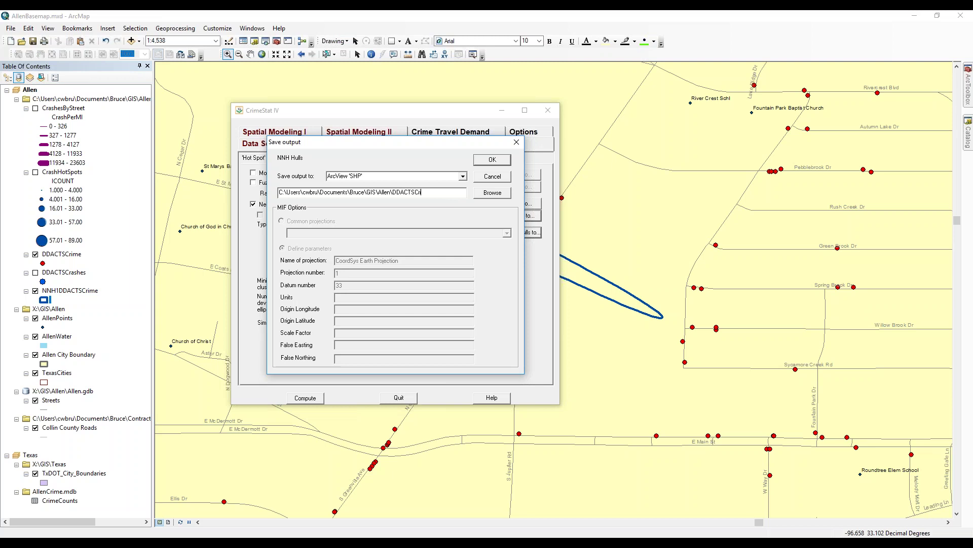
left_click(493, 159)
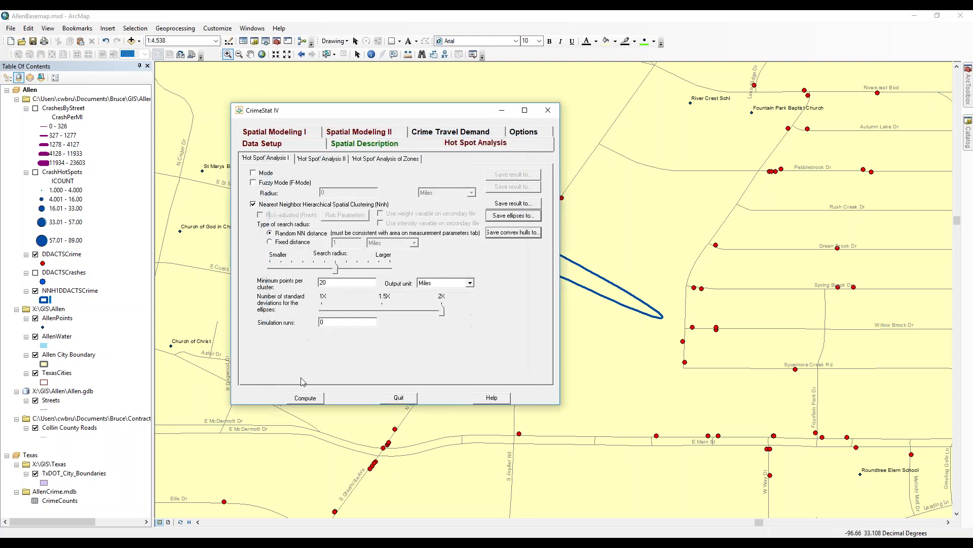
left_click(306, 398)
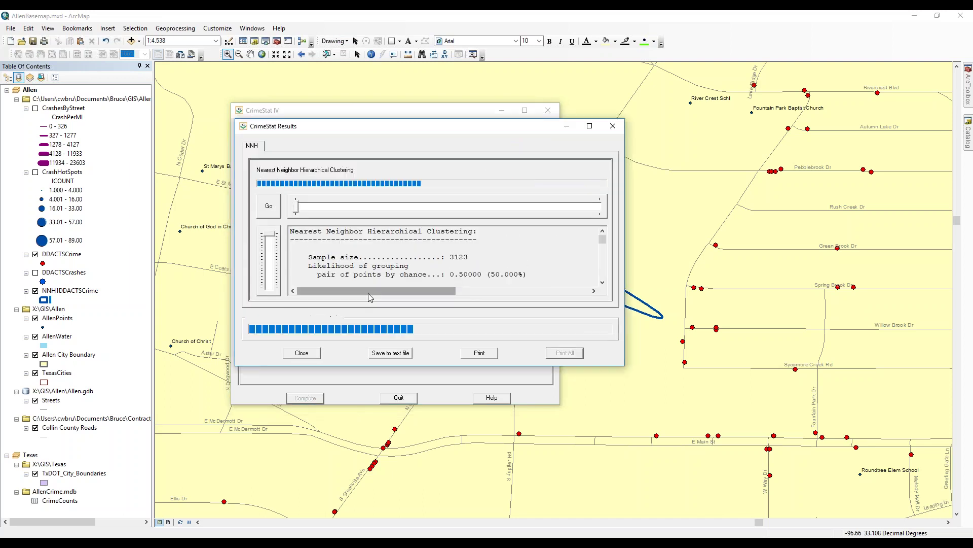
left_click(313, 353)
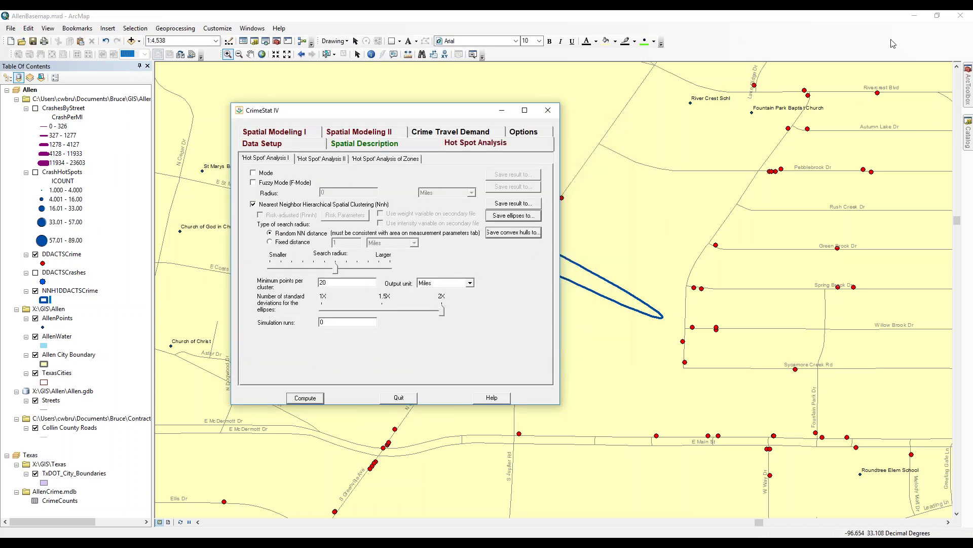
- Refresh the Allen folder in ArcMap's catalog to list the new convex hull shapefiles
left_click(968, 133)
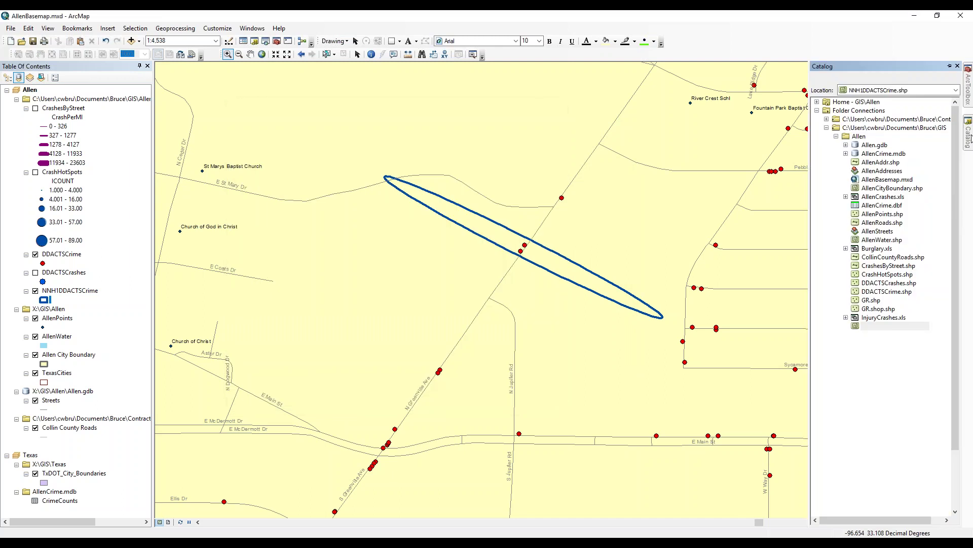
right_click(859, 136)
left_click(887, 190)
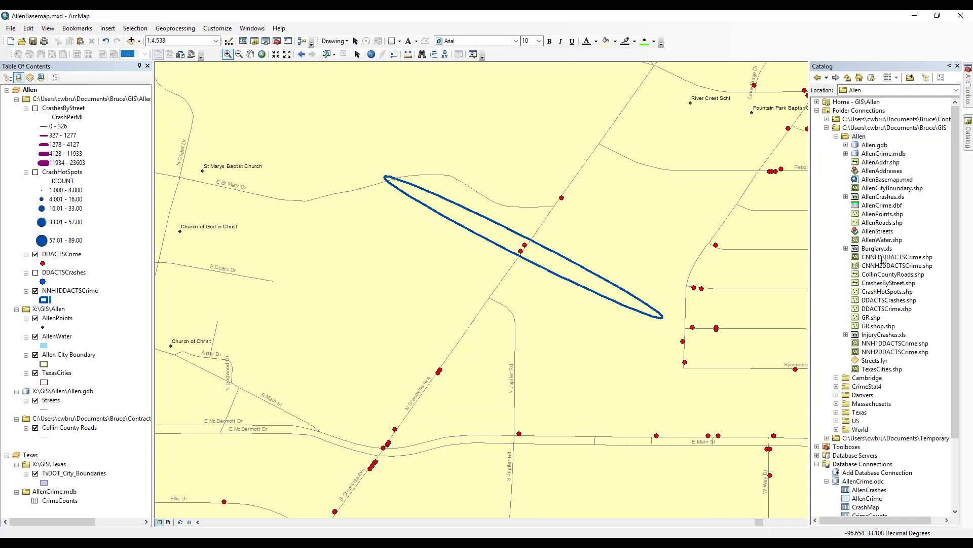
- Assign the WGS 1984 coordinate system to CNNH1DDACTSCrime.shp and CNNH2DDACTSCrime.shp
right_click(879, 258)
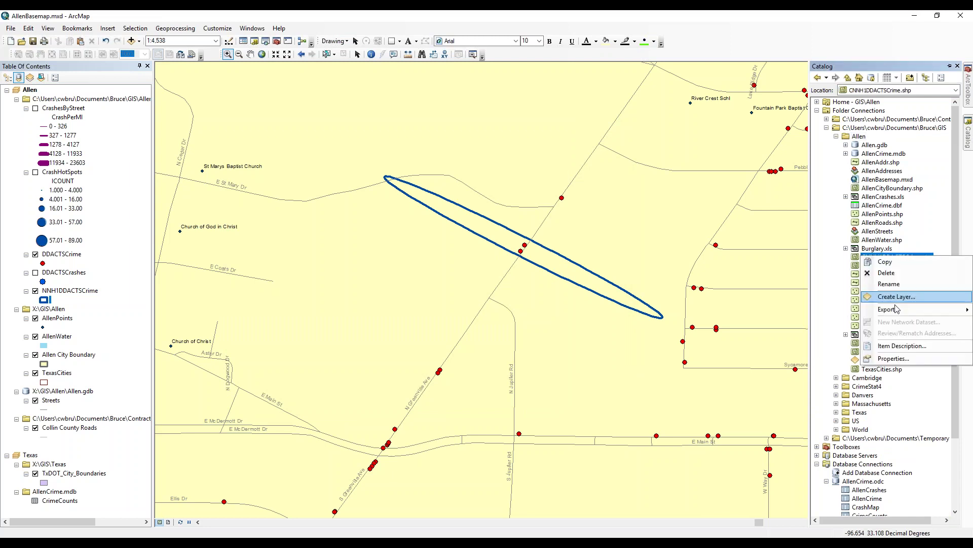
left_click(900, 360)
left_click(427, 198)
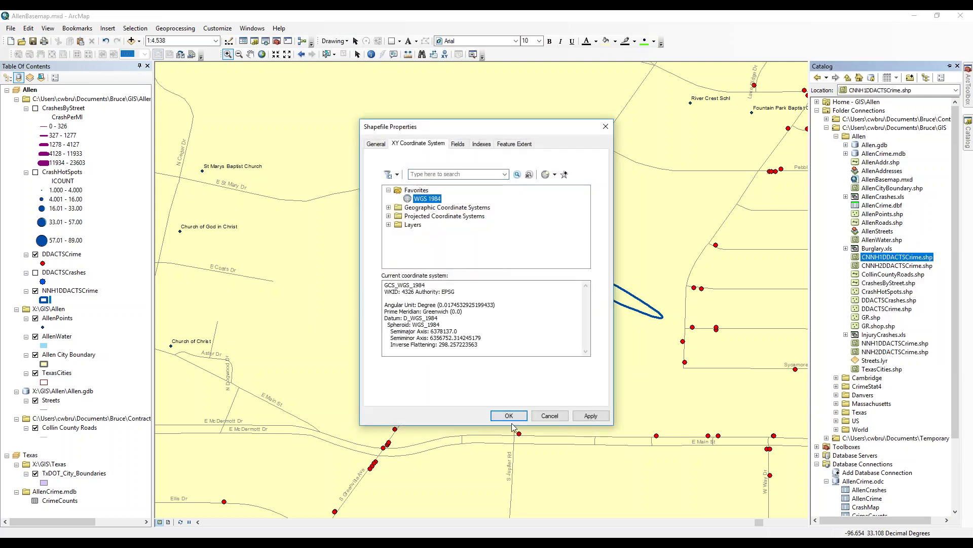
left_click(509, 416)
right_click(873, 266)
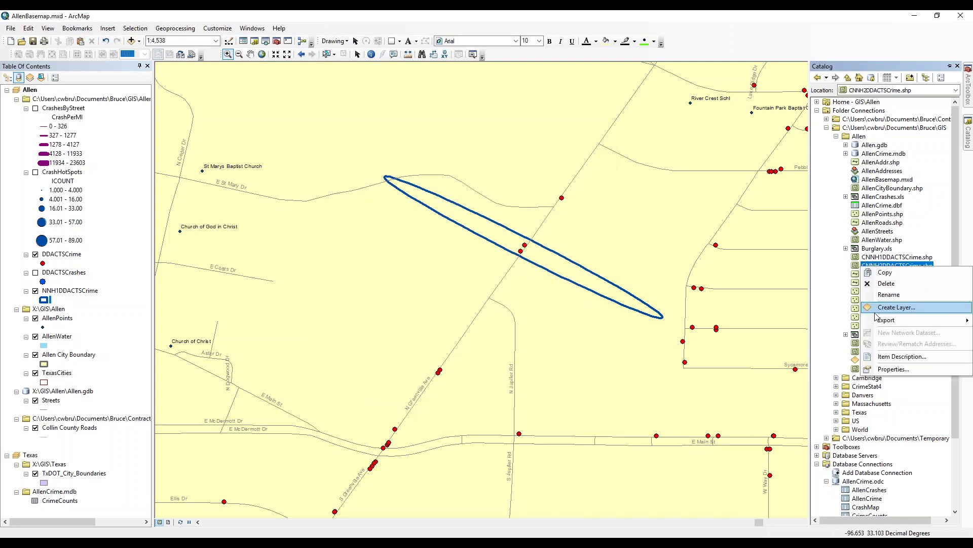
left_click(893, 369)
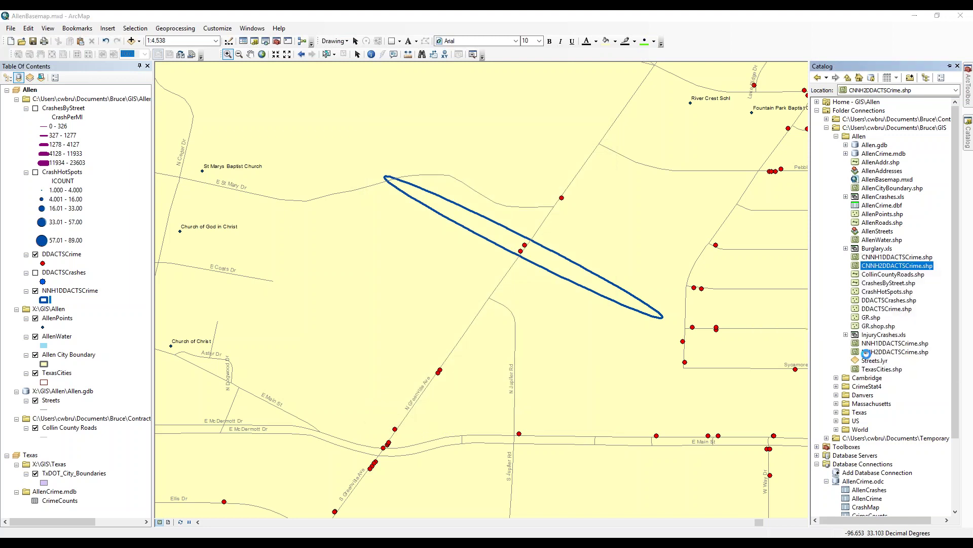
left_click(429, 199)
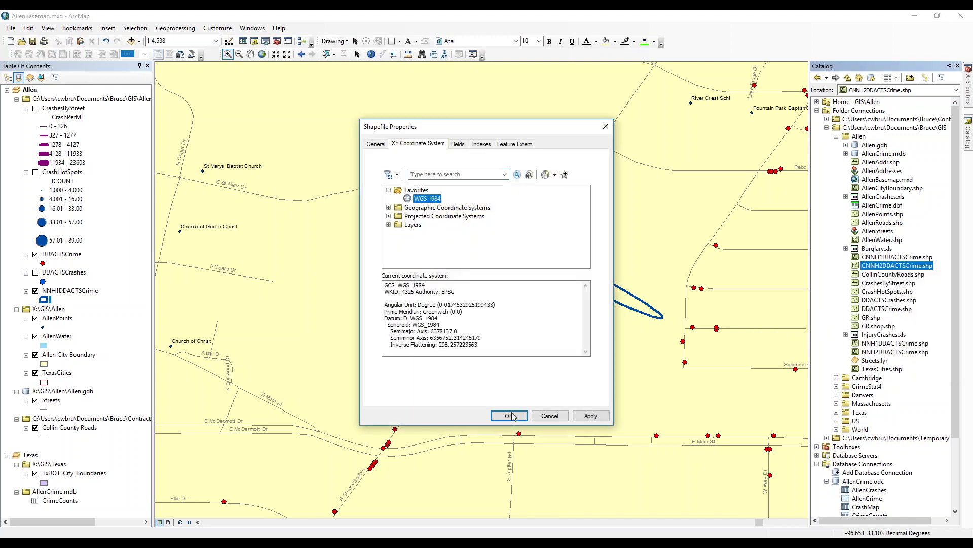
left_click(509, 415)
- Add CNNH1DDACTSCrime.shp to the map and dismiss the coordinate system warning
left_click(880, 258)
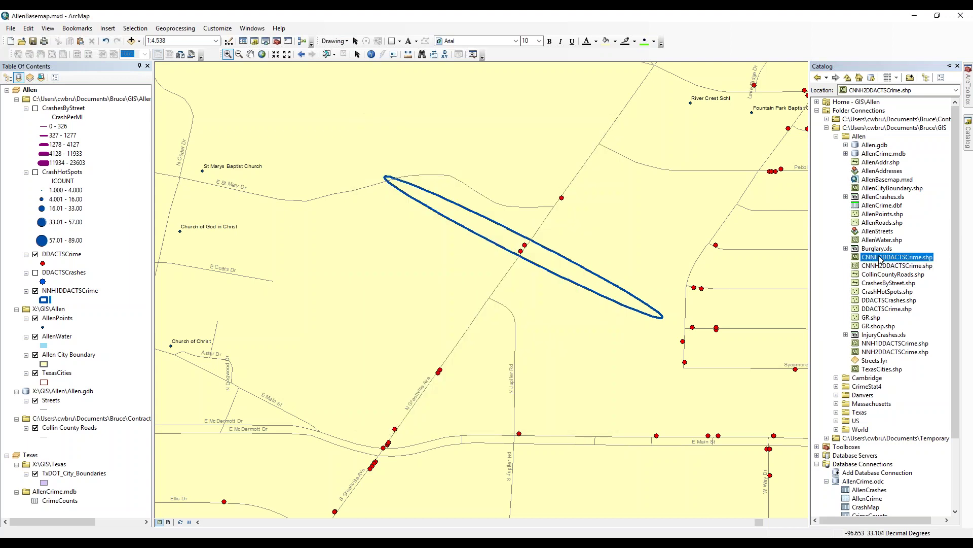
left_click_drag(880, 258, 574, 245)
left_click(572, 362)
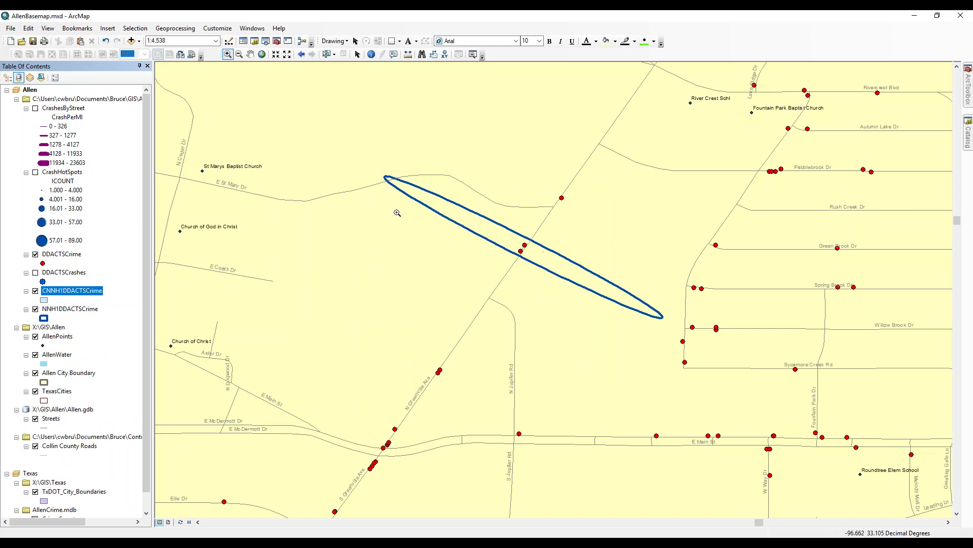
- Style CNNH1DDACTSCrime with no fill color and a bright blue outline of width 4, and examine the hull on N Greenville Ave
left_click(44, 300)
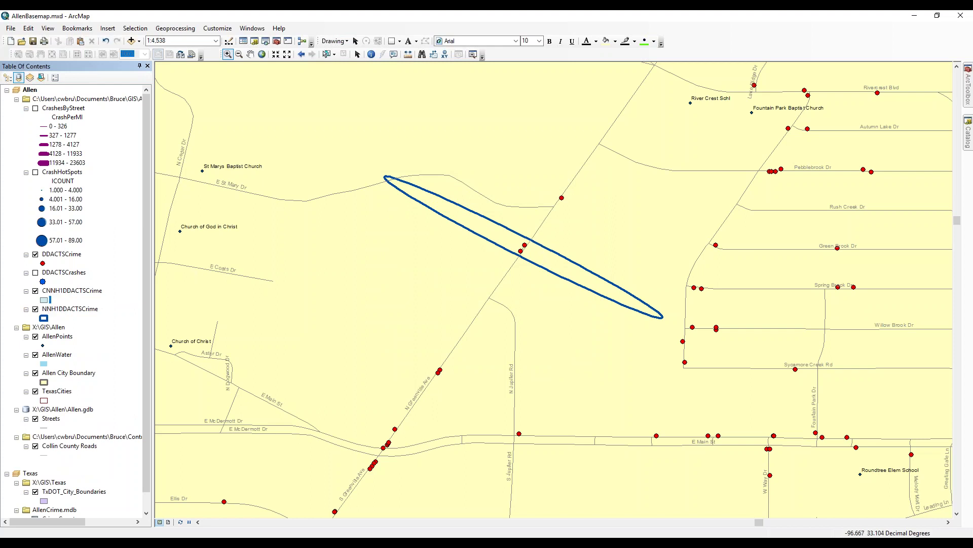
left_click(263, 219)
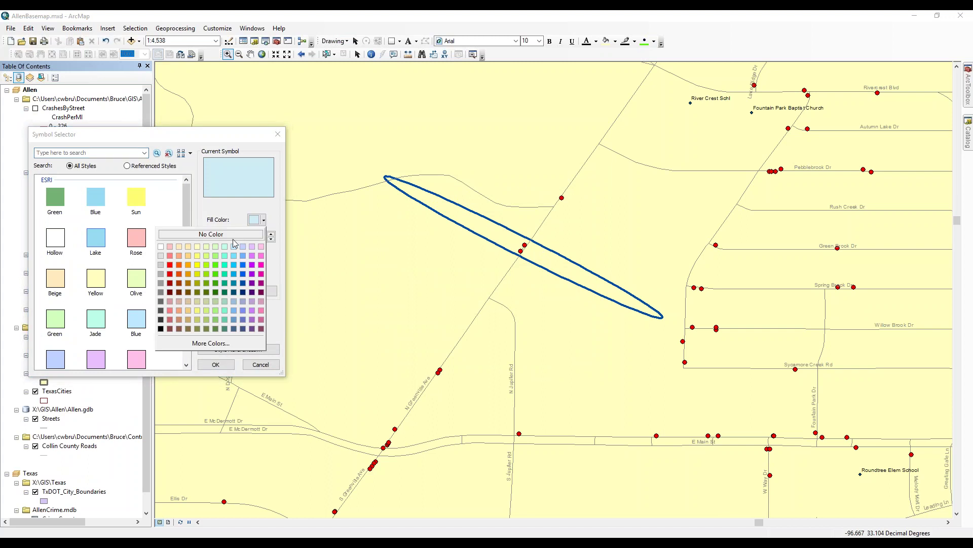
left_click(239, 239)
left_click(272, 234)
left_click(271, 234)
left_click(271, 234)
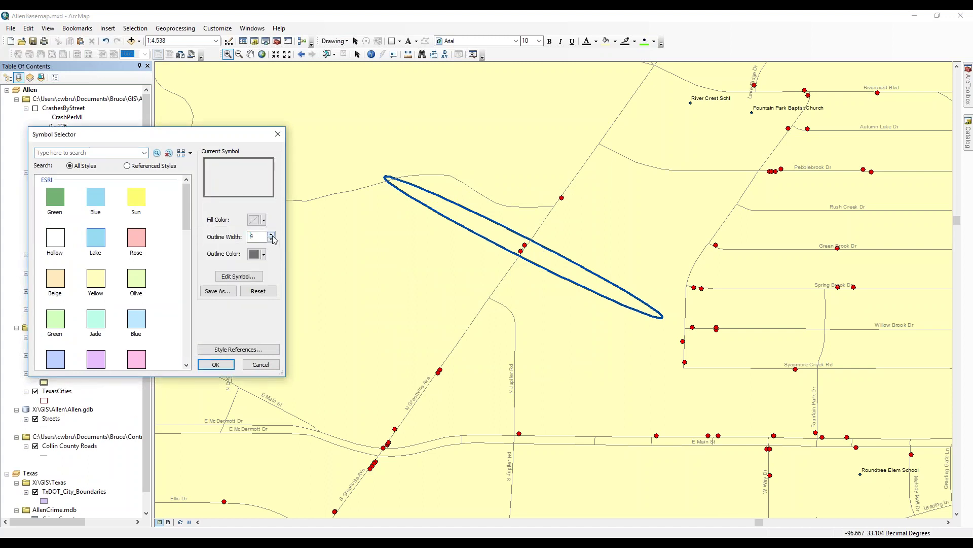
left_click(262, 254)
left_click(242, 313)
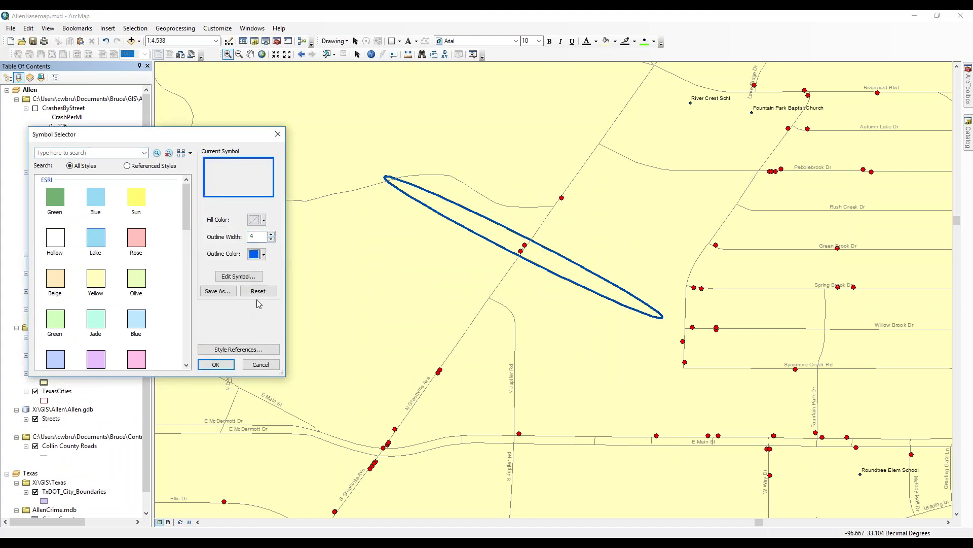
left_click(216, 364)
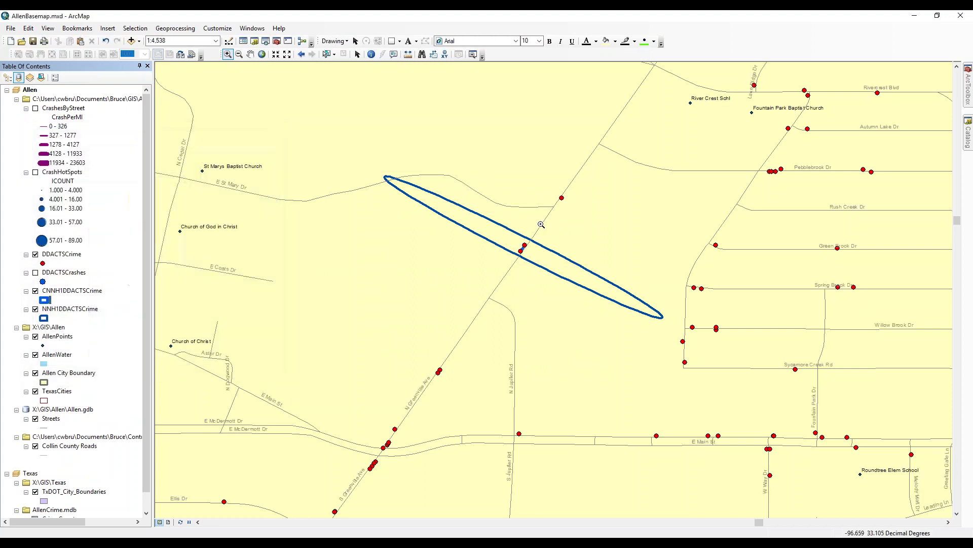
left_click_drag(502, 231, 544, 273)
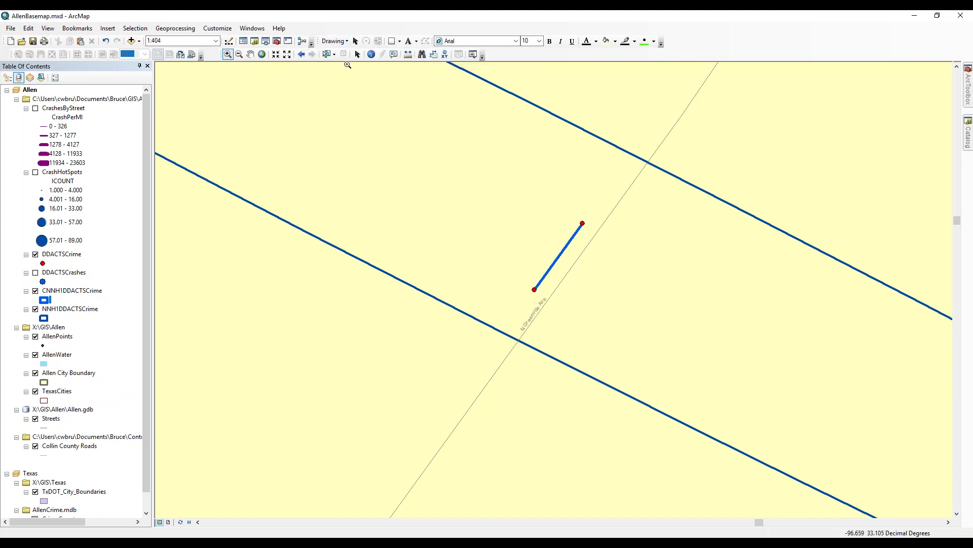
- Examine the ellipses and convex hulls around Bethany Dr and Watters Creek Blvd, ending at the full city view
left_click(301, 54)
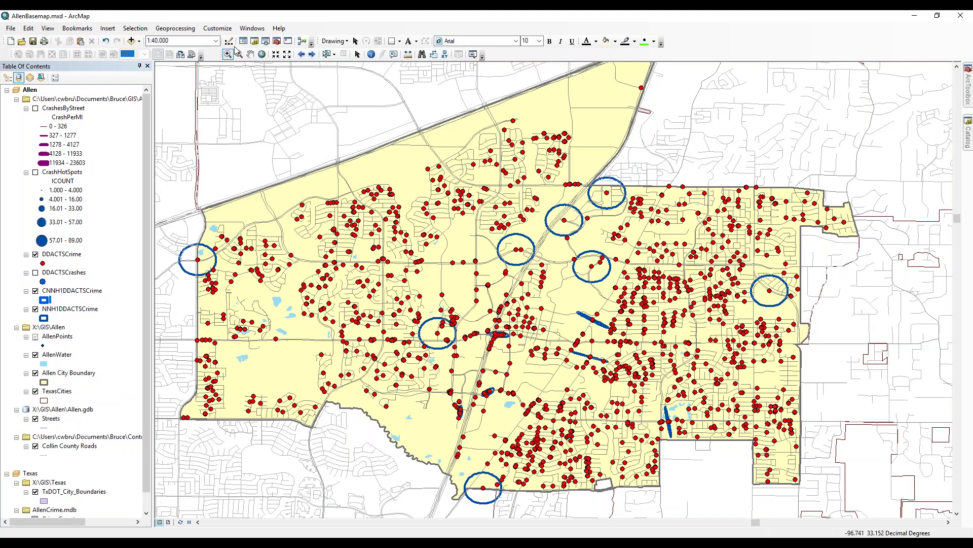
left_click_drag(435, 384, 494, 450)
left_click_drag(477, 195, 583, 352)
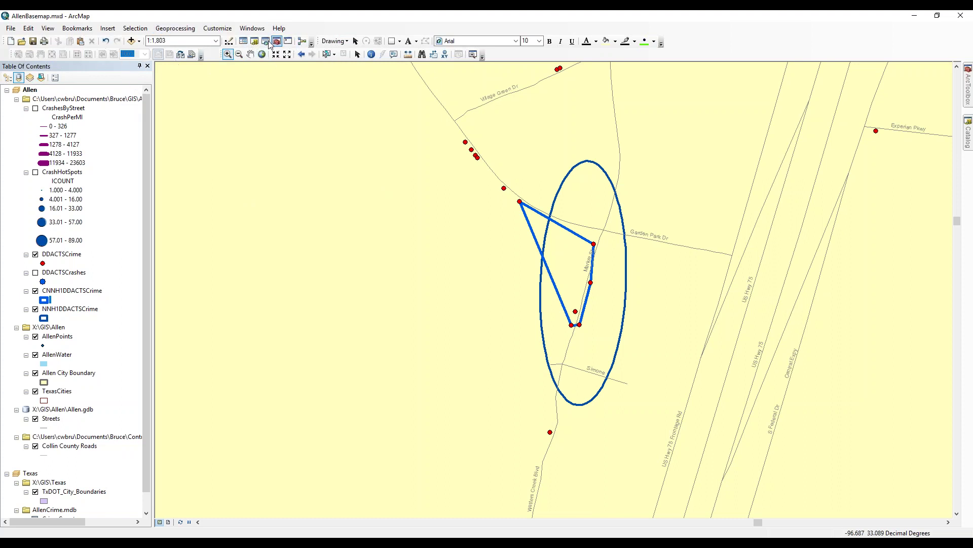
left_click(303, 55)
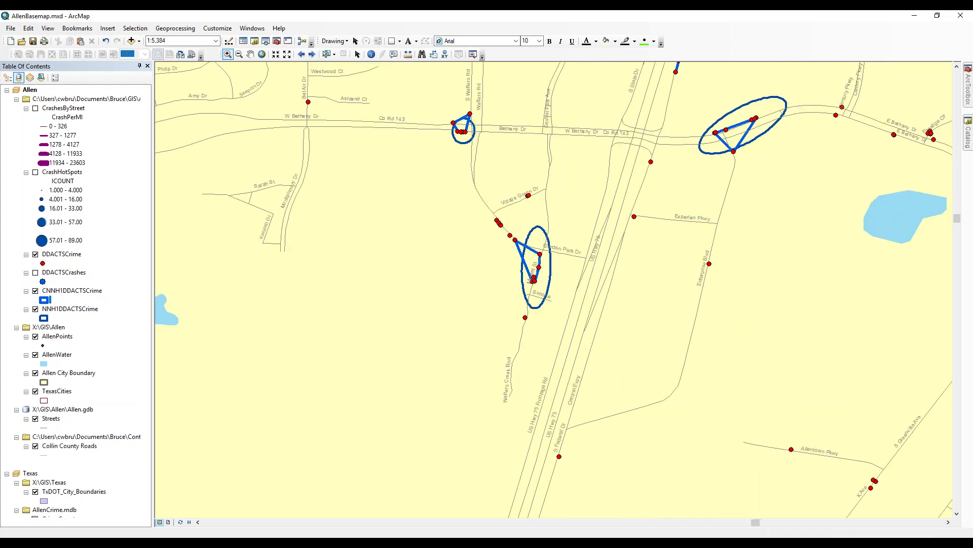
left_click(302, 55)
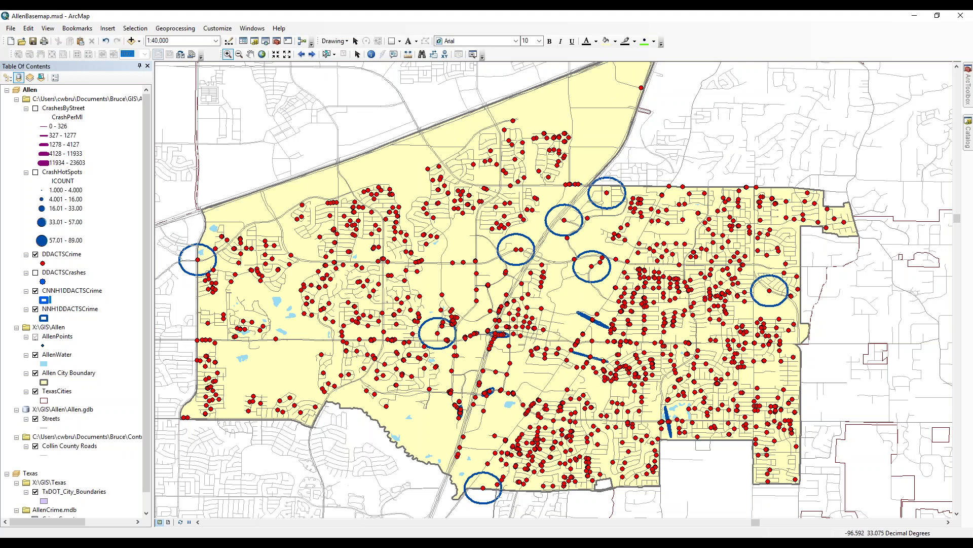
- Switch to CrimeStat and compute the nearest neighbor clusters with a fixed distance of 0.25 miles and a minimum of 25 points per cluster
key("alt+Tab")
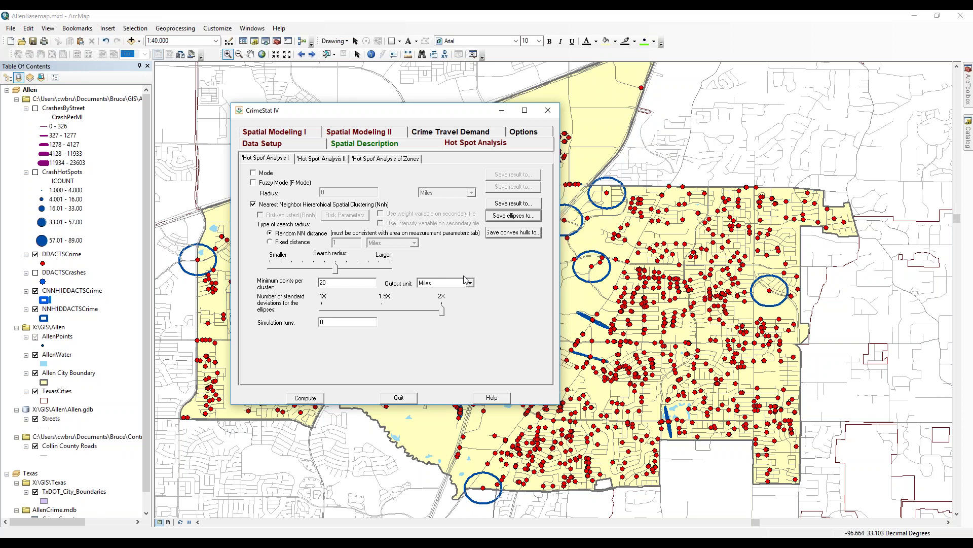
left_click(294, 243)
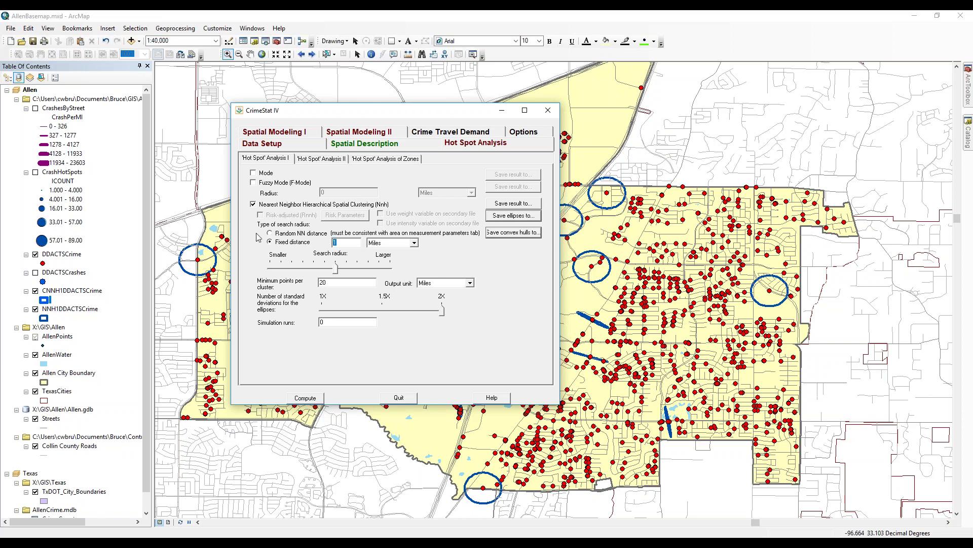
type("0.25")
left_click(306, 398)
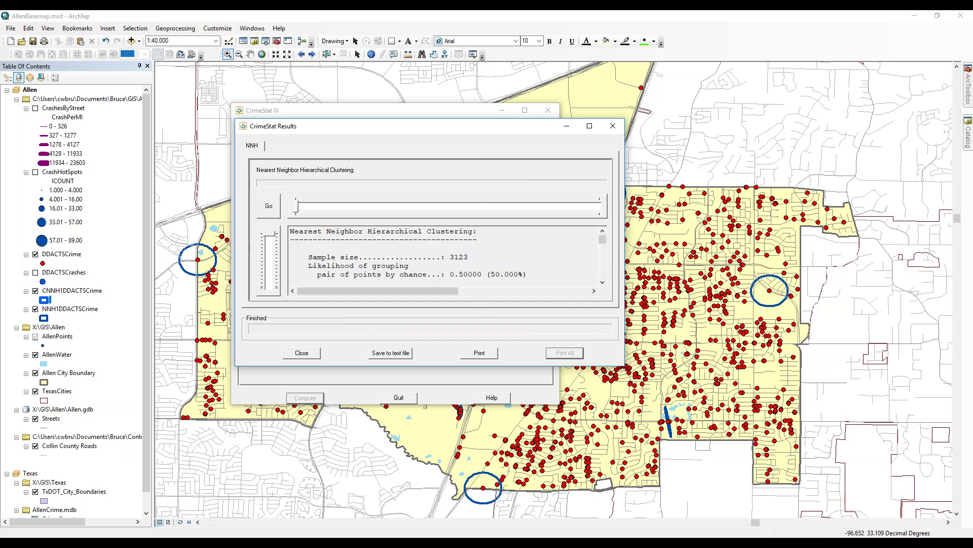
- Review the nearest neighbor clustering results down to the clusters found and start time, and close the results
left_click(606, 282)
left_click(605, 283)
left_click(605, 283)
left_click(605, 283)
left_click(606, 285)
left_click(607, 285)
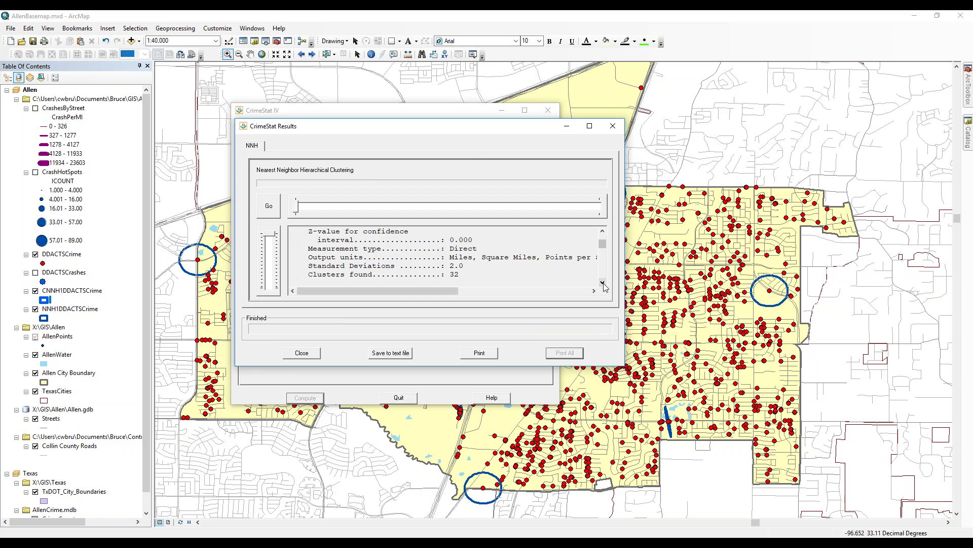
left_click(602, 282)
left_click(601, 283)
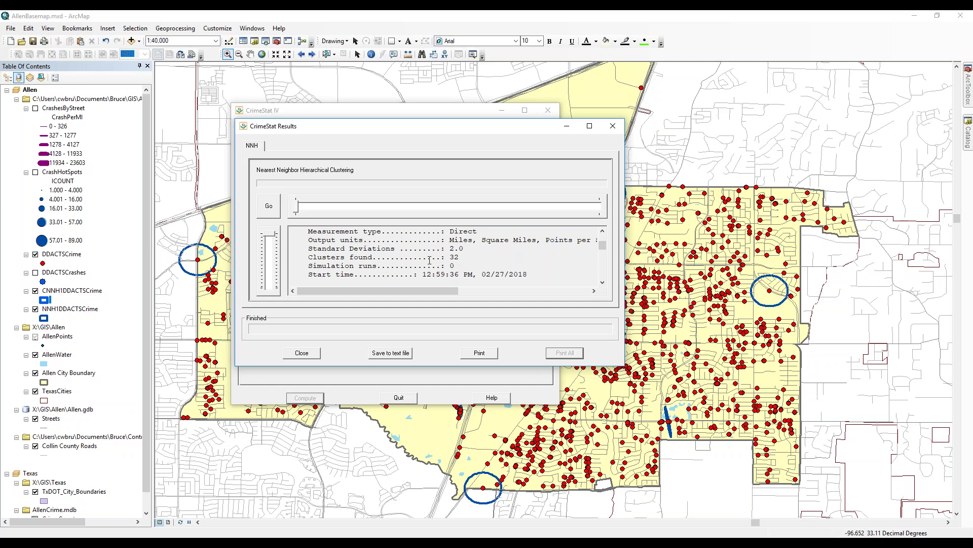
left_click(303, 352)
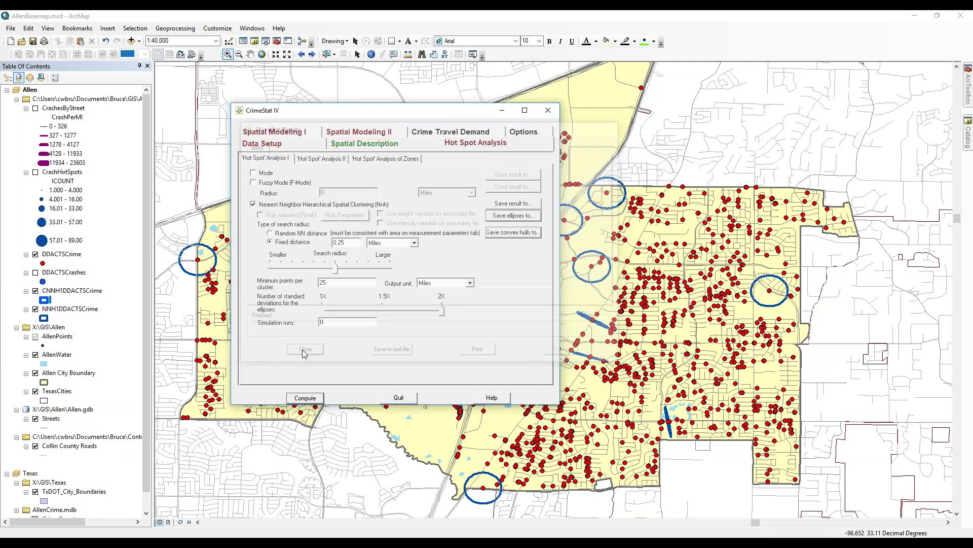
- Switch to ArcMap, redraw the map with the recomputed clusters, and hide the NNH1DDACTSCrime ellipse layer
left_click(348, 15)
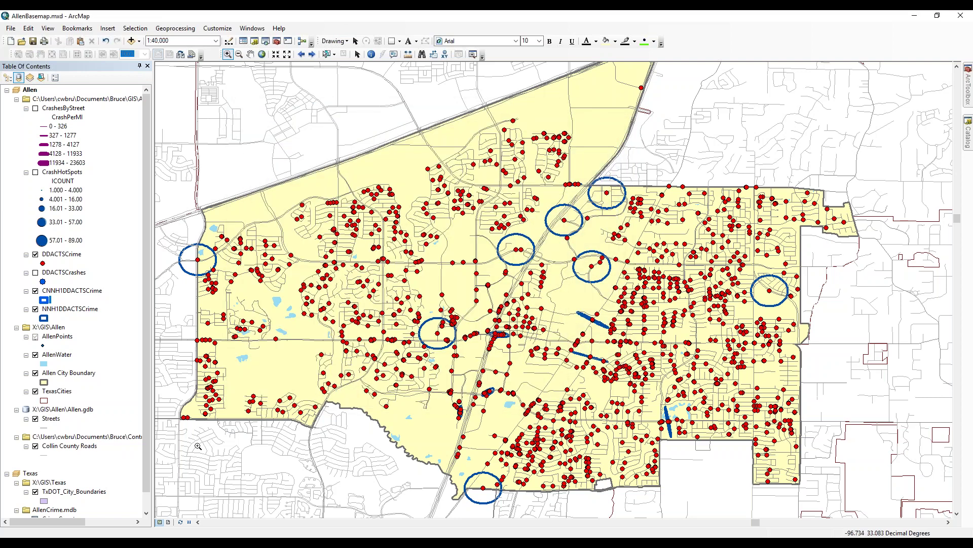
left_click(181, 523)
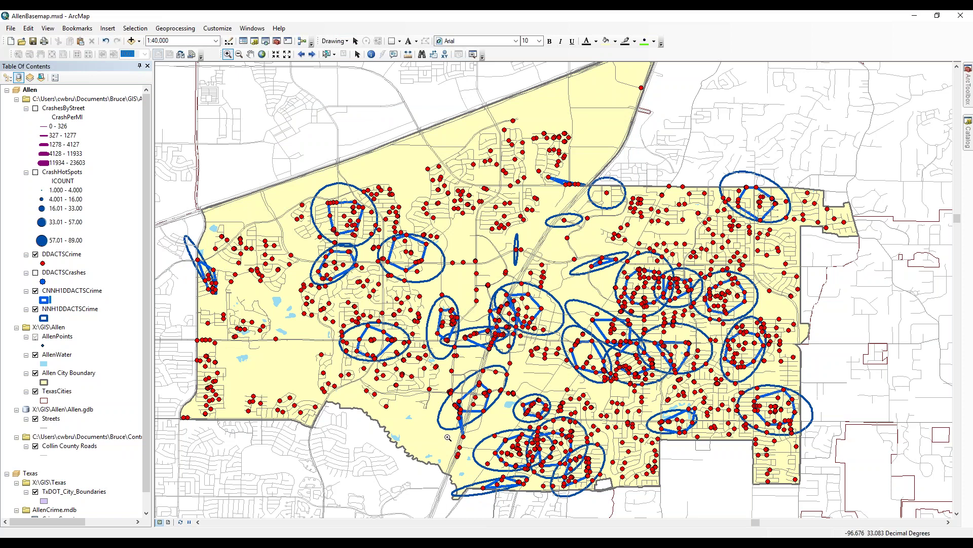
left_click(35, 310)
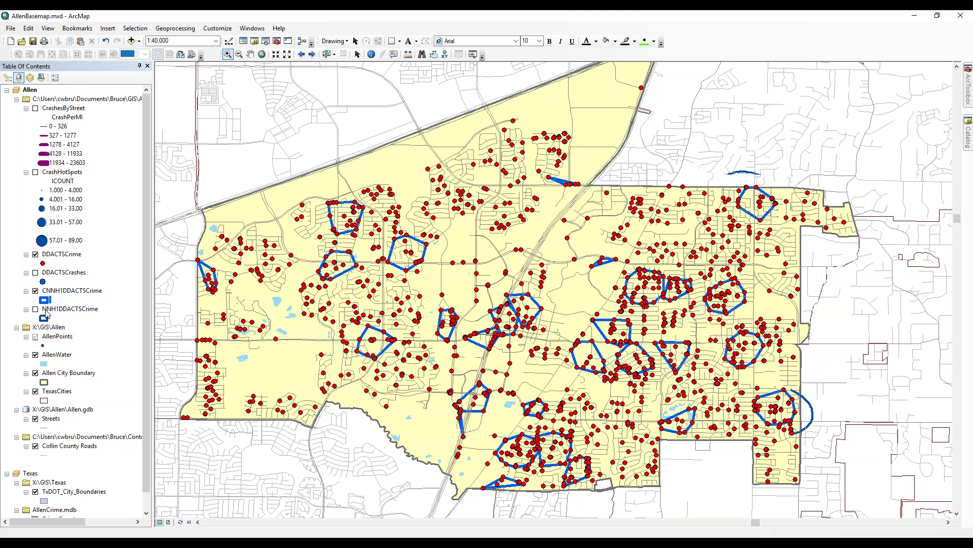
left_click(181, 522)
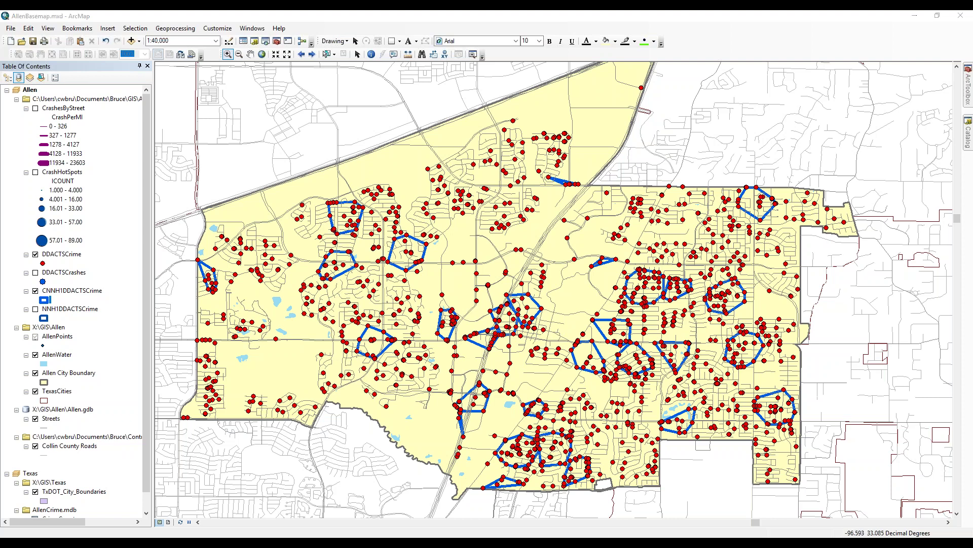
- Switch to CrimeStat, recompute the clusters with a minimum of 35 points per cluster, and check the number of clusters found
key("alt+Tab")
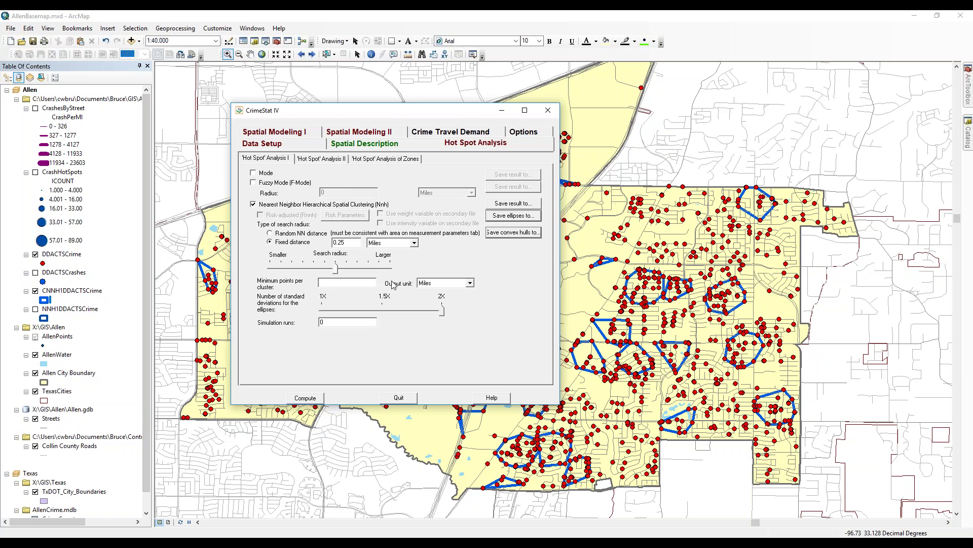
left_click(309, 397)
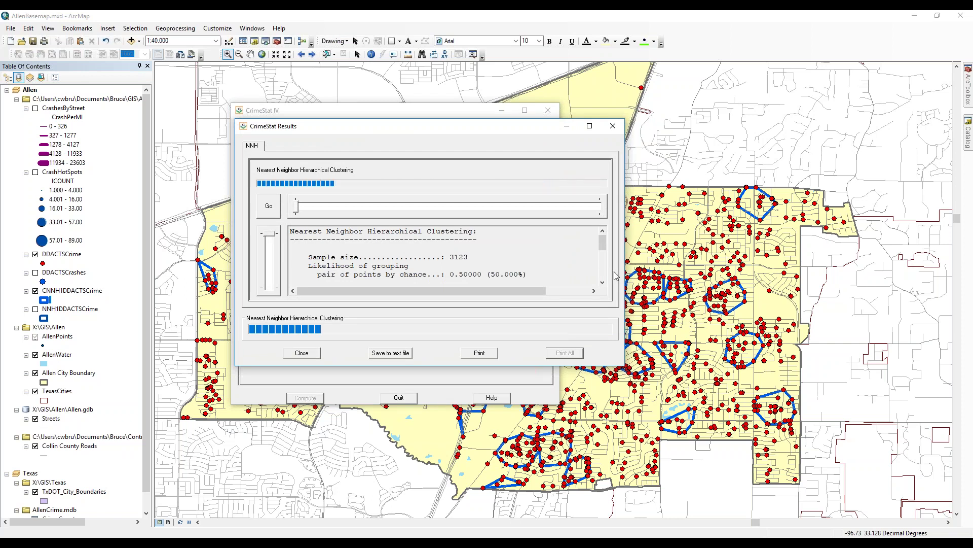
left_click(603, 282)
left_click(603, 282)
left_click(602, 283)
left_click(603, 282)
left_click(603, 283)
left_click(603, 283)
left_click(603, 283)
left_click(603, 283)
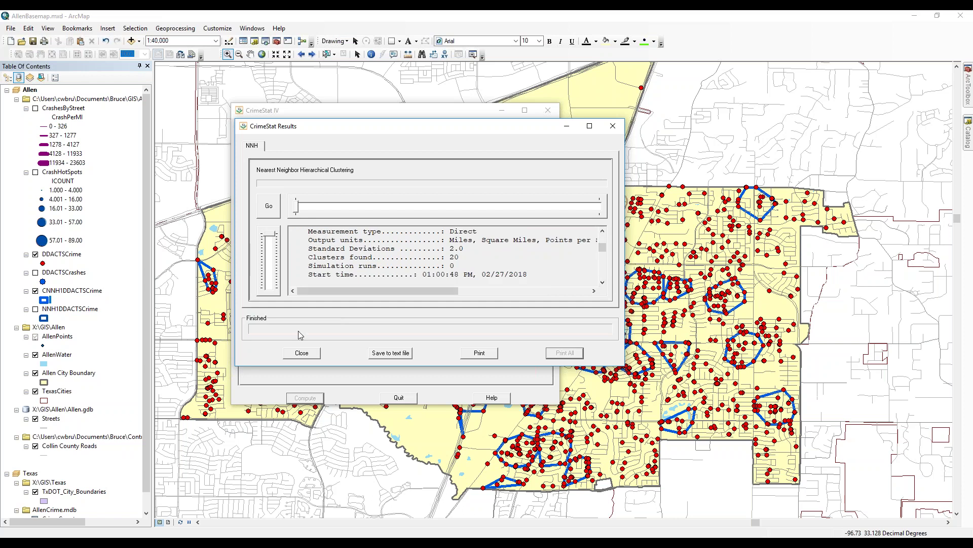
left_click(304, 353)
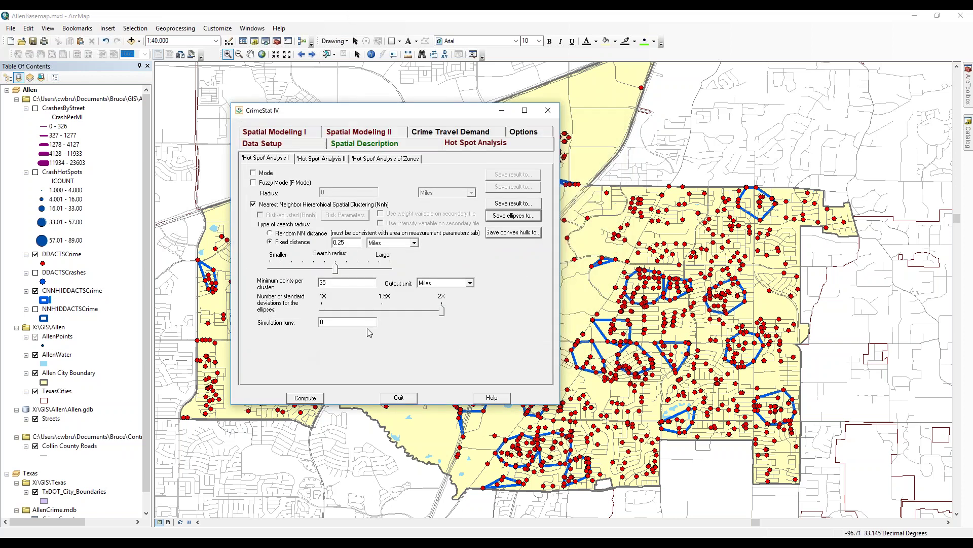
- Switch to ArcMap, redraw the map with the new hulls, and open the attribute table of CNNH1DDACTSCrime
left_click(336, 18)
left_click(181, 523)
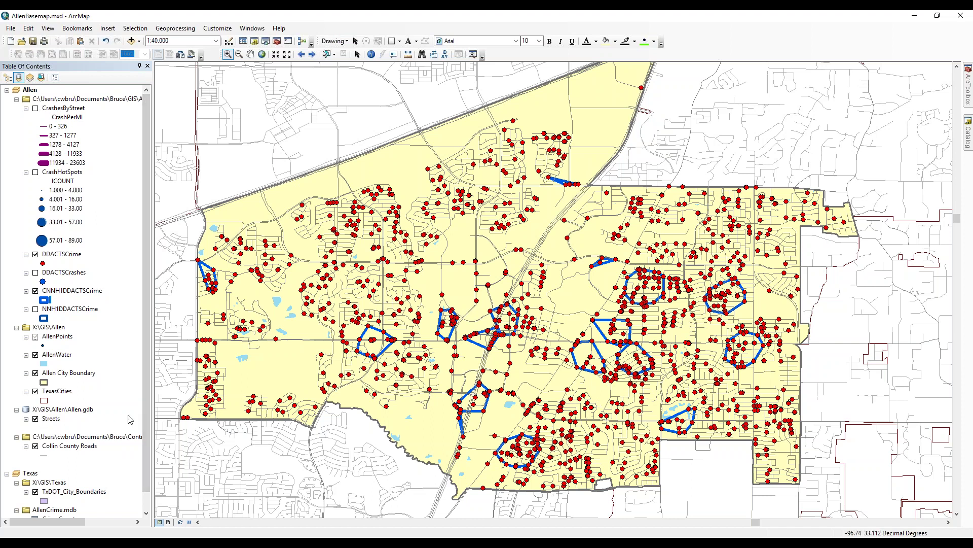
right_click(69, 290)
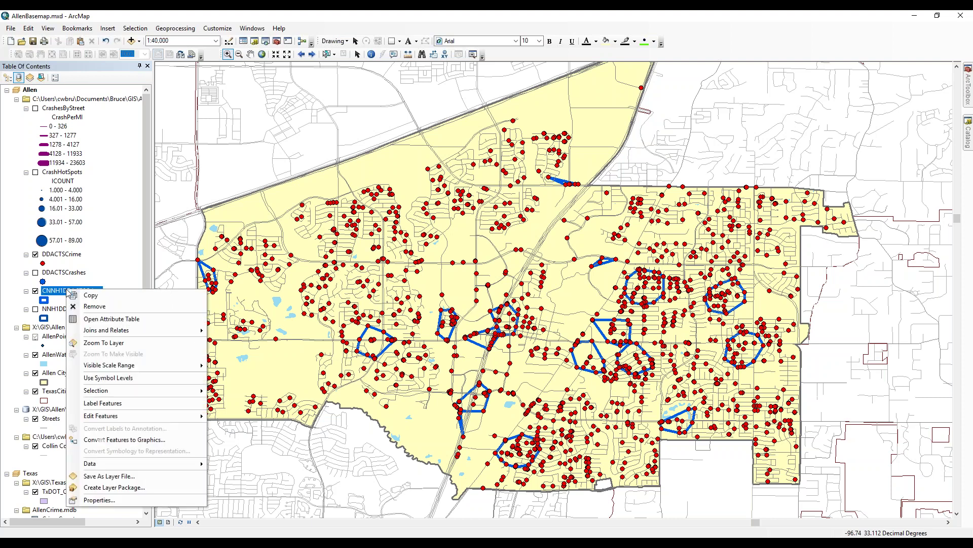
left_click(95, 320)
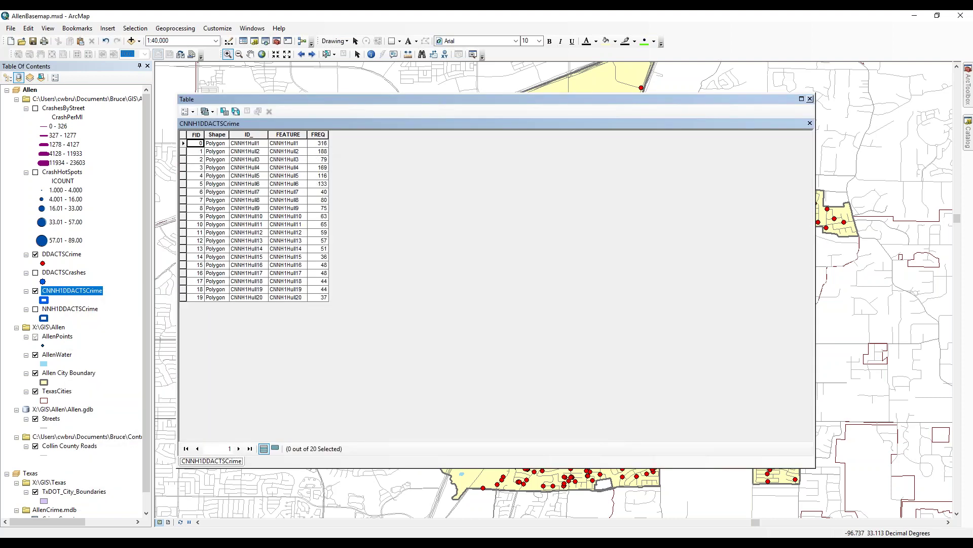
- Symbolize the CNNH1DDACTSCrime polygons with graduated colors based on FREQ in five classes, and hide the DDACTSCrime points
left_click(809, 125)
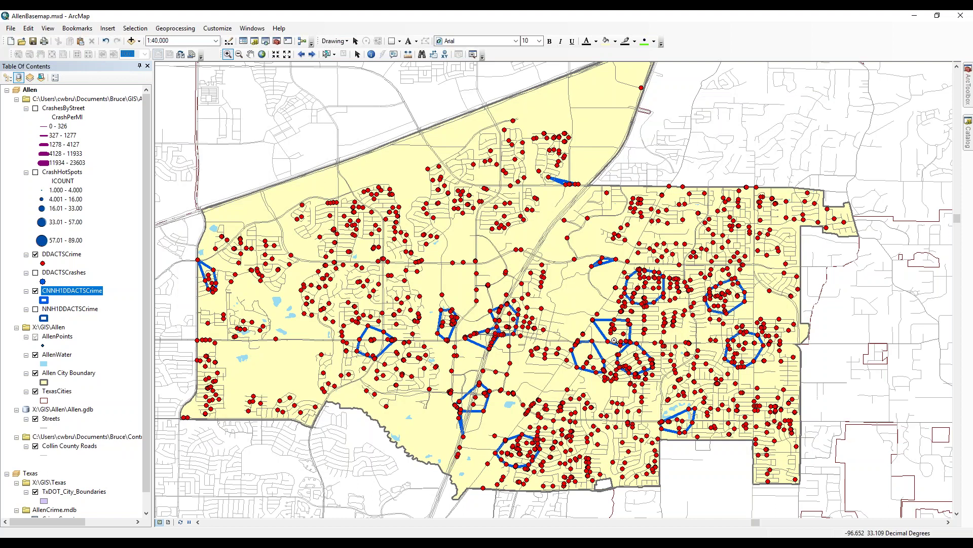
left_click(83, 296)
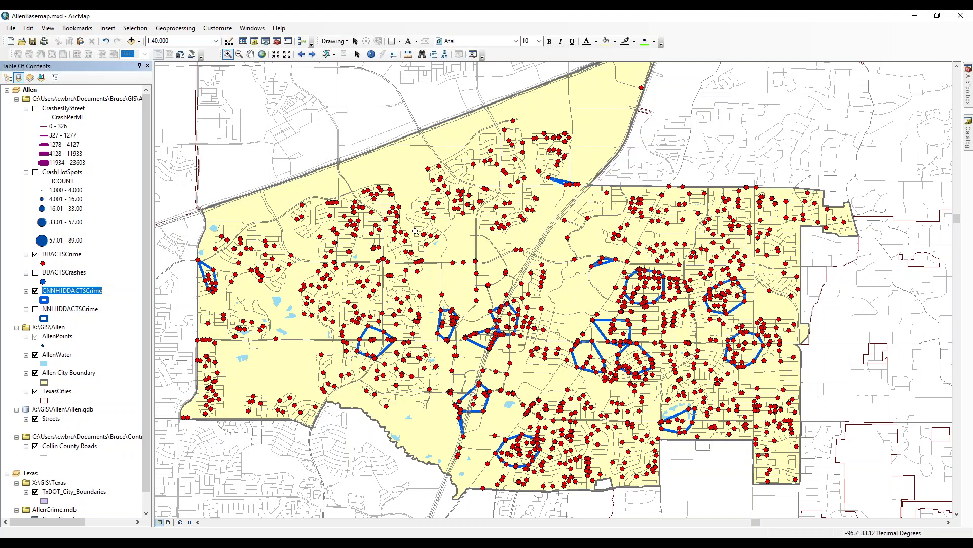
double_click(74, 294)
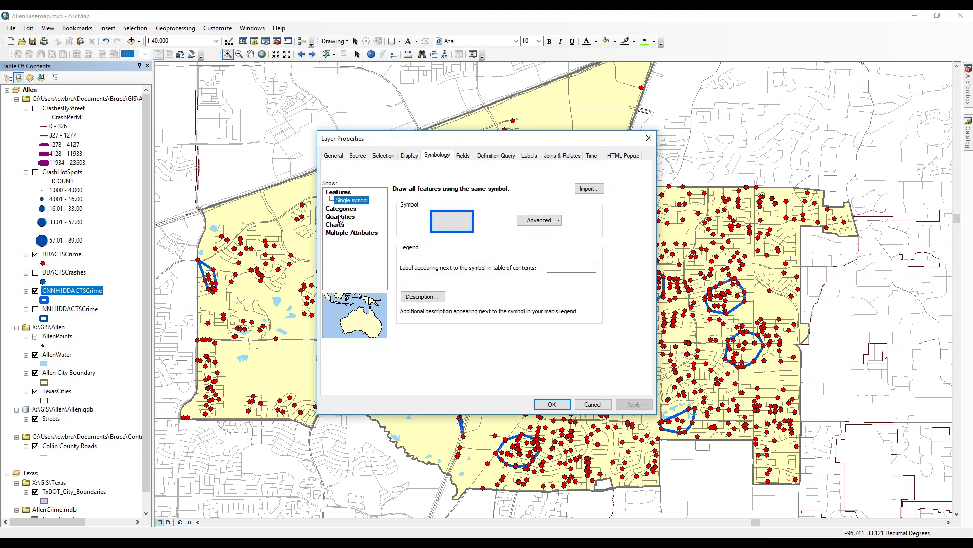
left_click(340, 217)
left_click(465, 209)
left_click(454, 226)
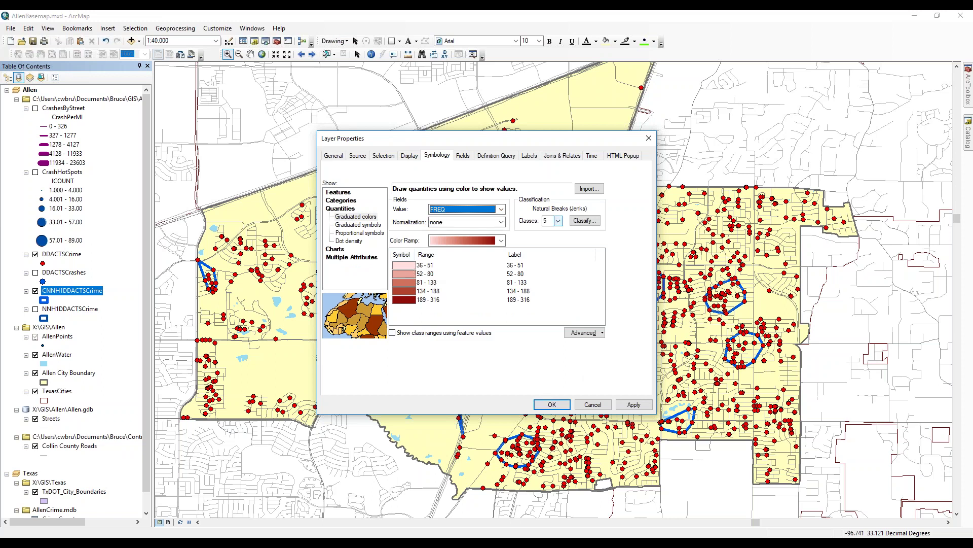
left_click(546, 404)
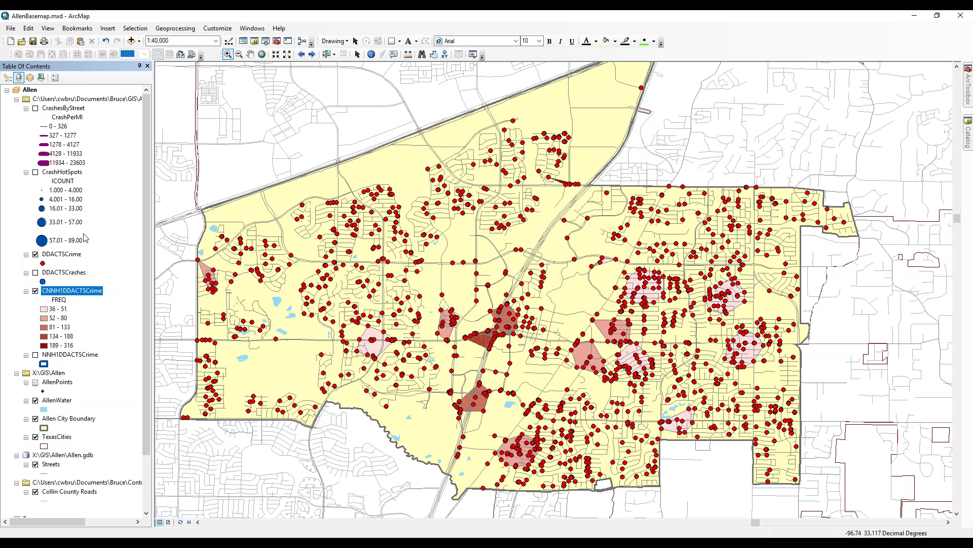
left_click(35, 254)
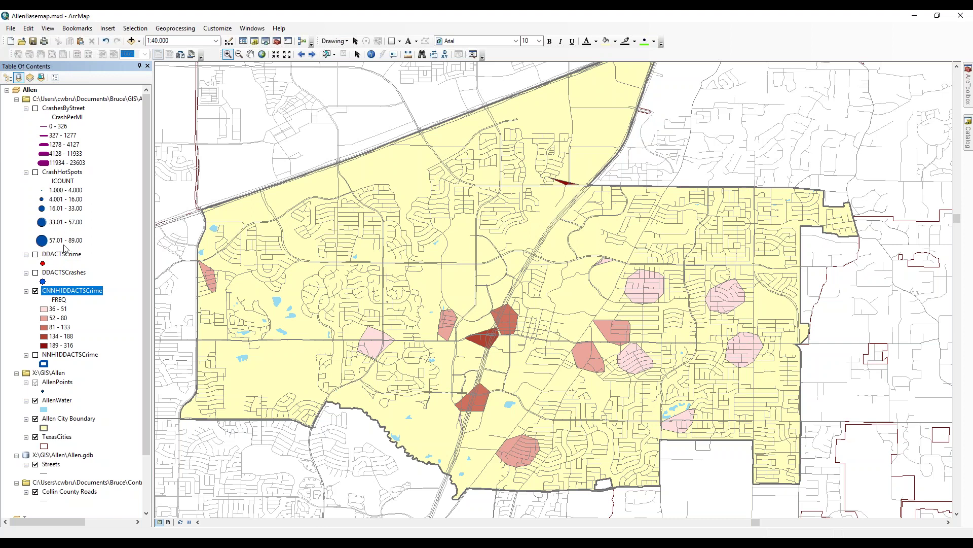
- Switch to CrimeStat IV, look over the Mode option and clustering settings under Hot Spot Analysis, and return to ArcMap
key("alt+Tab")
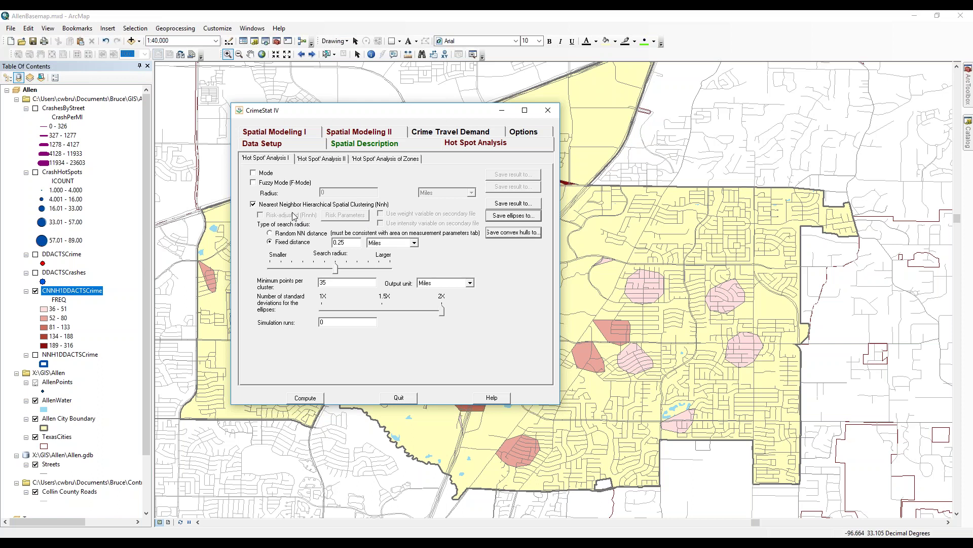
left_click(267, 174)
left_click(266, 174)
key("alt+Tab")
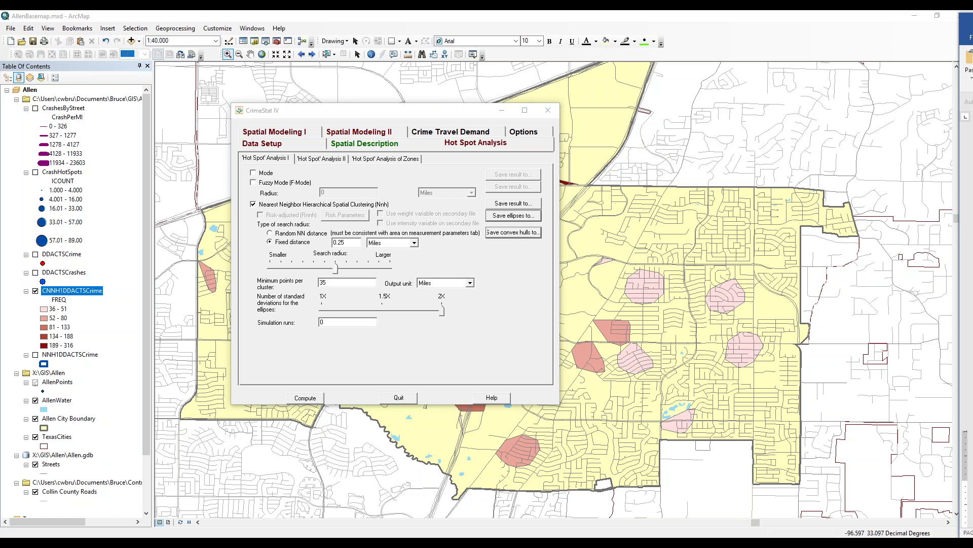
left_click(391, 17)
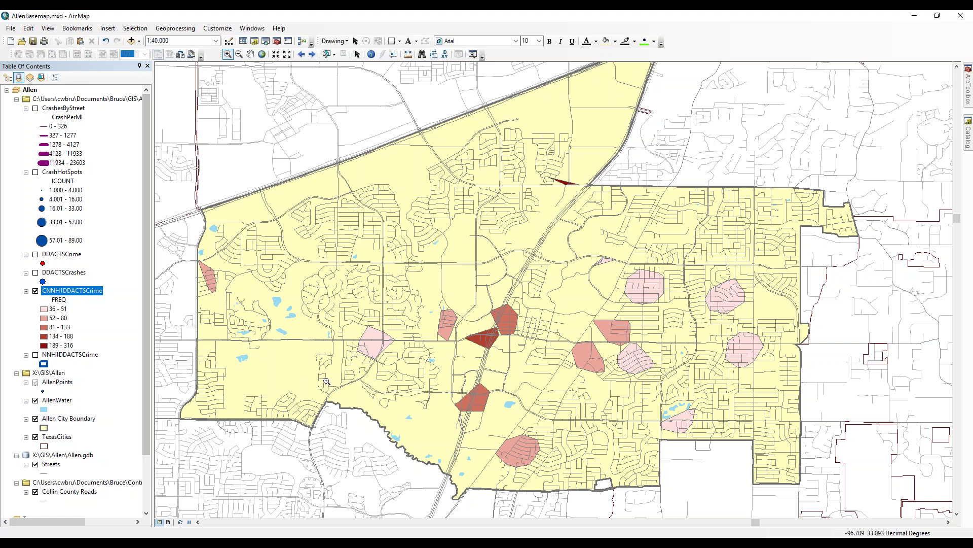
- Hide the CNNH1DDACTSCrime cluster polygons and show the DDACTSCrime points on the map
left_click(35, 291)
left_click(35, 254)
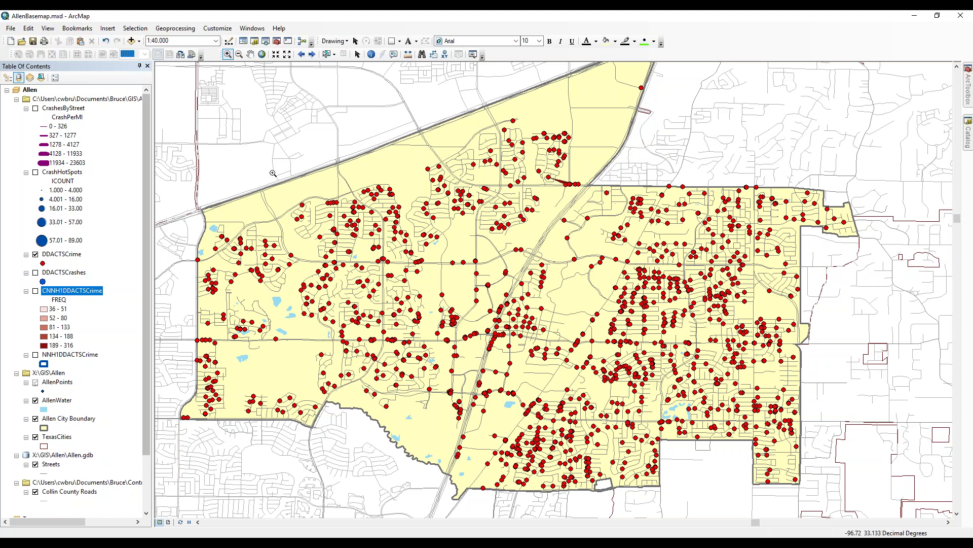
- Open the Kernel Density tool from the Density toolset of the Spatial Analyst Tools
mouse_move(968, 124)
mouse_move(969, 93)
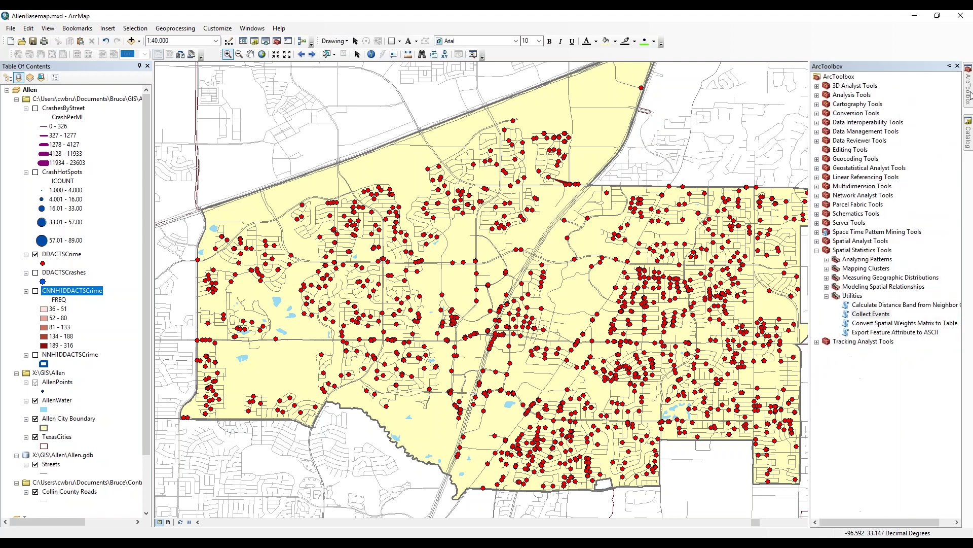
left_click(818, 251)
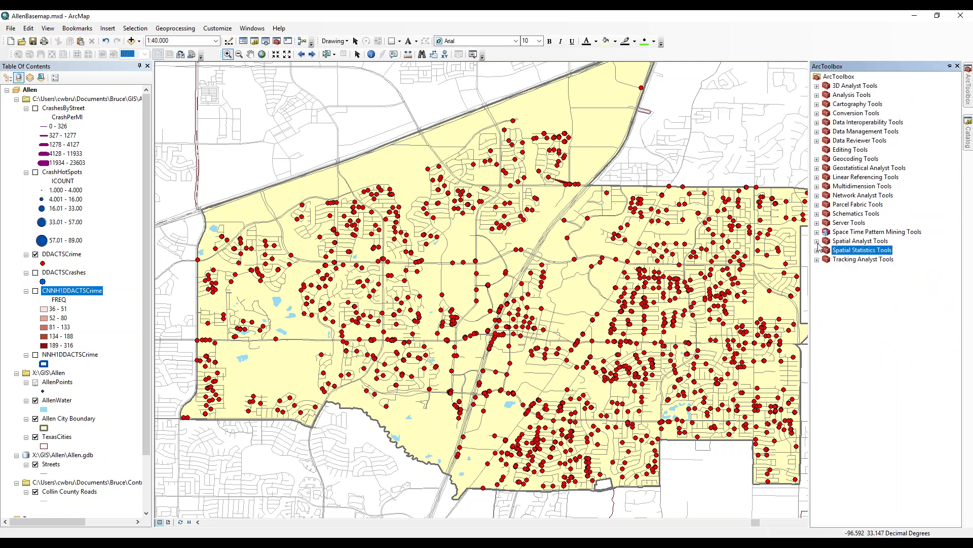
left_click(817, 241)
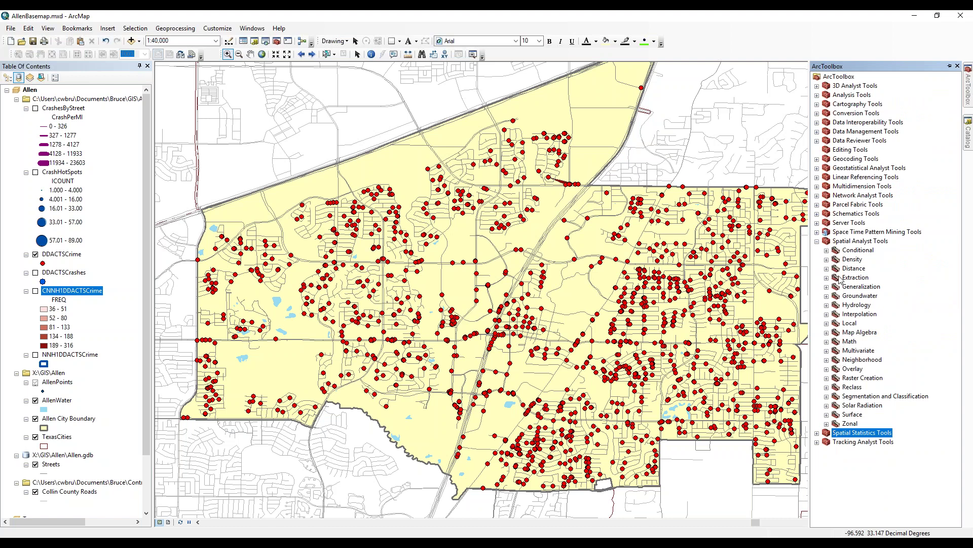
left_click(827, 260)
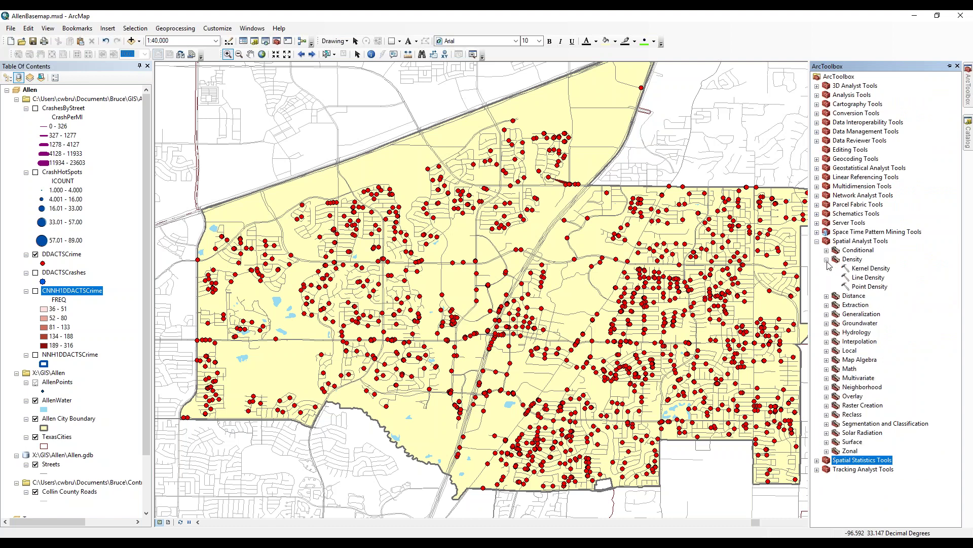
double_click(863, 269)
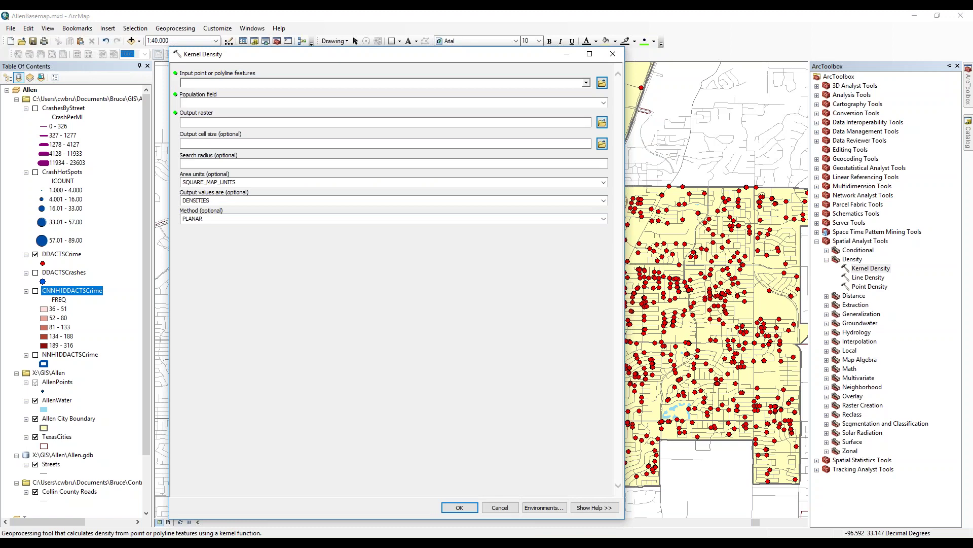
- Cancel the Kernel Density tool and check that the Spatial Analyst extension is enabled
left_click(499, 507)
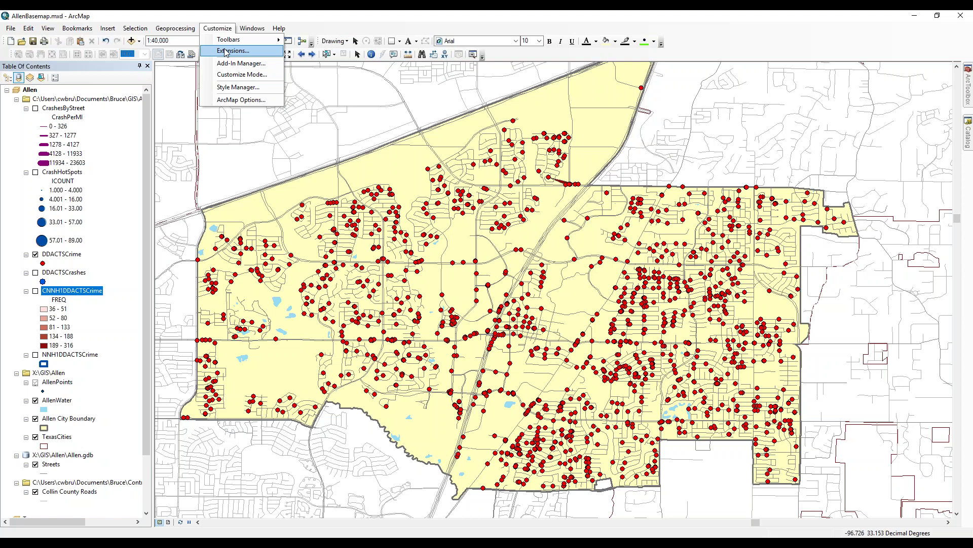
left_click(226, 51)
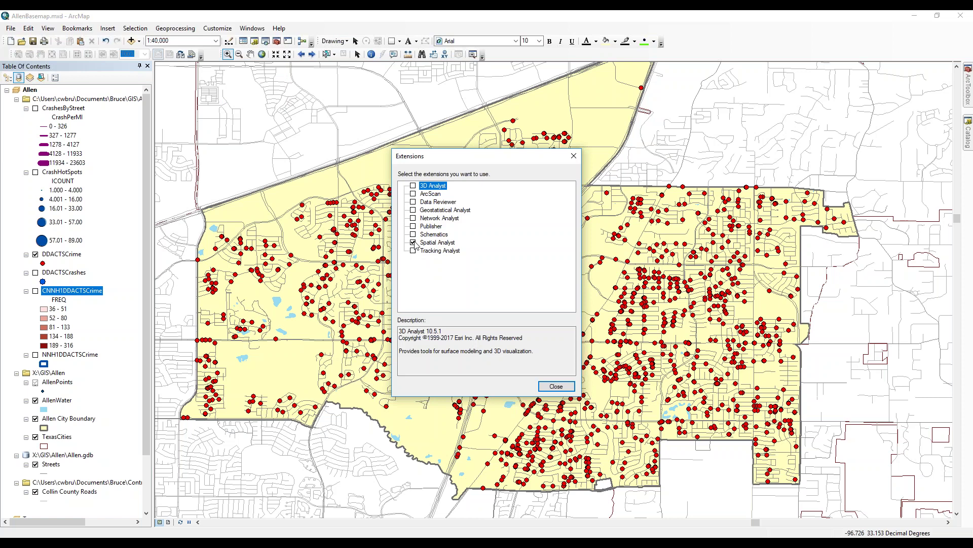
left_click(560, 387)
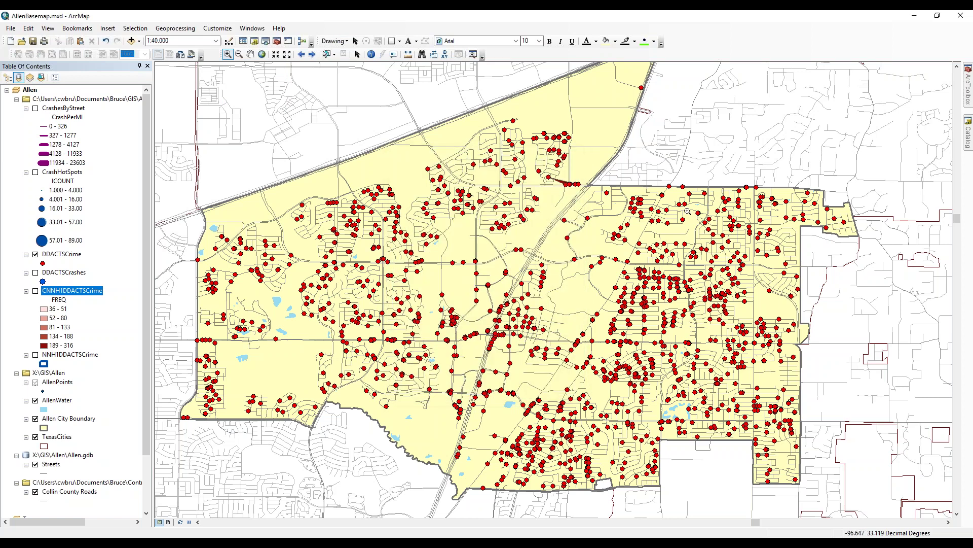
- Reopen Kernel Density, set DDACTSCrime as the input point features, and allow the ActiveX interaction
left_click(968, 86)
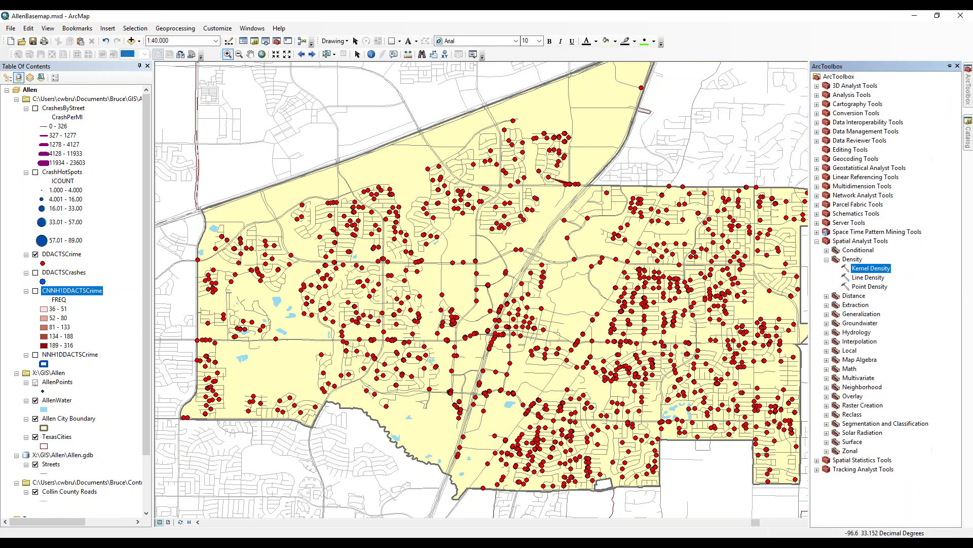
double_click(866, 268)
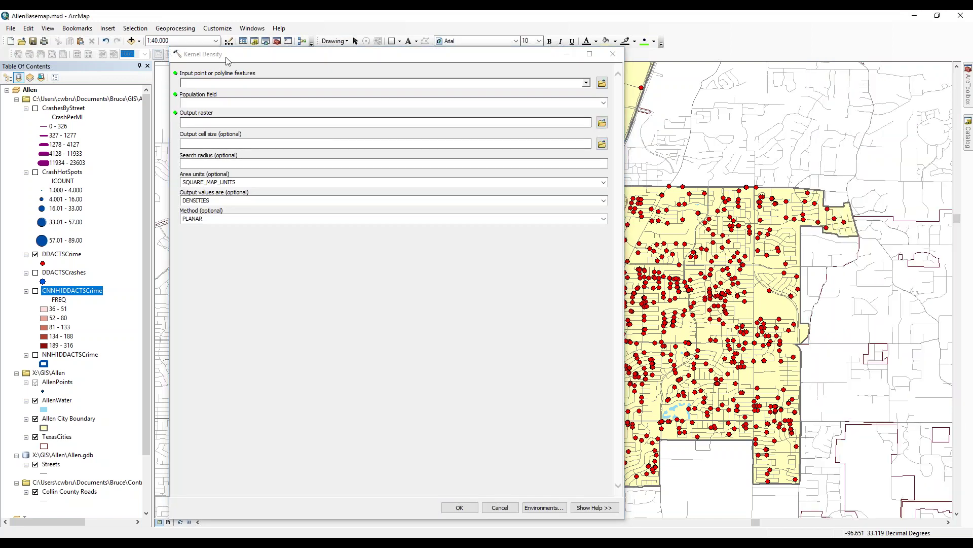
left_click(586, 83)
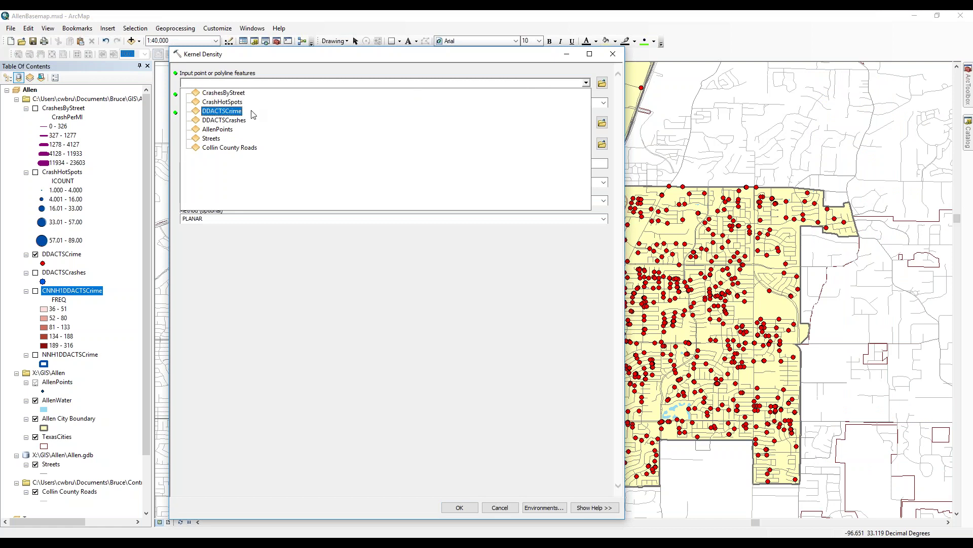
left_click(242, 112)
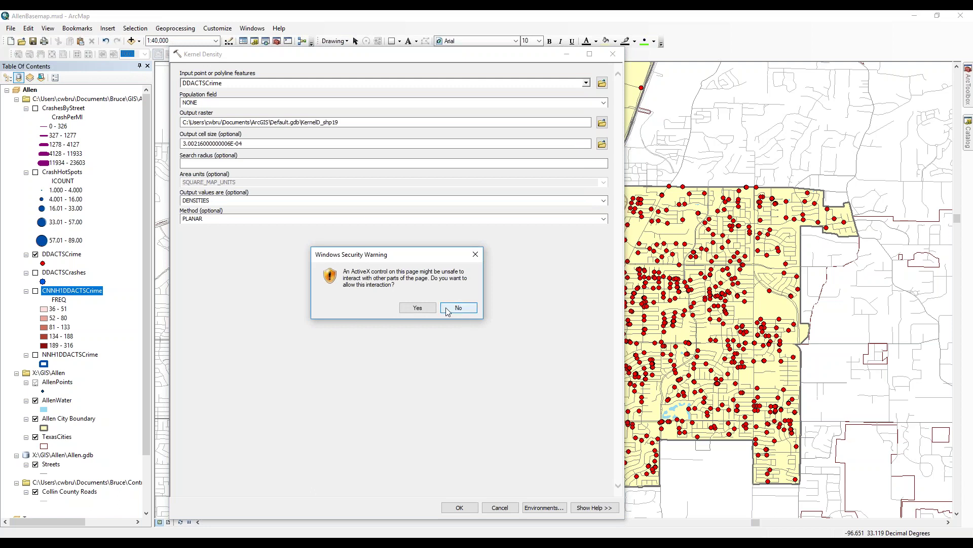
left_click(427, 309)
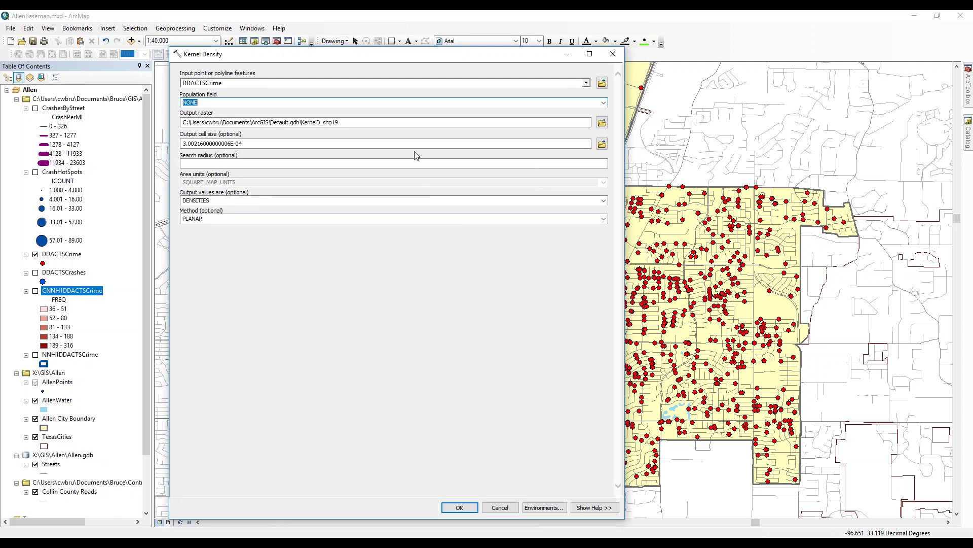
- Try to place the Kernel Density output raster in the Allen.gdb geodatabase
left_click(368, 122)
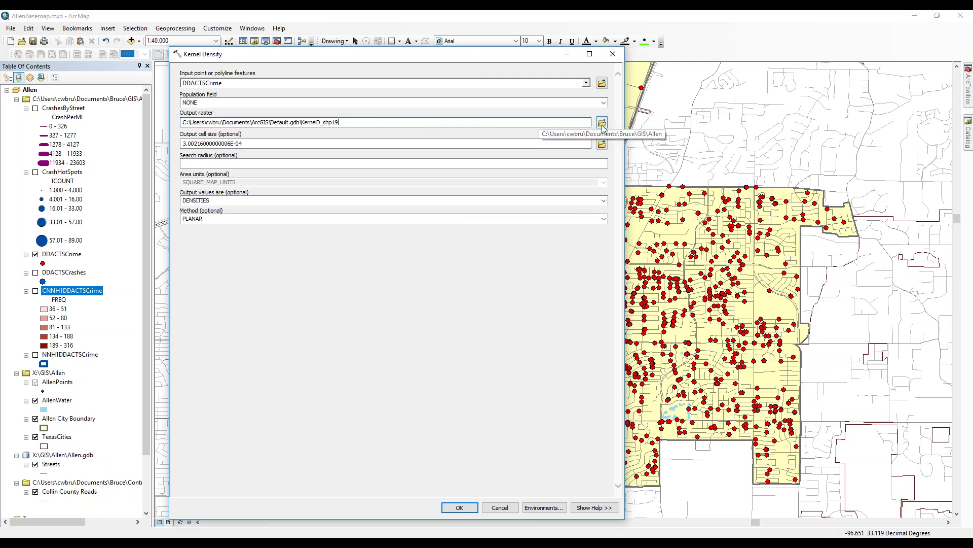
left_click(602, 124)
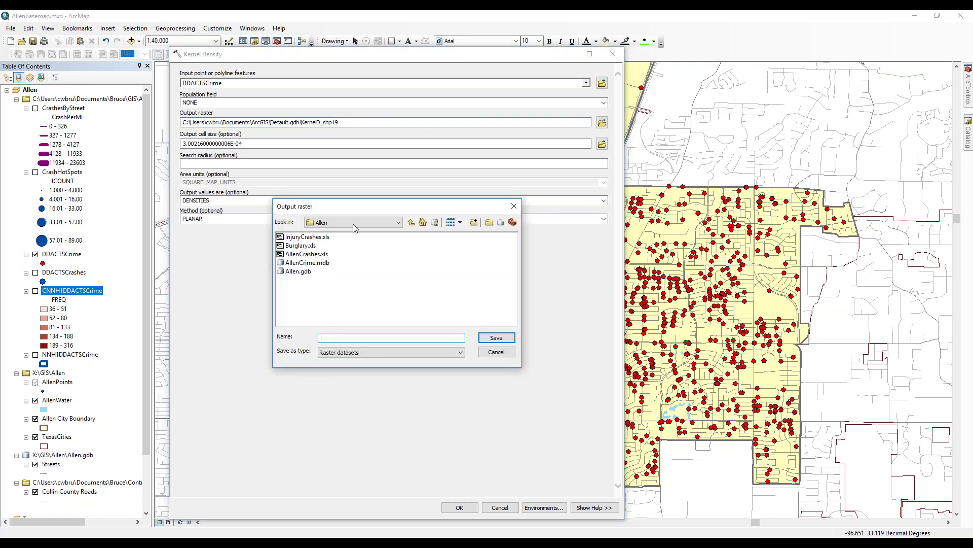
double_click(299, 271)
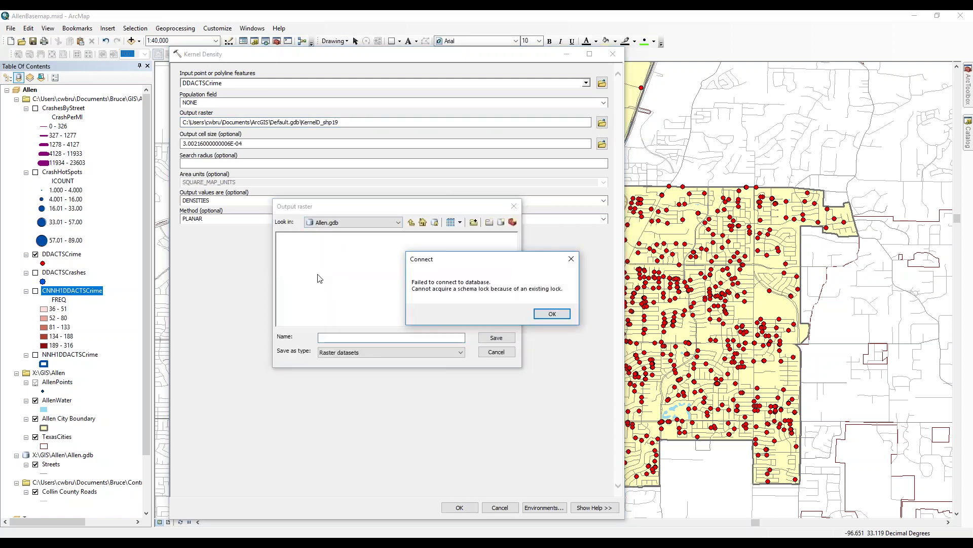
left_click(552, 313)
left_click(498, 357)
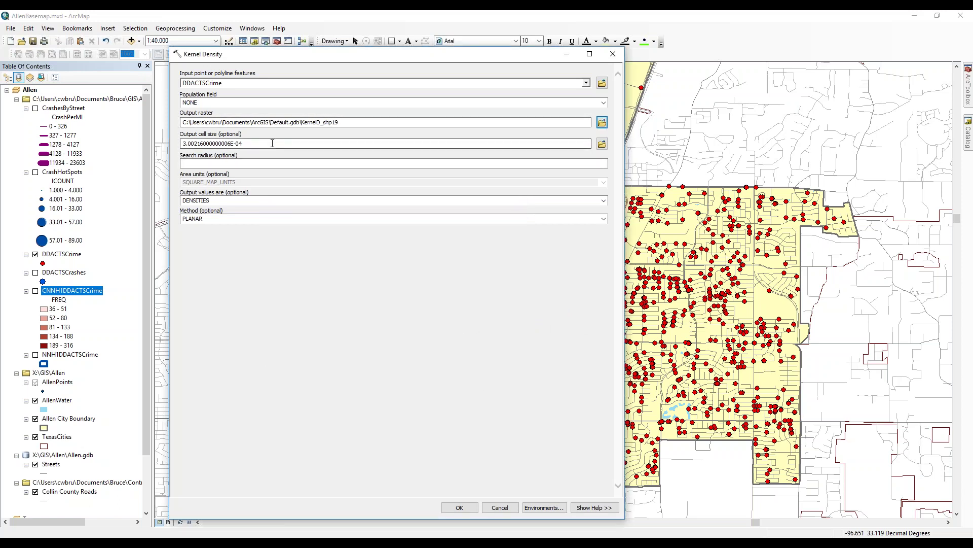
- Run Kernel Density on the crime points, keeping the default output cell size and leaving the search radius blank
left_click(296, 147)
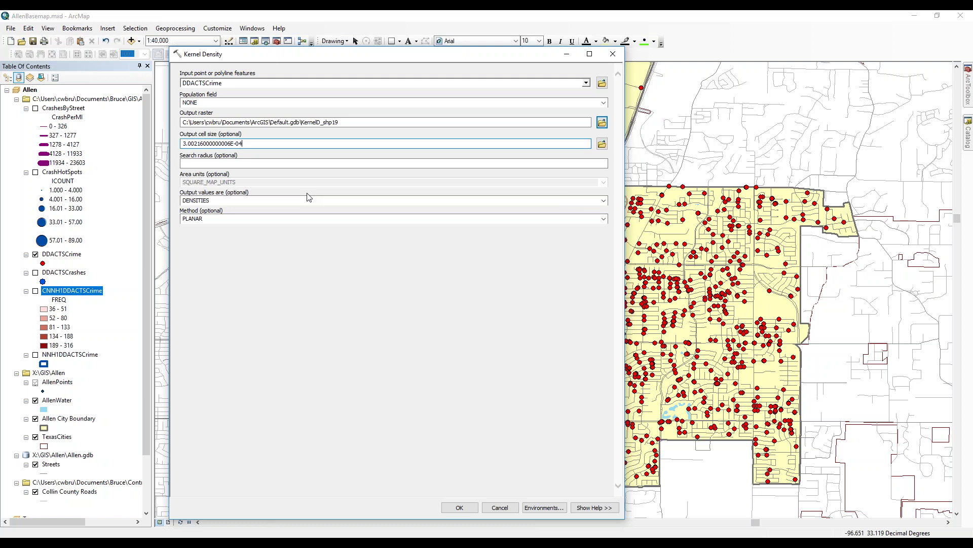
left_click(286, 167)
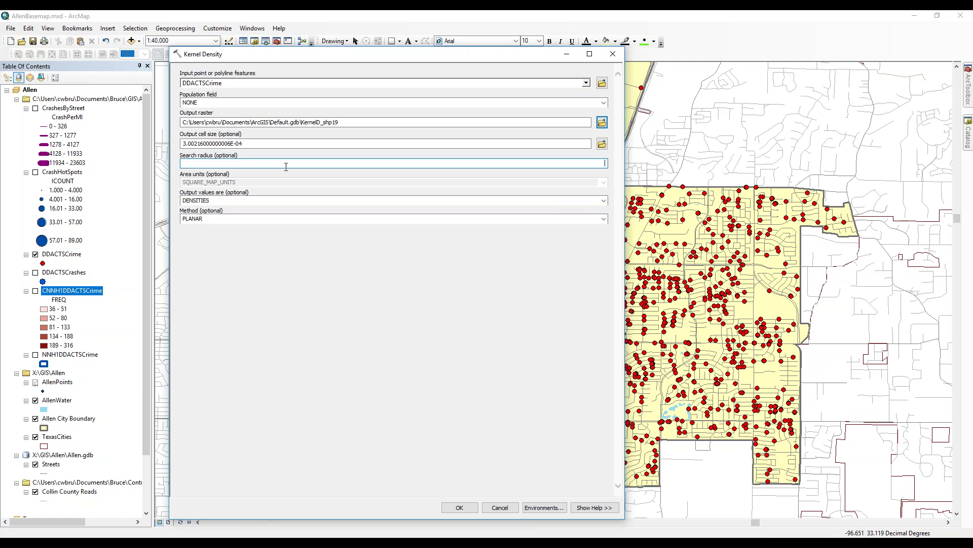
left_click(283, 143)
left_click(462, 510)
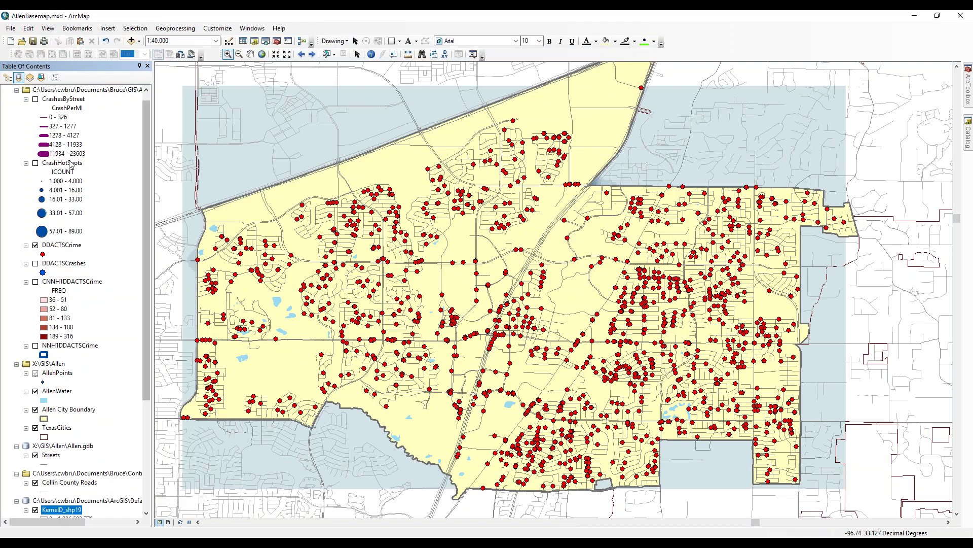
- List the layers by drawing order and move the KernelD_shp19 raster directly below the Streets layer
left_click(7, 77)
left_click_drag(53, 473, 45, 307)
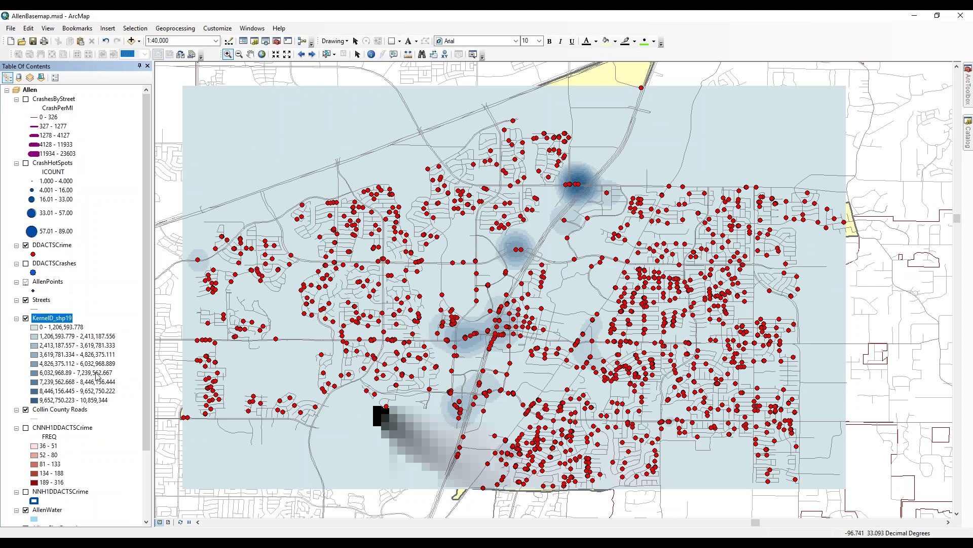
- Apply a light orange to dark red color ramp to the classified KernelD_shp19 density raster
double_click(56, 319)
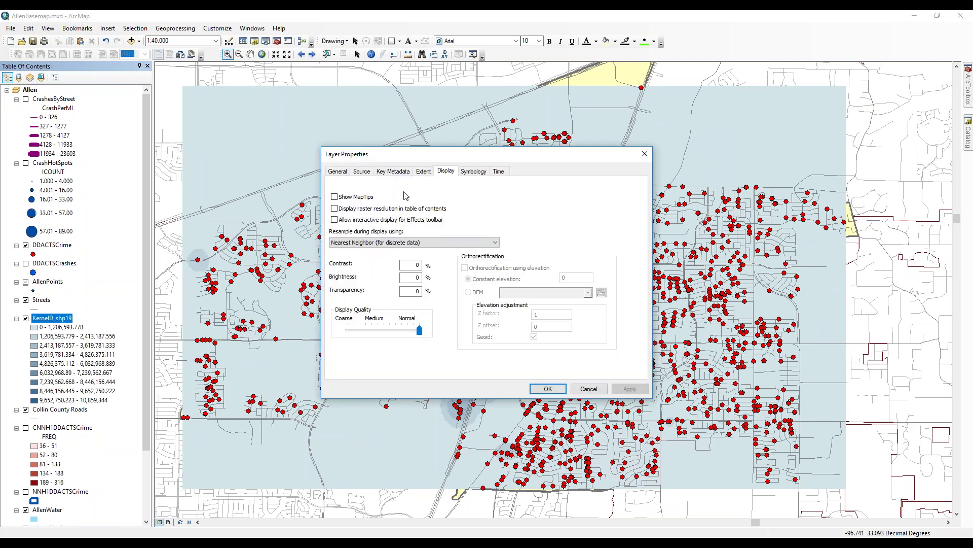
left_click(472, 172)
left_click(527, 258)
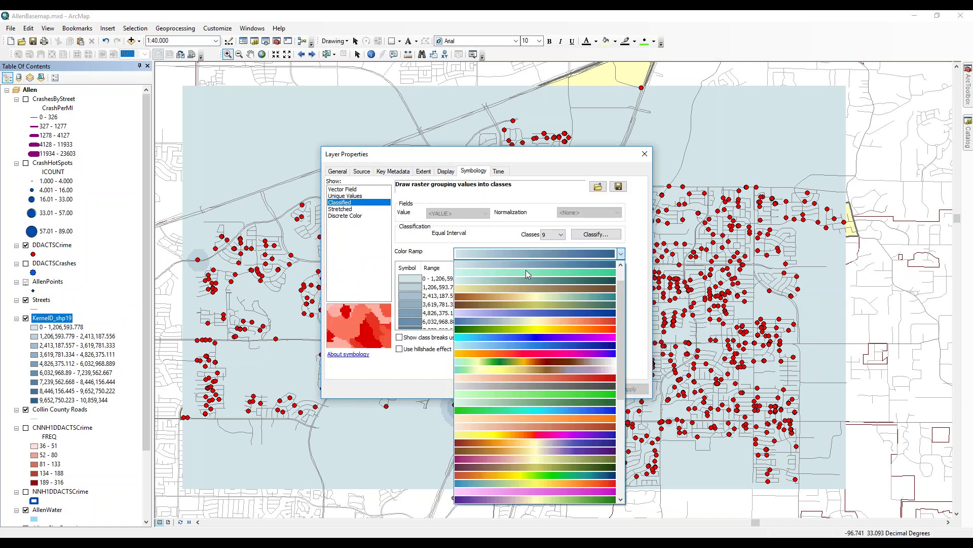
left_click(551, 428)
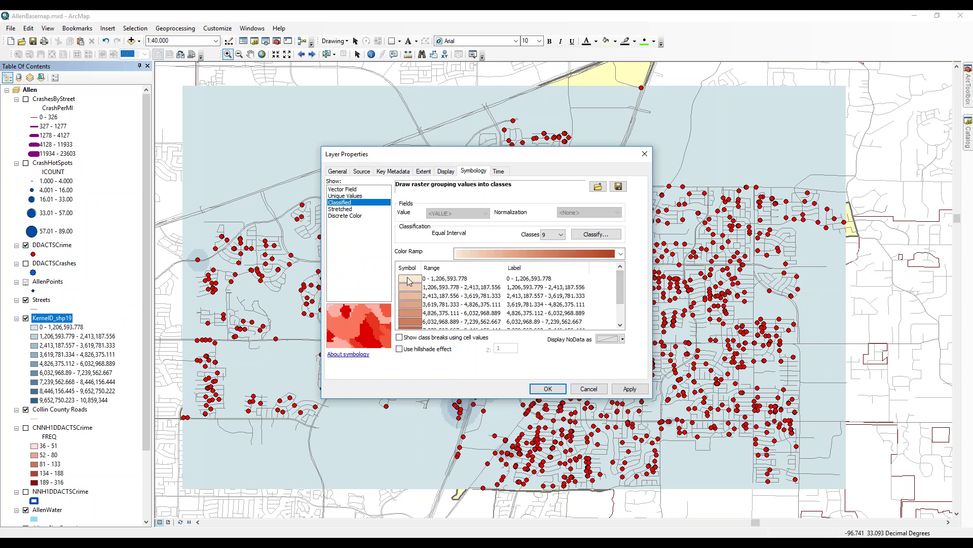
left_click(543, 389)
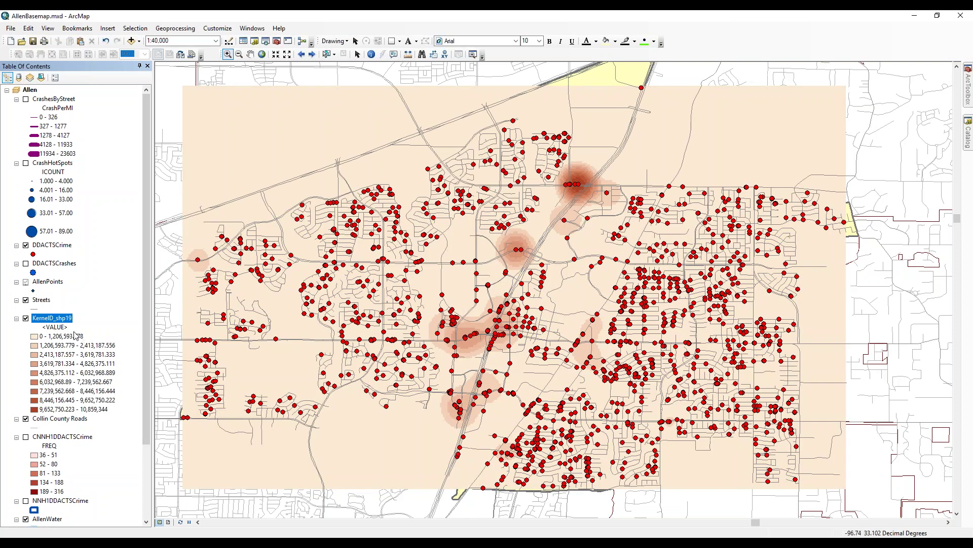
- Set the two lowest KernelD_shp19 classes, from 0 up to 2,413,187.556, to no color so the basemap shows through
double_click(65, 320)
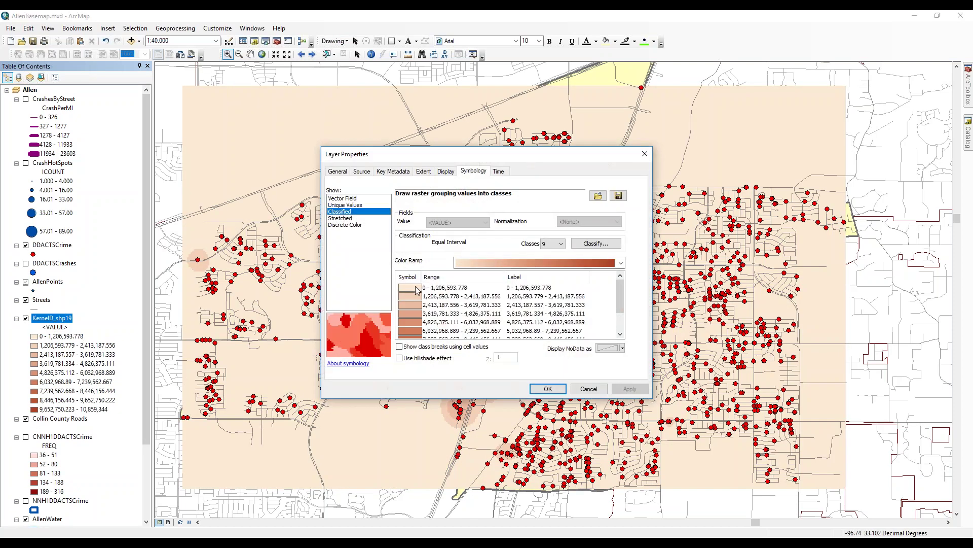
left_click(416, 289)
double_click(412, 288)
left_click(412, 287)
left_click(412, 287)
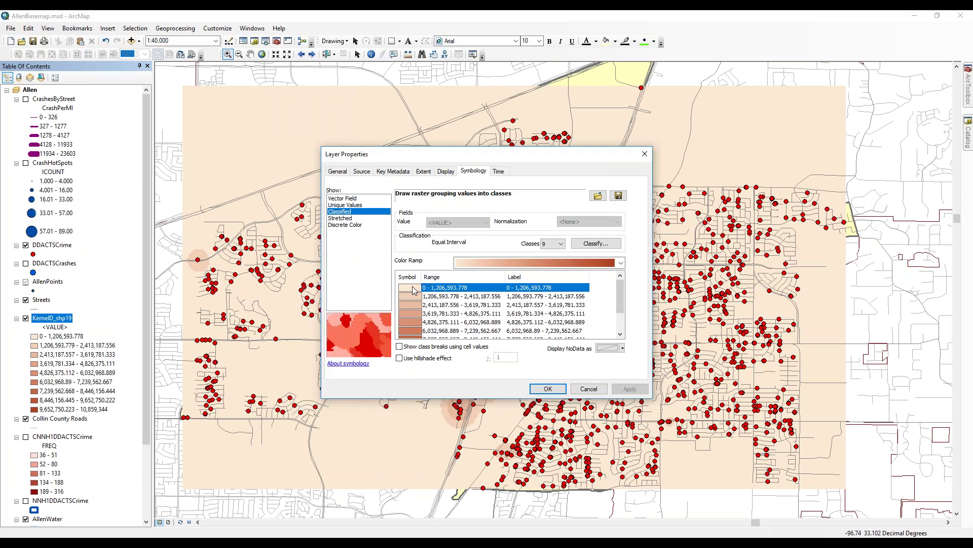
left_click(413, 288)
left_click(373, 296)
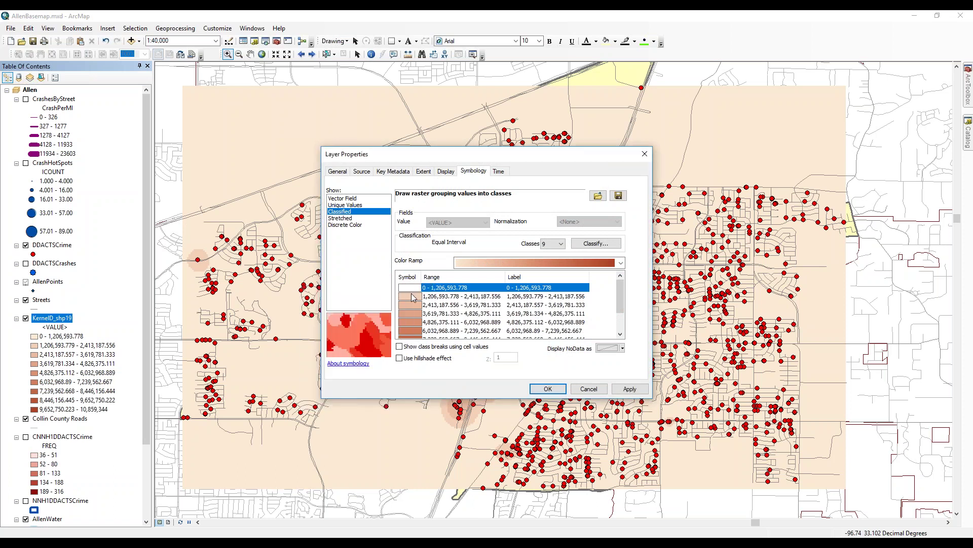
left_click(413, 298)
left_click(374, 305)
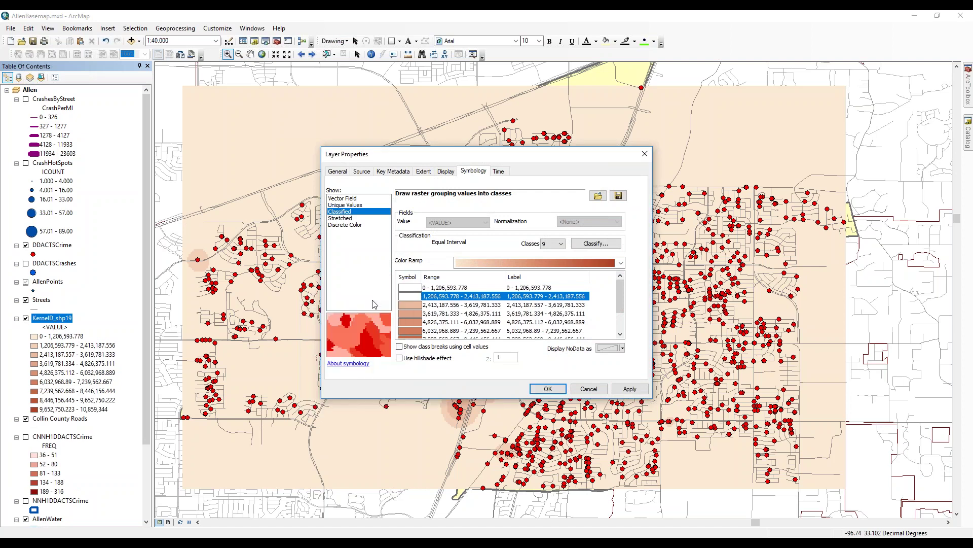
left_click(537, 390)
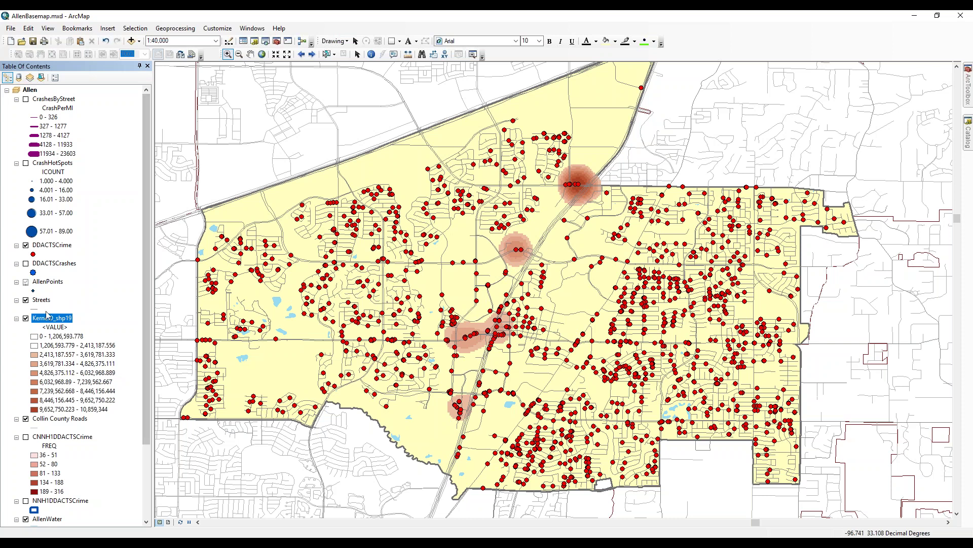
- Hide the DDACTSCrime points and compare the density raster with the CNNH1DDACTSCrime clusters by toggling both layers, leaving only the raster visible
left_click(26, 245)
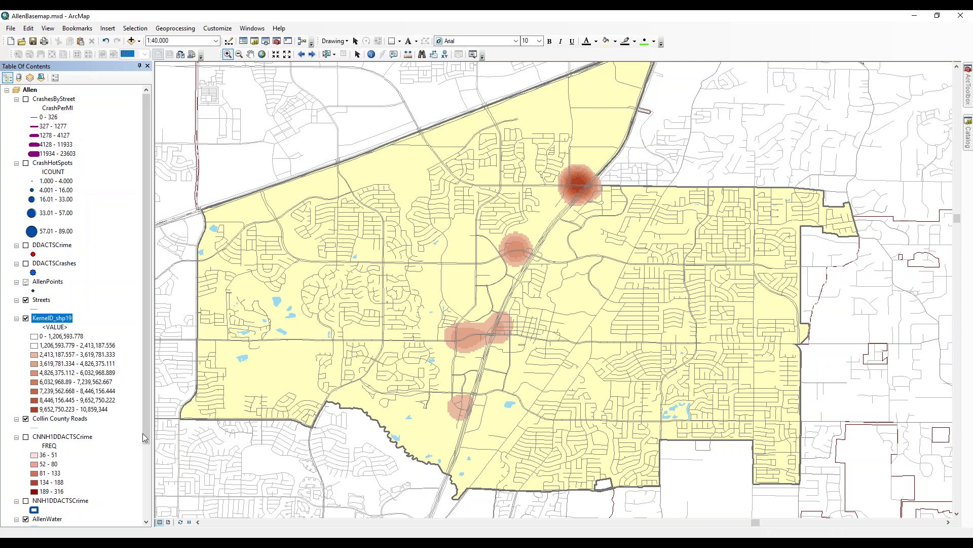
left_click(26, 438)
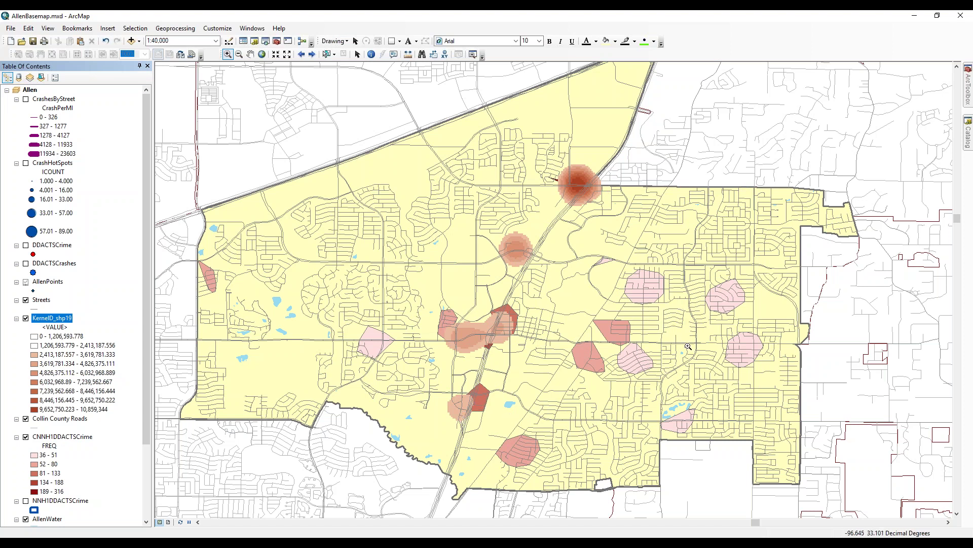
left_click(25, 319)
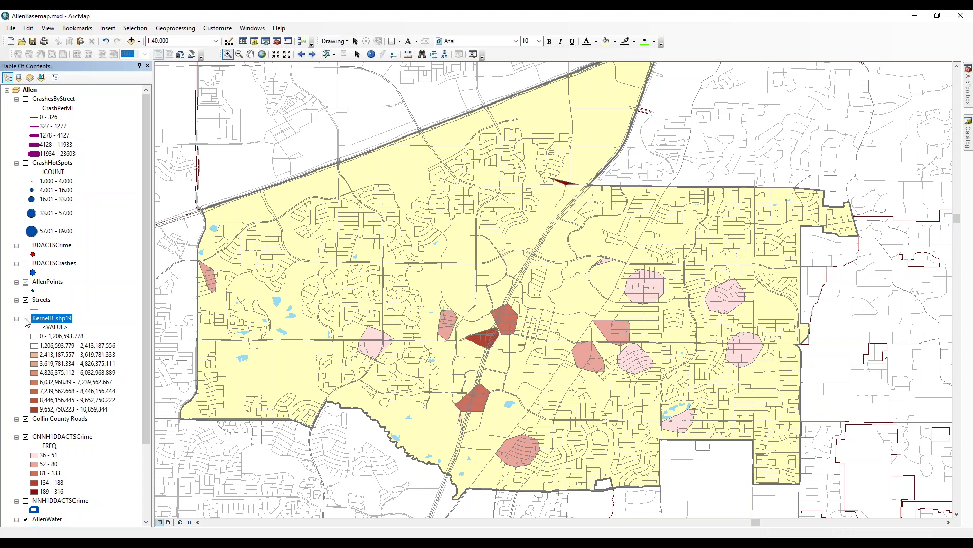
left_click(26, 319)
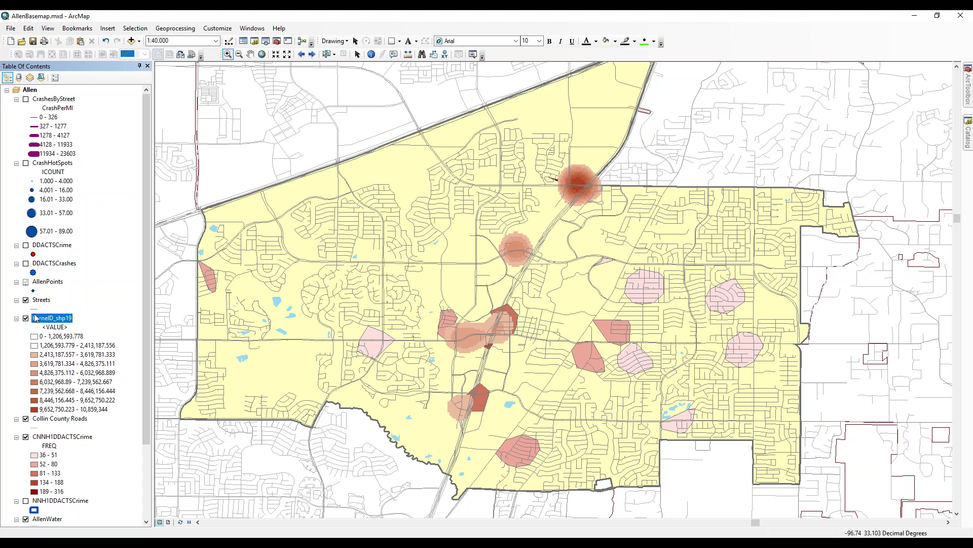
left_click(26, 436)
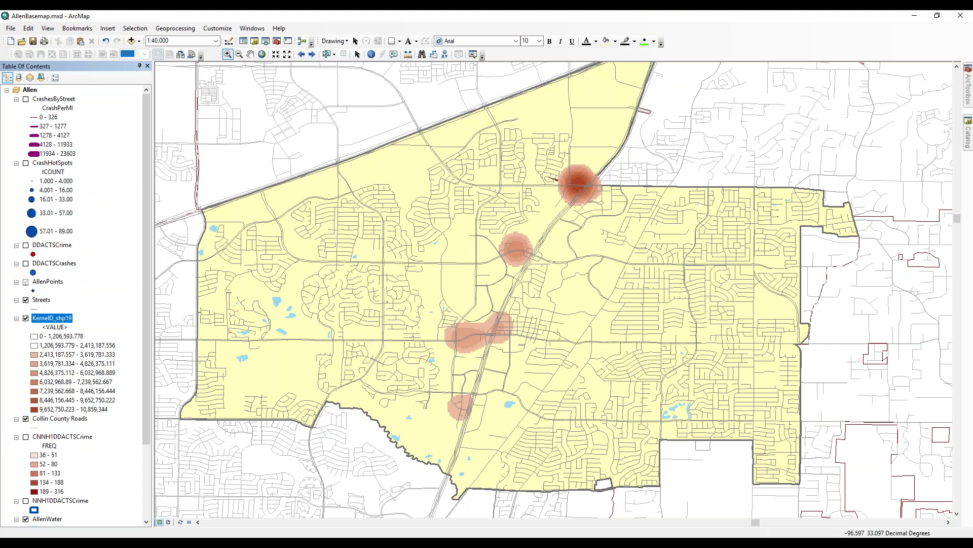
- Switch to CrimeStat IV, disable Nearest Neighbor Hierarchical Spatial Clustering, and open the reference file grid settings of the data setup
key("alt+Tab")
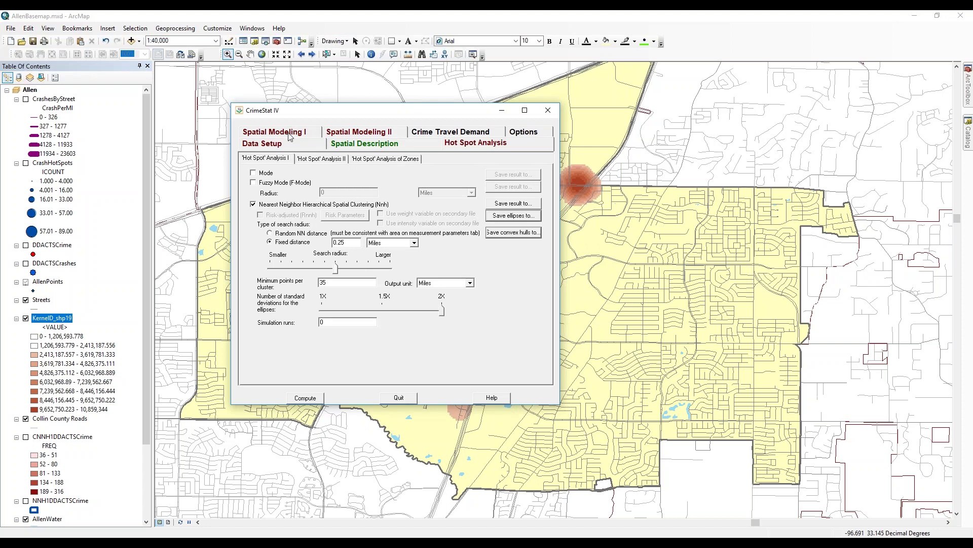
left_click(253, 205)
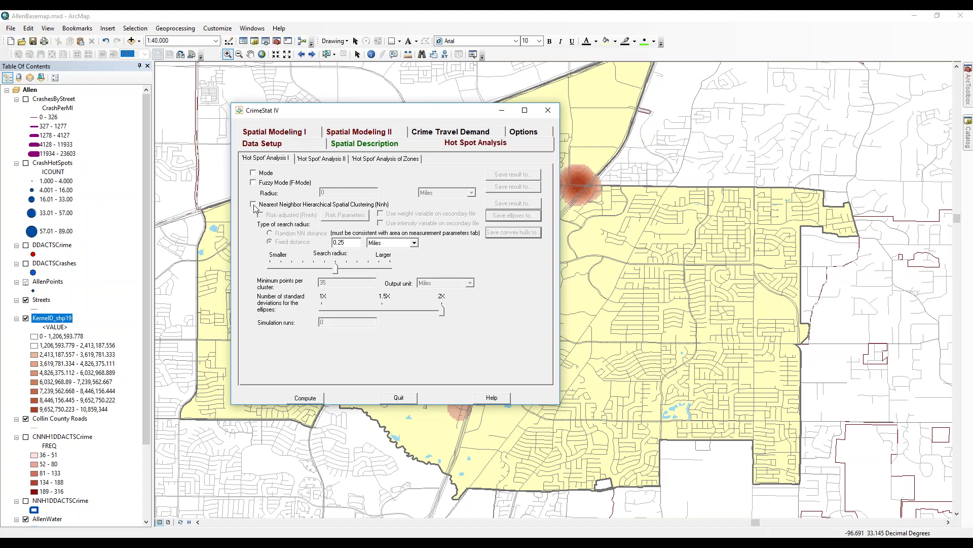
left_click(273, 135)
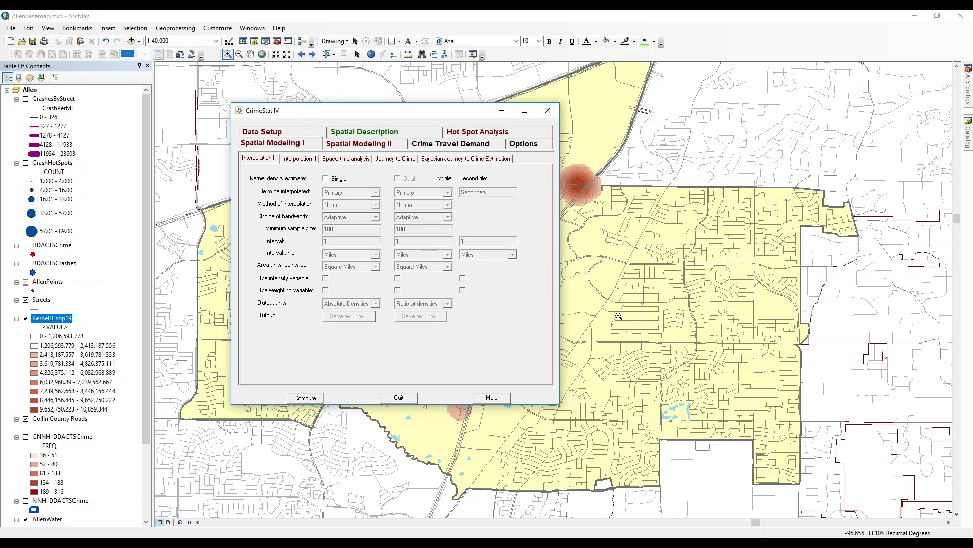
left_click(277, 132)
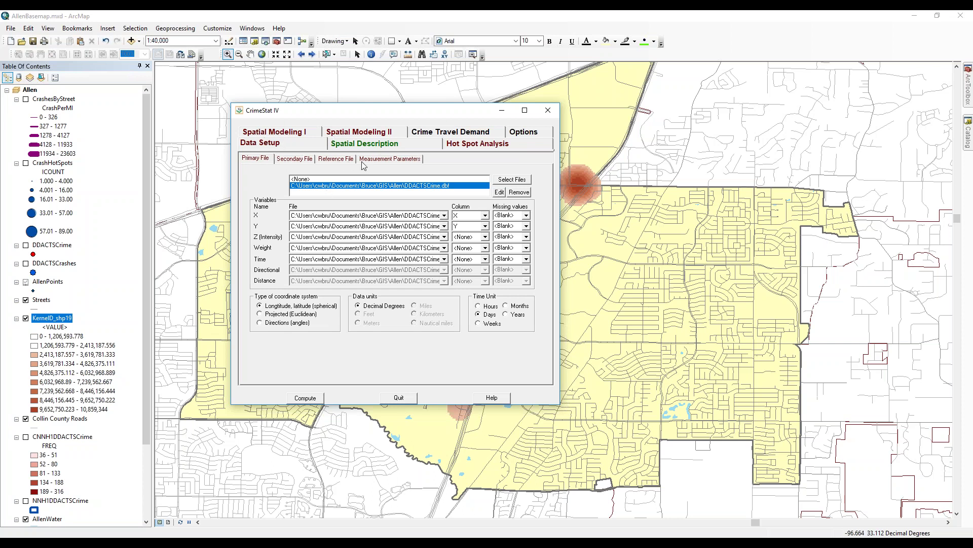
left_click(335, 160)
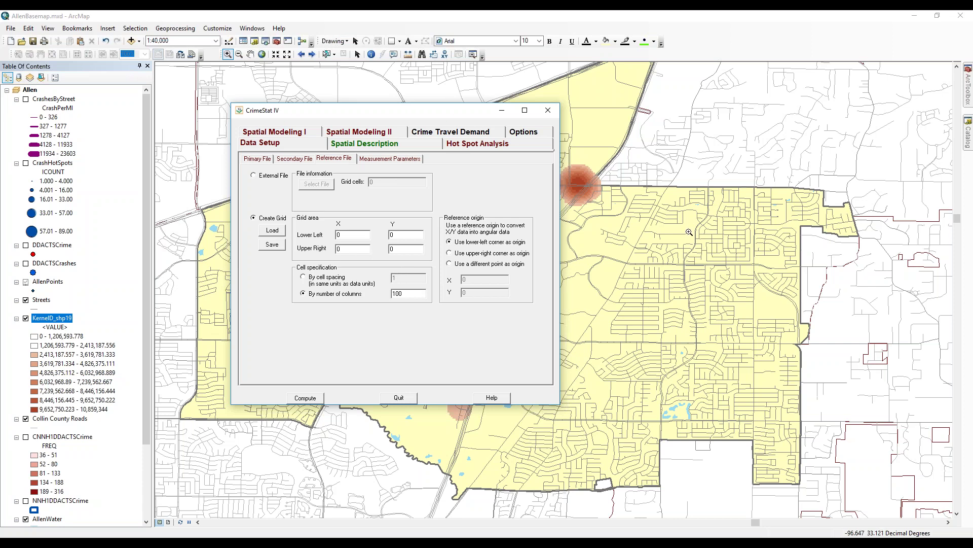
- Switch back to ArcMap and fit the whole of Allen in the map view at 1:50,000
left_click(643, 22)
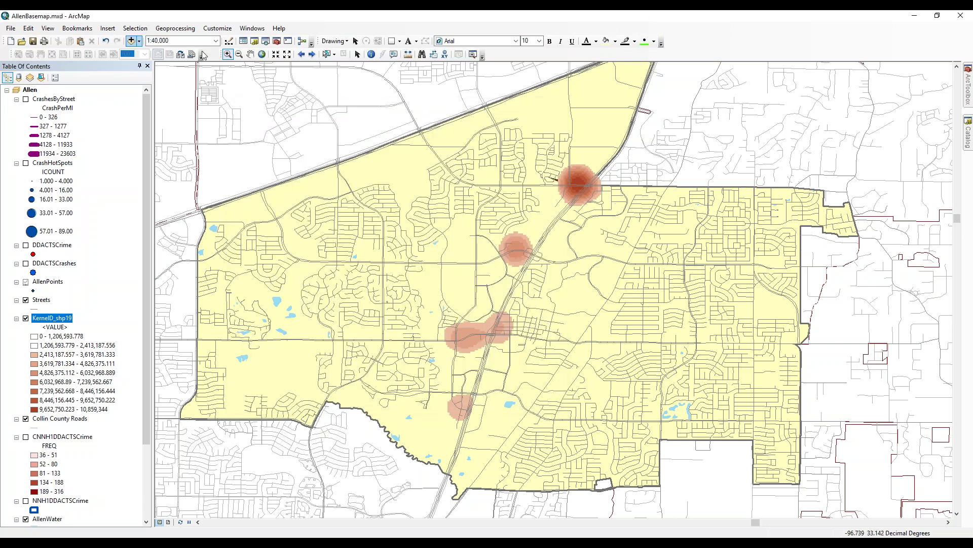
left_click(251, 54)
left_click_drag(314, 154, 312, 161)
left_click_drag(325, 214, 310, 241)
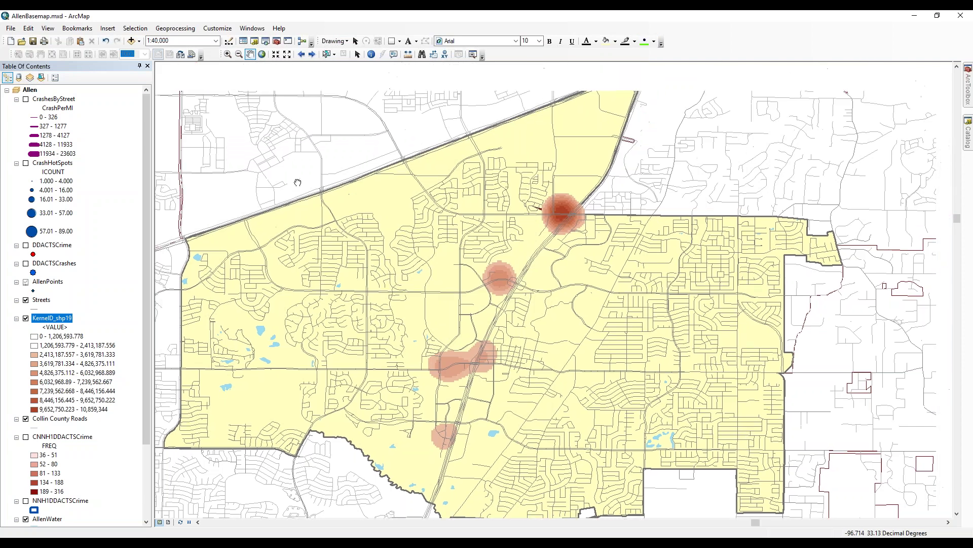
scroll(310, 241, "down", 1)
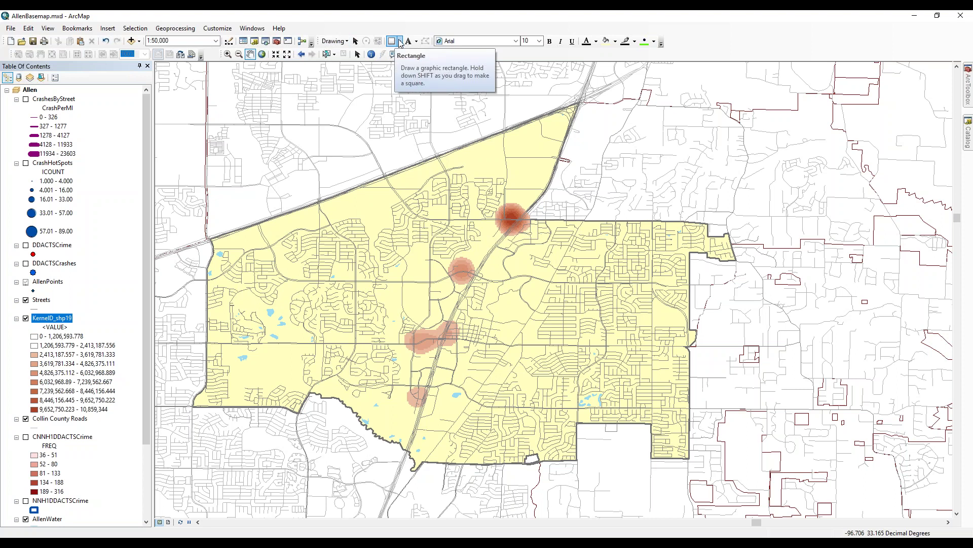
left_click(224, 30)
mouse_move(233, 40)
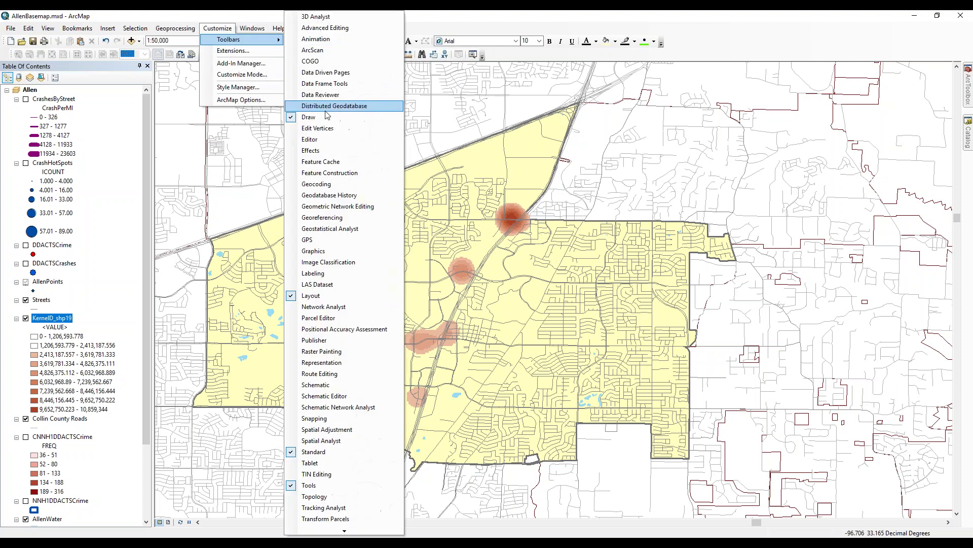
left_click(418, 14)
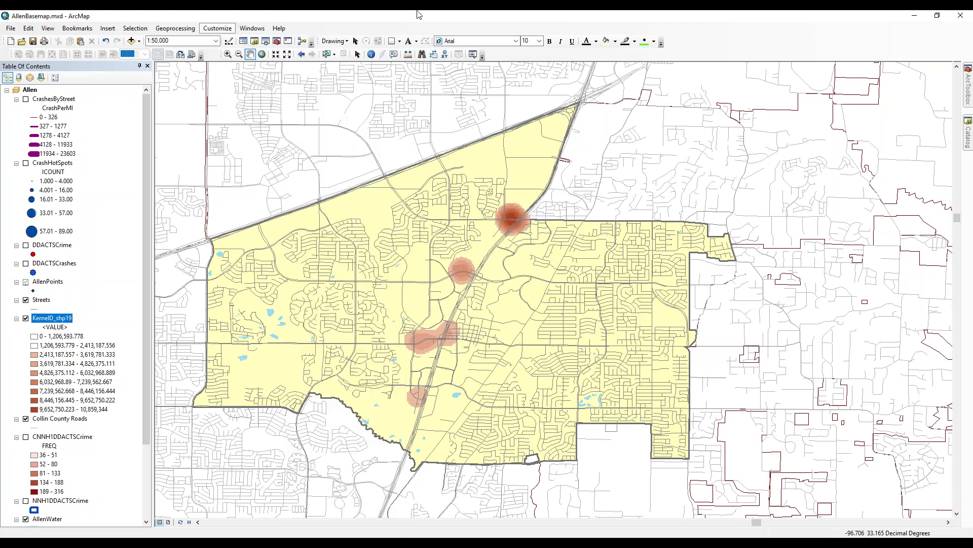
- Draw a graphic rectangle about 0.129 by 0.088 decimal degrees enclosing Allen and display its lower-left corner coordinates
left_click(393, 45)
mouse_move(193, 101)
left_mouse_down()
mouse_move(663, 422)
mouse_move(709, 475)
mouse_move(742, 475)
left_mouse_up()
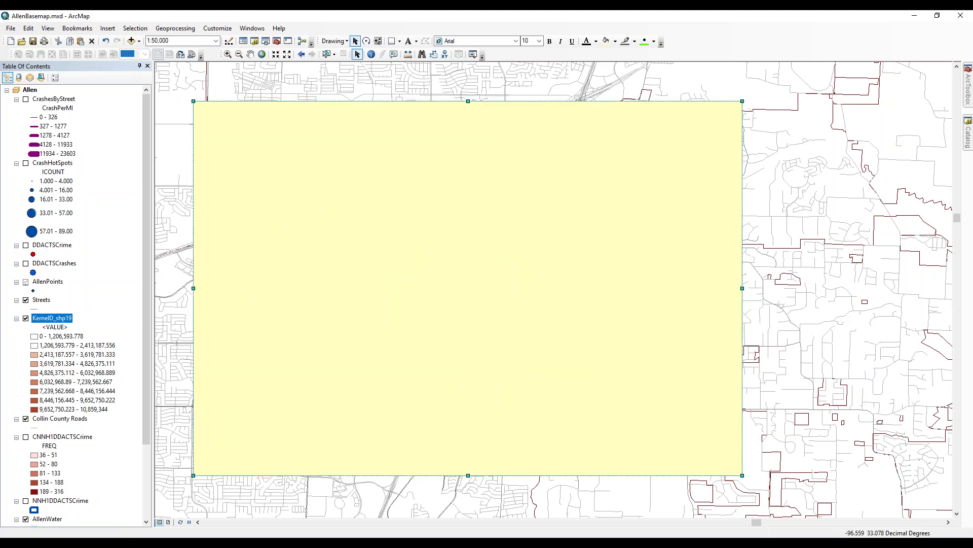
double_click(413, 250)
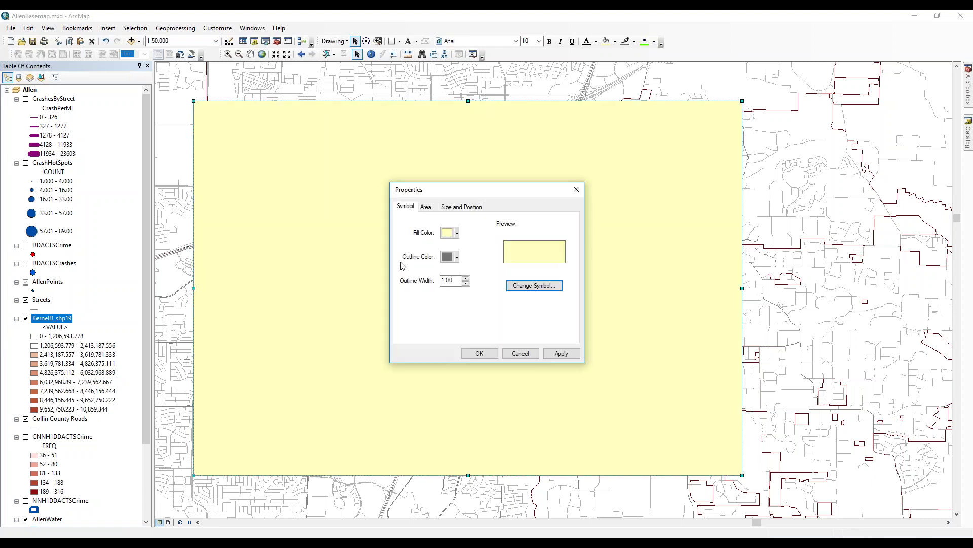
left_click(464, 210)
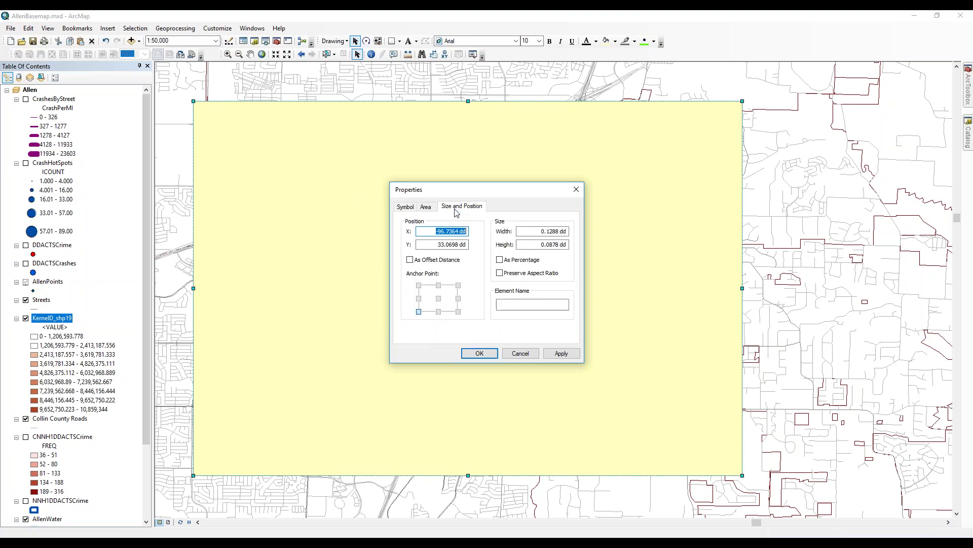
left_click(439, 299)
left_click(458, 285)
left_click(419, 312)
- In CrimeStat, set the reference grid's lower-left corner to -96.7364, 33.0698 and its upper-right corner to -96.6076, 33.1576, matching the ArcMap rectangle
key("alt+Tab")
left_click_drag(452, 110, 832, 107)
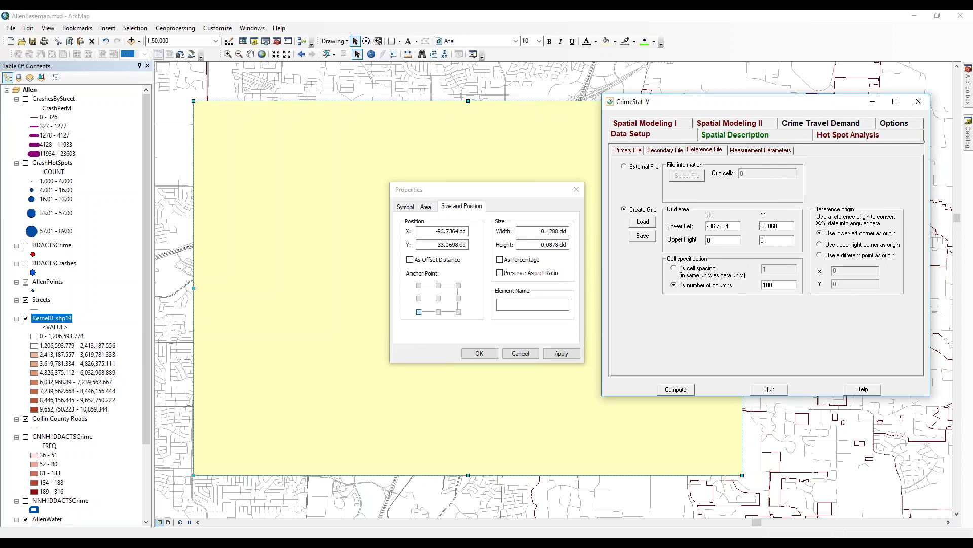
left_click(459, 285)
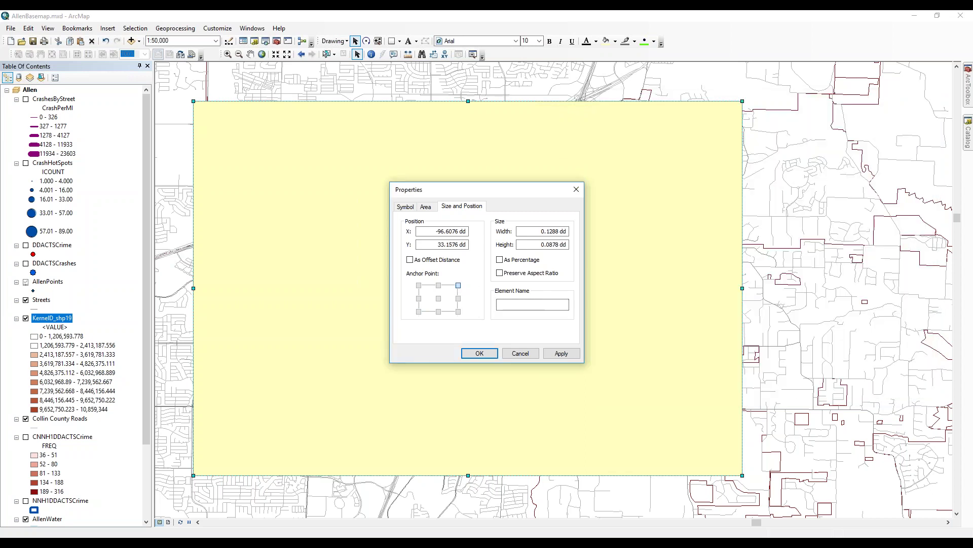
key("alt+Tab")
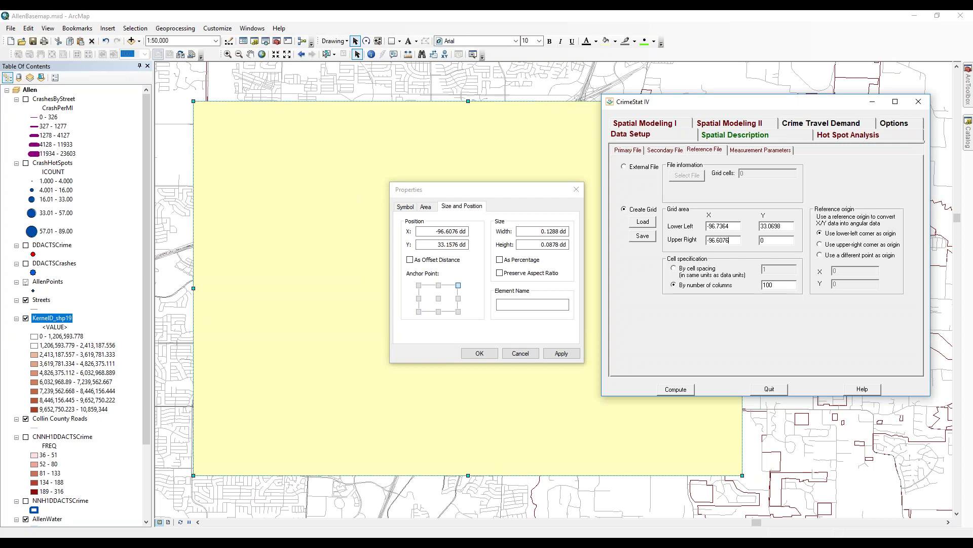
double_click(771, 238)
type("33.1576")
- Save the reference grid coordinates under the name Allen and check the list of saved coordinate sets
left_click(644, 237)
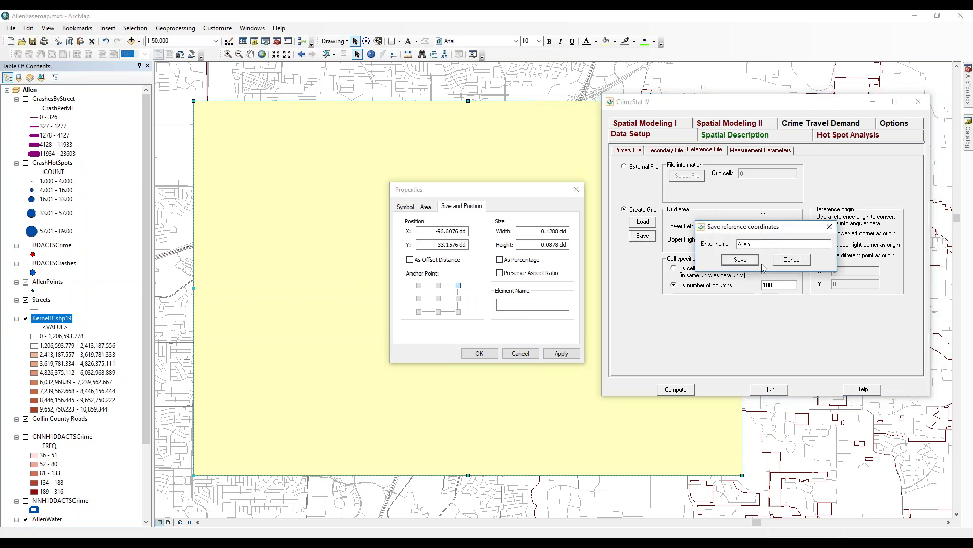
left_click(740, 259)
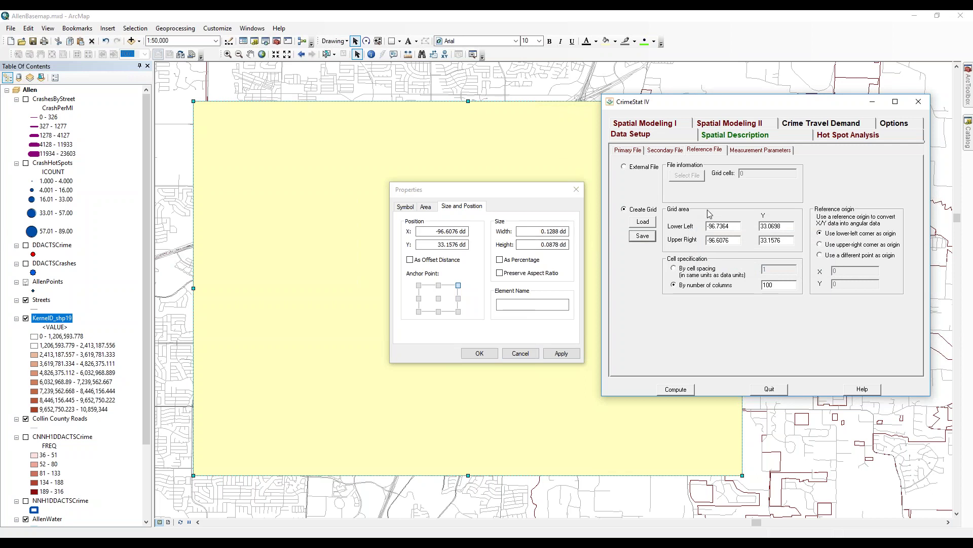
left_click(643, 222)
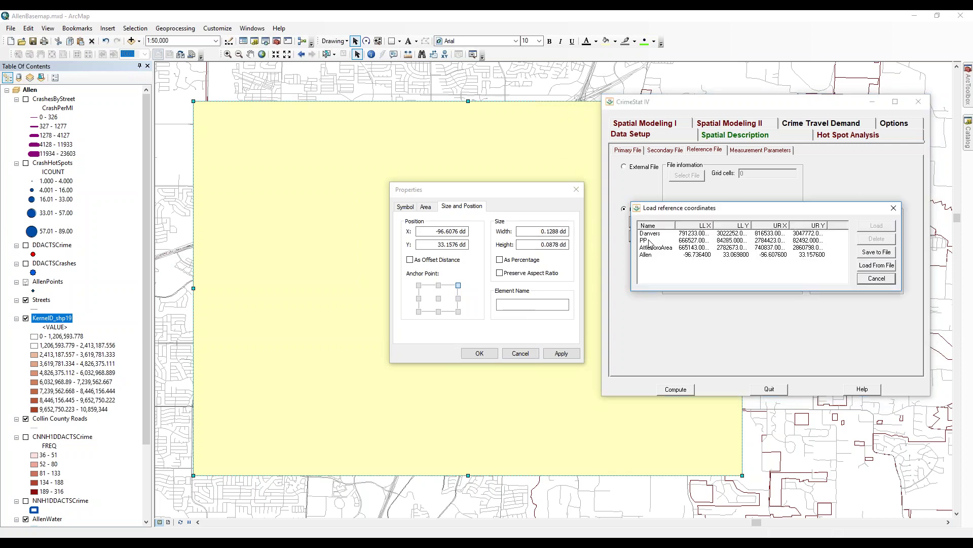
left_click(877, 279)
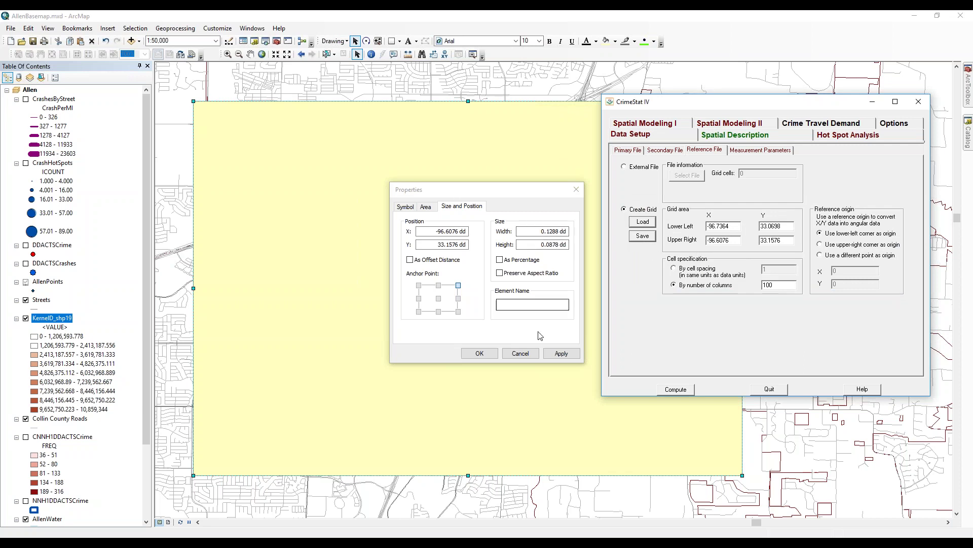
- Close the rectangle's properties in ArcMap without changes and delete the rectangle from the map
left_click(520, 353)
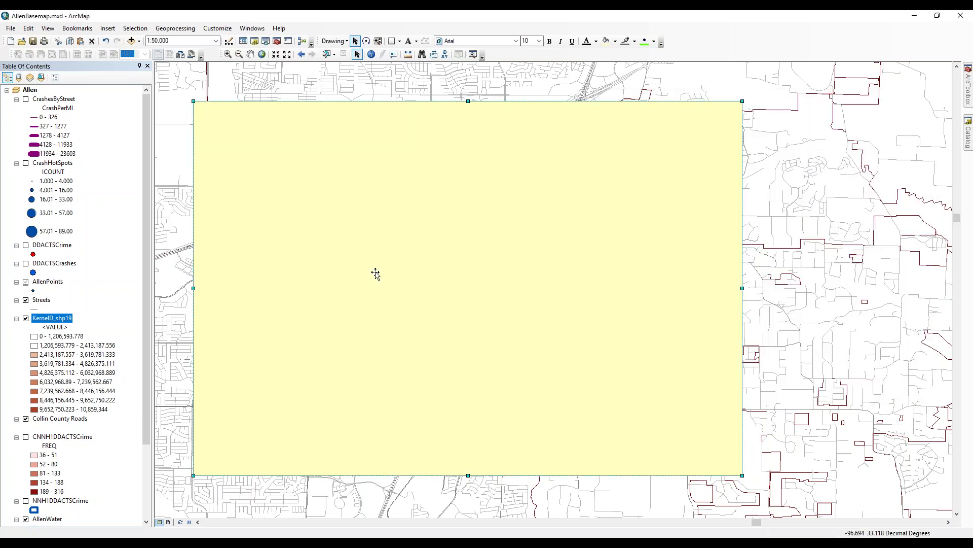
key("Delete")
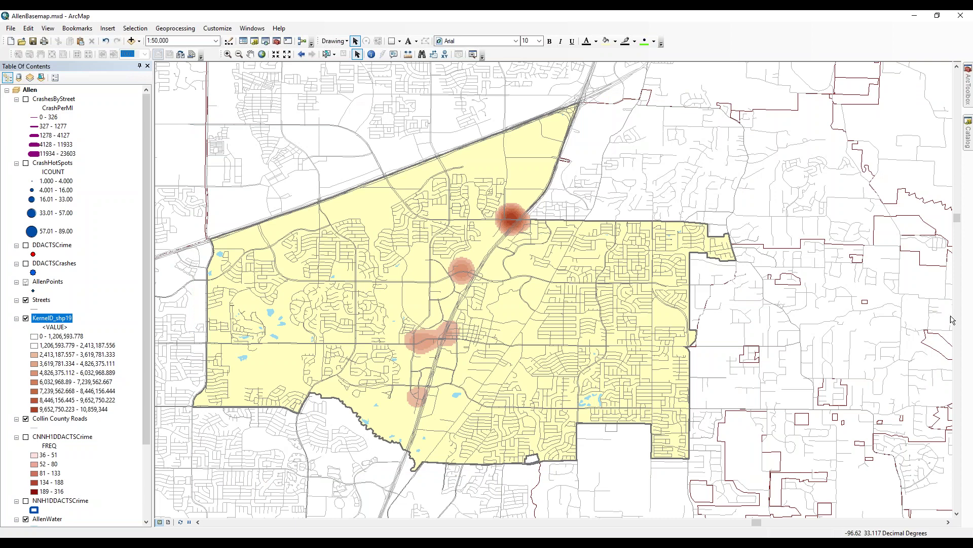
- Switch to CrimeStat and specify the reference grid's cells by number of columns, using 300 columns
key("alt+Tab")
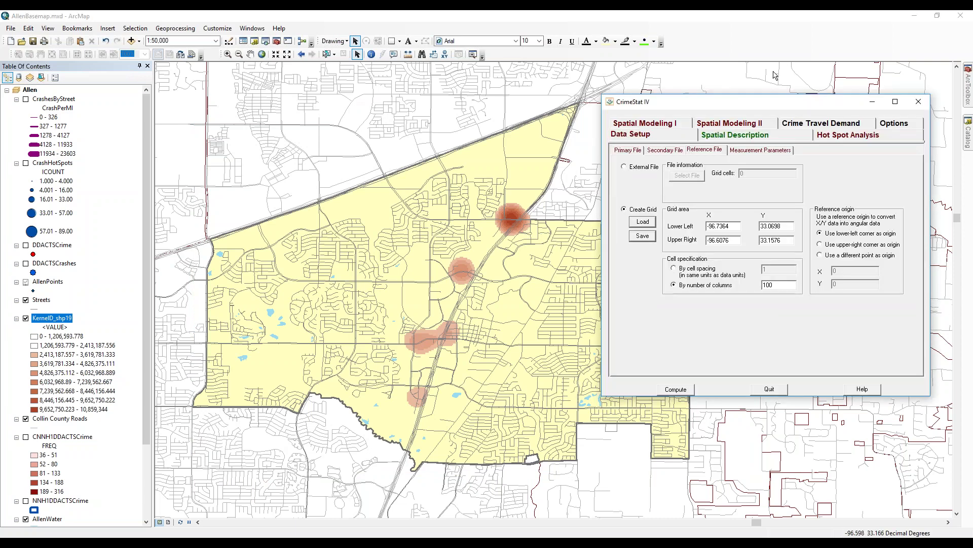
left_click_drag(708, 101, 413, 101)
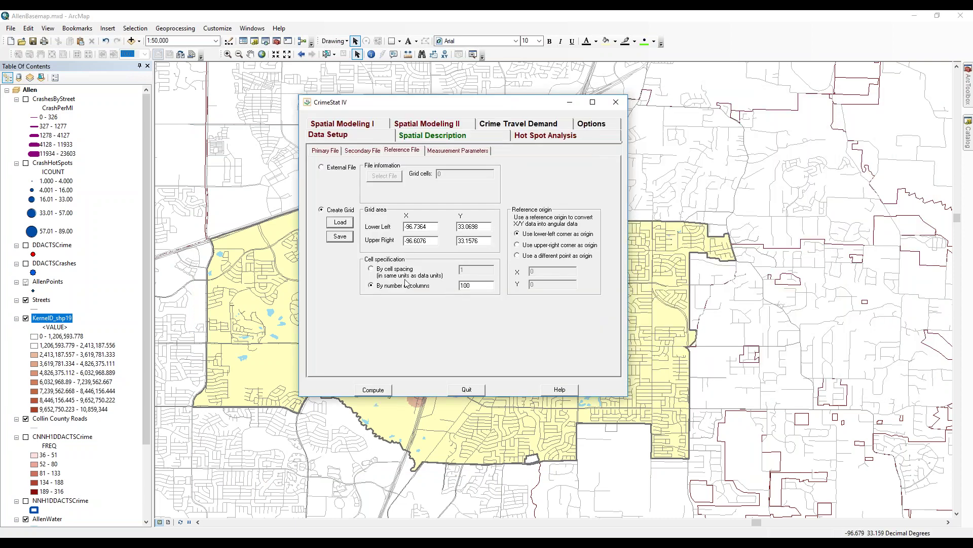
left_click(392, 271)
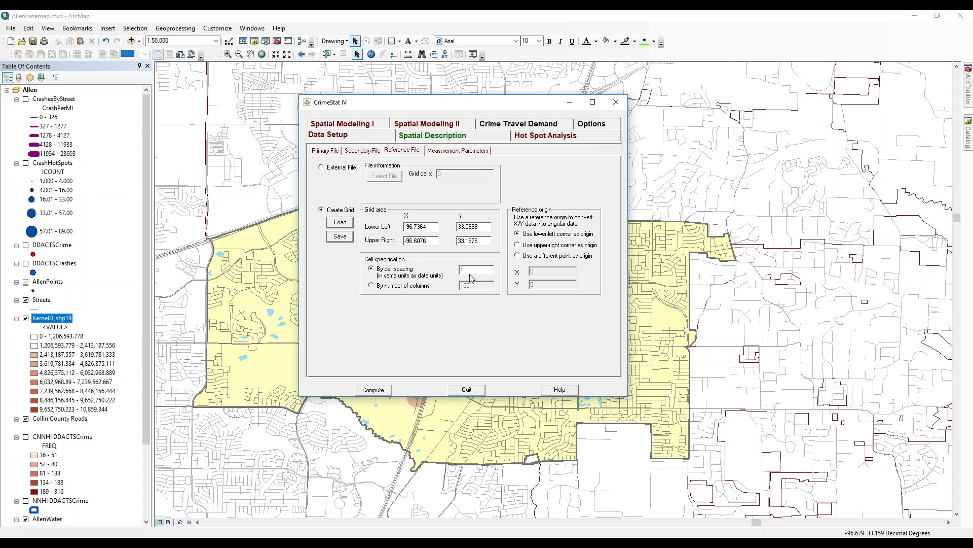
left_click(392, 287)
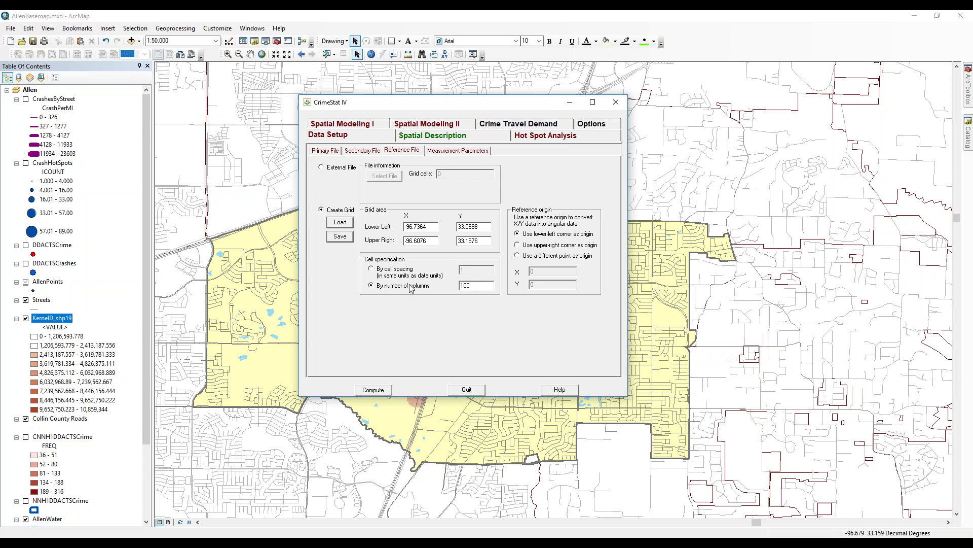
left_click(398, 272)
left_click(394, 286)
double_click(475, 287)
type("3")
- Enable a single kernel density estimate with Quartic interpolation and a fixed interval bandwidth of 0.5 miles
left_click(345, 125)
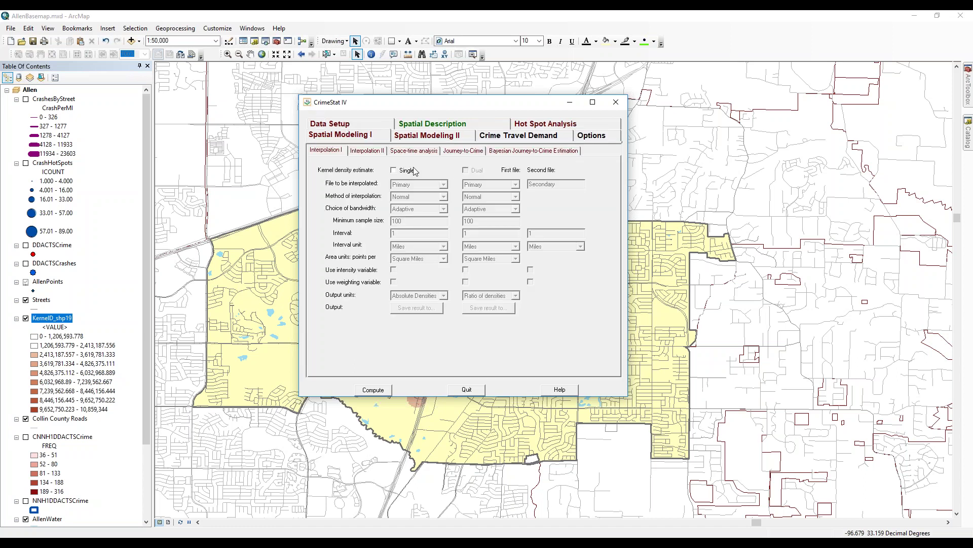
left_click(394, 170)
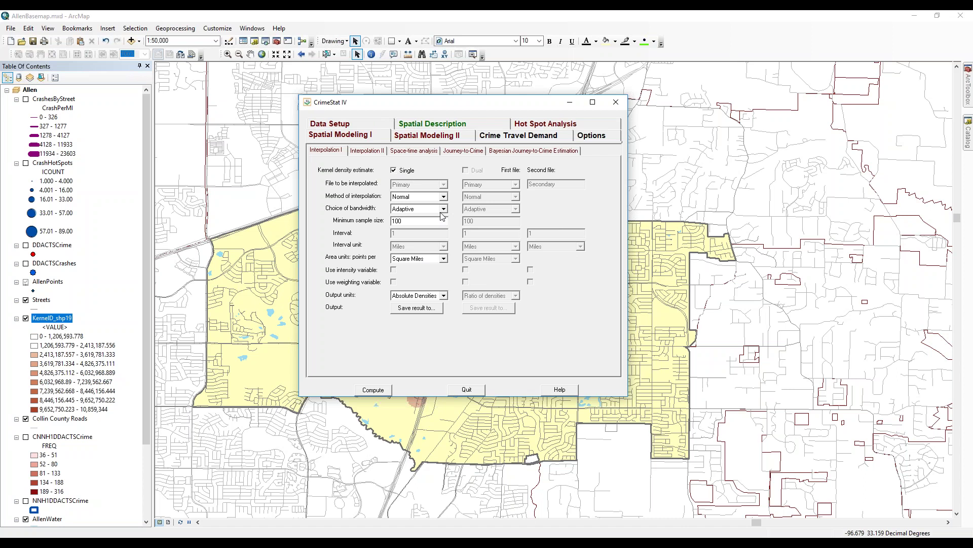
left_click(426, 198)
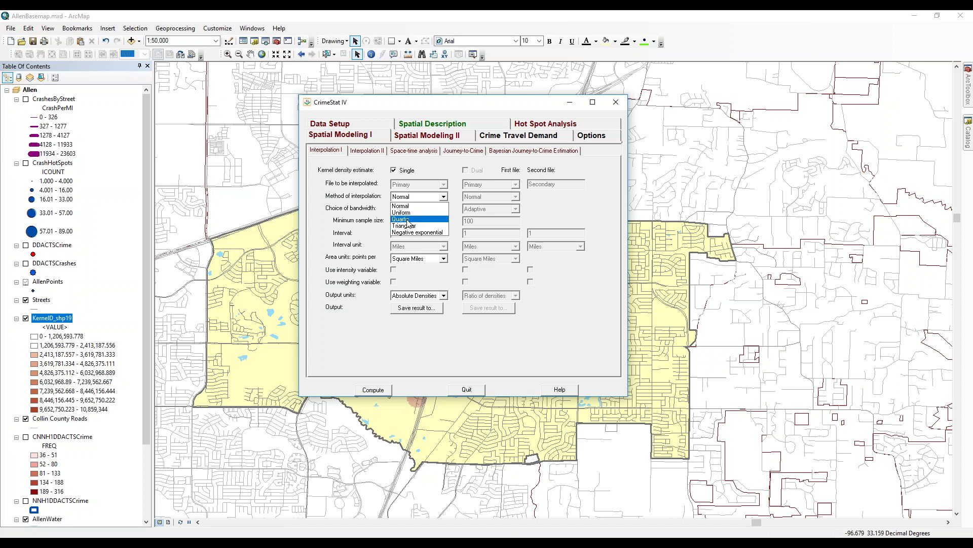
left_click(408, 220)
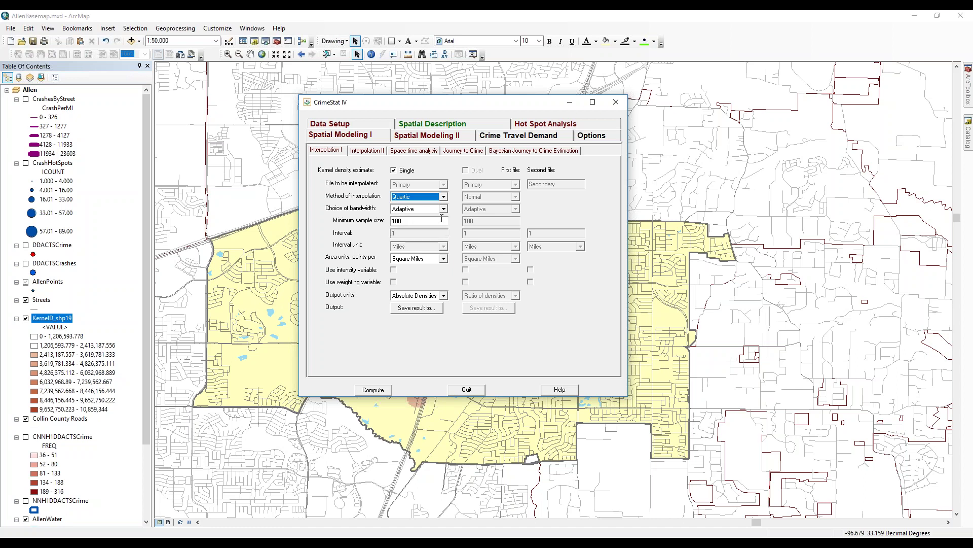
left_click(412, 209)
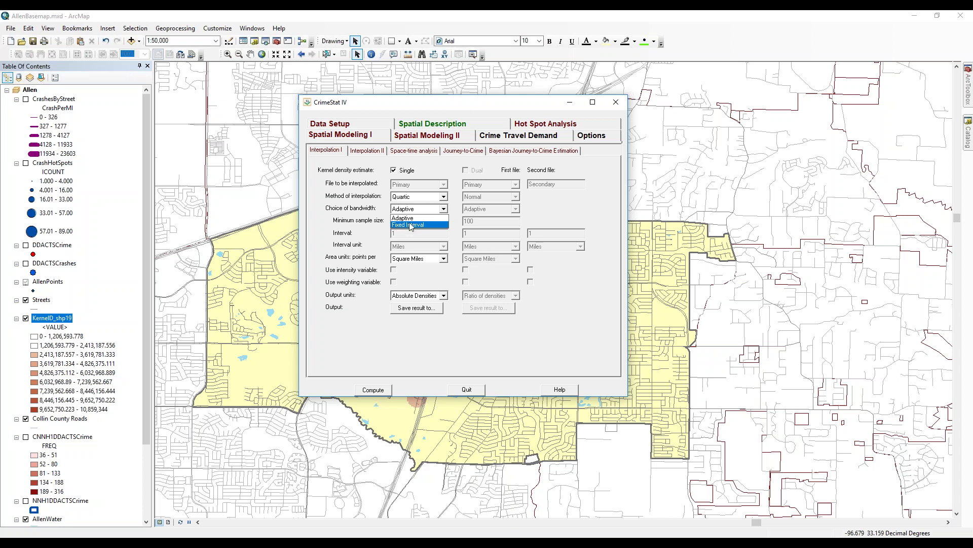
left_click(410, 225)
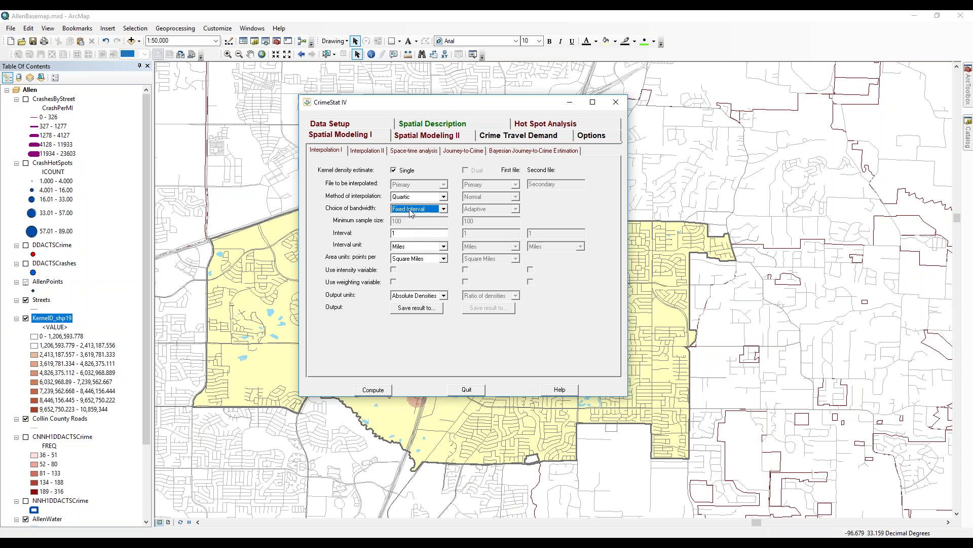
key("Tab")
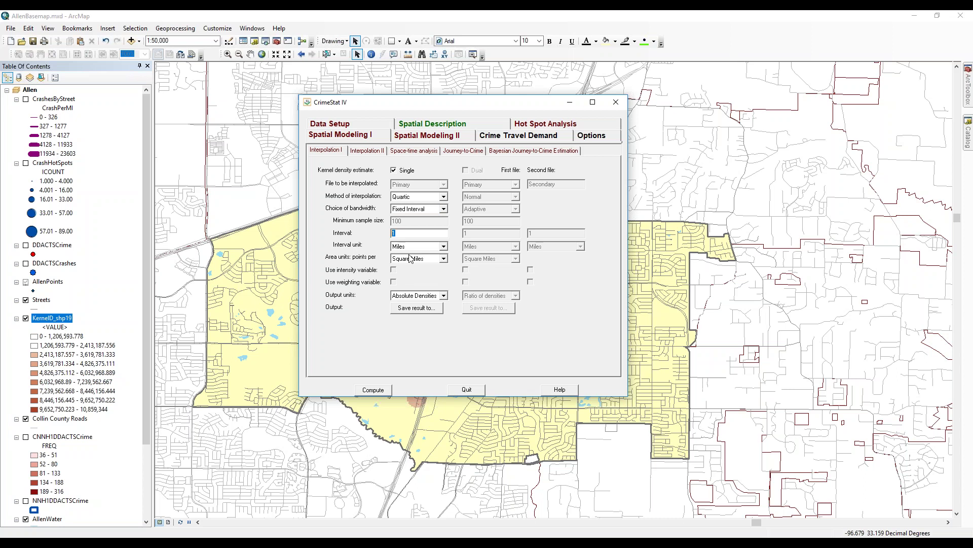
type("0.5")
- Save the kernel density output as an ArcView 'SHP' file named DDACTSCrime, run the computation and close its results
left_click(422, 309)
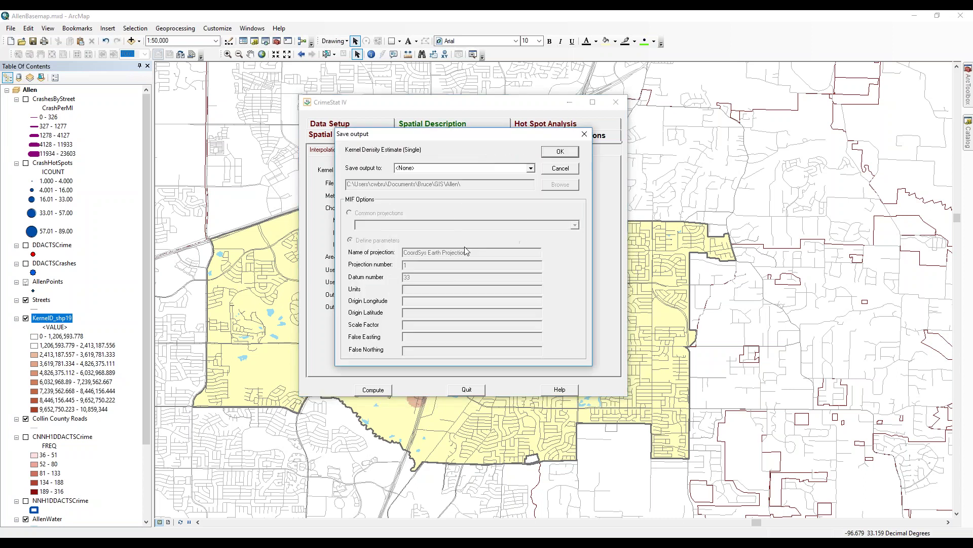
left_click(531, 168)
left_click(491, 185)
left_click(495, 185)
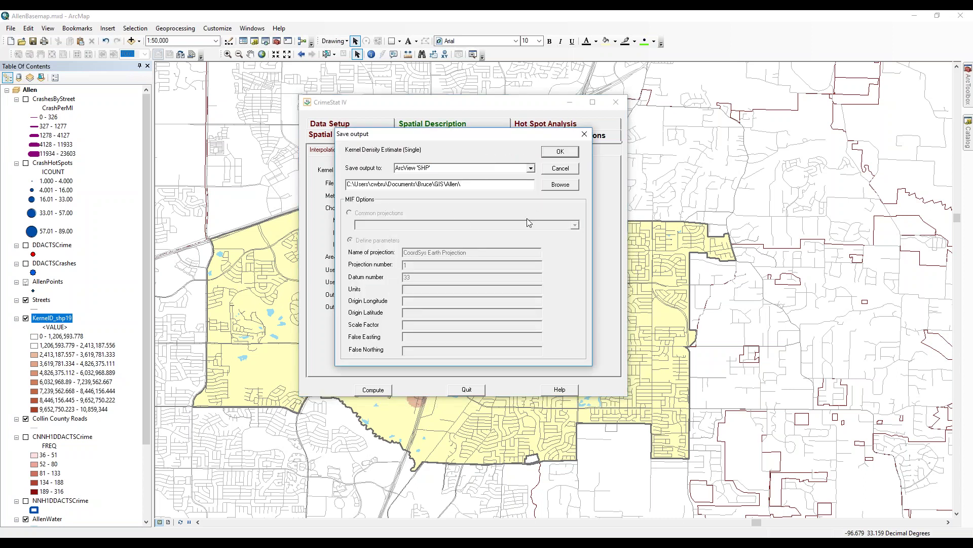
type("DDACTSCrime")
left_click(560, 151)
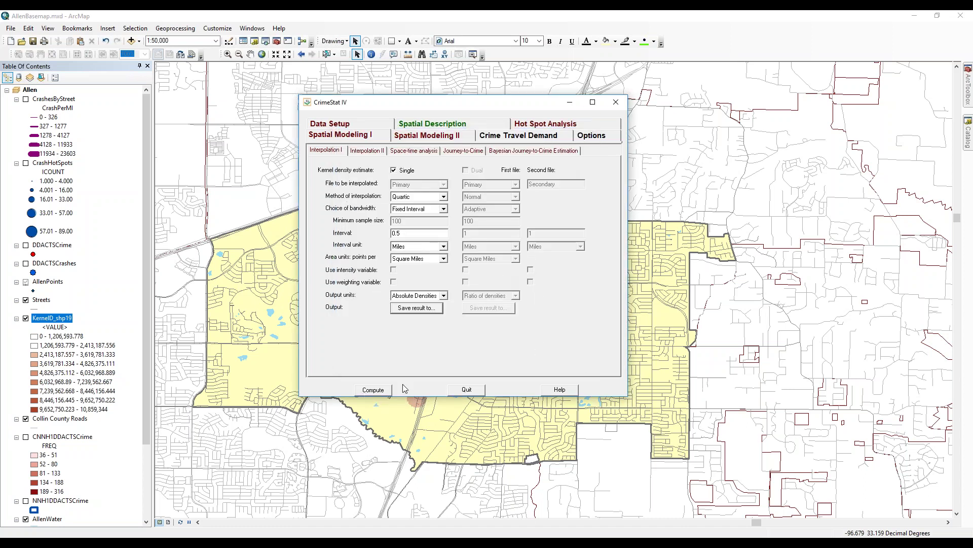
left_click(374, 391)
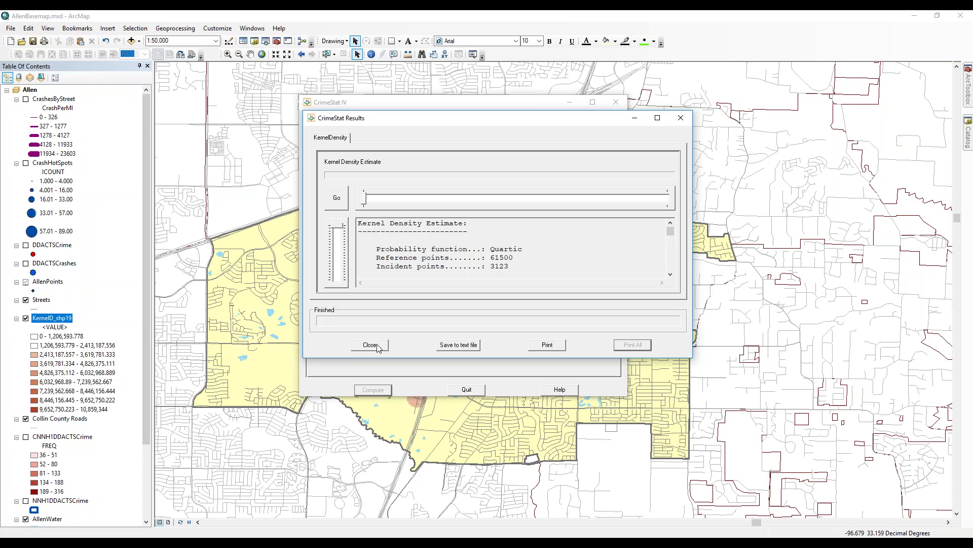
left_click(370, 344)
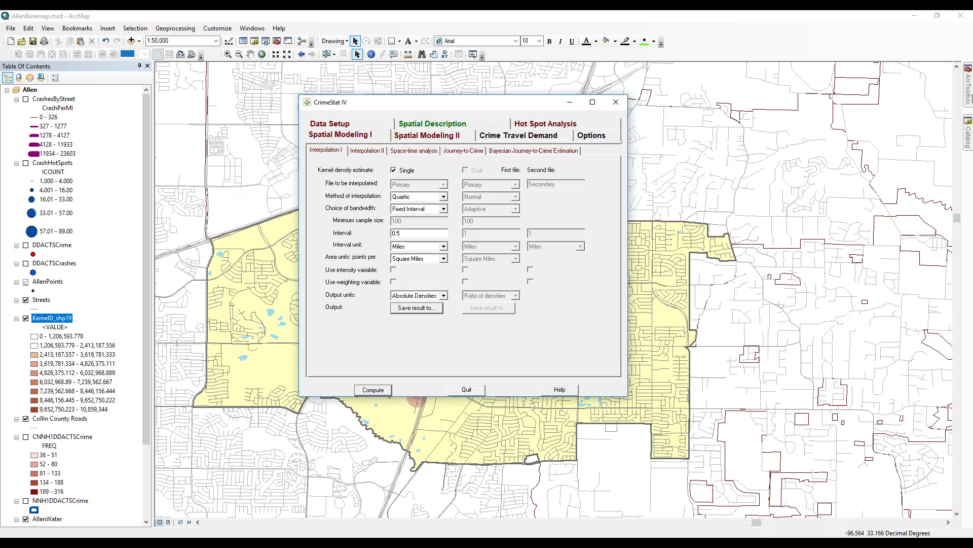
- Switch to ArcMap and refresh the Allen folder in the catalog
left_click(966, 136)
mouse_move(965, 137)
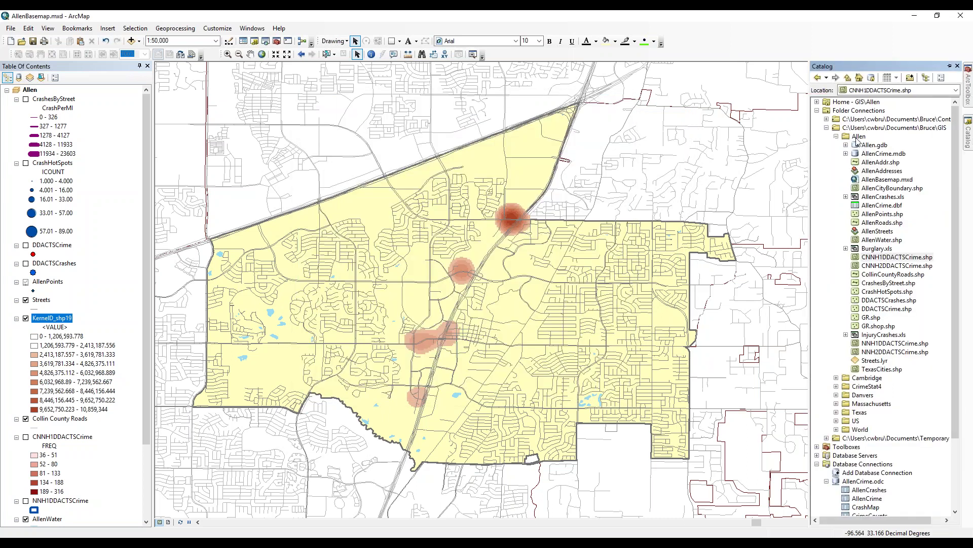
right_click(858, 138)
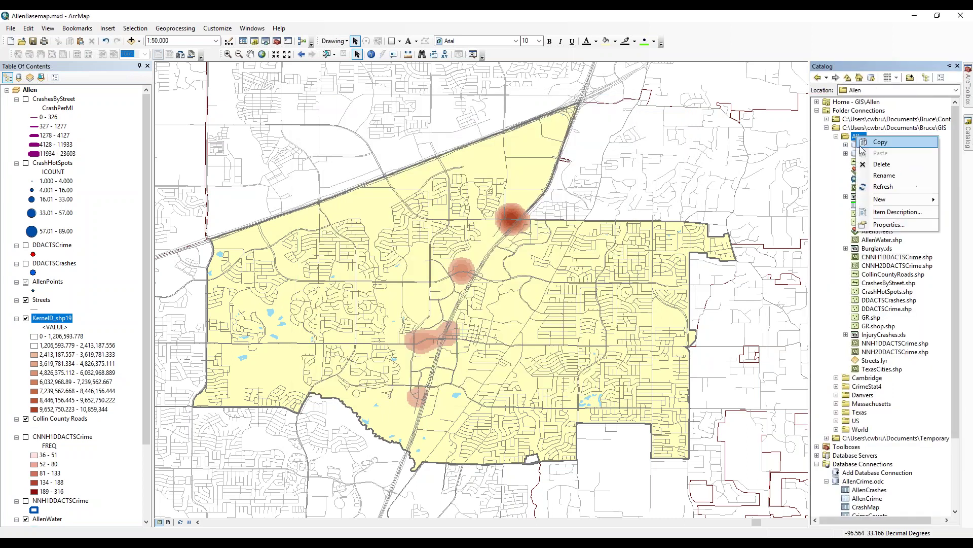
left_click(885, 187)
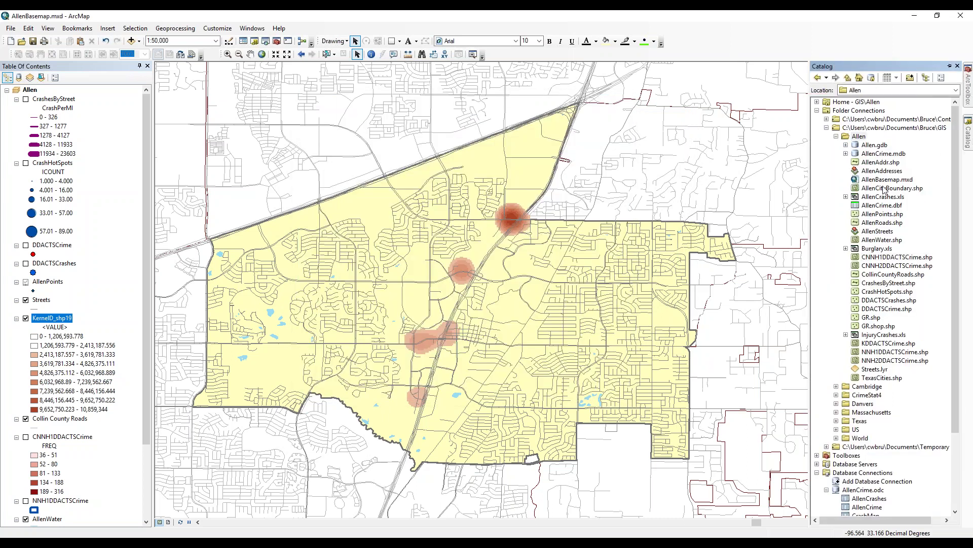
- Check the coordinate system of KDDACTSCrime.shp and add the shapefile to the map, dismissing the coordinate system warning
left_click(891, 344)
right_click(890, 344)
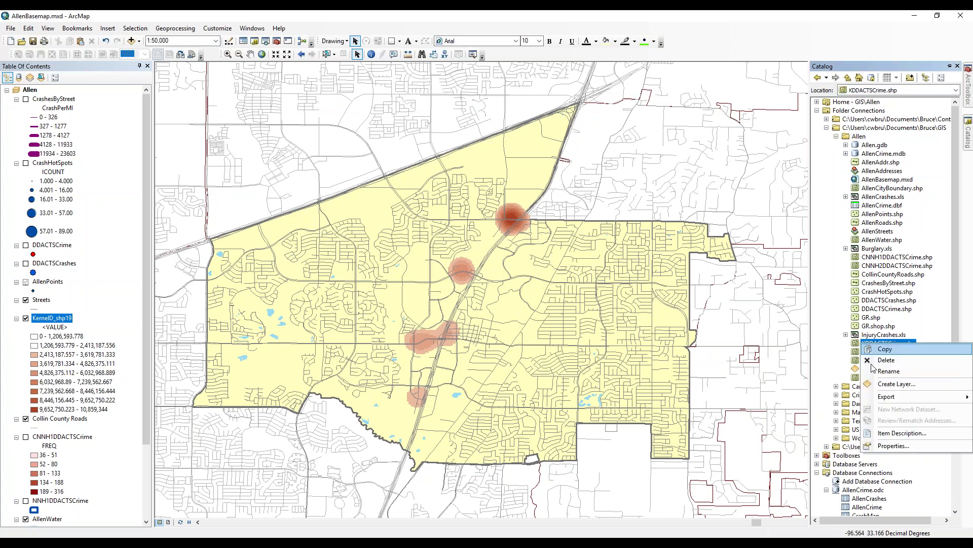
left_click(900, 446)
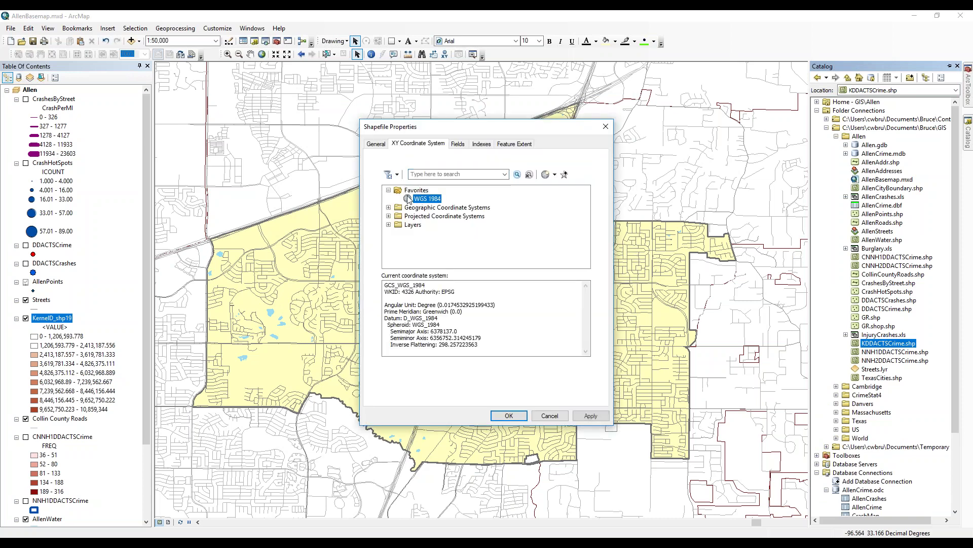
left_click(509, 415)
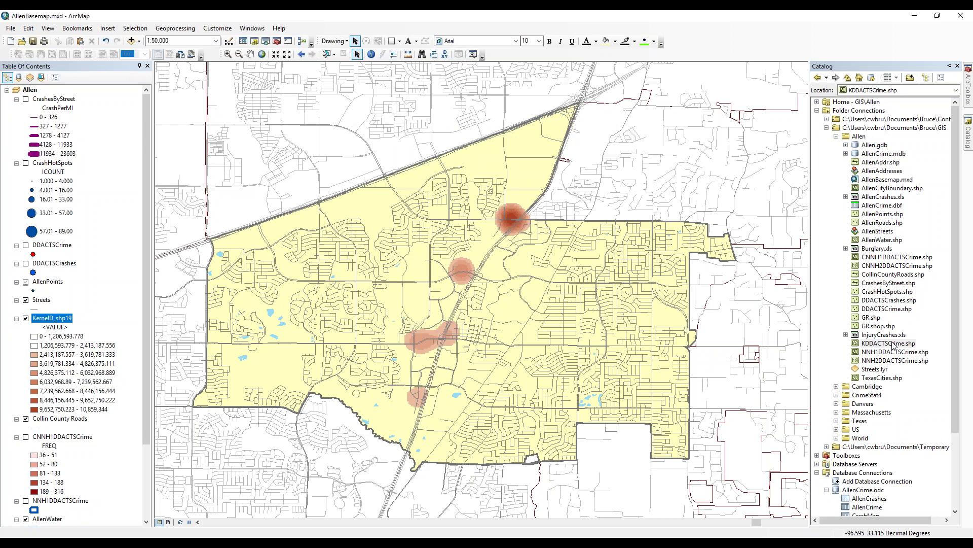
left_click_drag(895, 345, 497, 310)
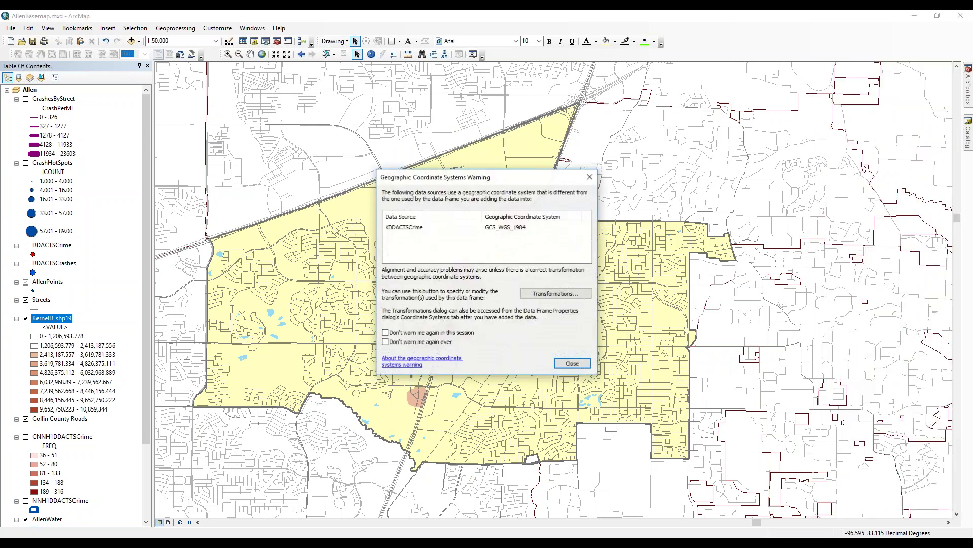
left_click(572, 363)
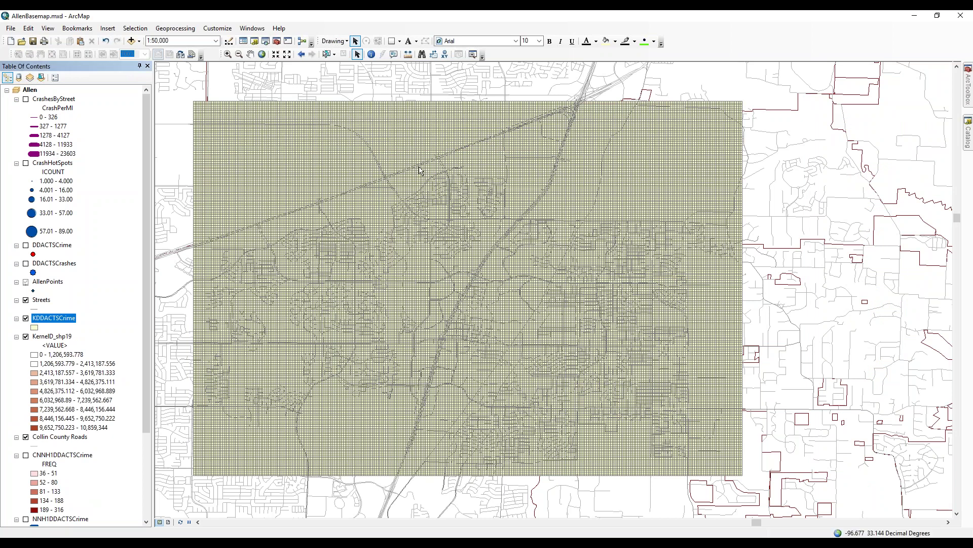
- Hide the KernelD_shp19 layer and set the KDDACTSCrime layer's symbology to graduated colors based on the Z field
left_click(26, 337)
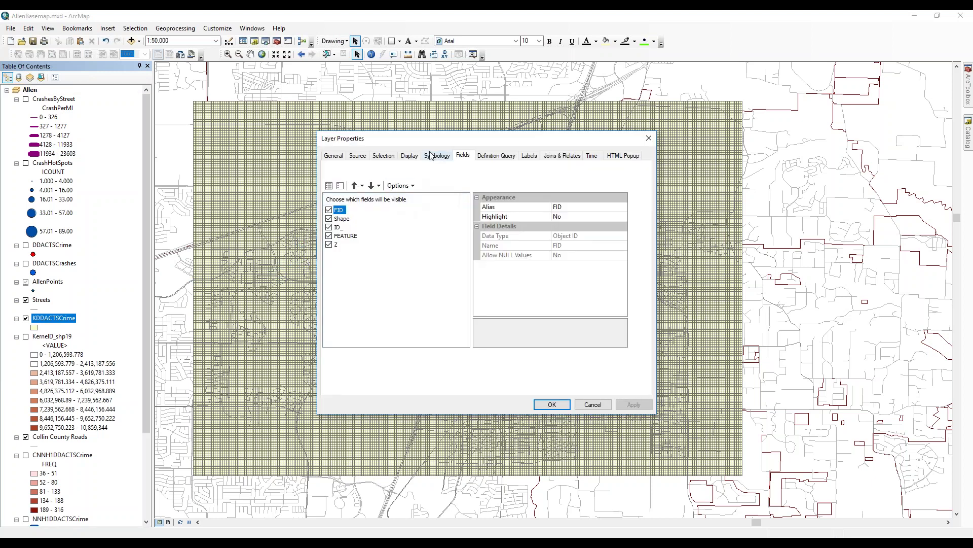
left_click(436, 157)
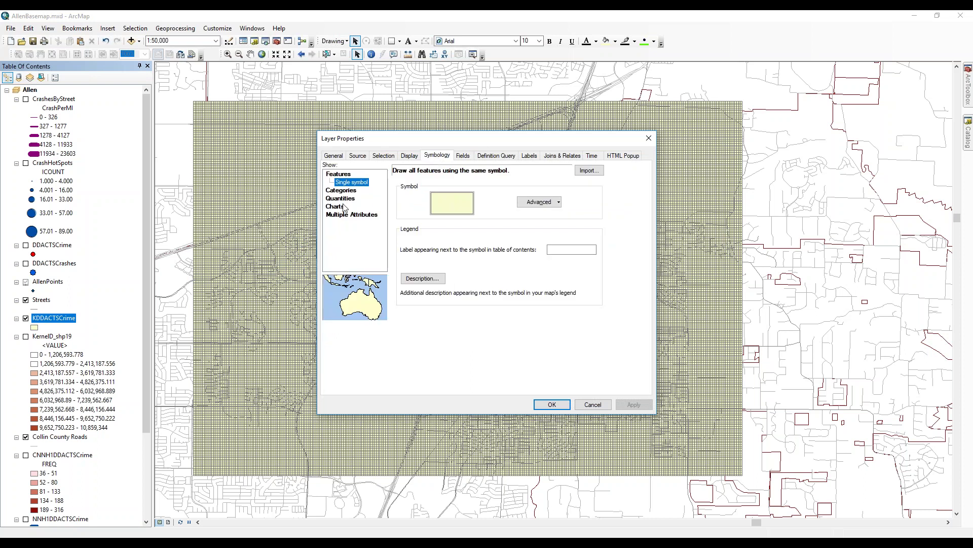
left_click(342, 200)
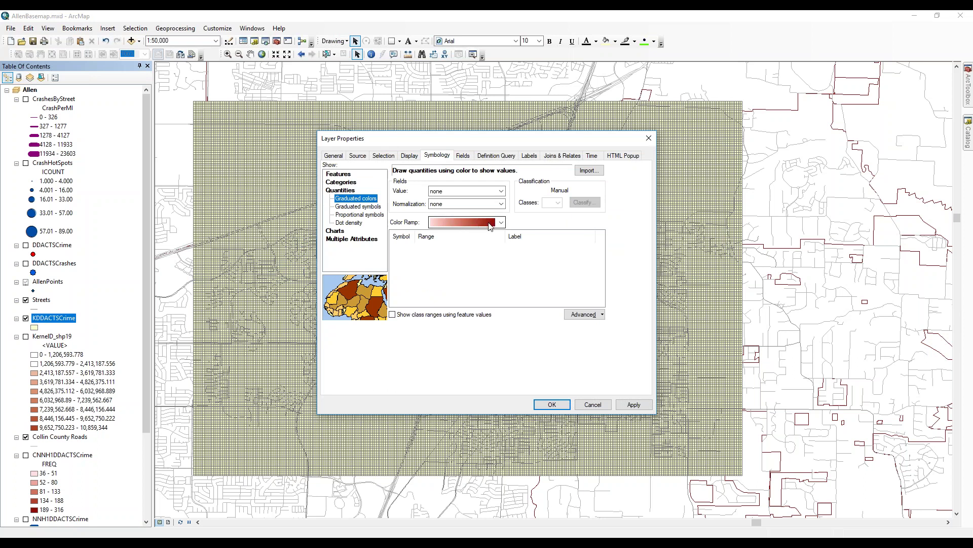
left_click(473, 193)
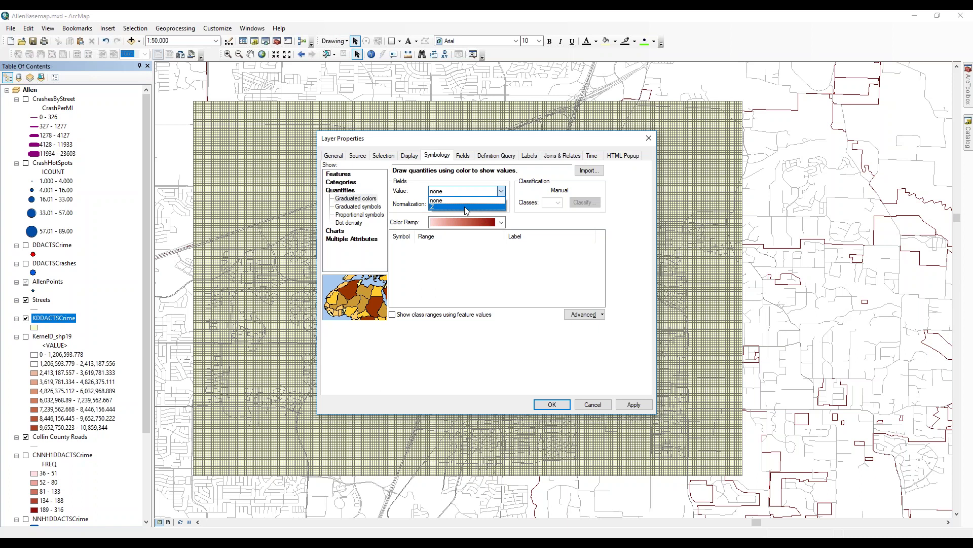
left_click(466, 207)
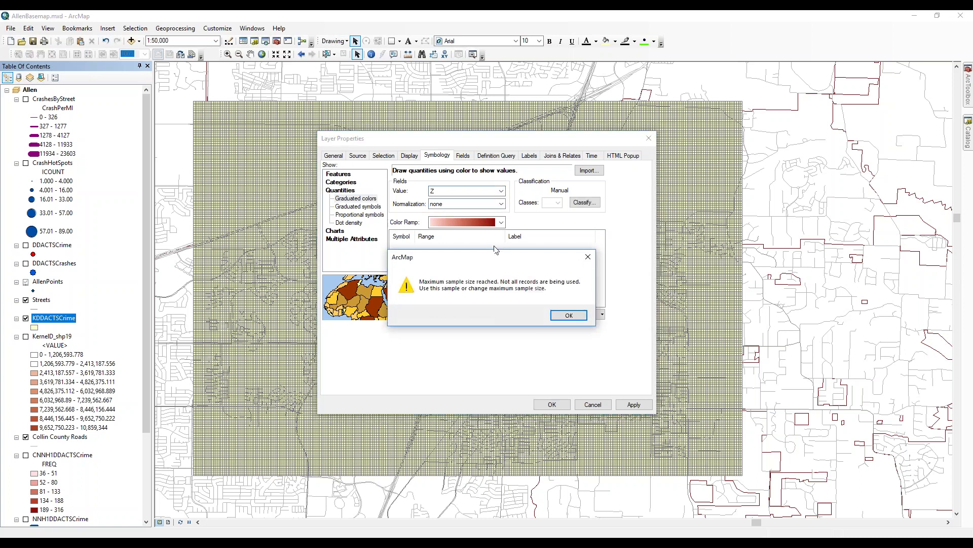
left_click(569, 316)
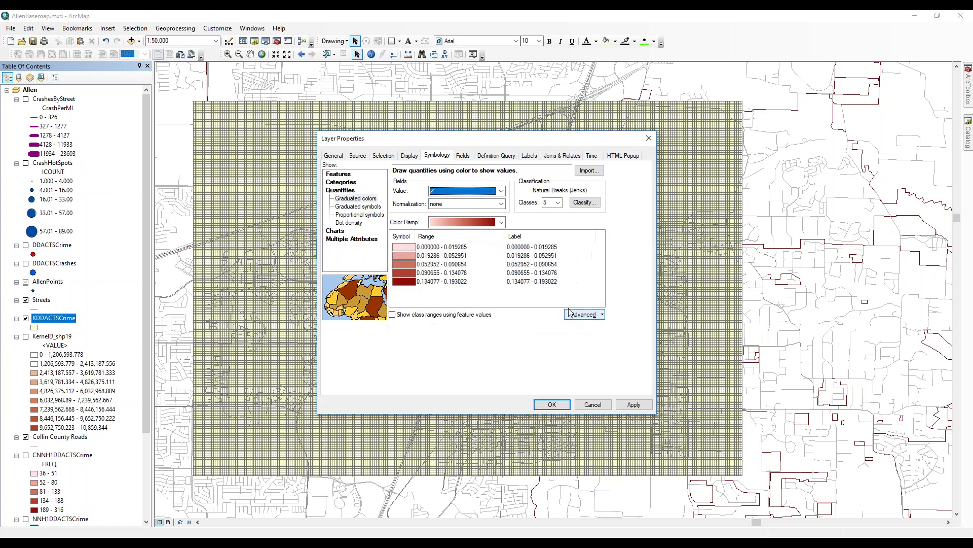
- Set the classification's maximum sample size to 1000000, reselect Z as the value field and apply the symbology to KDDACTSCrime
left_click(585, 203)
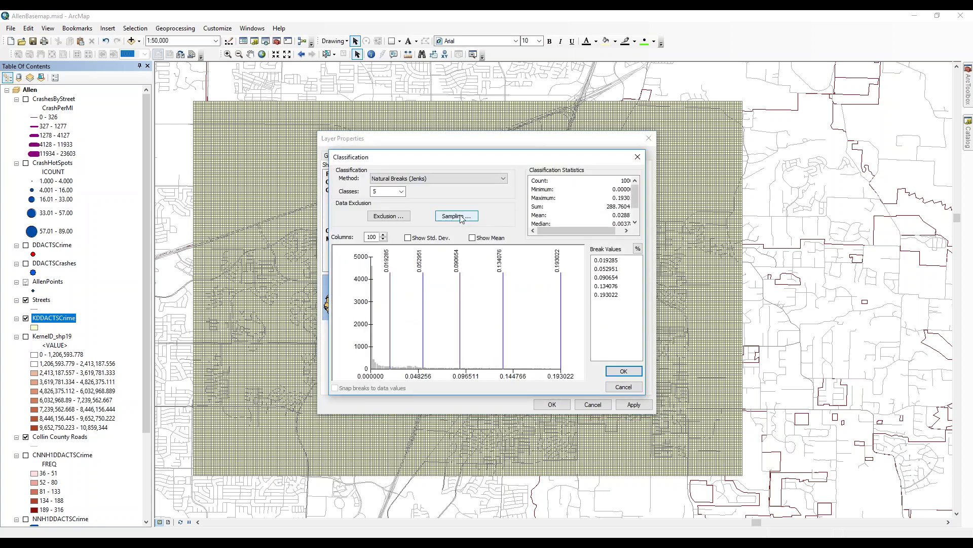
left_click(457, 216)
left_click(533, 253)
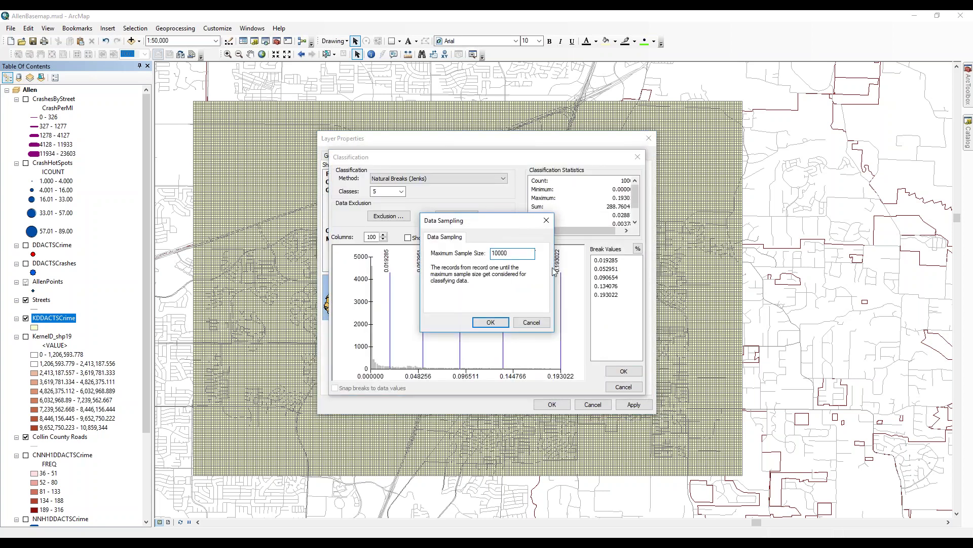
type("00")
left_click(488, 322)
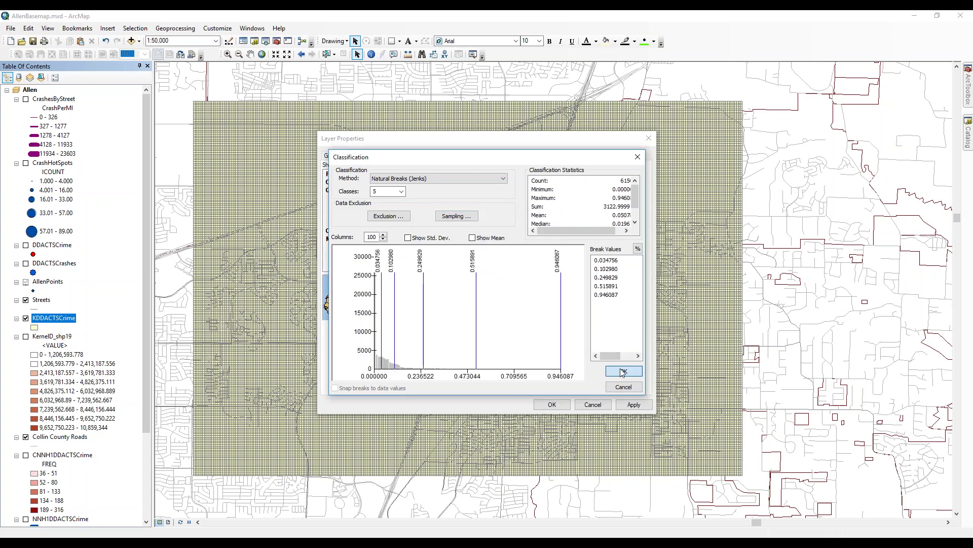
left_click(623, 372)
left_click(476, 190)
left_click(473, 207)
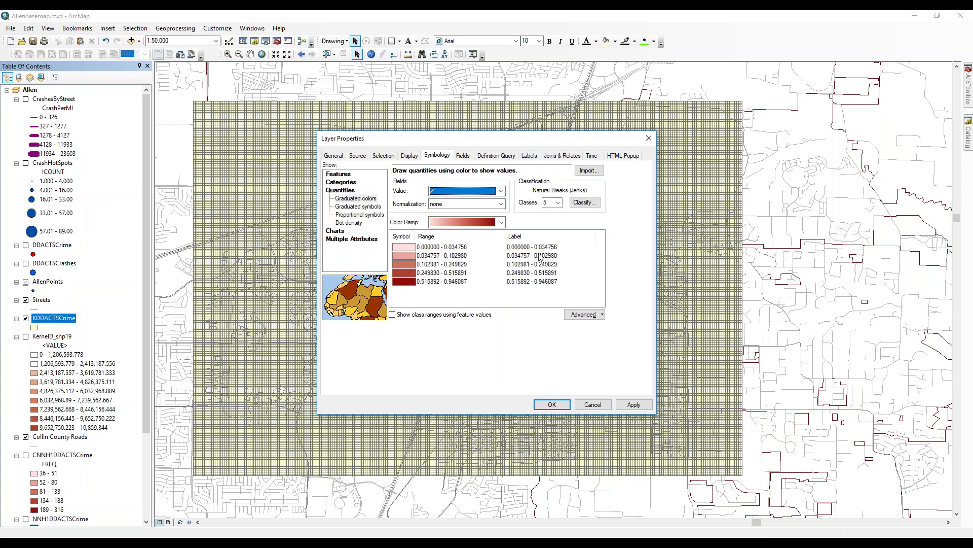
left_click(563, 401)
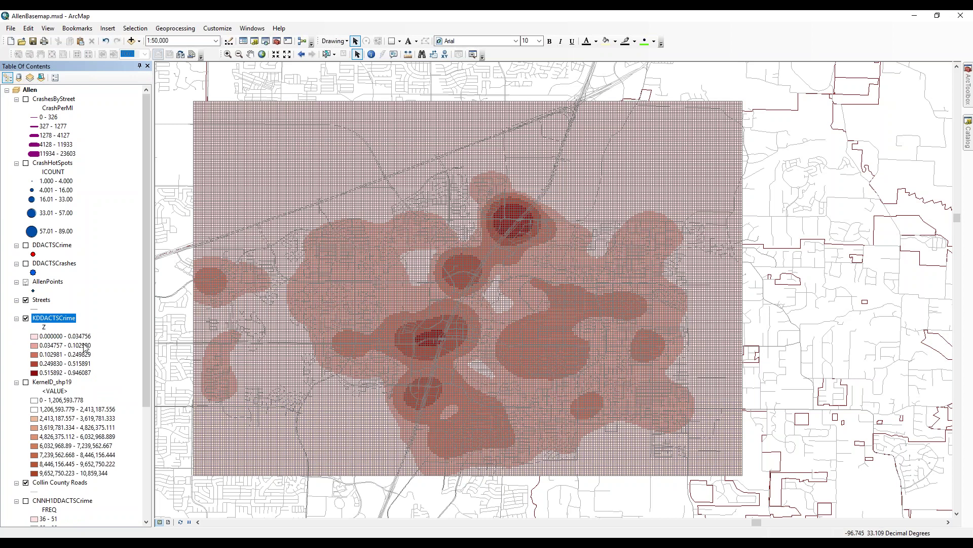
- Open the symbology properties of the KDDACTSCrime layer
double_click(62, 323)
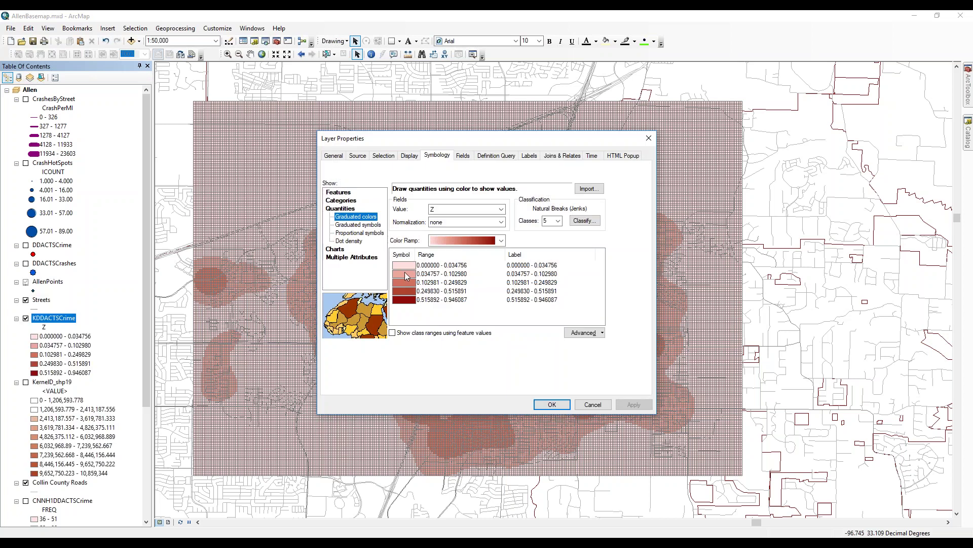
right_click(404, 271)
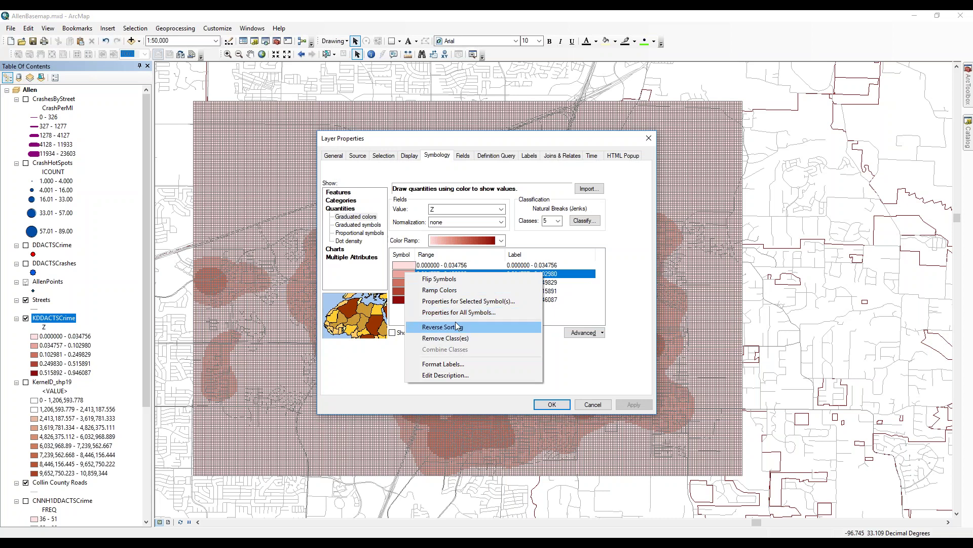
left_click(459, 313)
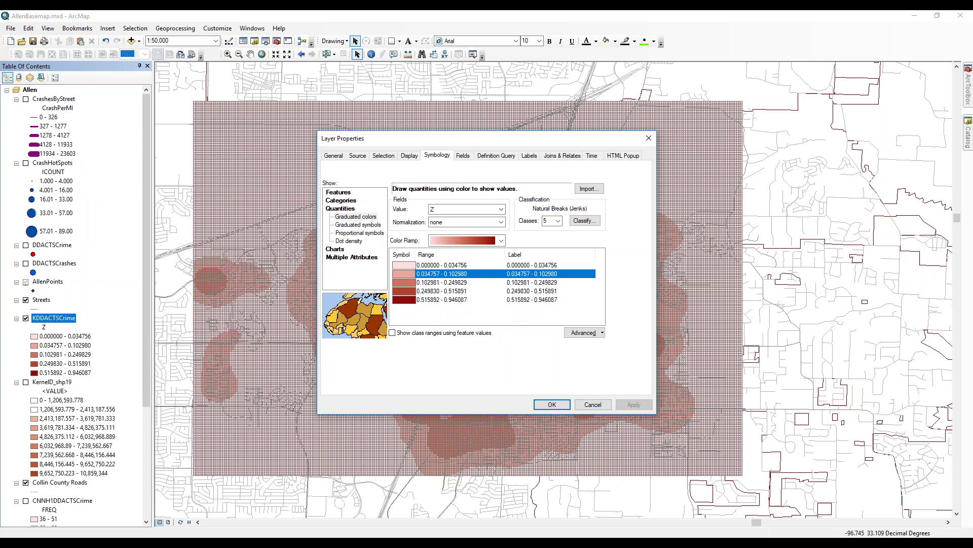
left_click(427, 284)
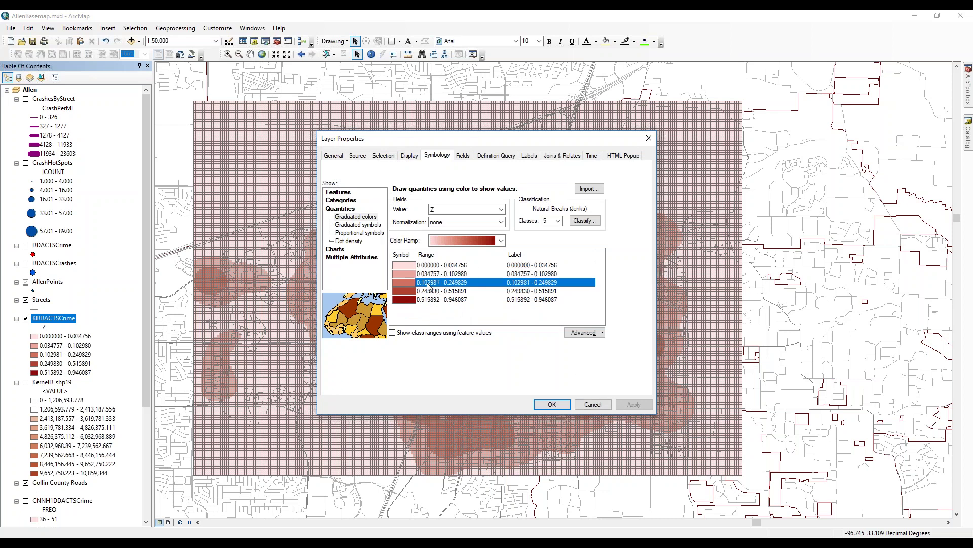
right_click(405, 281)
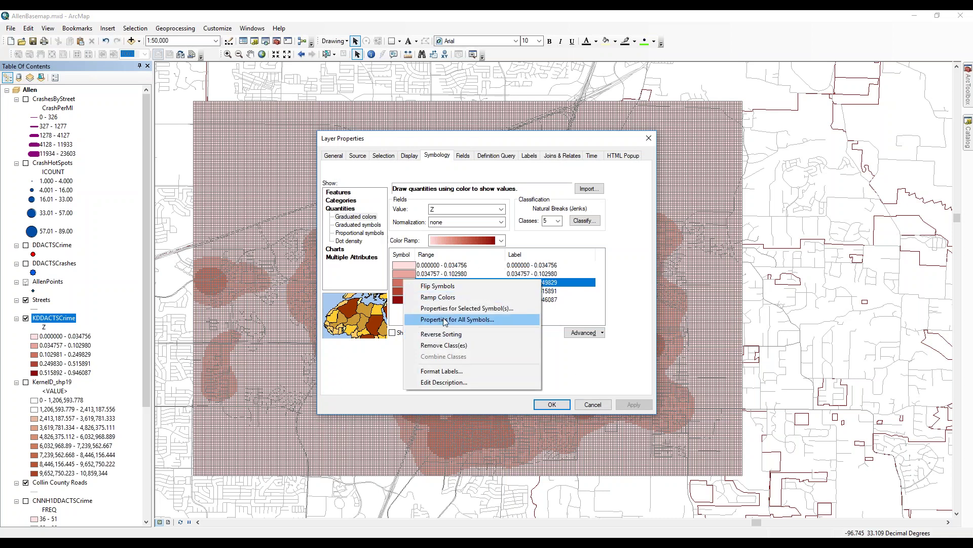
key("Escape")
left_click(402, 265)
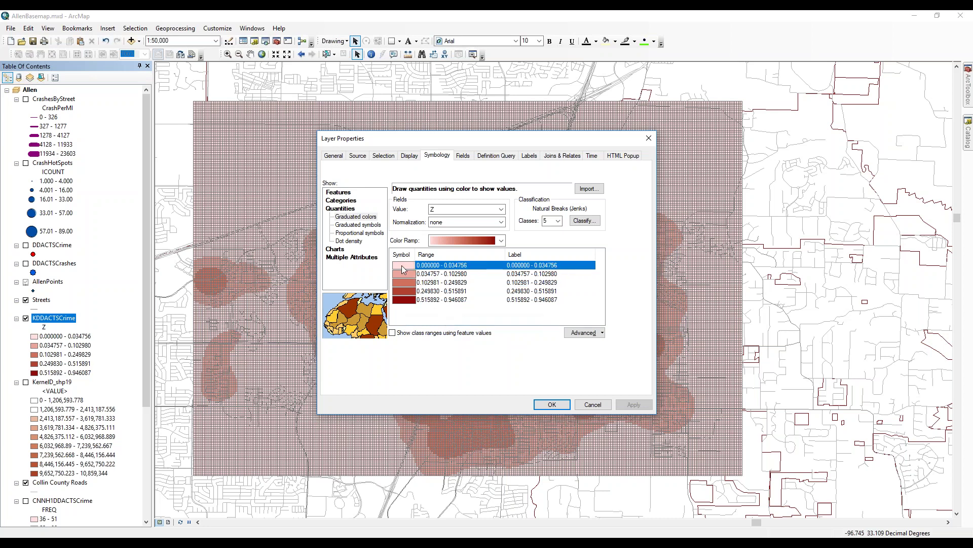
double_click(402, 266)
left_click(216, 361)
right_click(402, 264)
left_click(429, 307)
- Set the outline width to 0 for the symbols of the two lowest Z classes
double_click(400, 264)
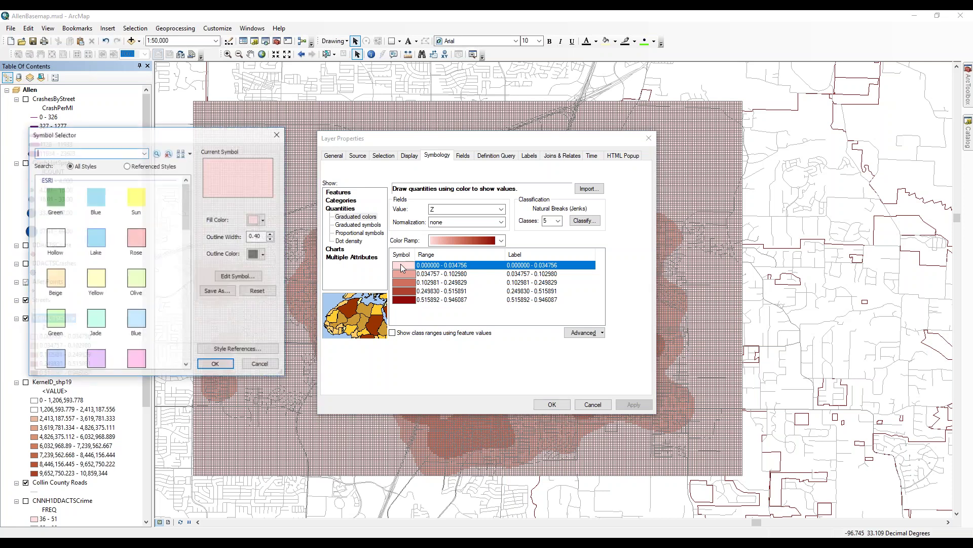
left_click(271, 239)
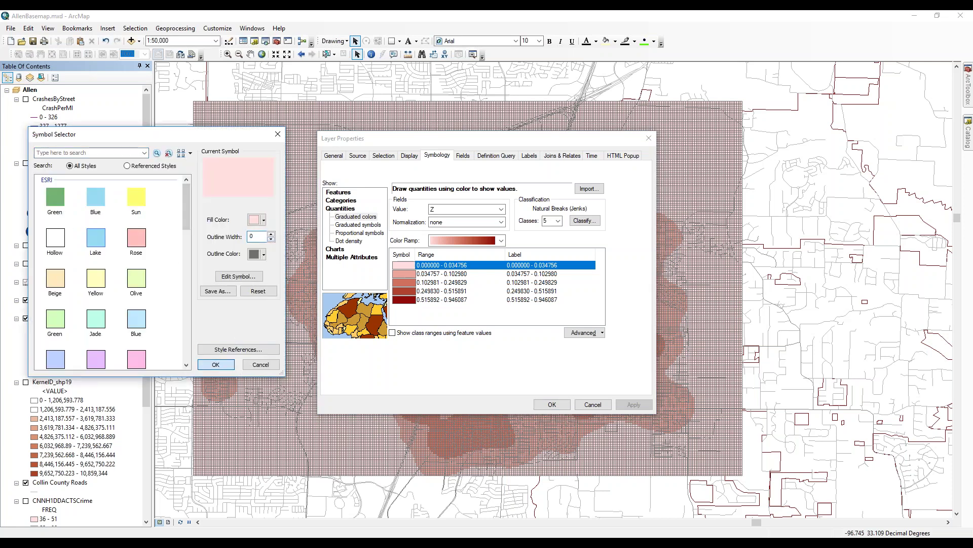
left_click(218, 364)
left_click(399, 274)
double_click(400, 274)
left_click(271, 239)
left_click(217, 366)
- Set the outline width to 0 for the third and fourth Z class symbols
left_click(407, 280)
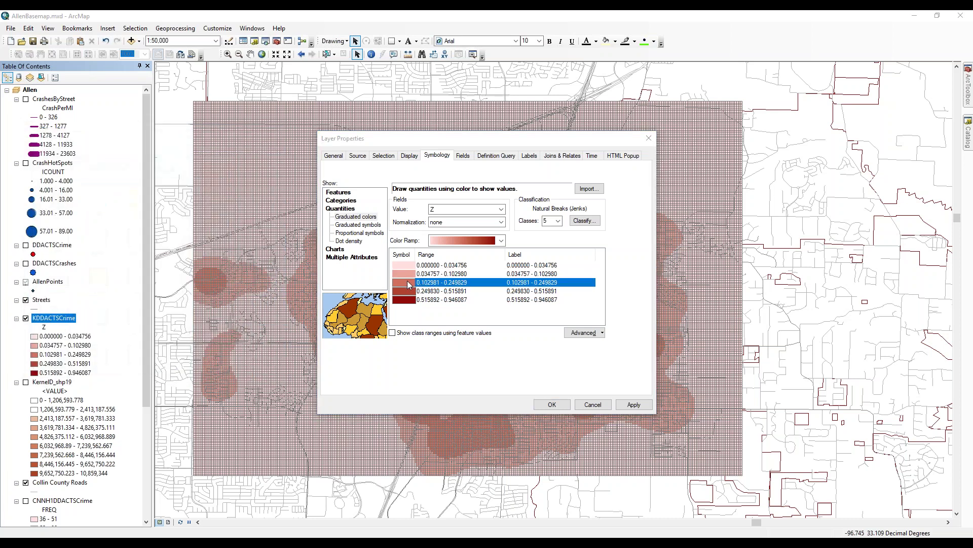
double_click(407, 280)
left_click(271, 239)
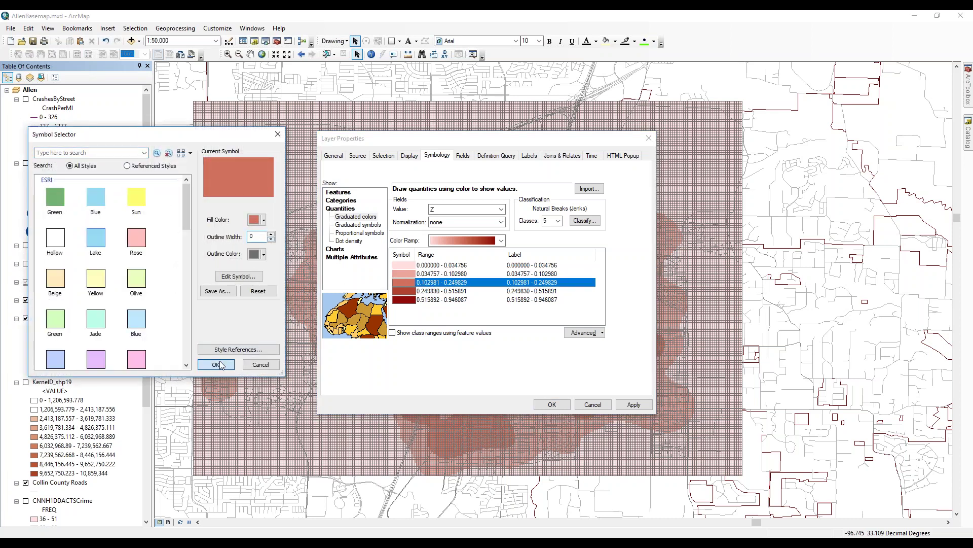
left_click(215, 365)
left_click(403, 290)
double_click(403, 291)
left_click(272, 239)
left_click(217, 363)
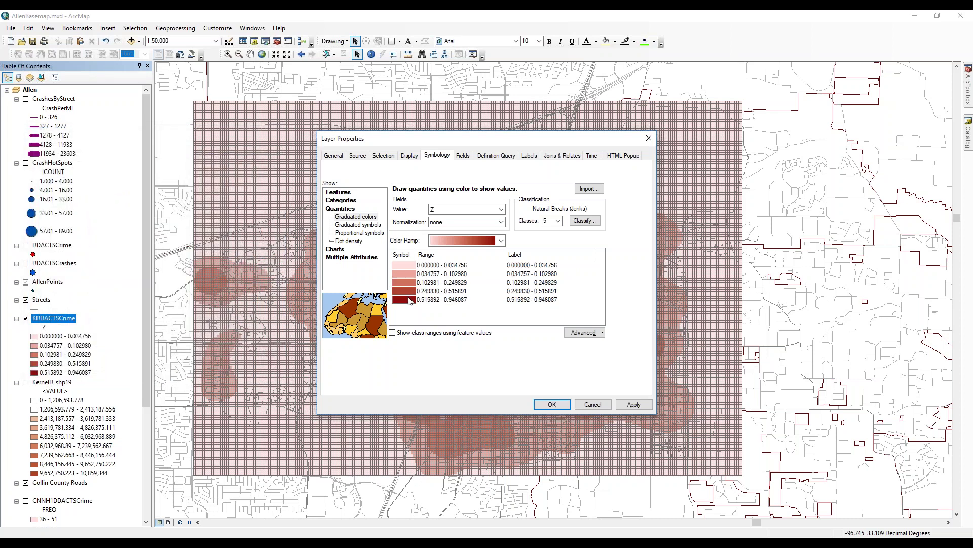
- Set the highest Z class symbol's outline width to 0 and apply the symbology to KDDACTSCrime
left_click(403, 299)
double_click(403, 299)
left_click(271, 239)
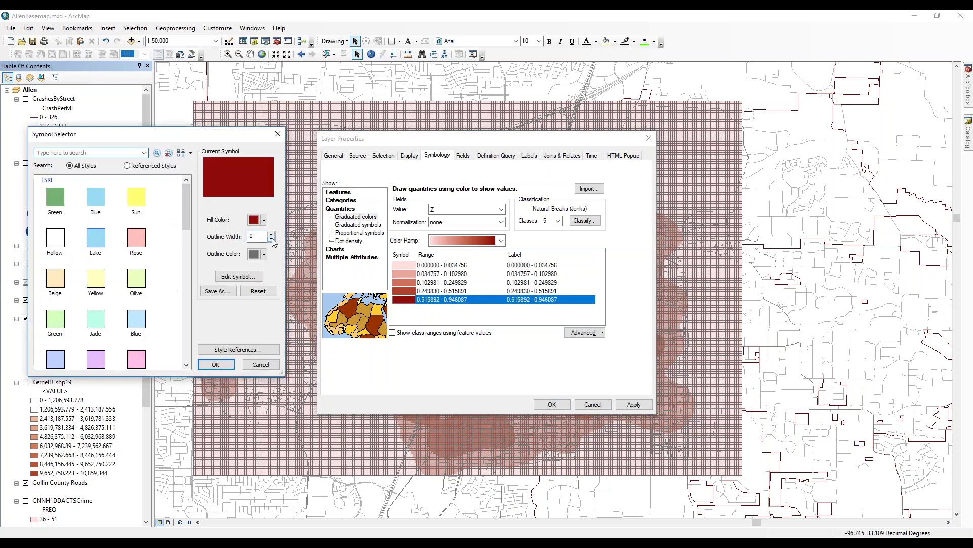
left_click(219, 364)
left_click(552, 404)
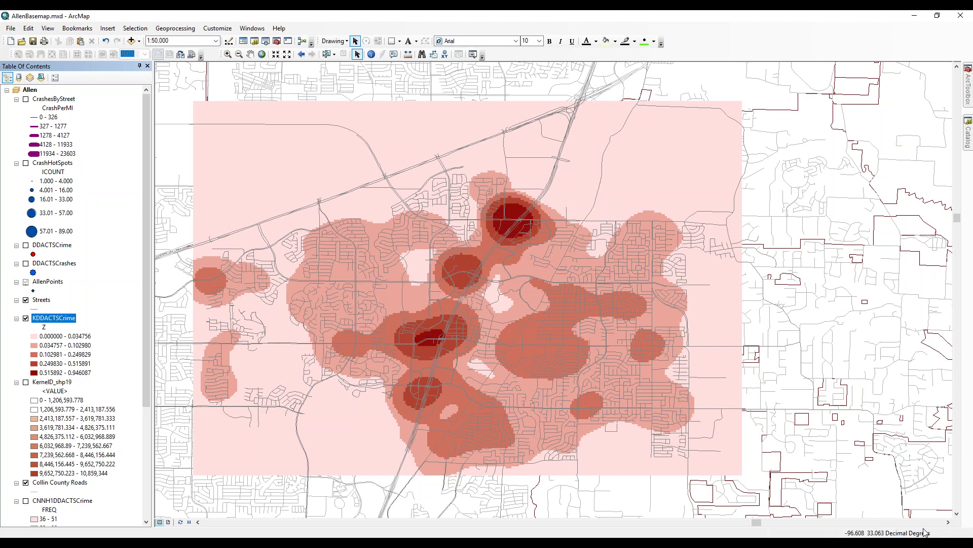
- Switch to CrimeStat and review the reference file's grid settings, moving its window aside to compare them with the map
key("alt+Tab")
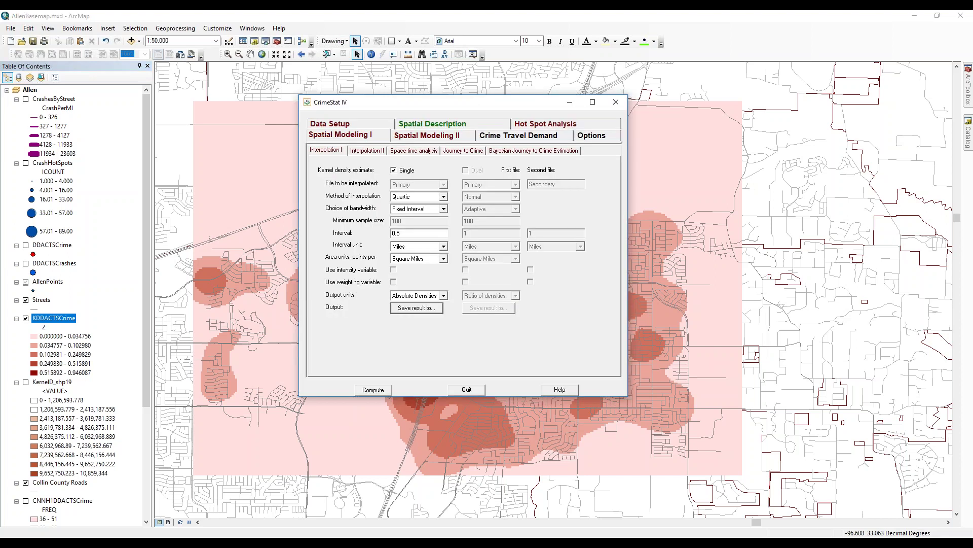
left_click(336, 124)
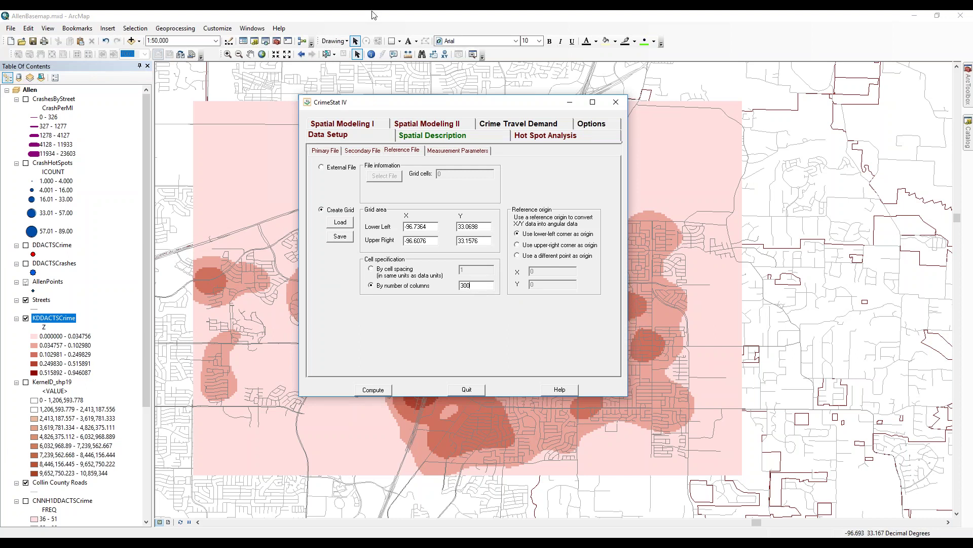
left_click_drag(420, 104, 818, 107)
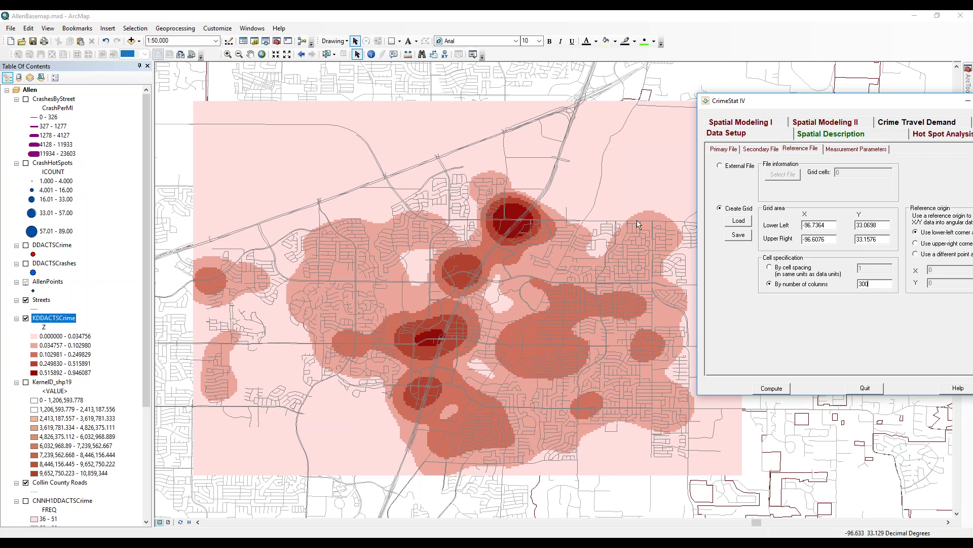
left_click_drag(753, 107, 563, 117)
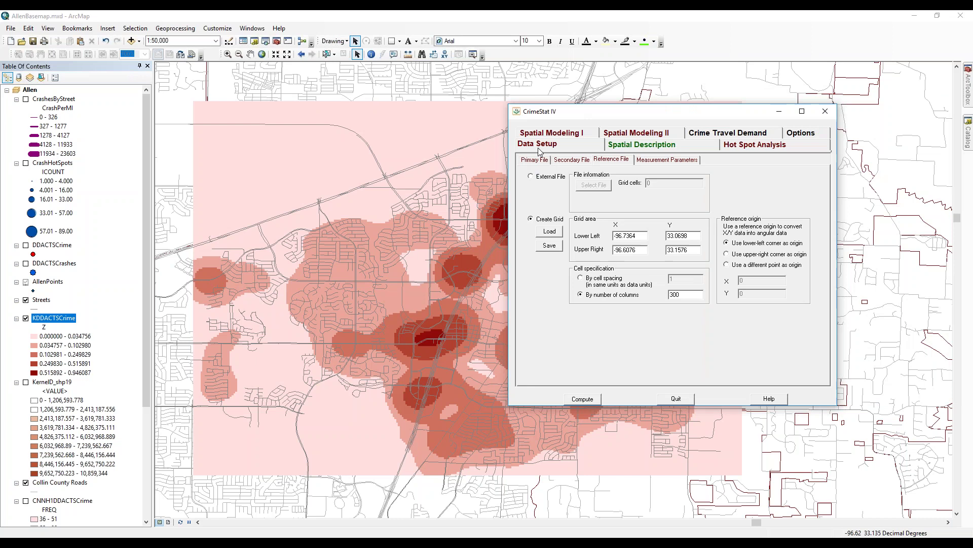
- Change the fixed bandwidth interval of the single kernel density estimate, recompute it and close the results
left_click(564, 134)
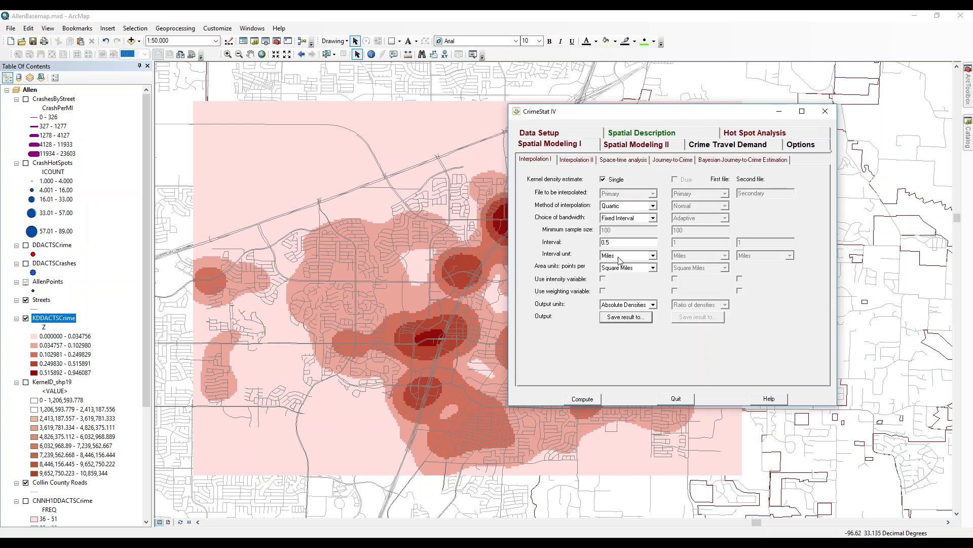
left_click(625, 243)
left_click(580, 400)
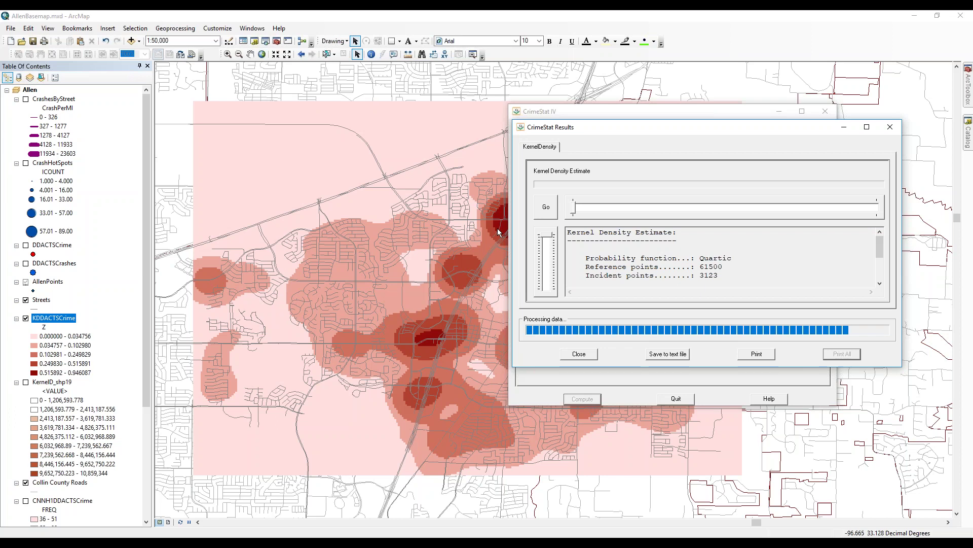
left_click(572, 357)
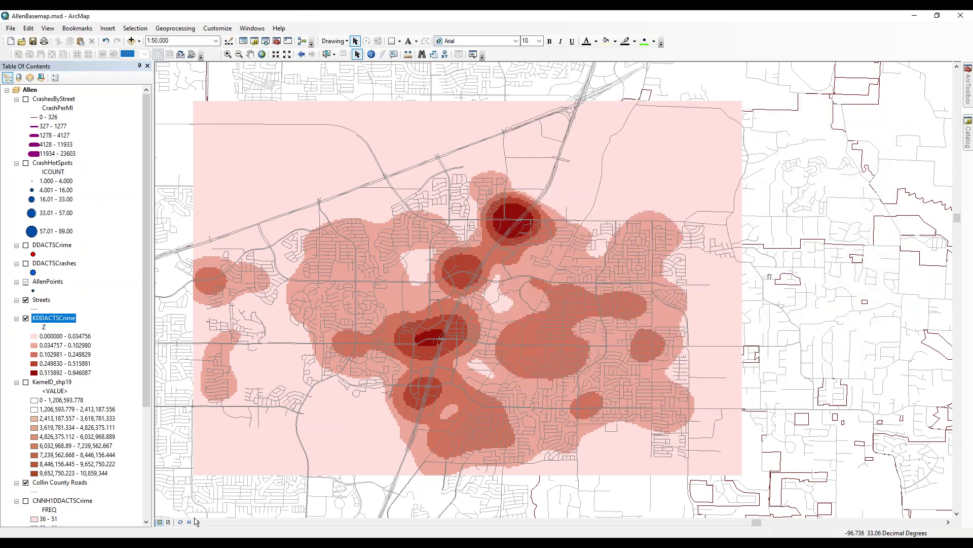
- In ArcMap, reclassify KDDACTSCrime by resetting its symbology value field to none and back to Z, and apply it
double_click(57, 317)
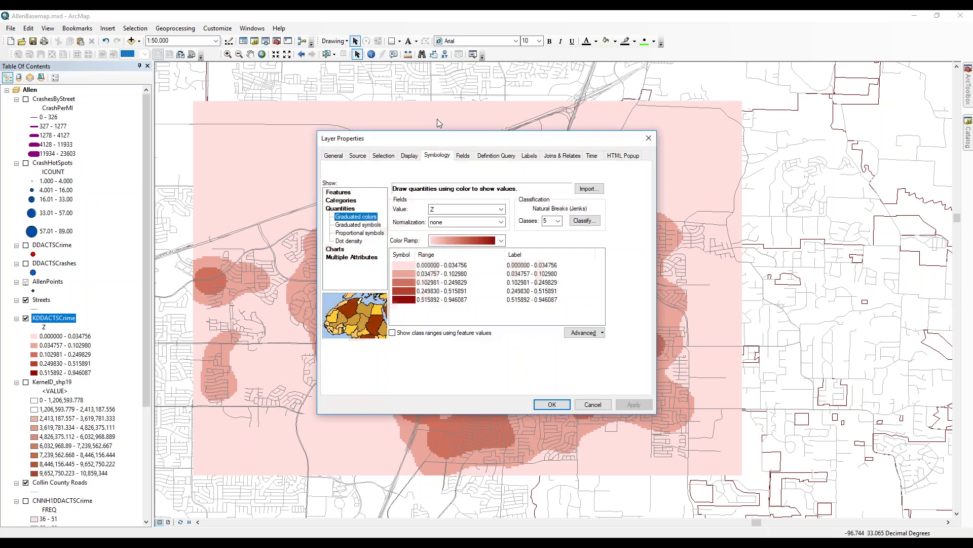
left_click(458, 209)
left_click(454, 215)
left_click(457, 210)
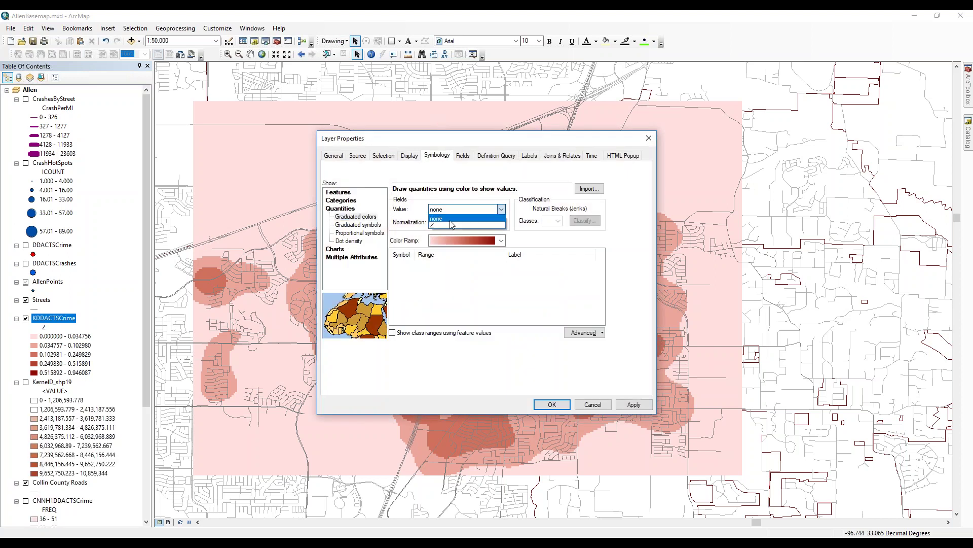
left_click(453, 226)
left_click(547, 404)
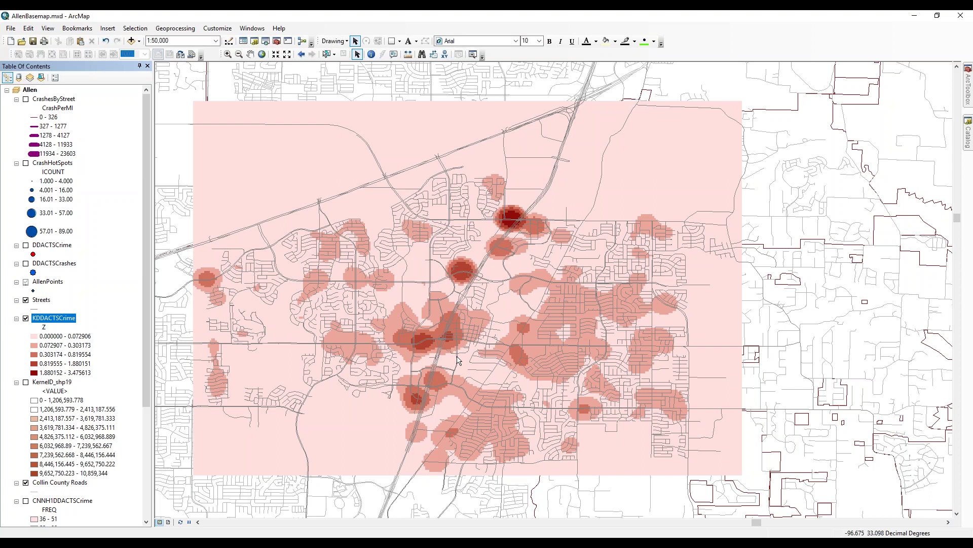
- Compare CrashHotSpots and DDACTSCrashes in turn with the crime density, examining the hot spot at Stacy Rd and US Hwy 75 up close
left_click(25, 163)
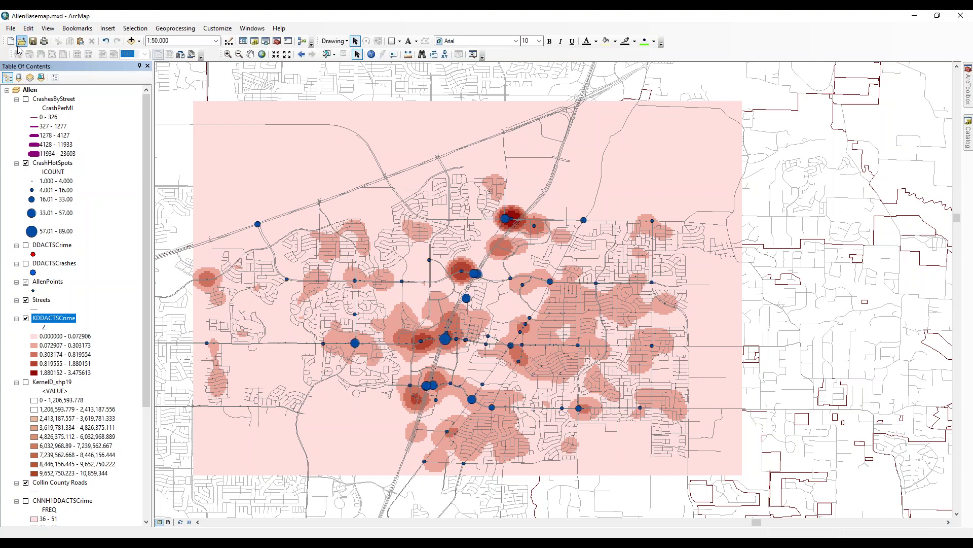
left_click(25, 163)
left_click(25, 263)
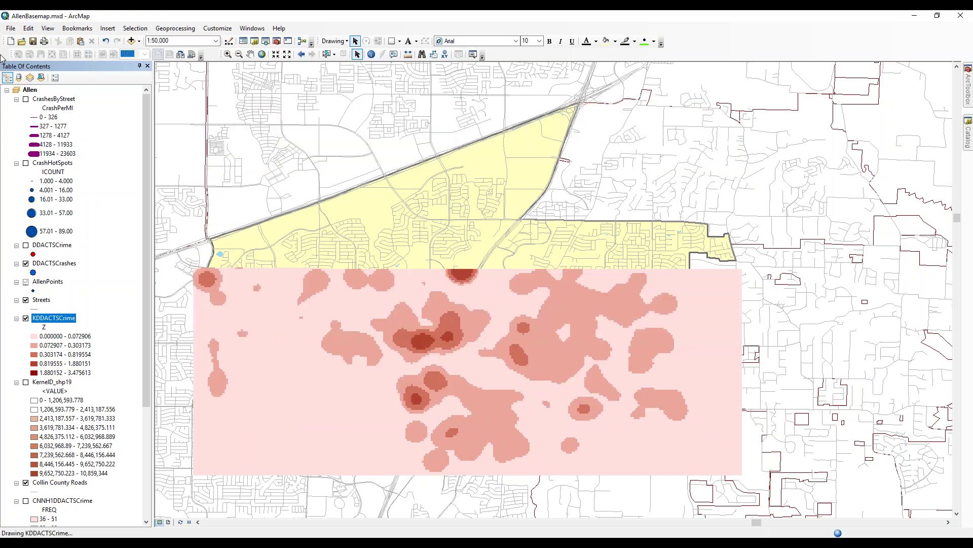
left_click(227, 54)
left_click_drag(552, 248, 496, 204)
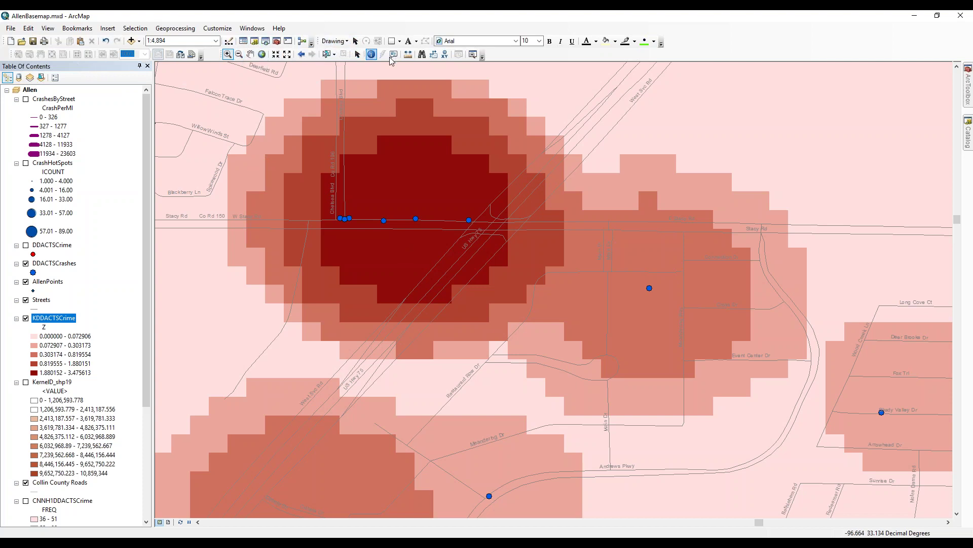
left_click(301, 55)
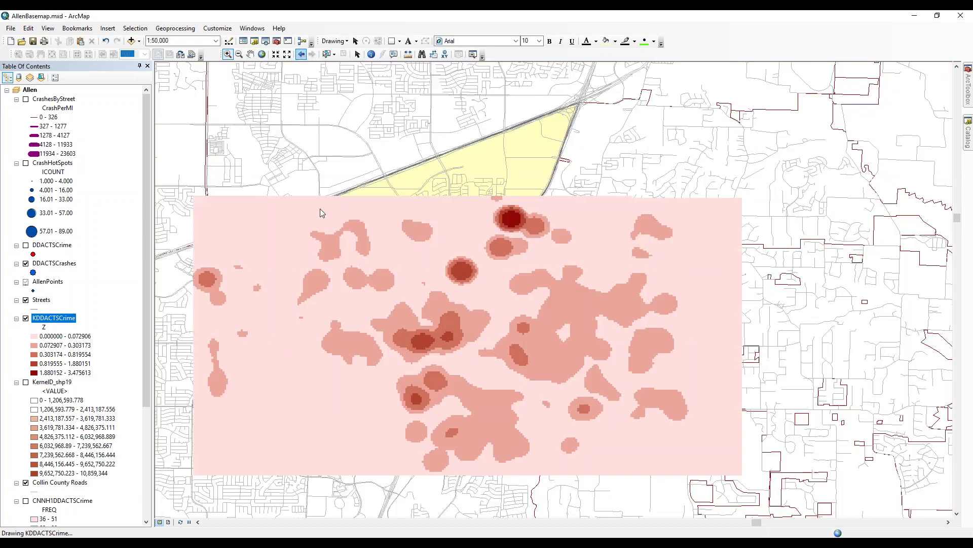
- Hide the KDDACTSCrime and DDACTSCrashes layers and show CrashHotSpots together with CNNH1DDACTSCrime
left_click(26, 318)
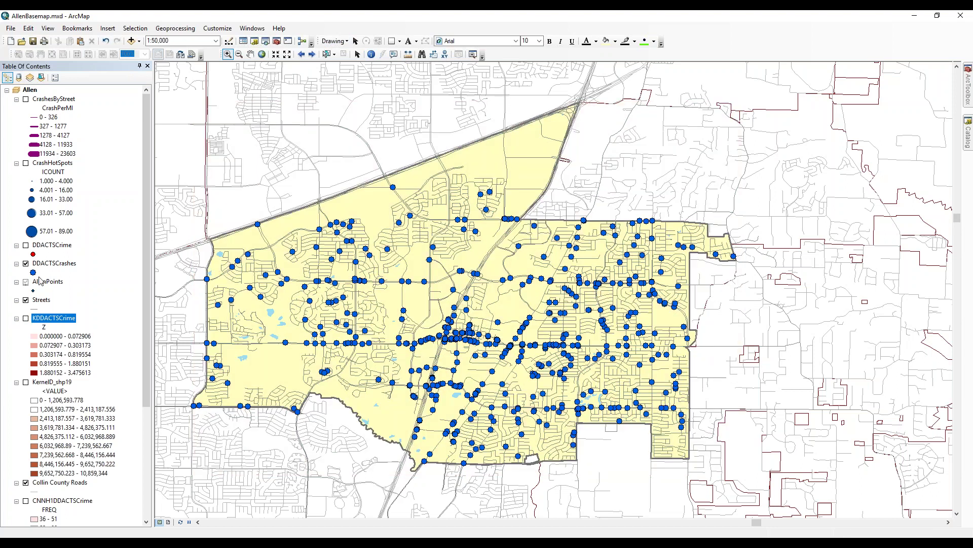
left_click(26, 264)
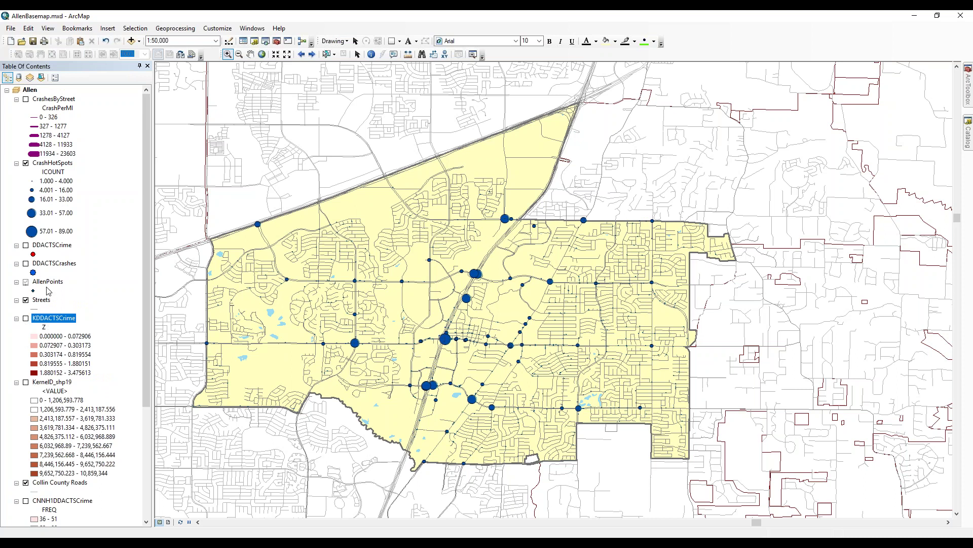
scroll(55, 432, "down", 2)
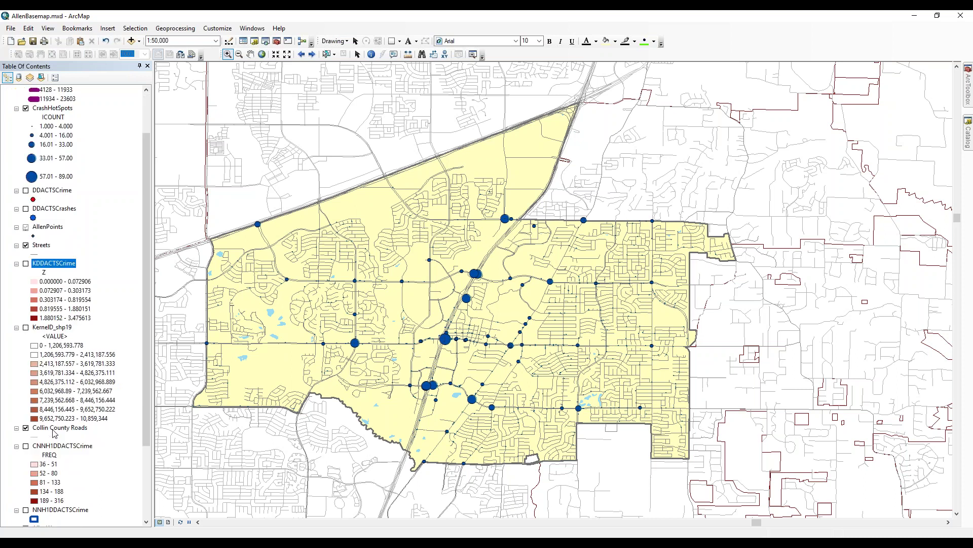
left_click(26, 446)
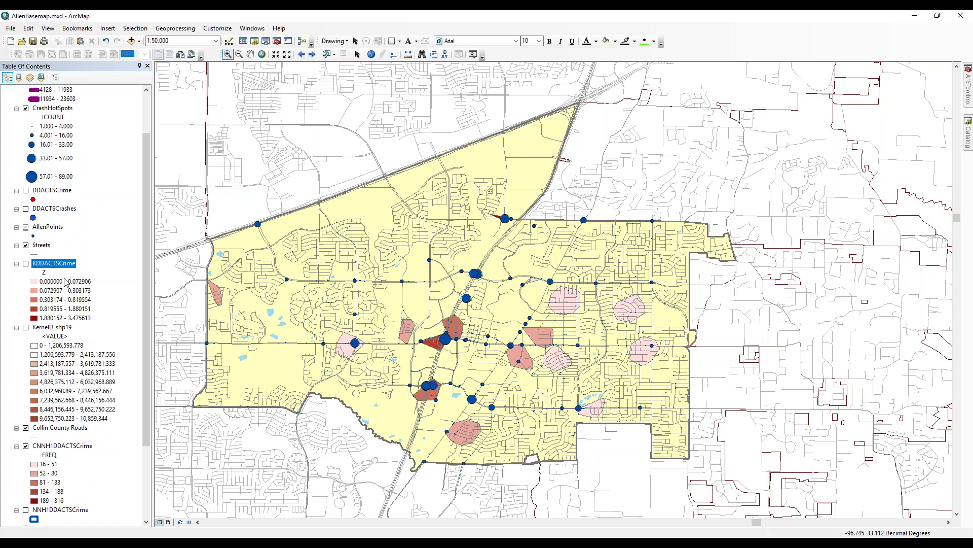
scroll(94, 303, "up", 2)
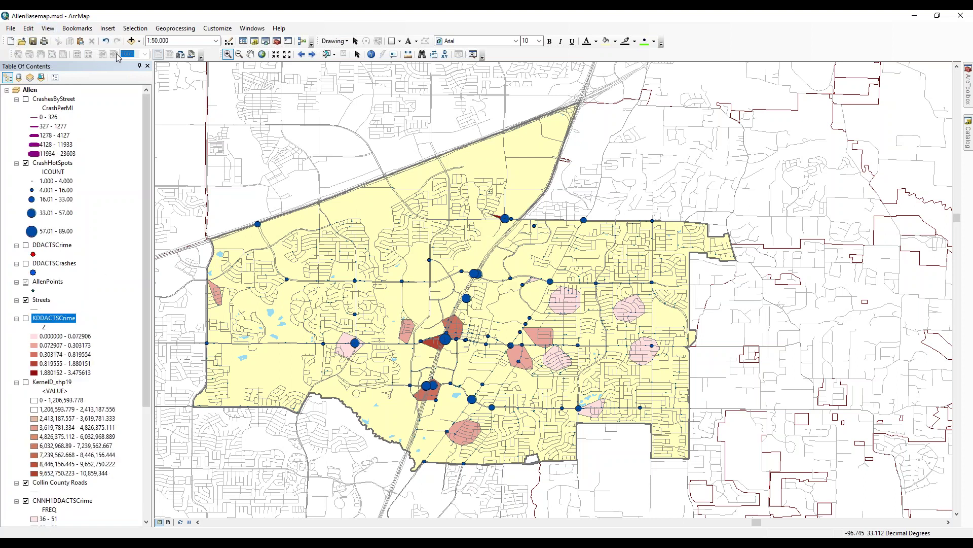
- Examine how the crash hot spots overlap the crime clusters across Allen, inspecting the E Main St clusters up close
left_click_drag(254, 183, 672, 488)
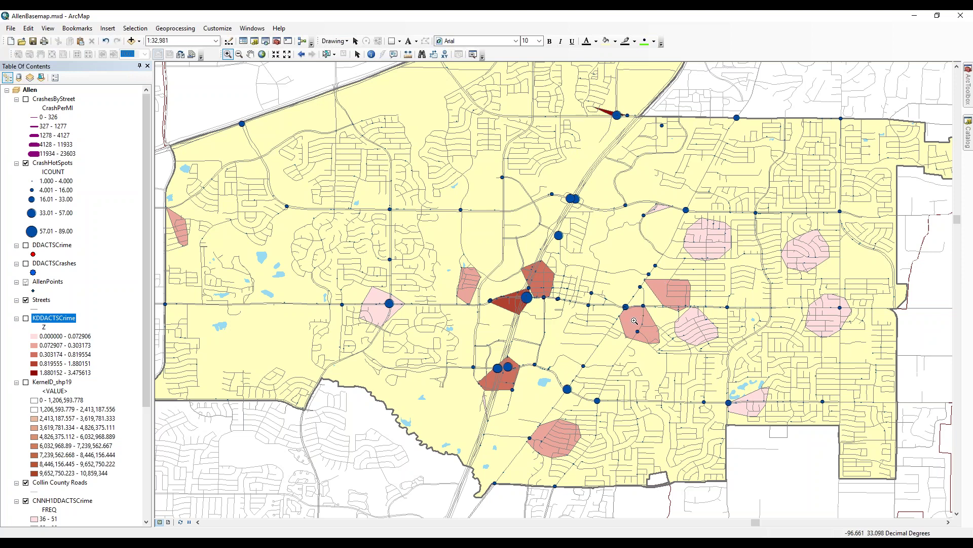
left_click(666, 284)
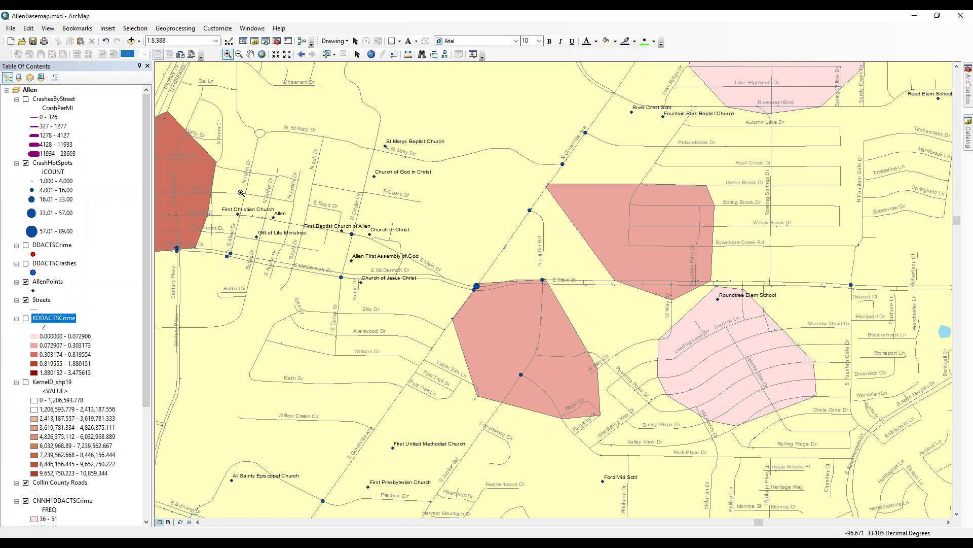
left_click(301, 56)
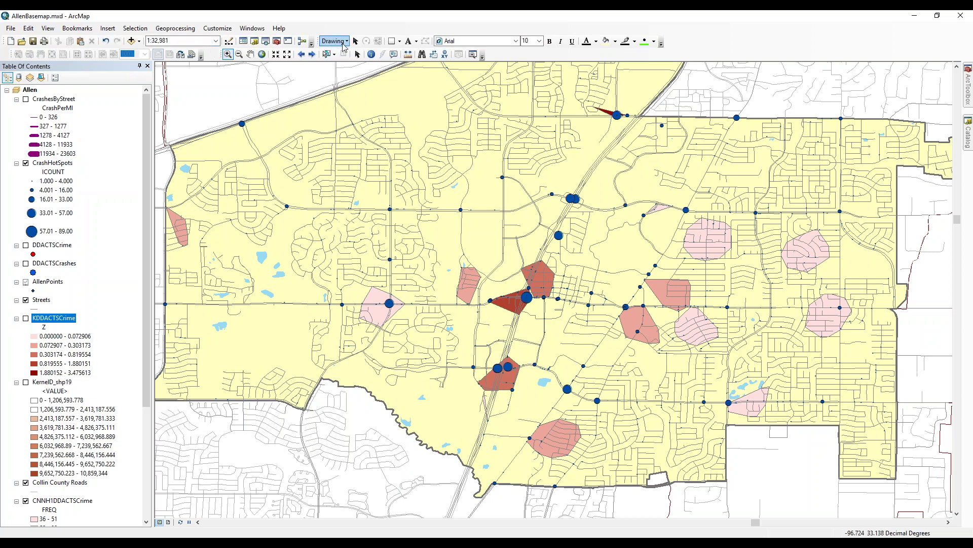
left_click(225, 29)
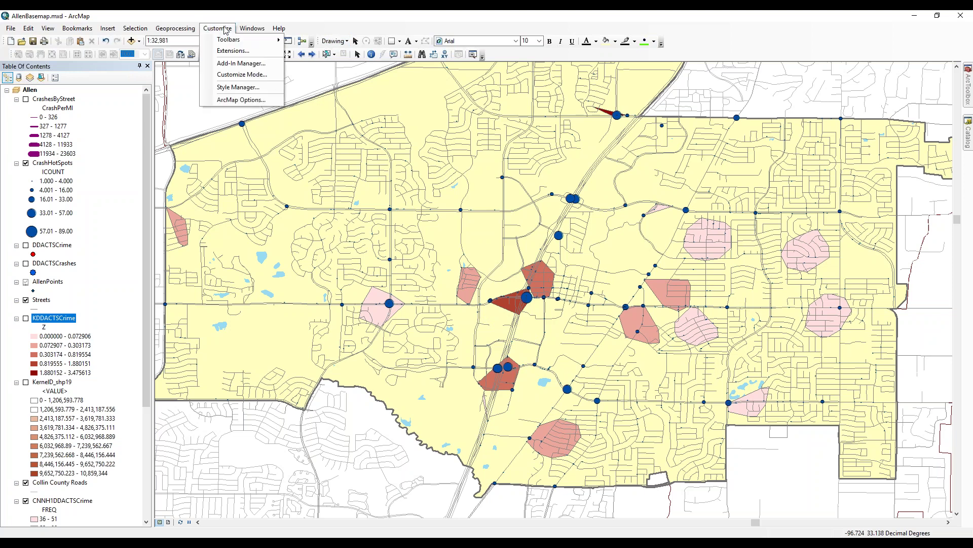
mouse_move(227, 44)
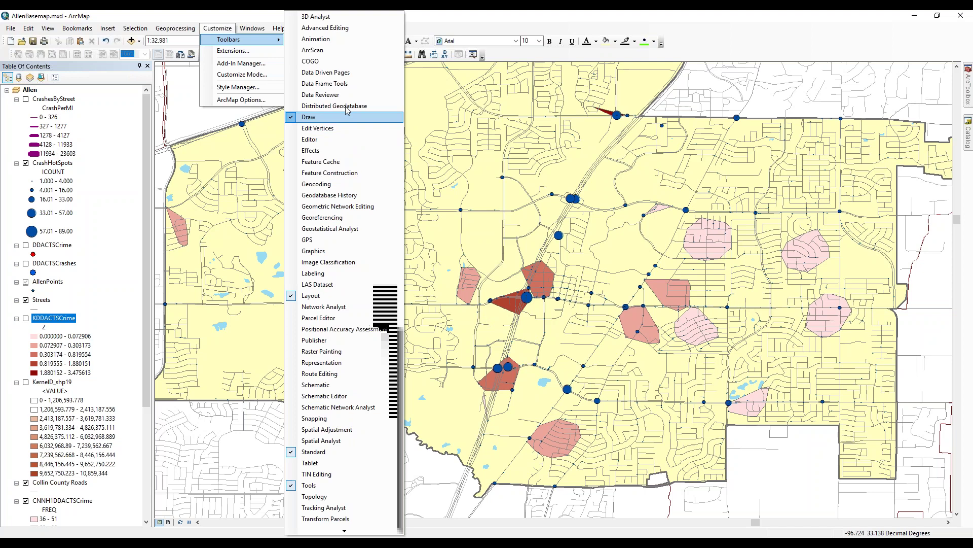
left_click(408, 56)
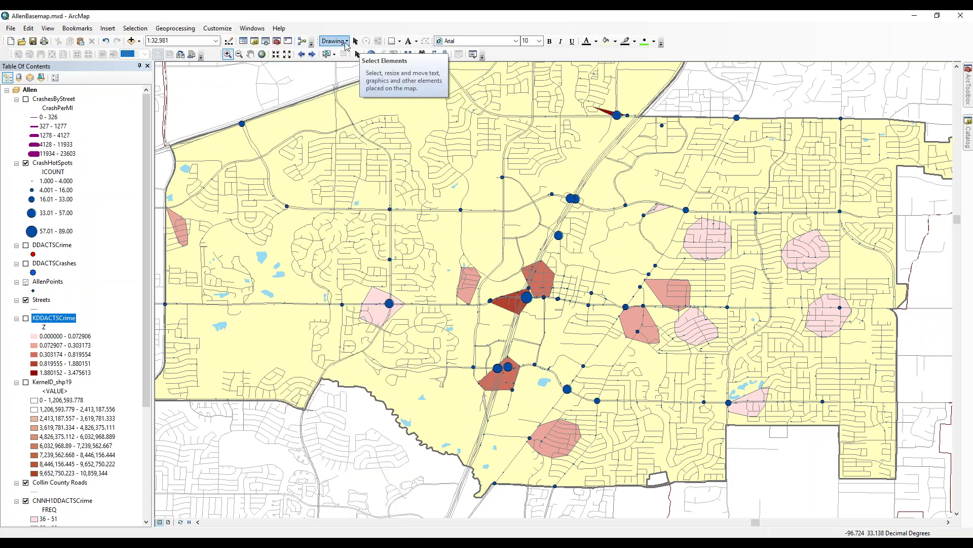
left_click(400, 44)
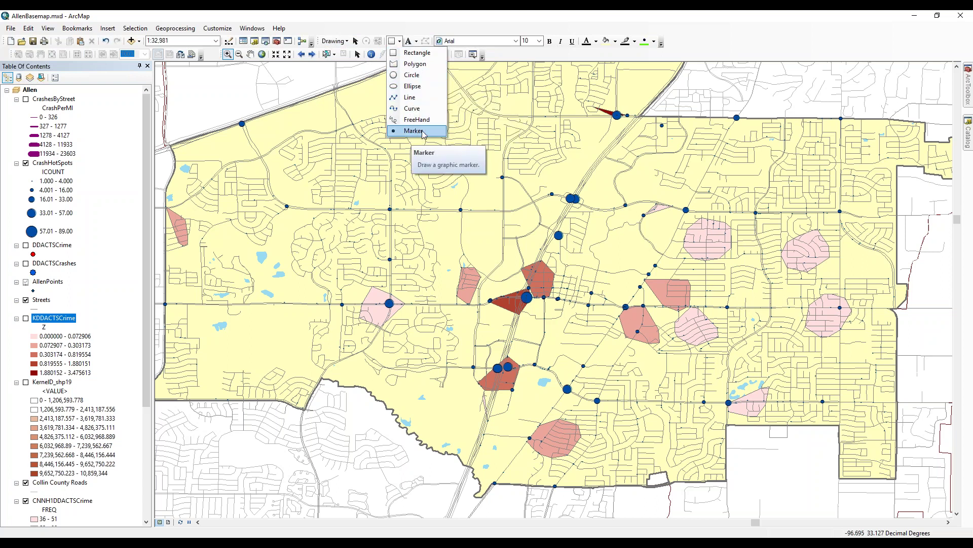
left_click(420, 63)
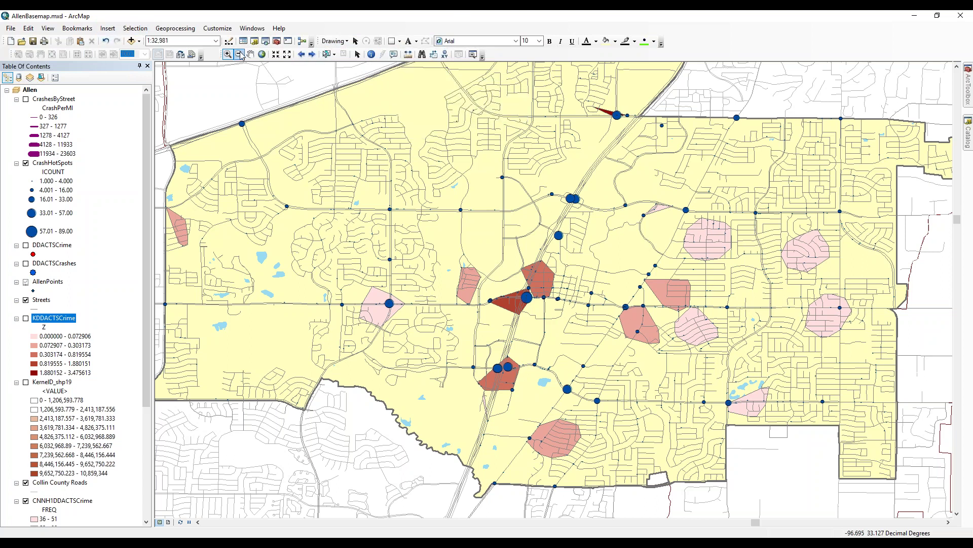
- Draw a four-cornered polygon graphic around the crime cluster and crash hot spots at Bethany Dr and US Hwy 75
left_click_drag(463, 348, 544, 406)
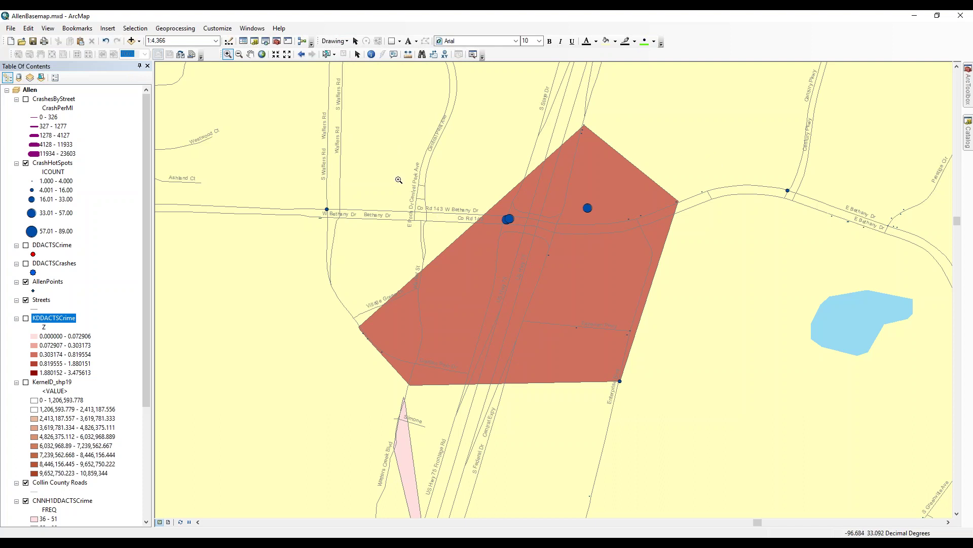
left_click(400, 41)
left_click(417, 64)
left_click(304, 100)
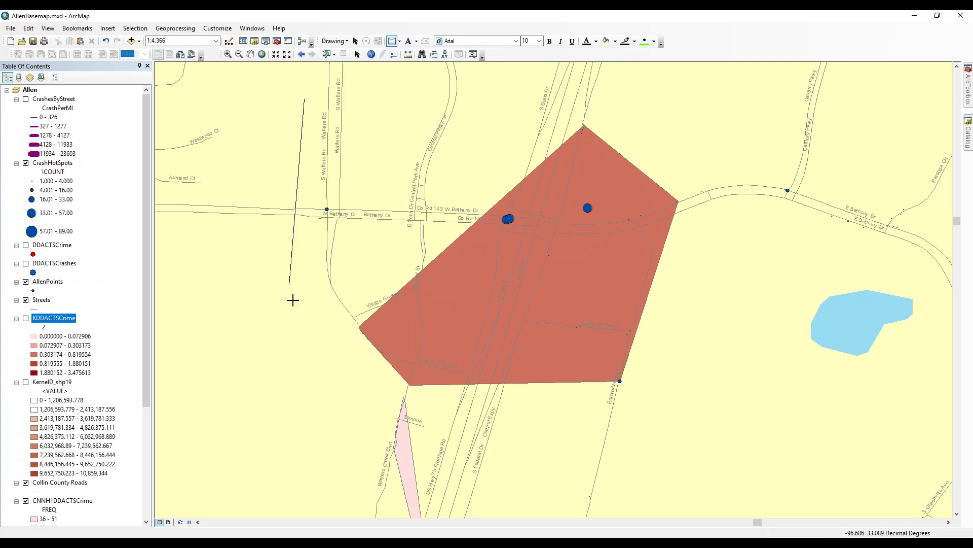
left_click(303, 395)
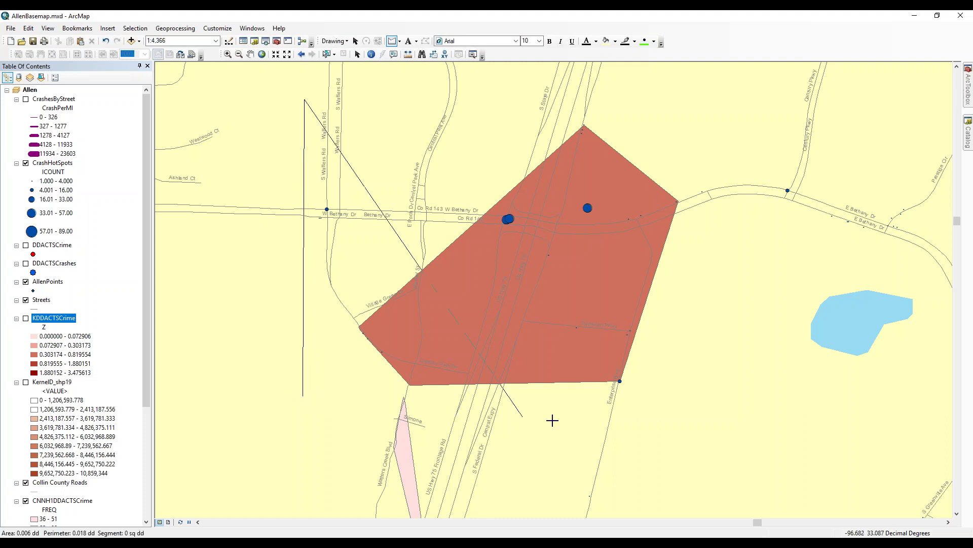
left_click(822, 411)
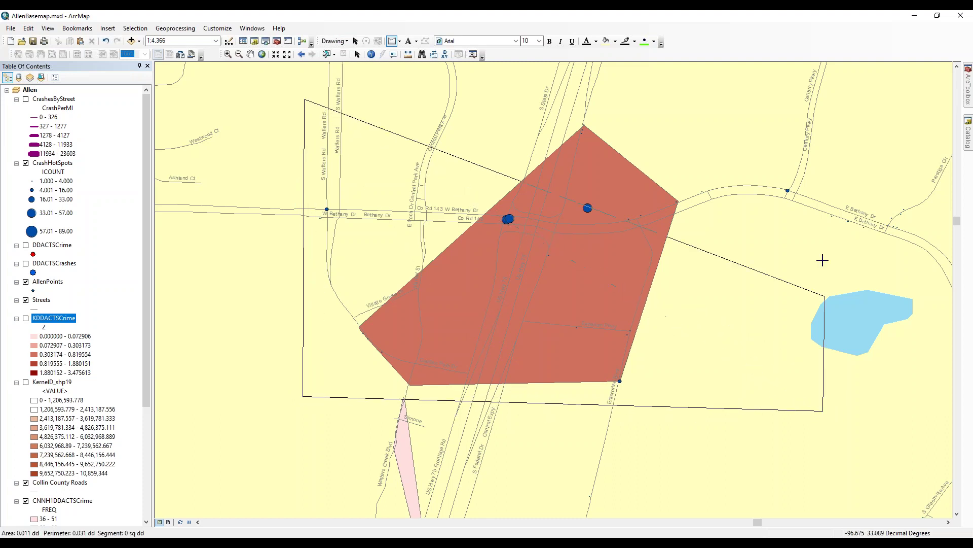
double_click(823, 100)
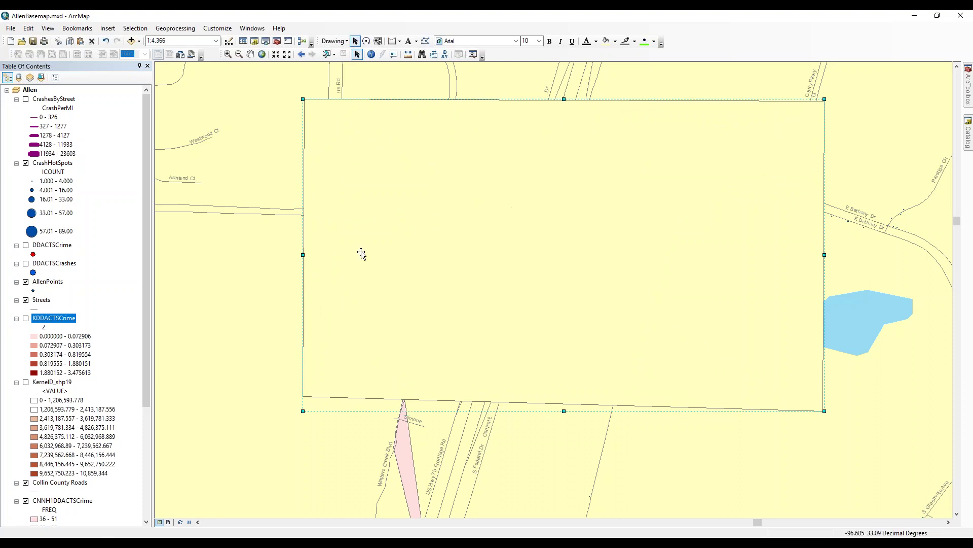
key("ctrl+c")
- Draw a slanted four-cornered polygon graphic around the two adjoining crime clusters at McDermott Dr and US Hwy 75
left_click(301, 55)
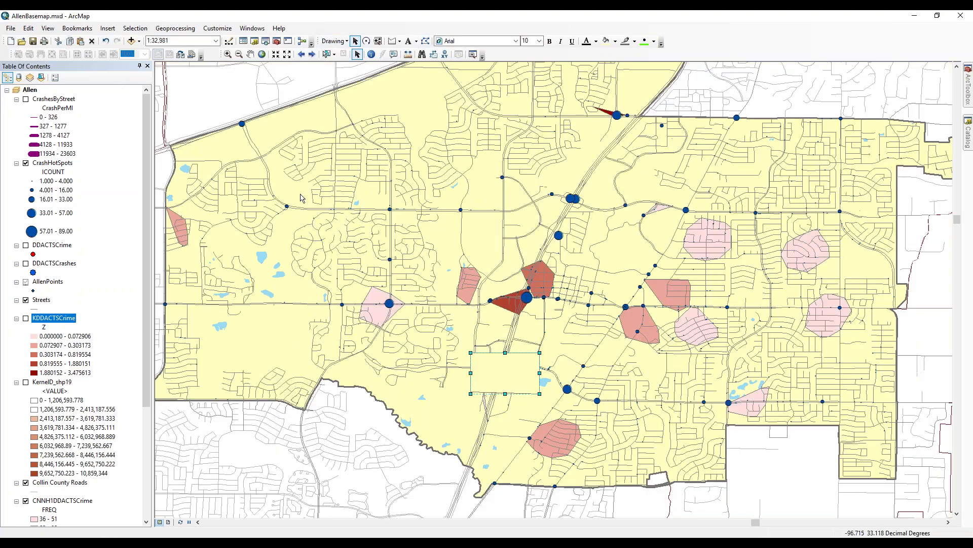
left_click(227, 54)
left_click_drag(458, 245, 604, 329)
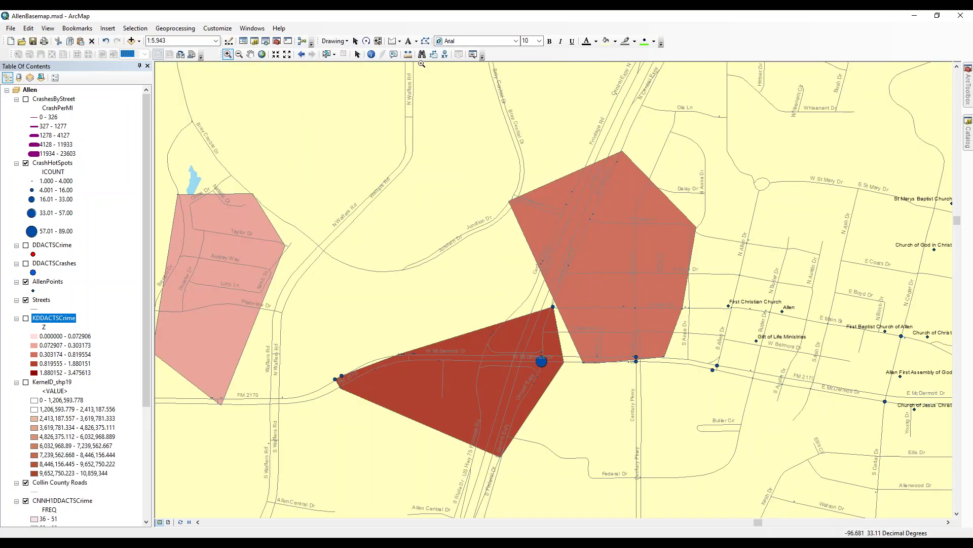
left_click(392, 41)
left_click(307, 412)
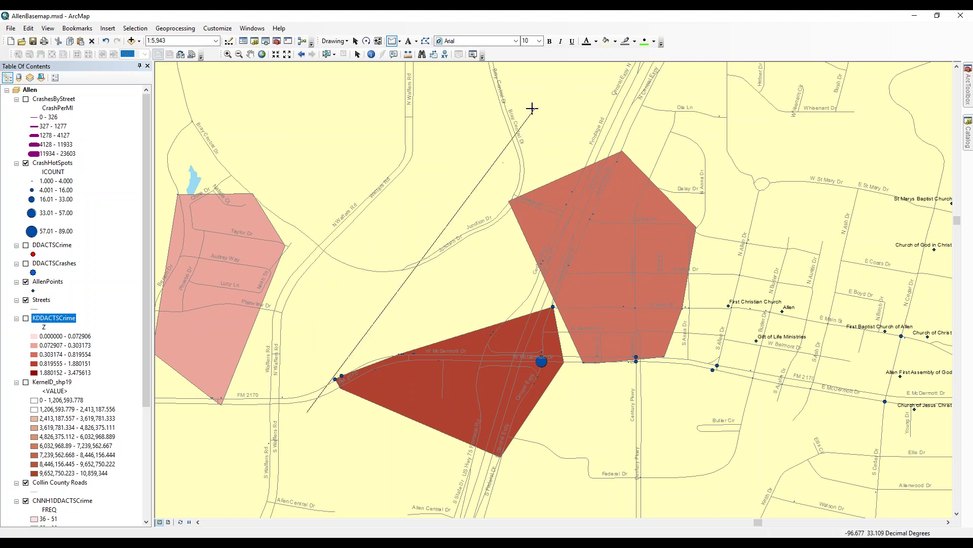
left_click(463, 88)
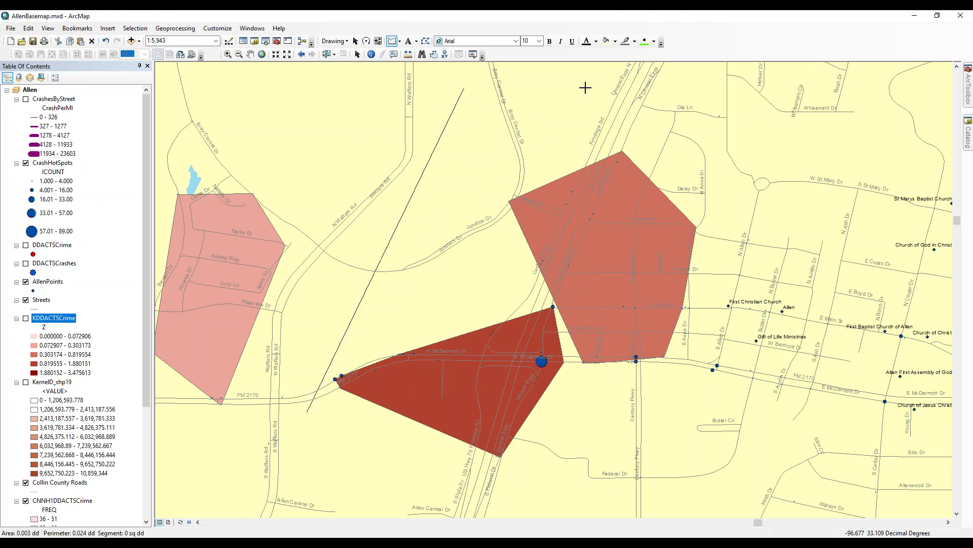
left_click(785, 162)
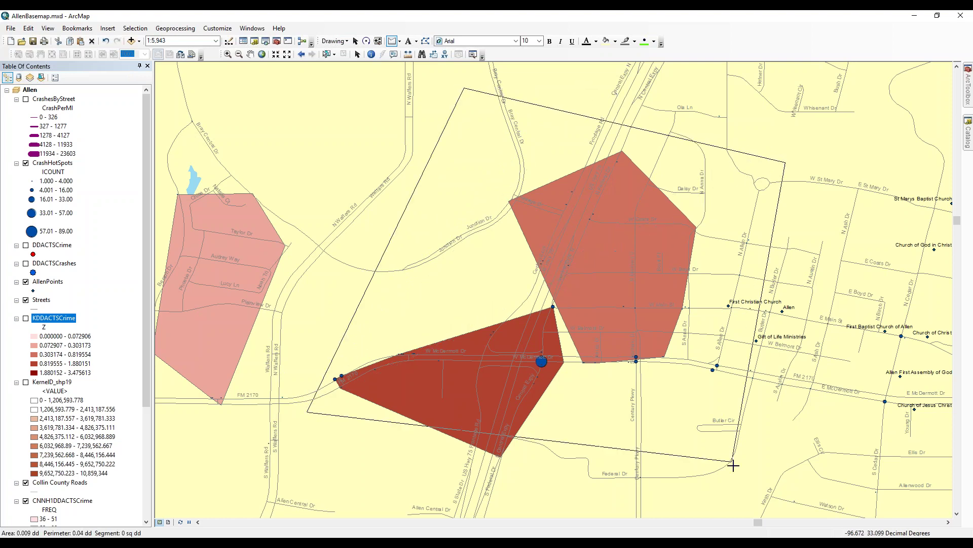
double_click(720, 515)
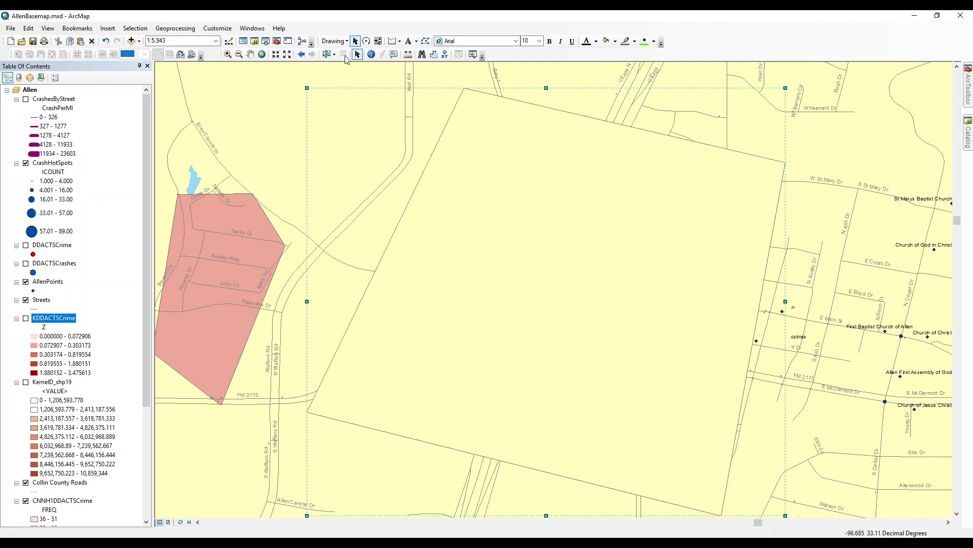
- Draw a rectangular polygon graphic around the three neighbouring crime clusters east of the McDermott Dr clusters
left_click(228, 54)
left_click(301, 54)
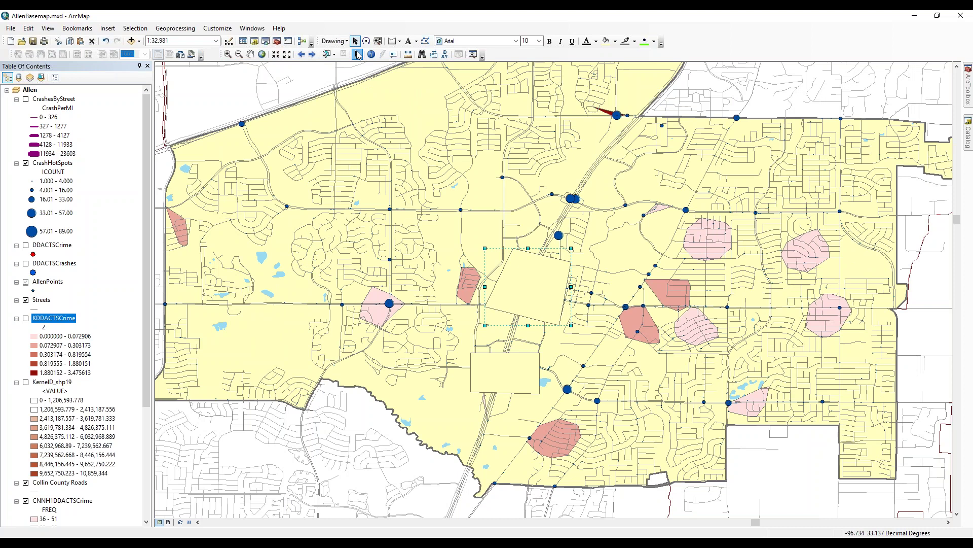
left_click(393, 43)
left_click_drag(613, 276, 738, 271)
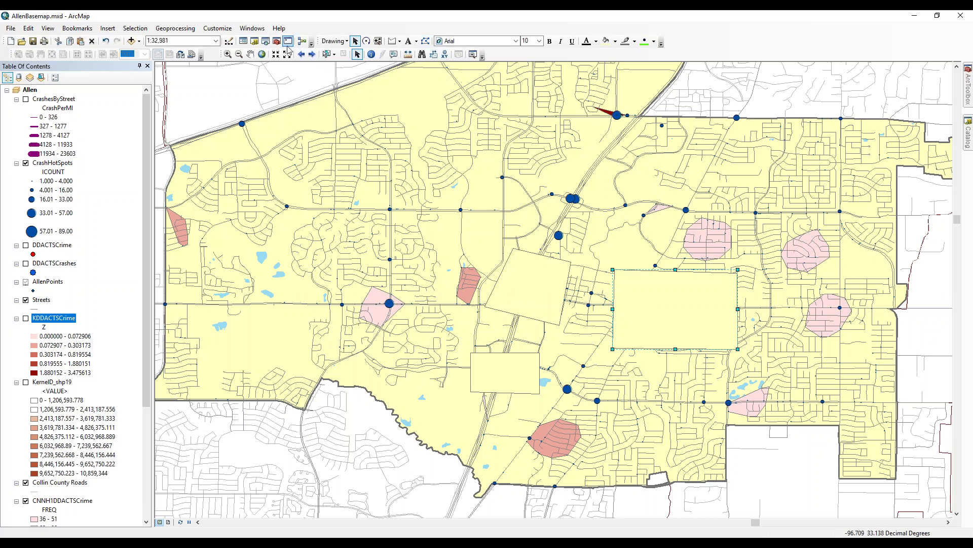
- Convert all polygon graphics to a TargetZones shapefile, deleting the graphics after conversion, and add it to the map as a layer
left_click(347, 41)
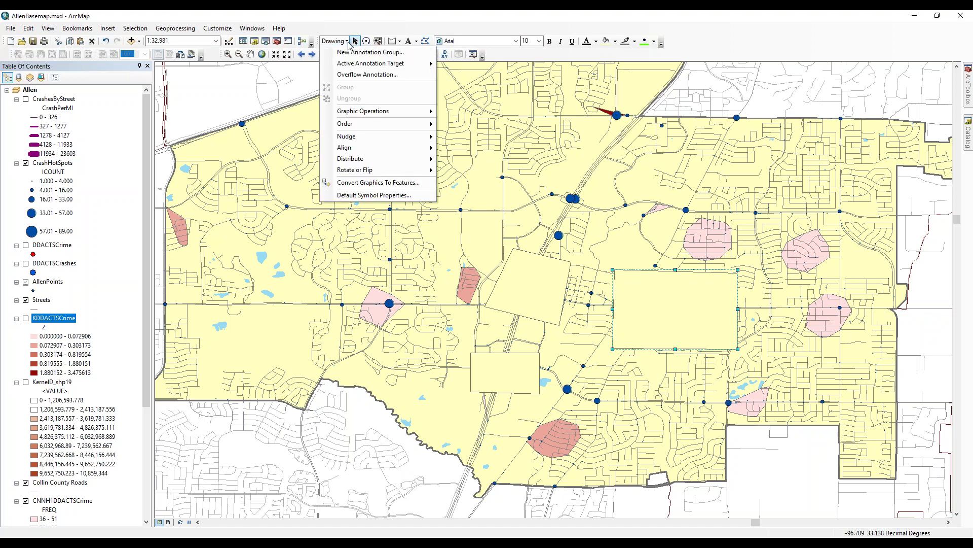
left_click(372, 183)
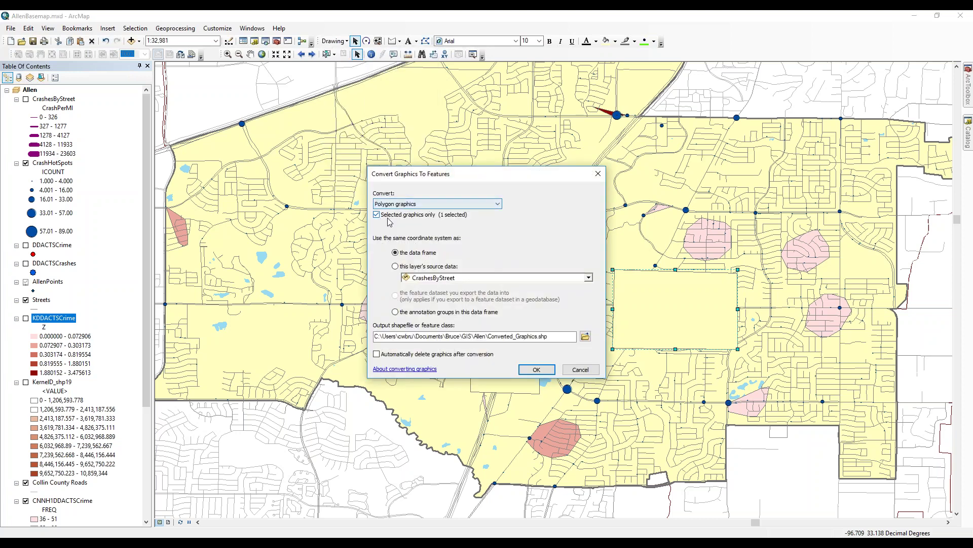
left_click_drag(426, 175, 171, 130)
left_click(134, 170)
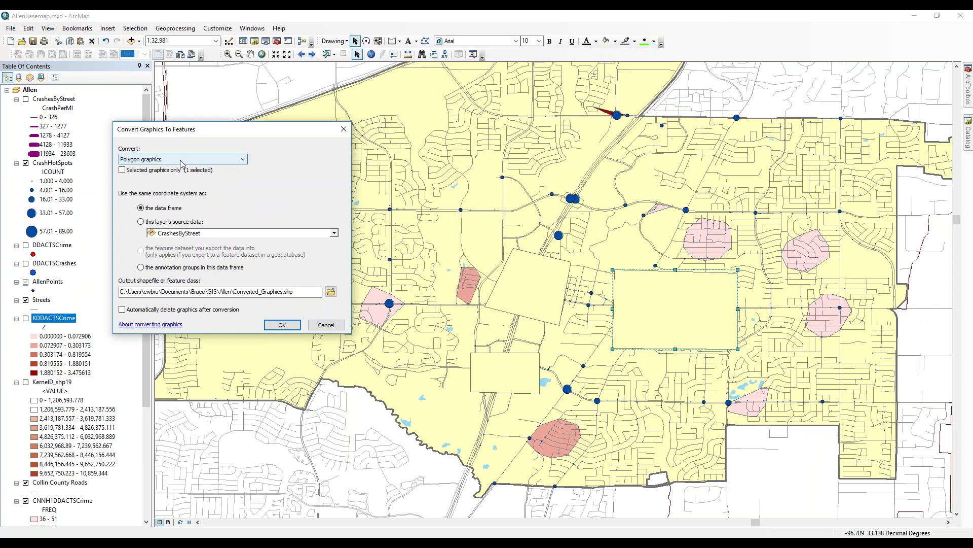
left_click_drag(299, 292, 234, 290)
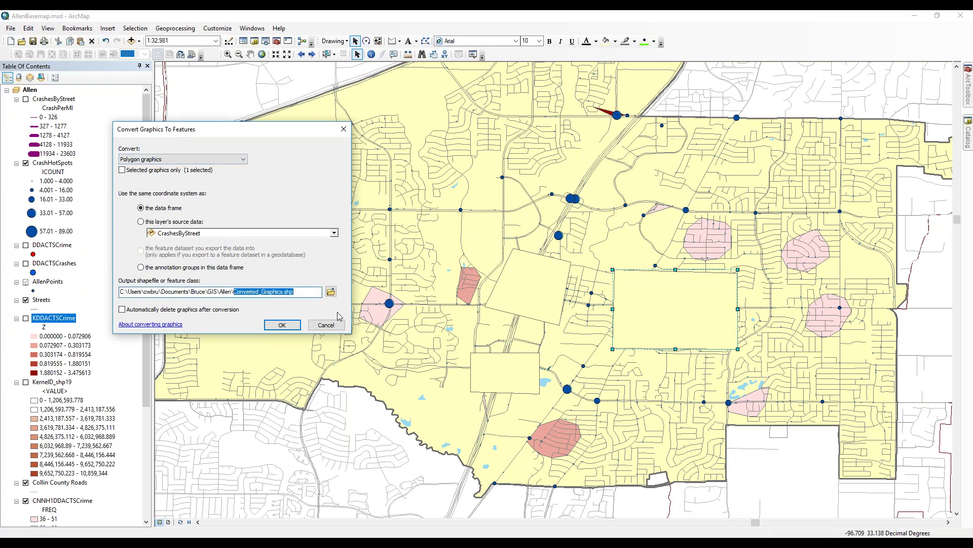
type("TargetZ")
left_click(155, 311)
left_click(288, 326)
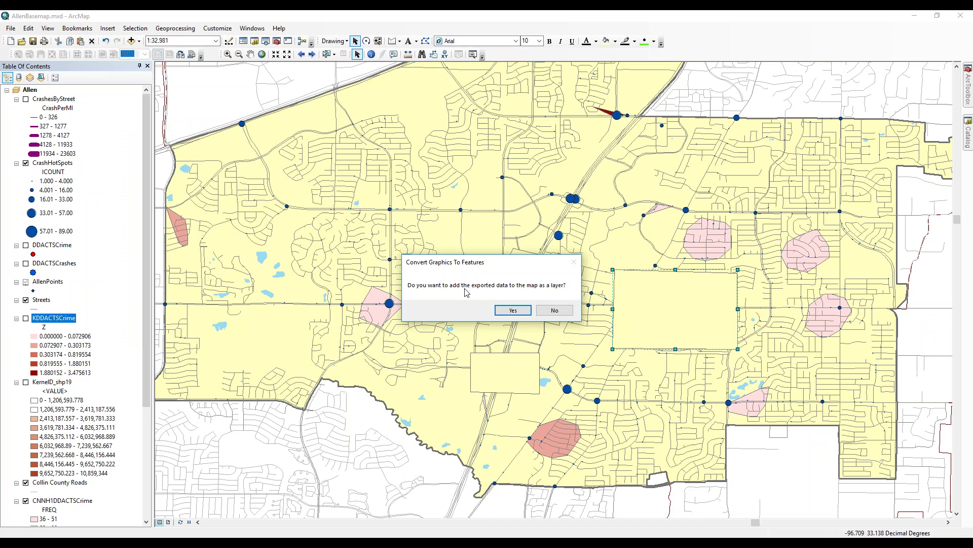
left_click(513, 310)
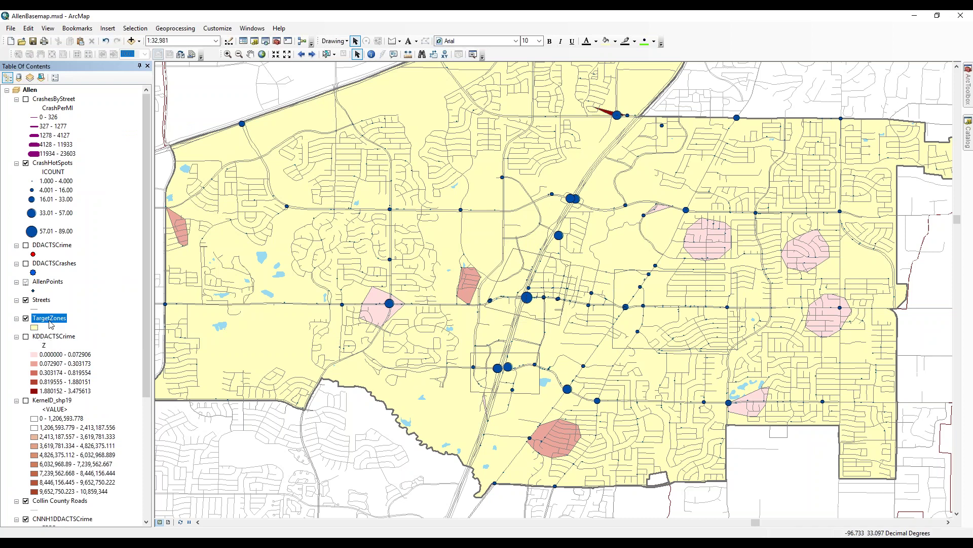
- Symbolize the TargetZones layer with no fill color and a thick outline
left_click(35, 329)
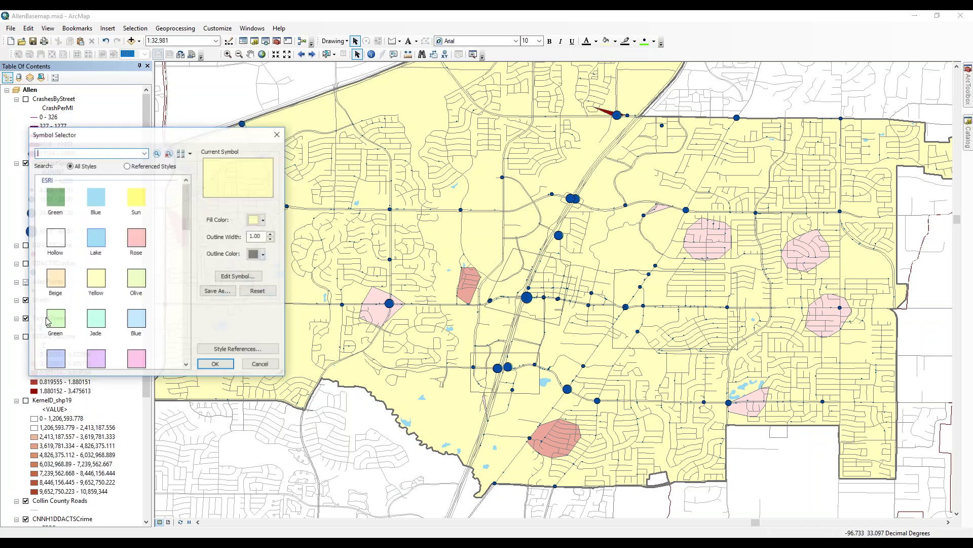
left_click(264, 220)
left_click(234, 236)
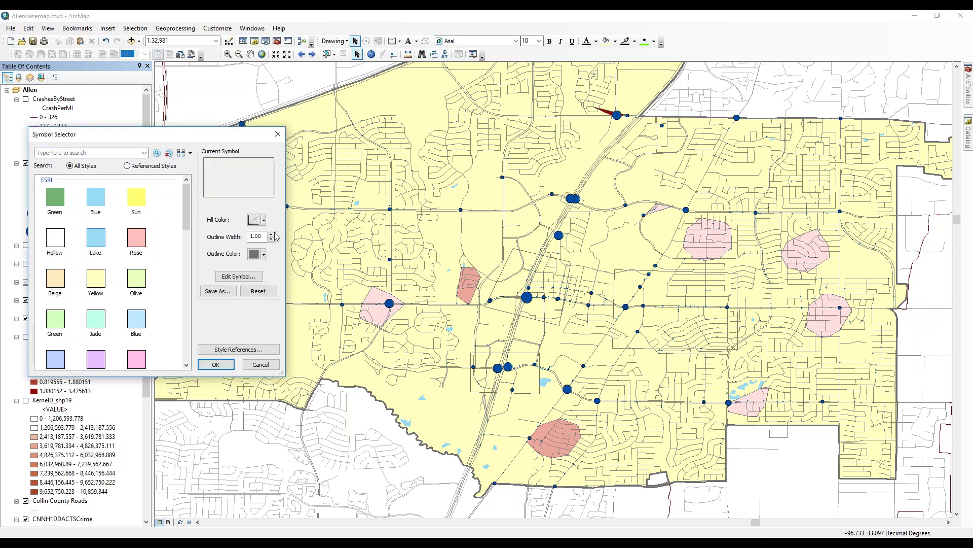
type("5")
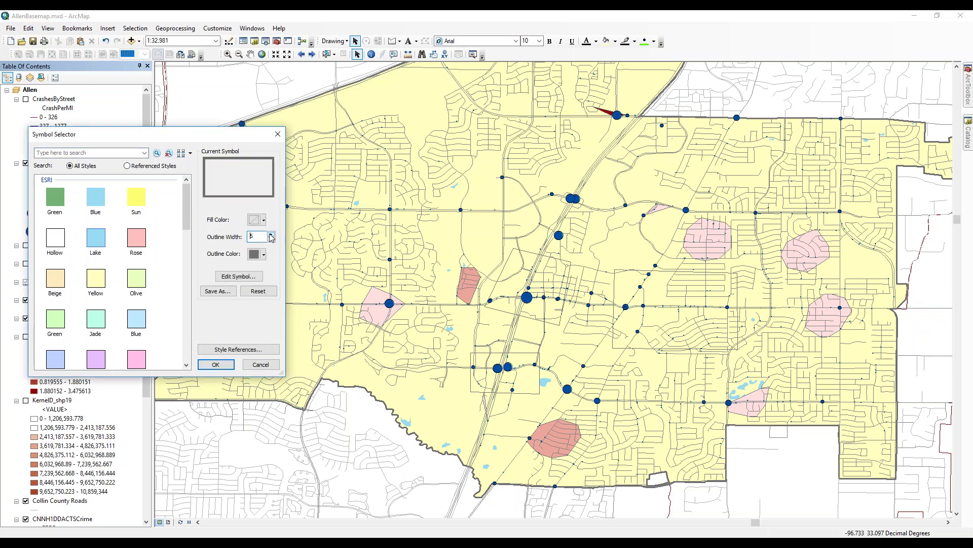
left_click(271, 235)
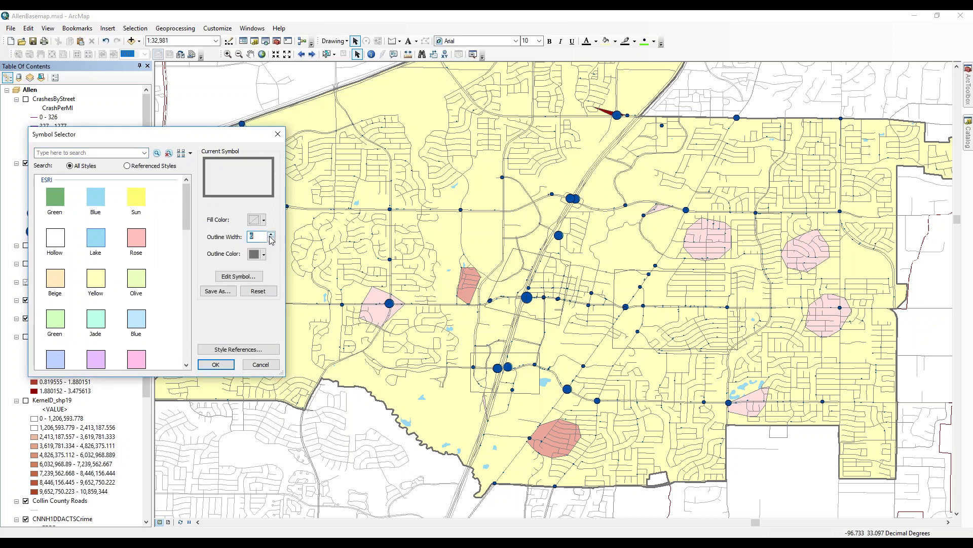
left_click(216, 364)
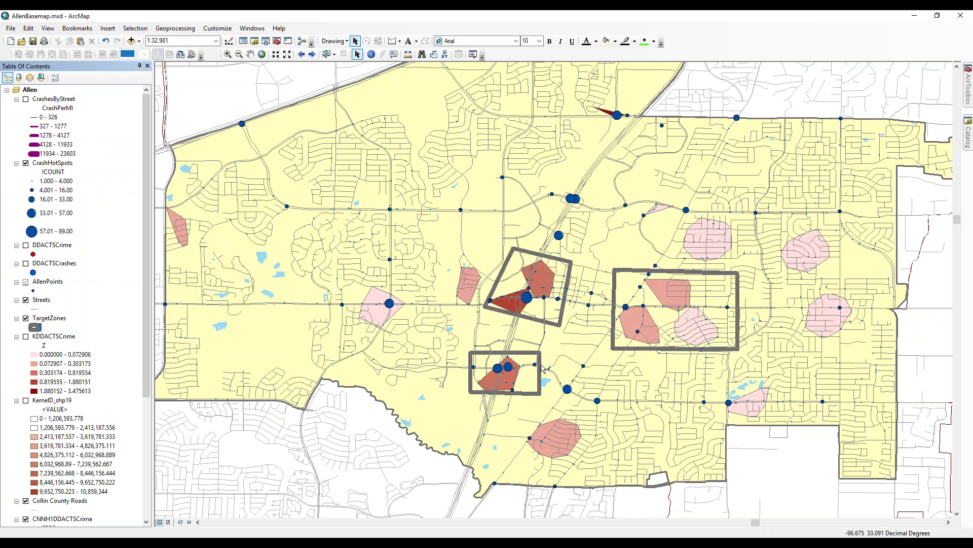
- Open the TargetZones attribute table and widen its Name column
right_click(56, 320)
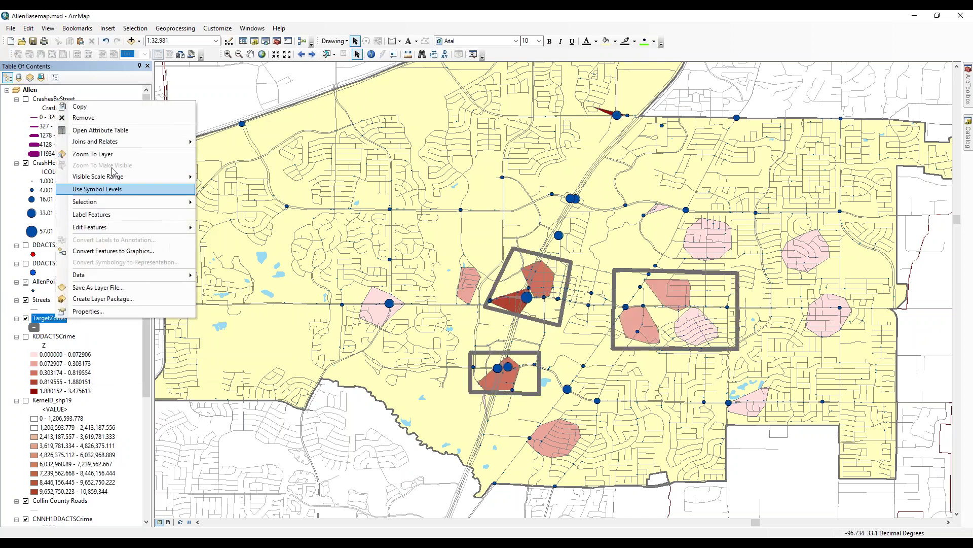
left_click(115, 133)
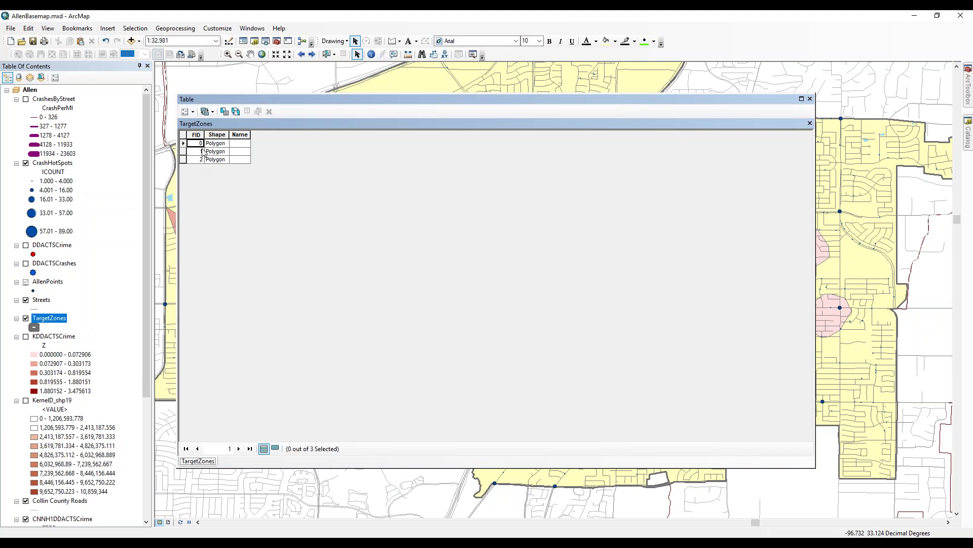
left_click(246, 135)
left_click_drag(250, 135, 339, 135)
- Try to calculate the TargetZones Name field with the expression "Zone " + ([FID]+1) outside an edit session
right_click(275, 137)
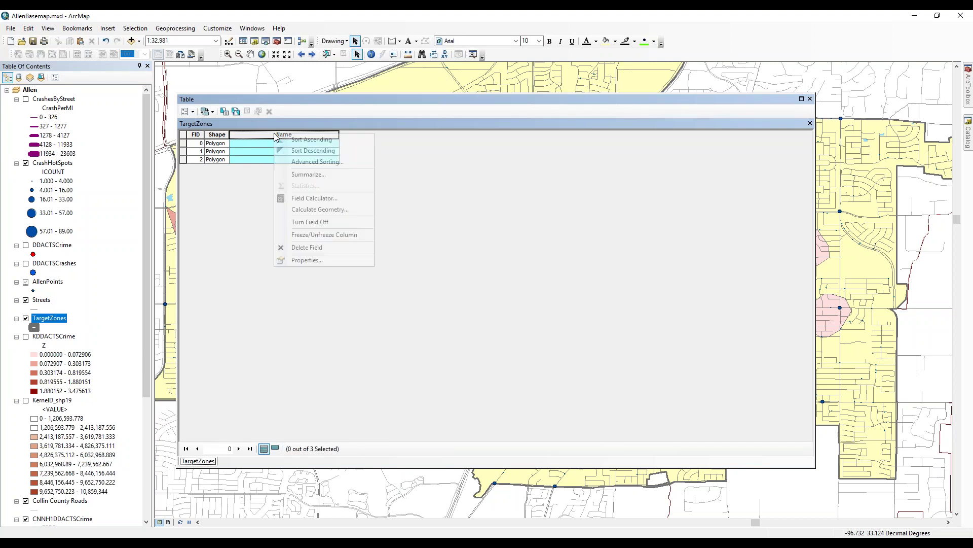
left_click(315, 198)
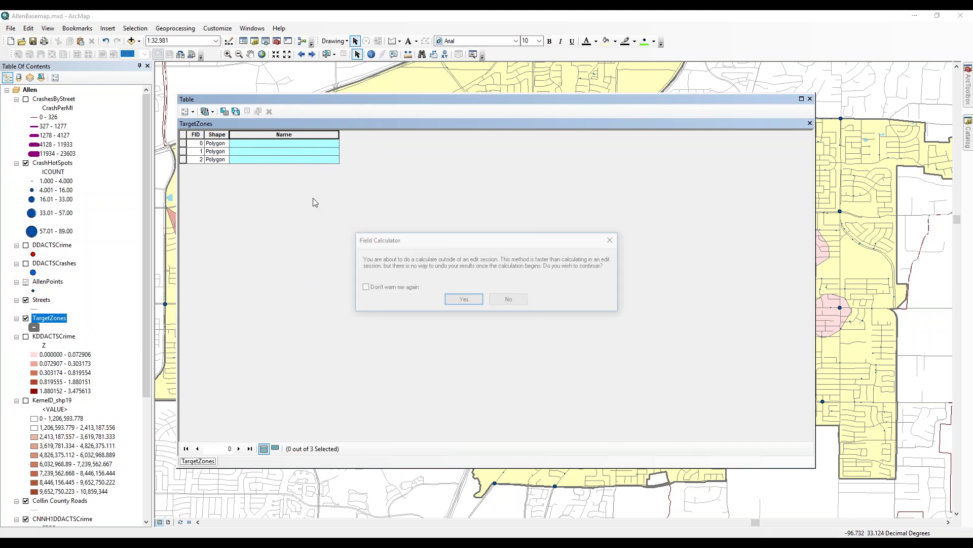
left_click(464, 302)
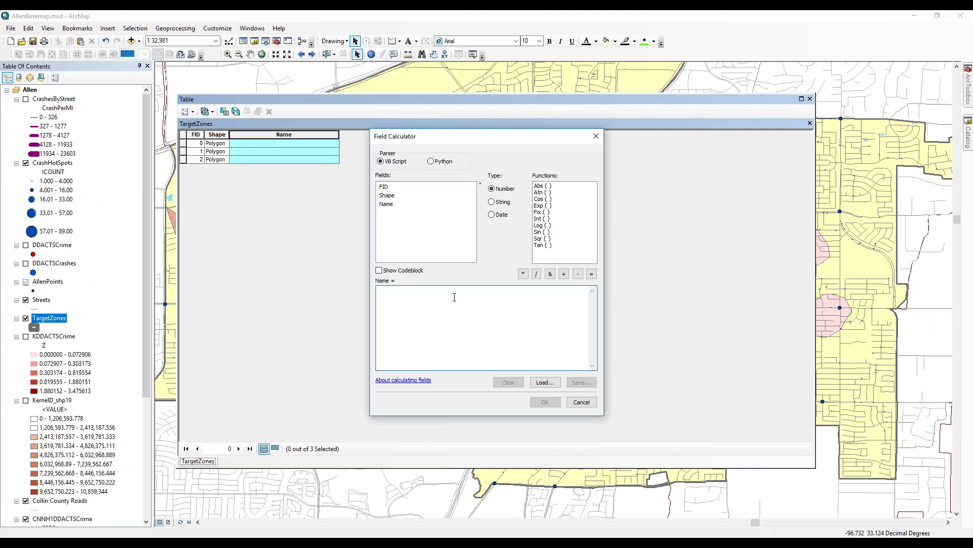
type("\"Zone \" +")
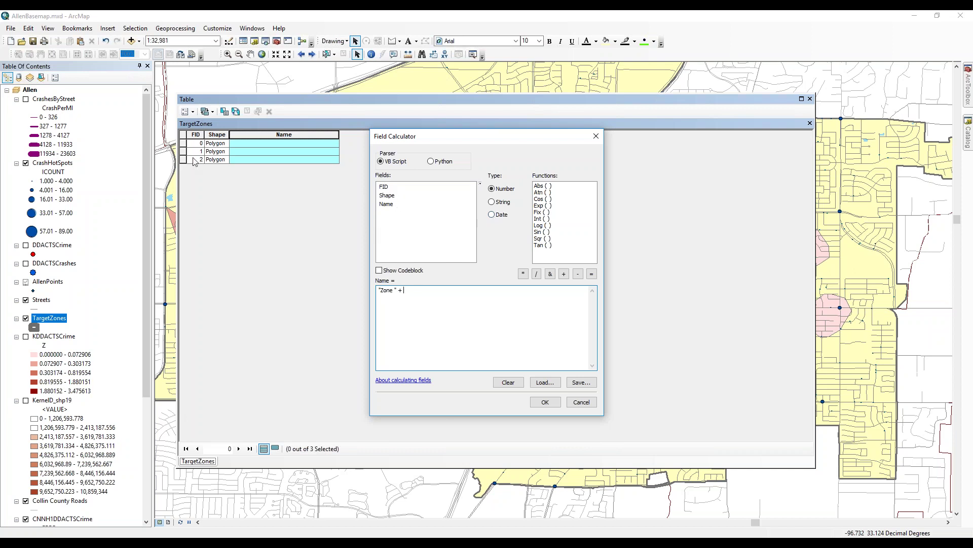
double_click(384, 186)
left_click(546, 403)
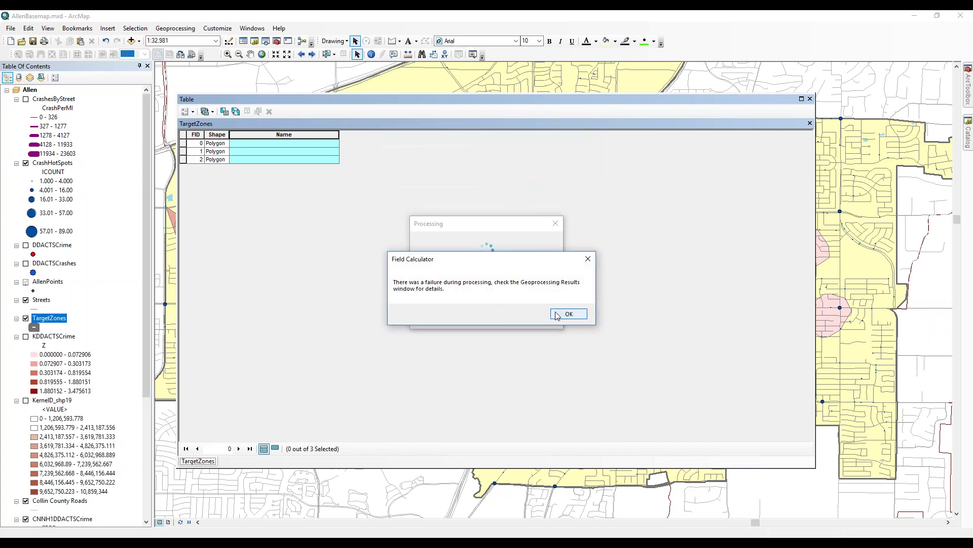
left_click(557, 315)
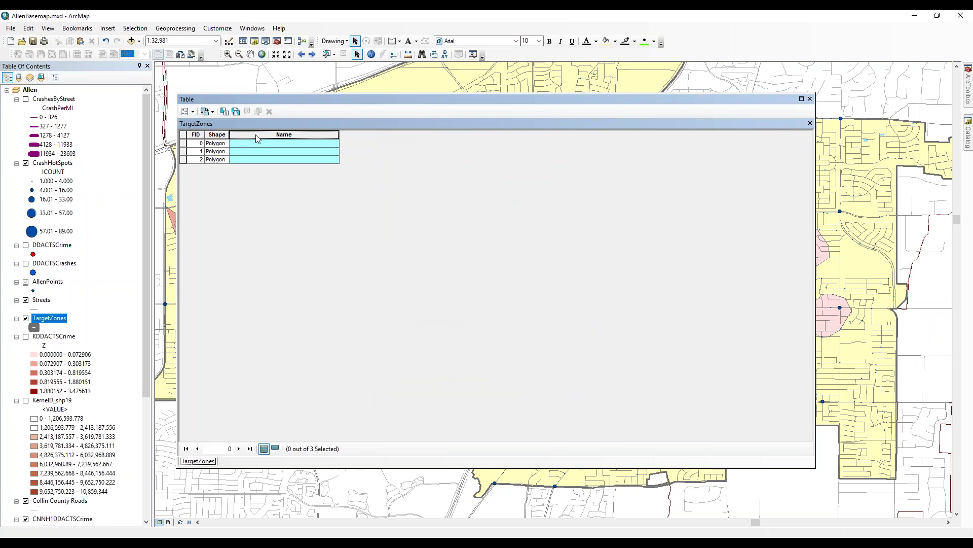
- Try the Name field calculation again with single quotes around the text, as 'Zone ' + ([FID]+1)
right_click(257, 139)
left_click(293, 200)
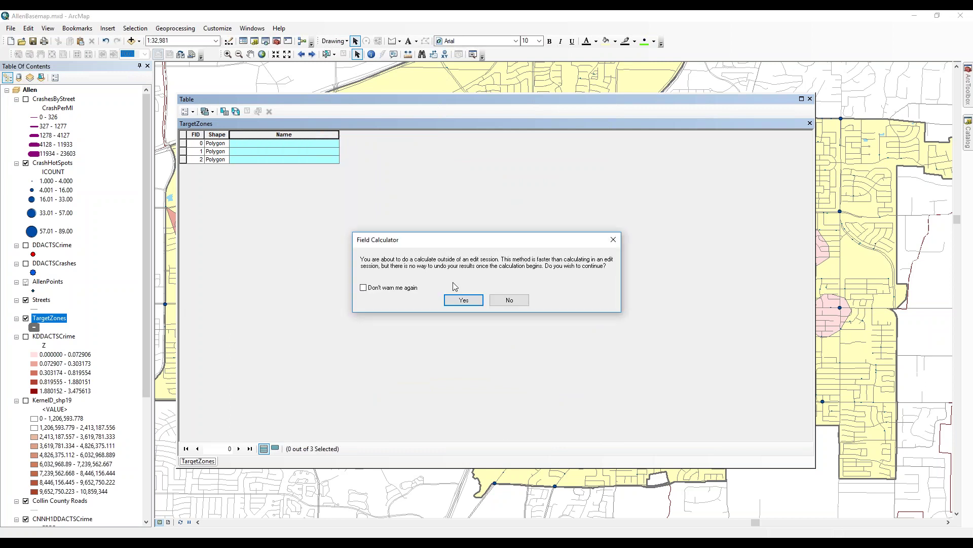
left_click(463, 299)
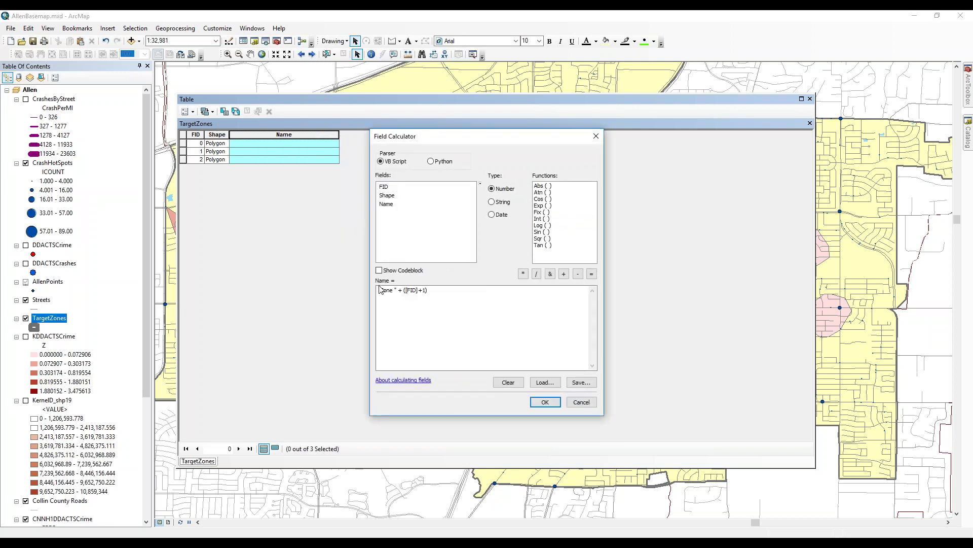
key("BackSpace")
type("'")
key("BackSpace")
type("'")
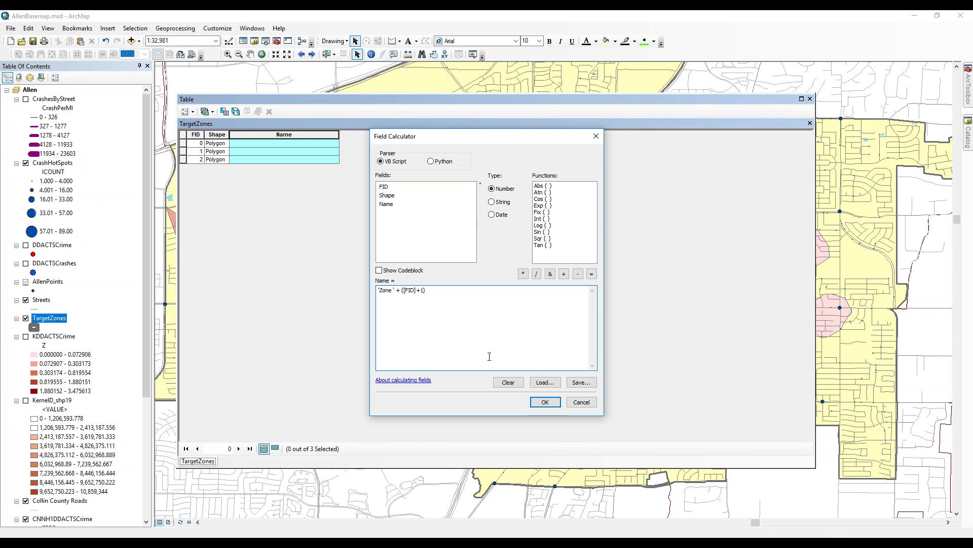
left_click(546, 402)
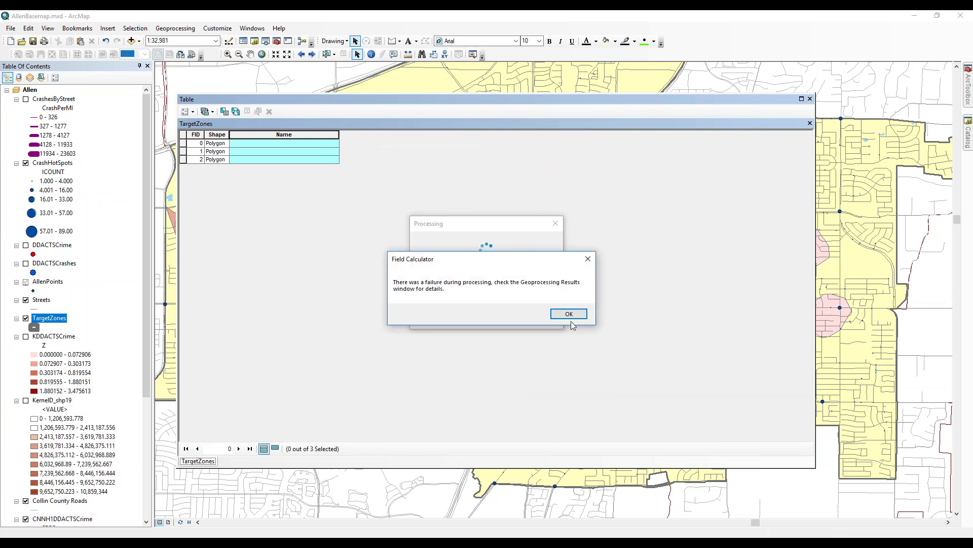
left_click(569, 313)
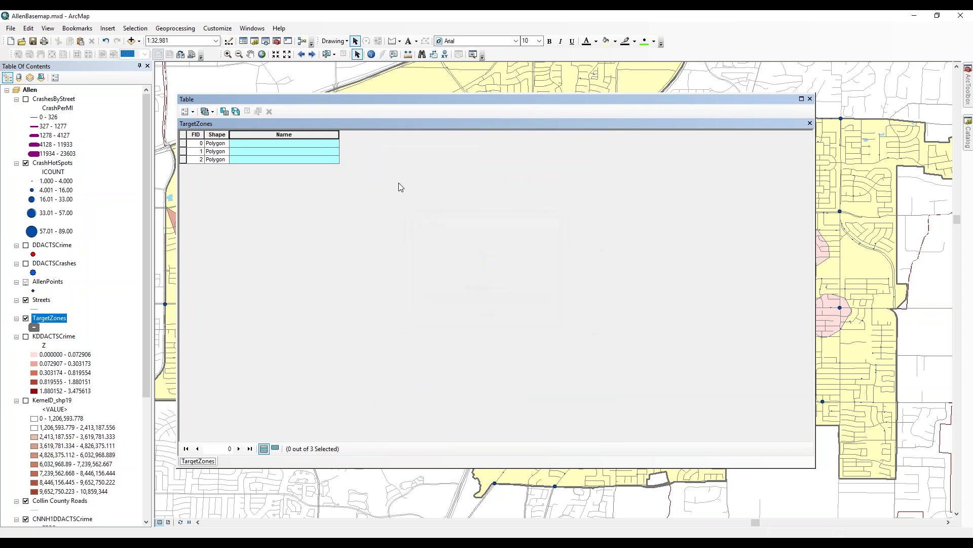
right_click(293, 135)
left_click(338, 208)
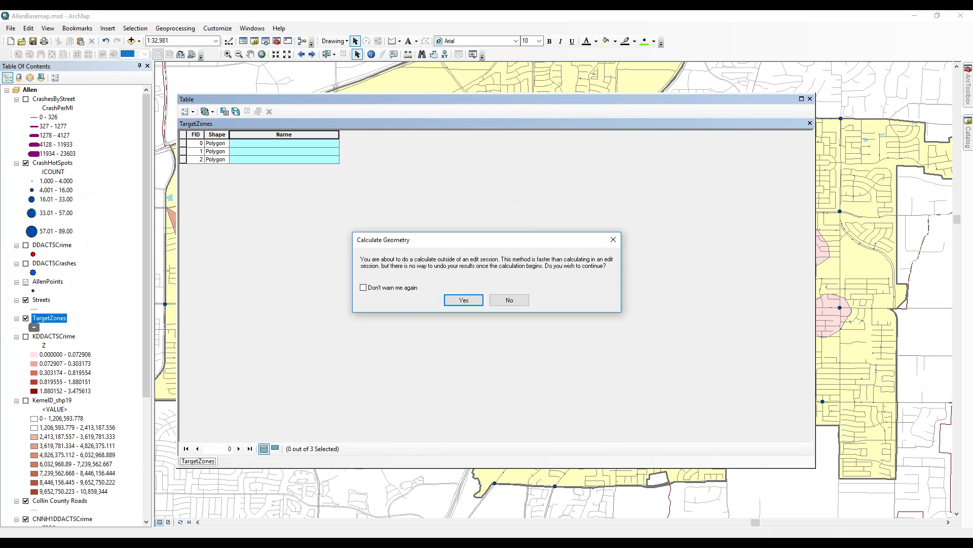
left_click(462, 300)
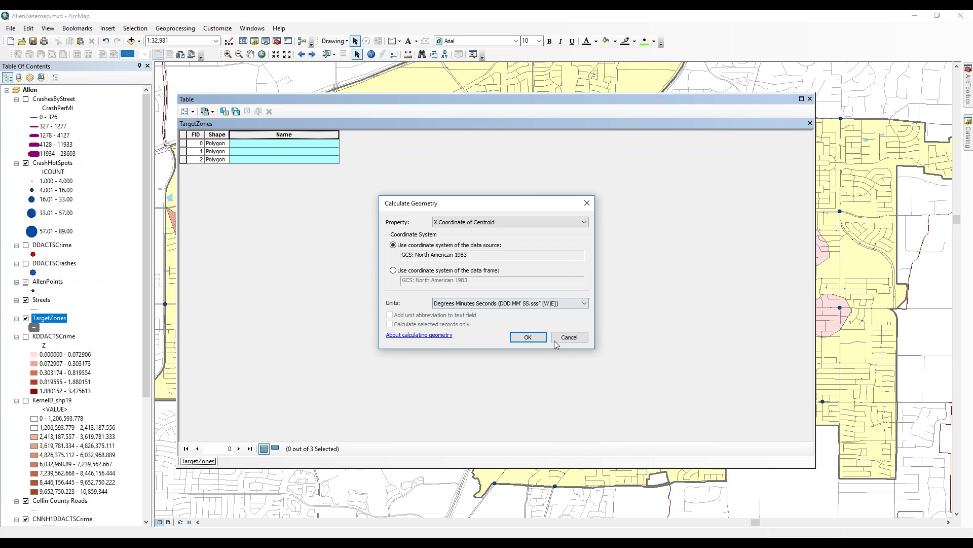
key("Escape")
- Calculate the Name field of TargetZones with the double-quoted, ampersand-joined expression "Zone " & ([FID]+1)
right_click(281, 135)
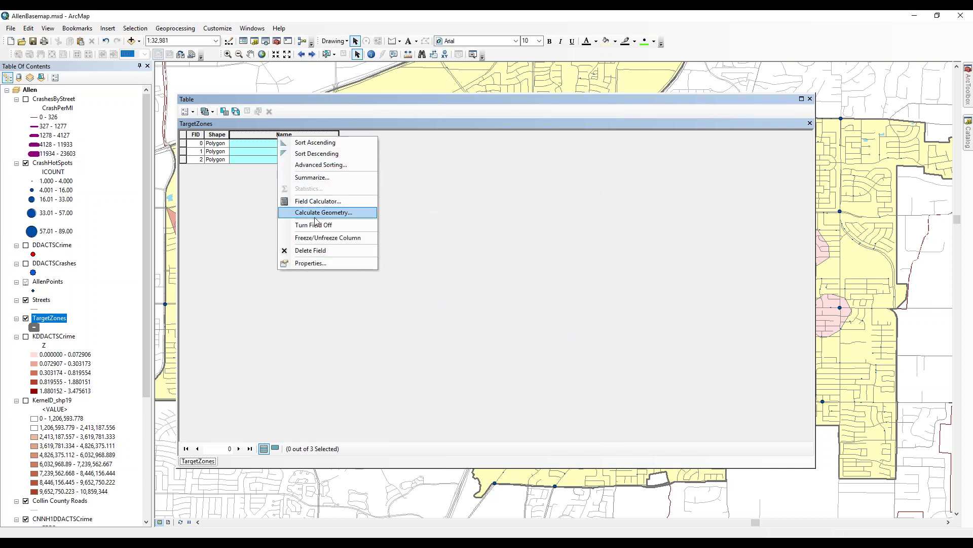
left_click(317, 211)
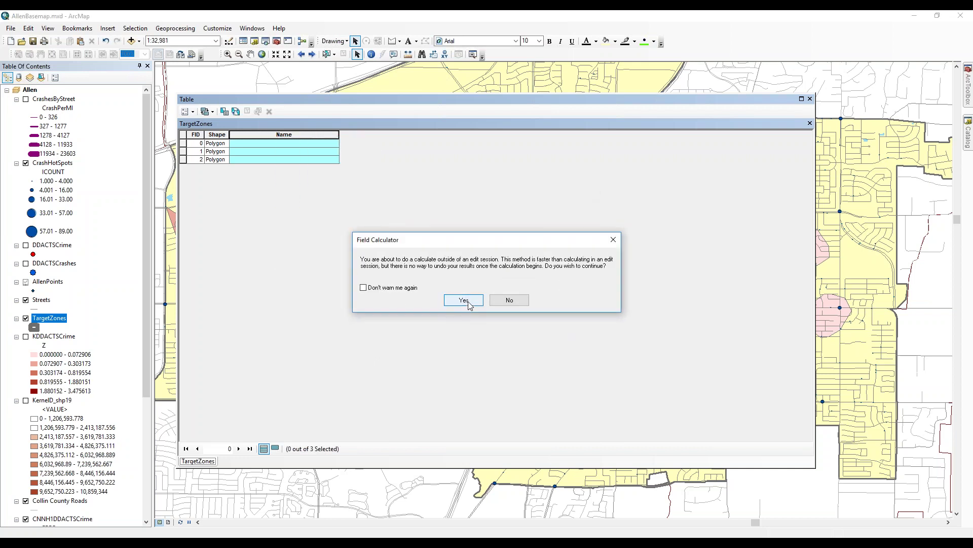
left_click(463, 301)
key("BackSpace")
key("BackSpace")
type("&")
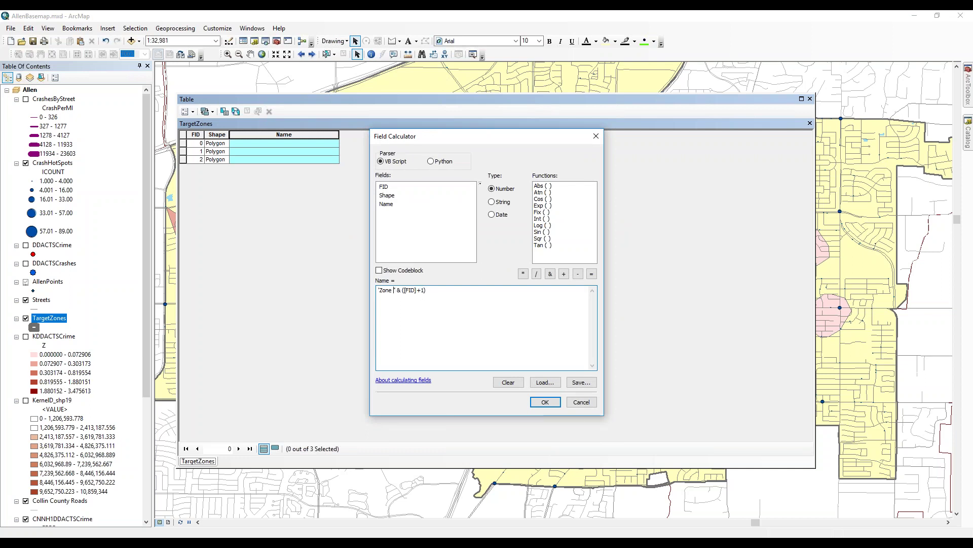
key("BackSpace")
type("\"")
left_click(545, 402)
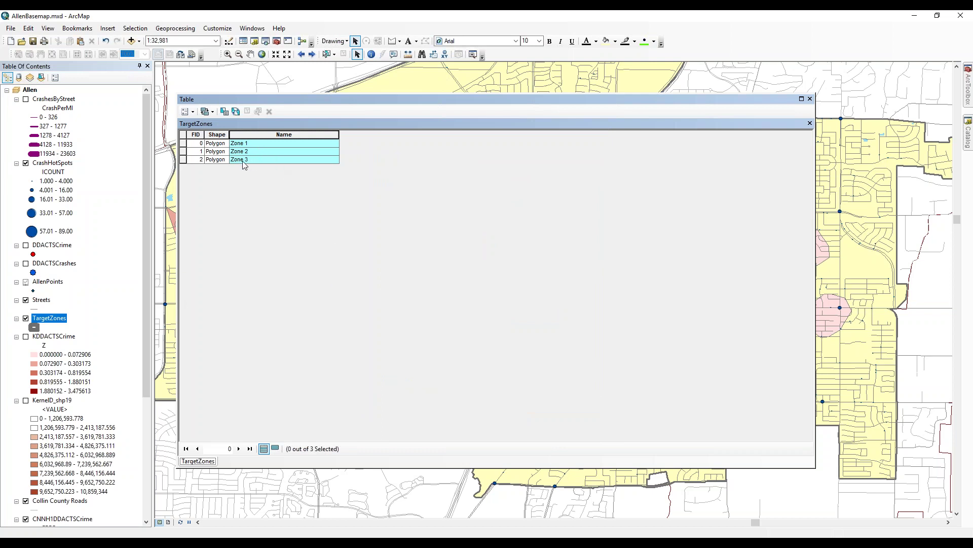
- Close the attribute table and label the TargetZones features on the map
left_click(810, 123)
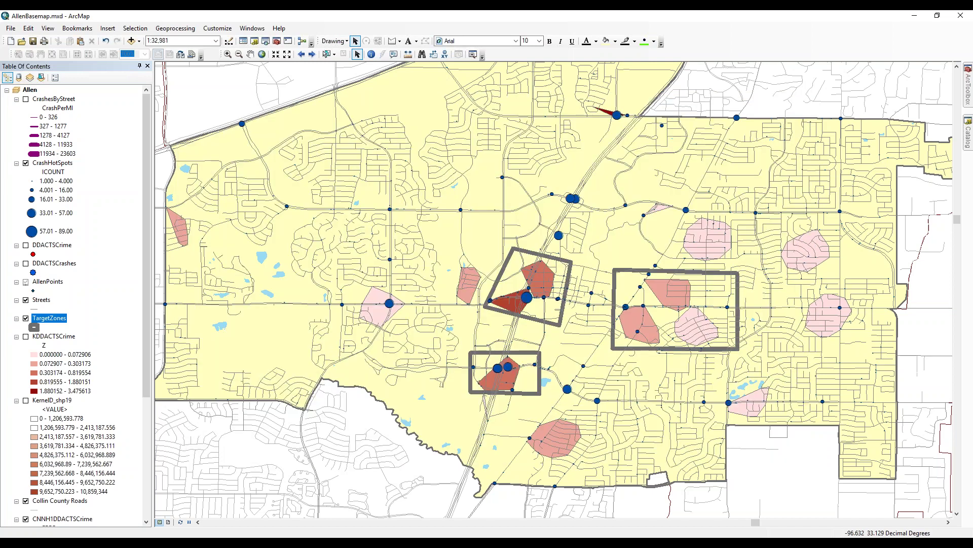
right_click(49, 320)
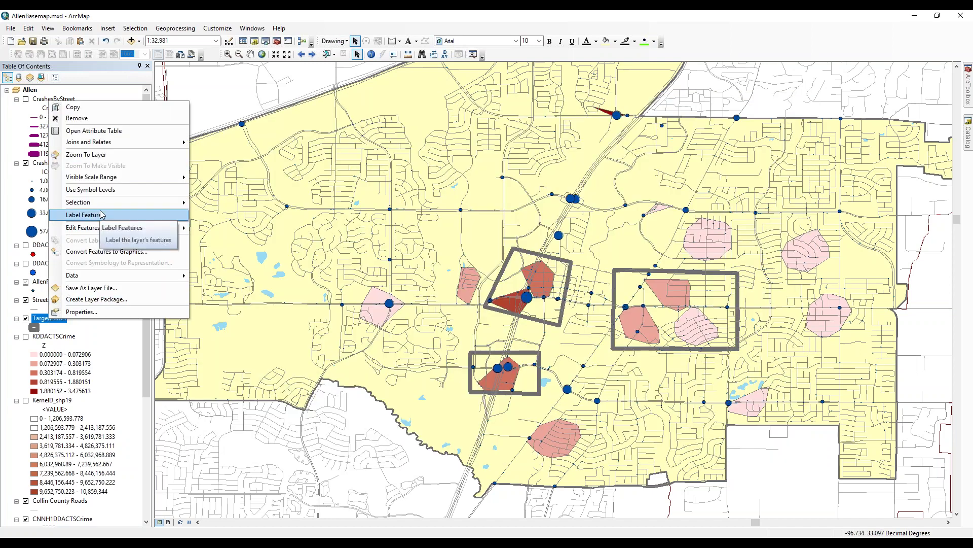
left_click(122, 221)
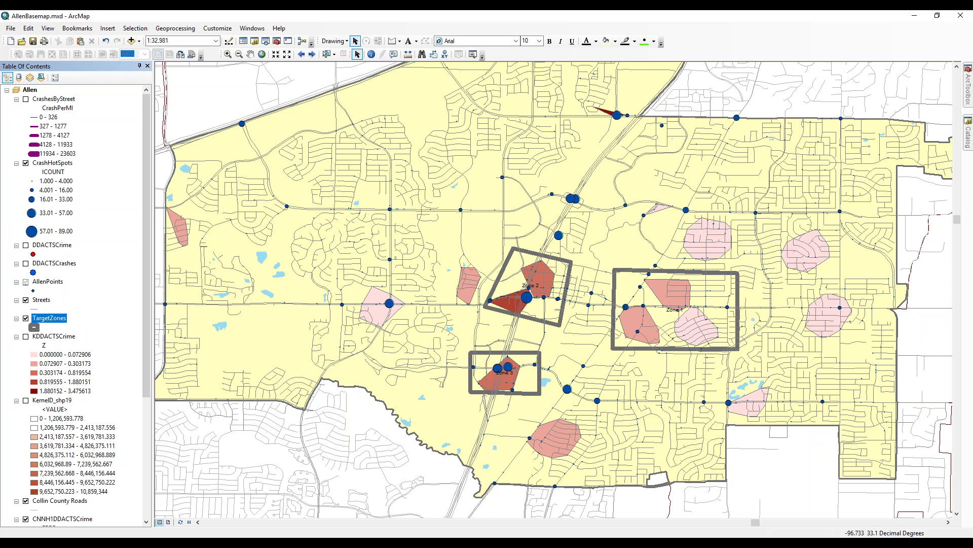
- Toggle the DDACTSCrime and DDACTSCrashes points over the target zones, leaving DDACTSCrime shown and DDACTSCrashes hidden
left_click(26, 246)
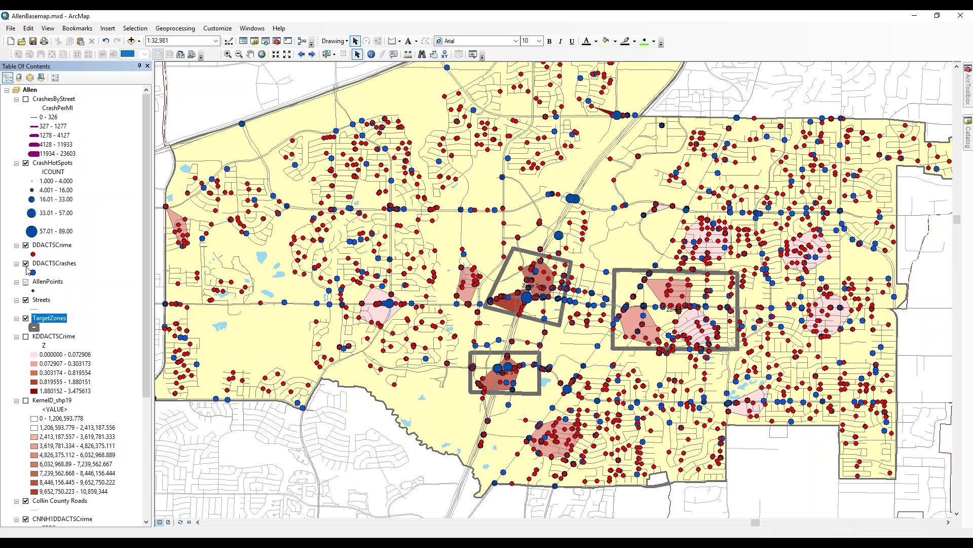
left_click(26, 264)
left_click(28, 248)
left_click(26, 245)
left_click(26, 246)
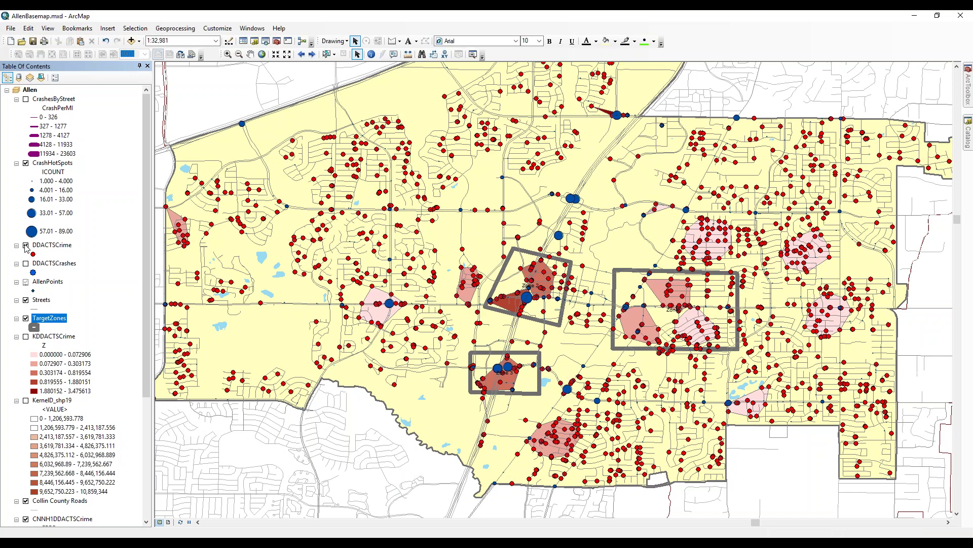
left_click(26, 245)
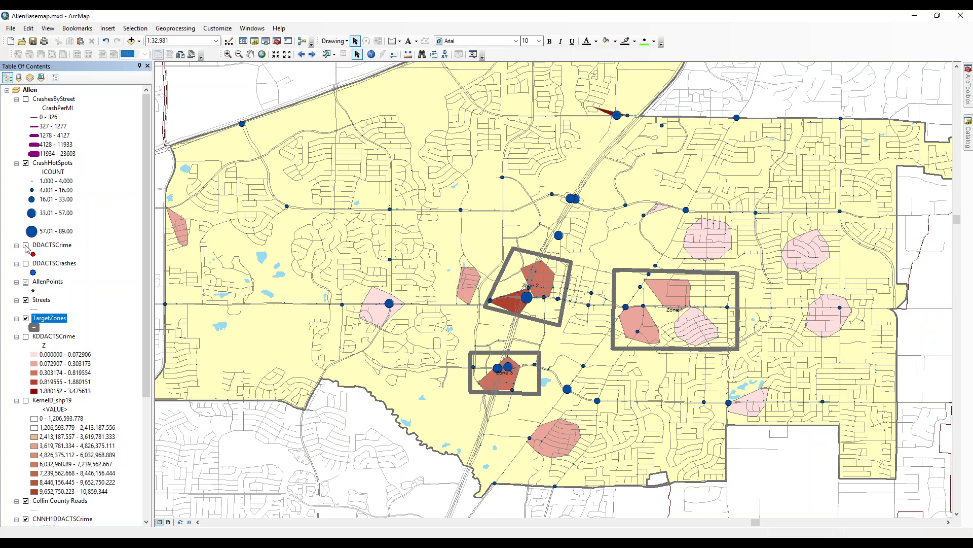
left_click(26, 246)
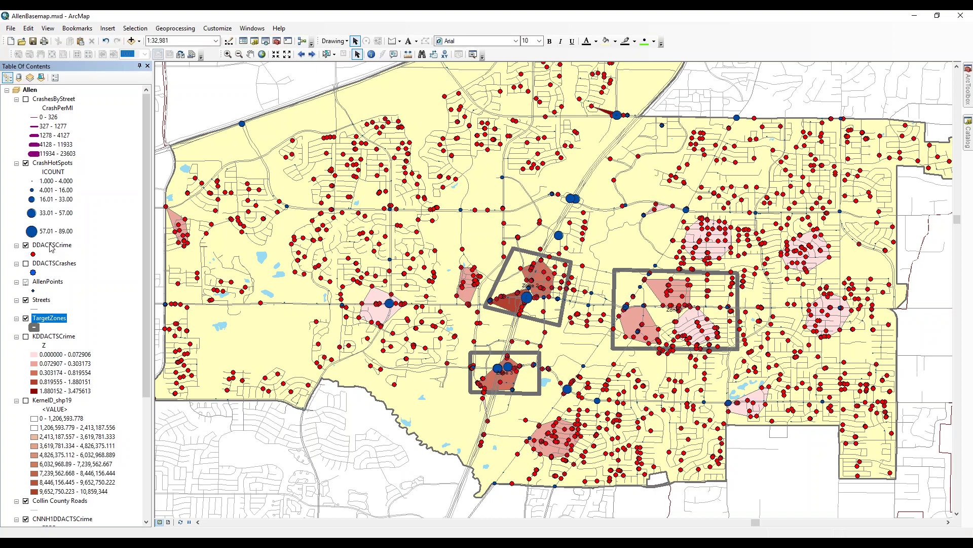
left_click(30, 246)
right_click(48, 247)
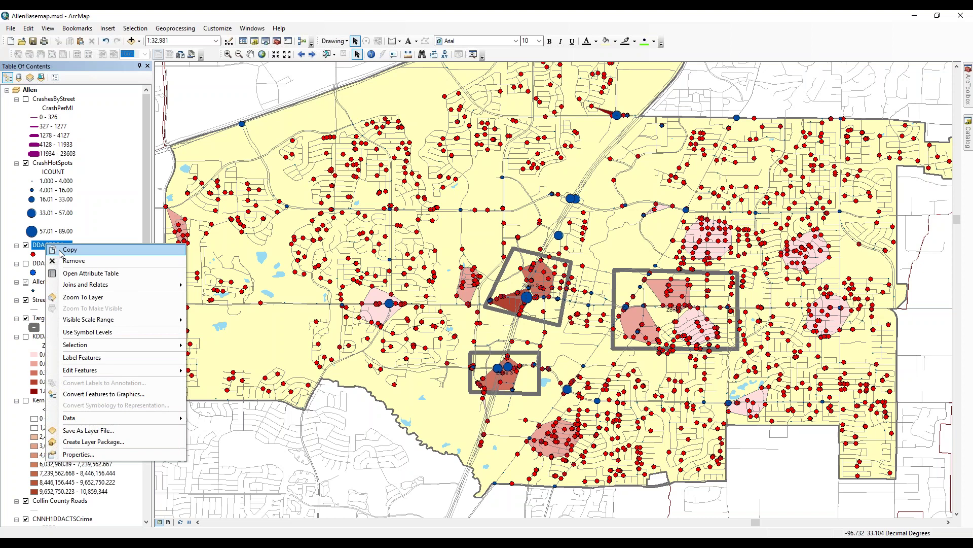
mouse_move(120, 291)
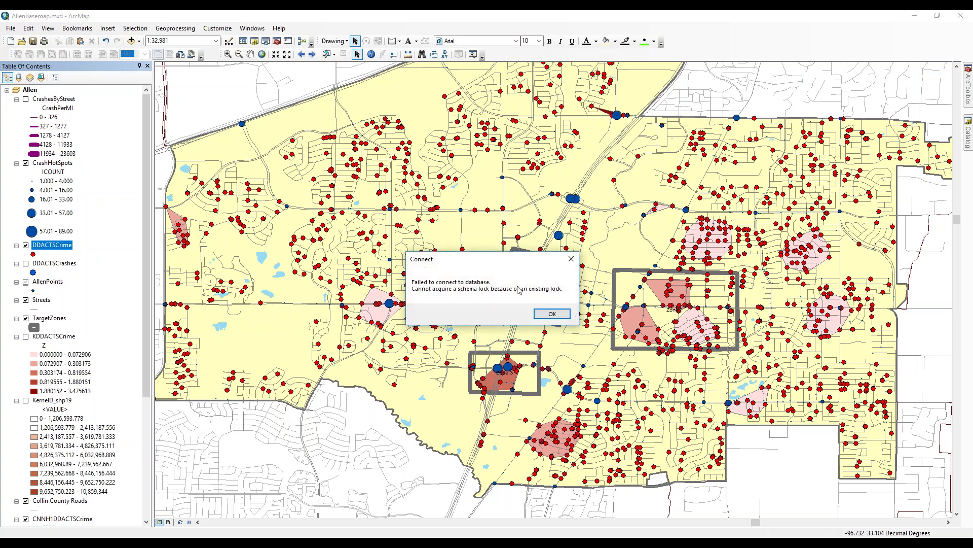
left_click(549, 315)
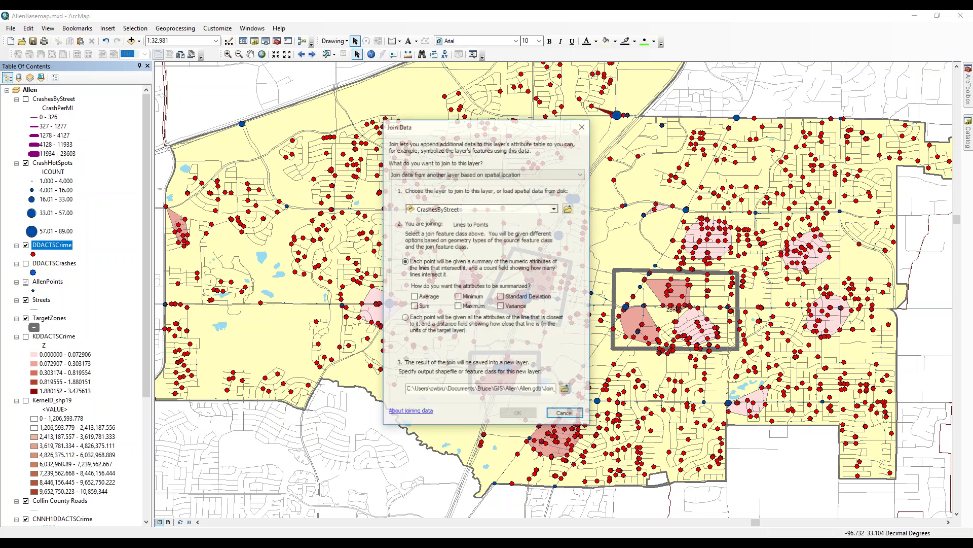
left_click(554, 417)
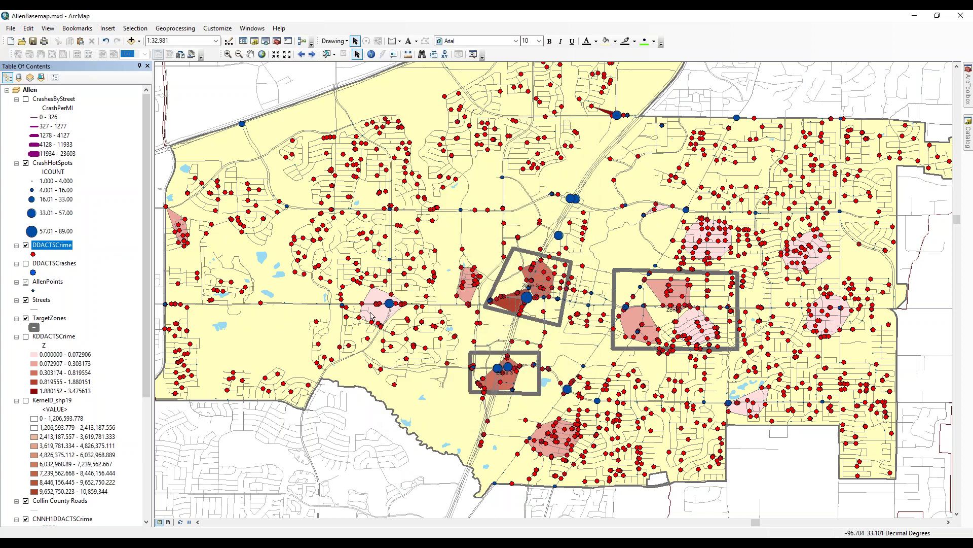
left_click(180, 522)
left_click(335, 54)
left_click(337, 54)
left_click(135, 27)
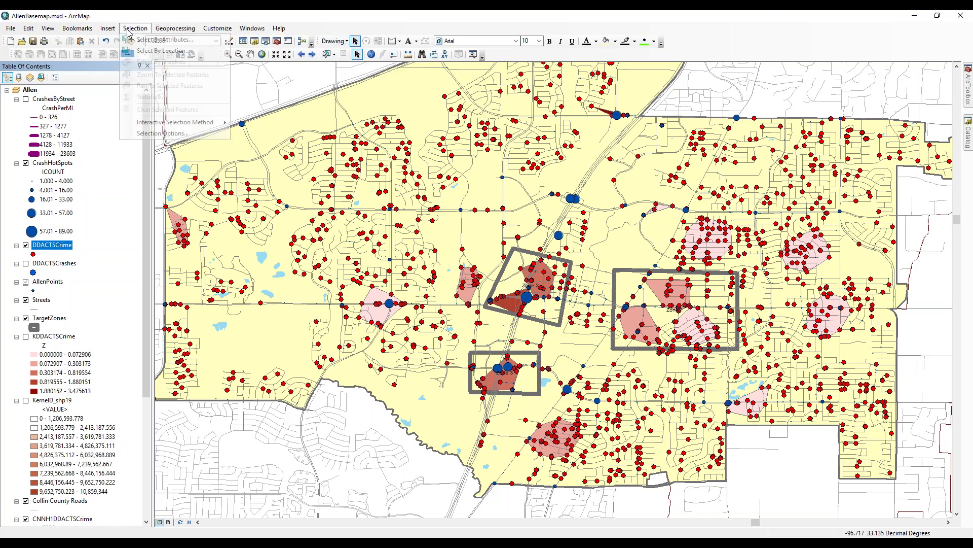
left_click(174, 14)
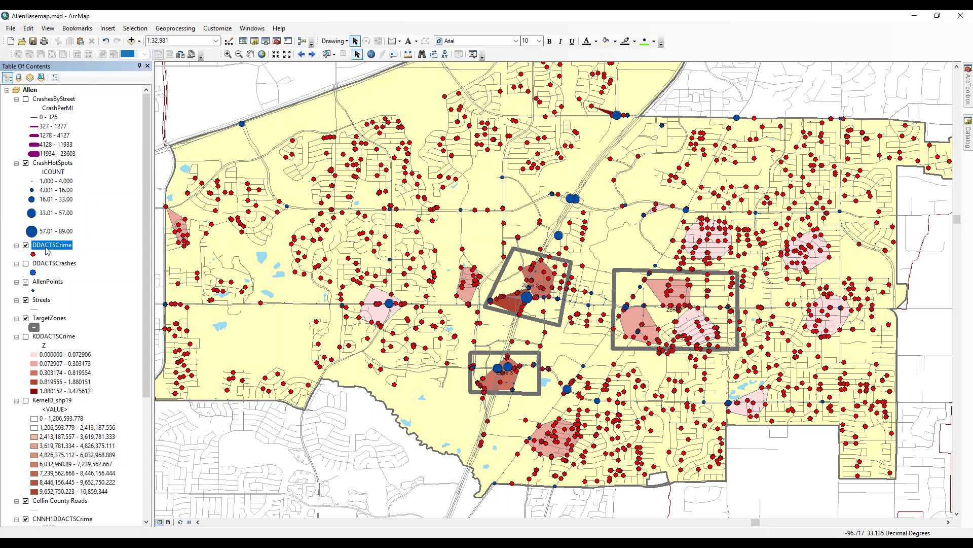
- Set up a spatial join of DDACTSCrime with TargetZones, giving each point the attributes of the polygon it falls inside
right_click(47, 248)
mouse_move(162, 294)
left_click(213, 292)
left_click(545, 314)
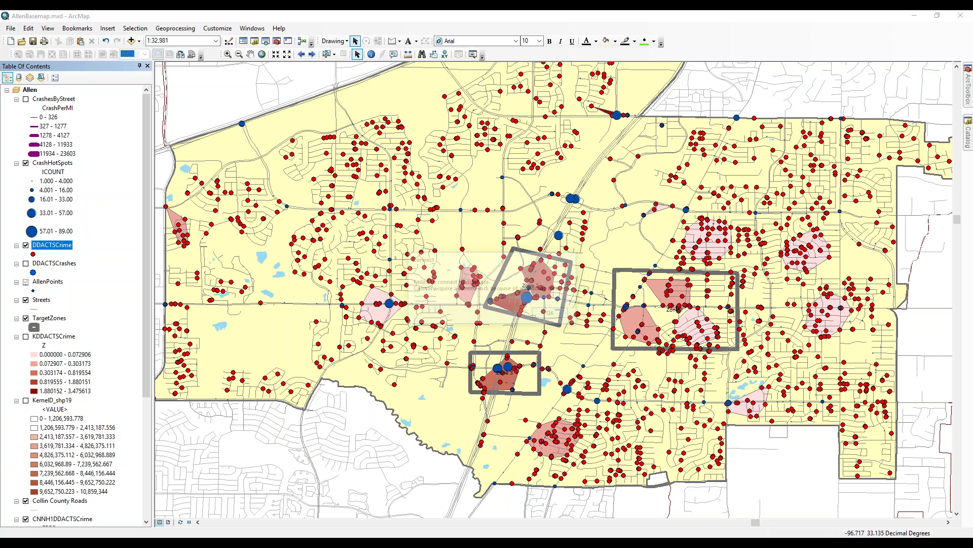
key("Return")
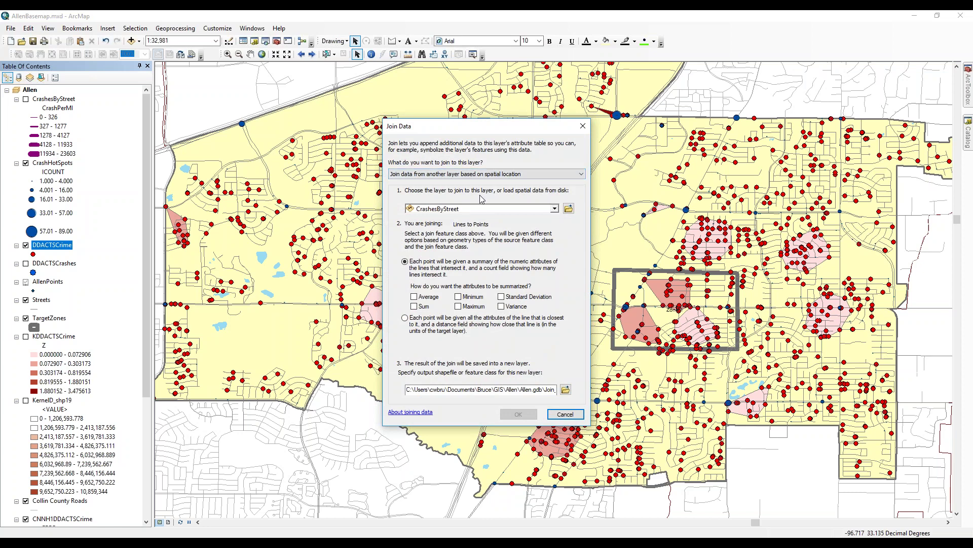
left_click(474, 210)
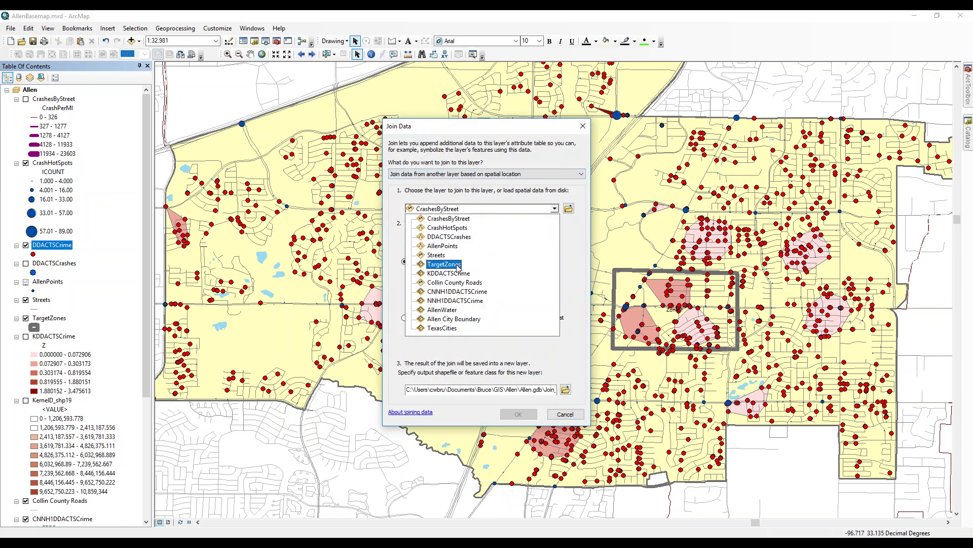
left_click(444, 264)
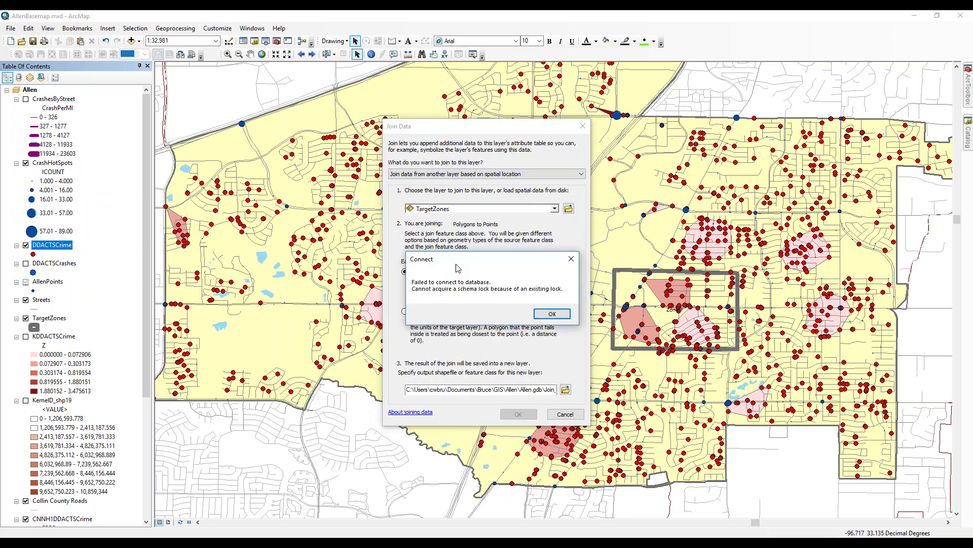
left_click(539, 313)
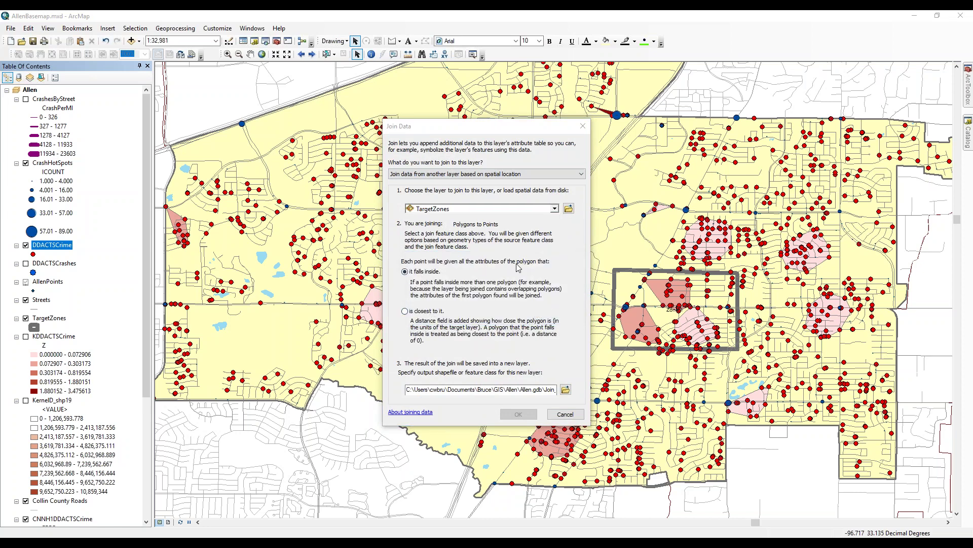
left_click(507, 271)
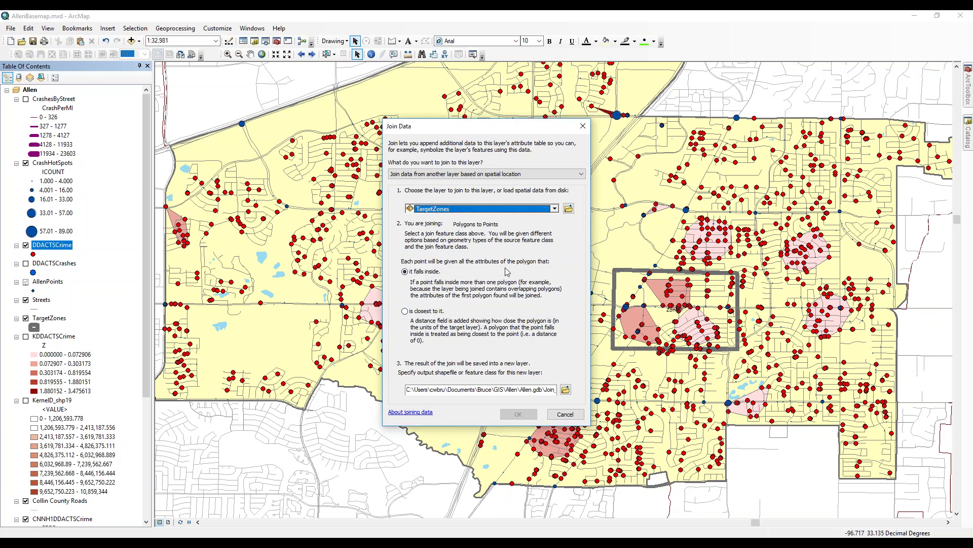
left_click(430, 273)
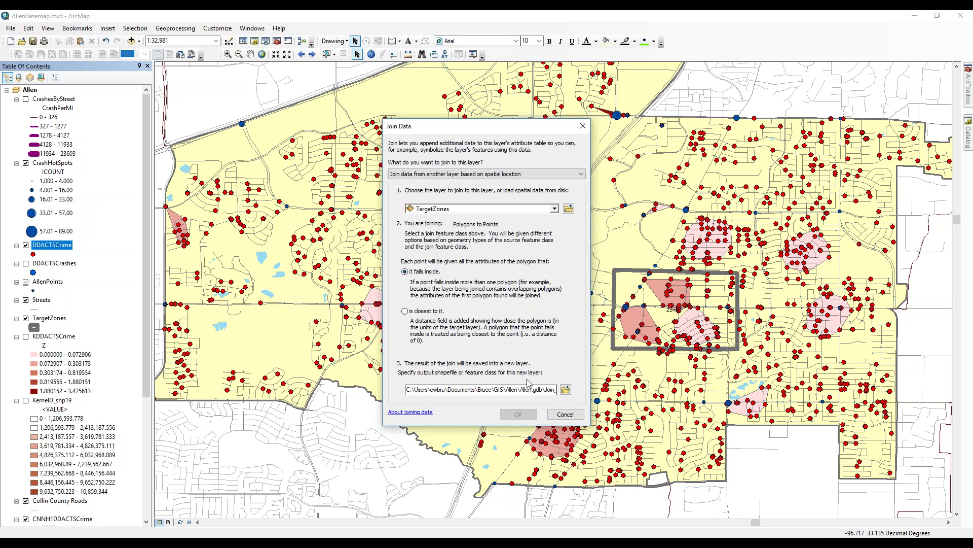
- Set the join output to a shapefile named CrimesWithZone in the Allen folder and run the join
left_click(565, 390)
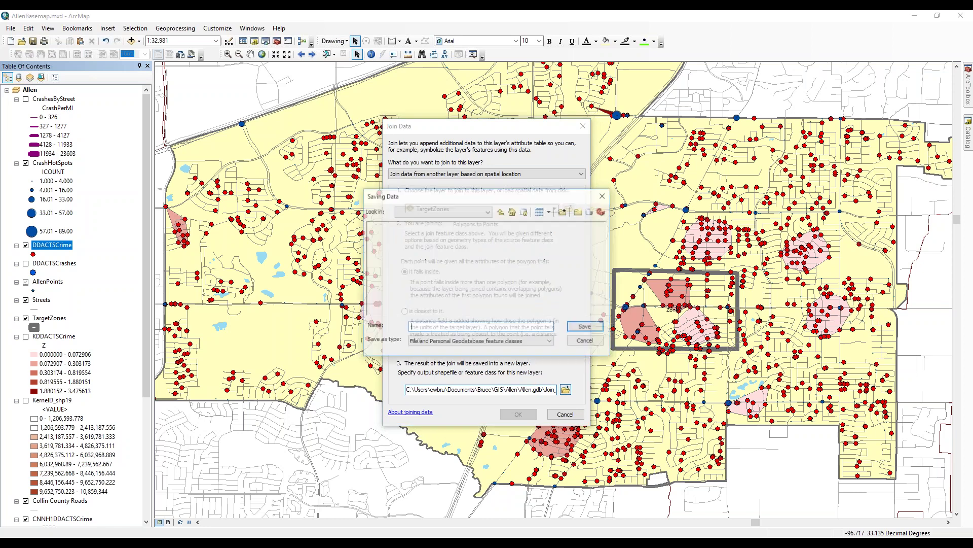
left_click(548, 343)
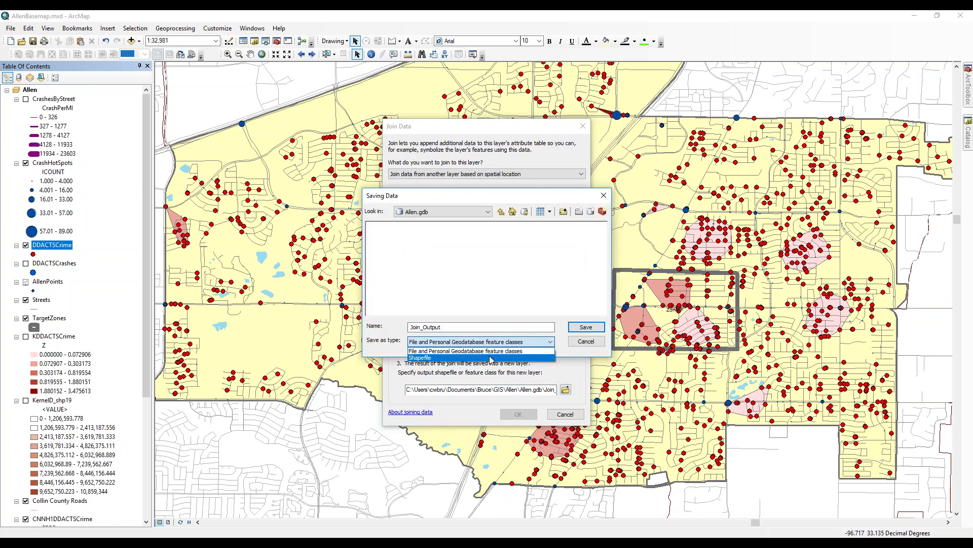
left_click(538, 353)
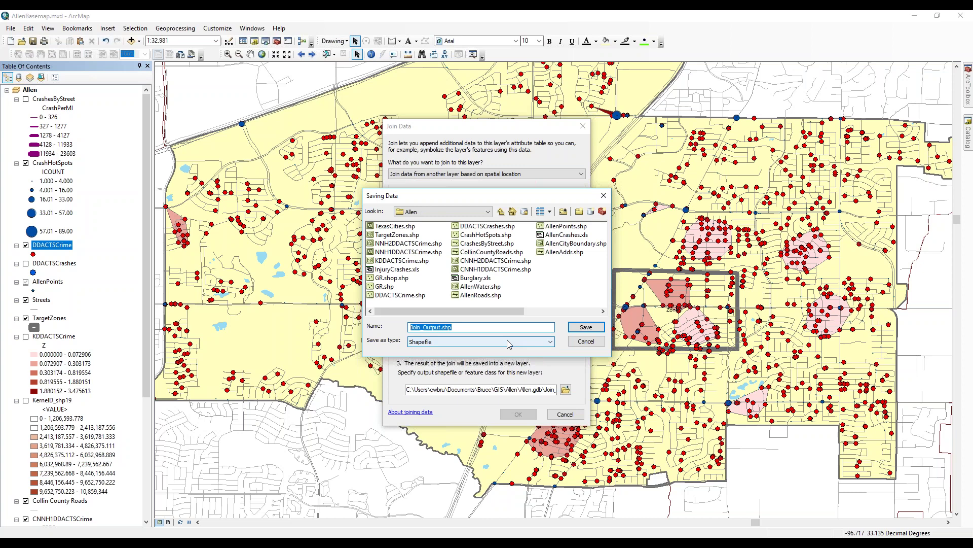
type("CrimesWithZone")
key("Return")
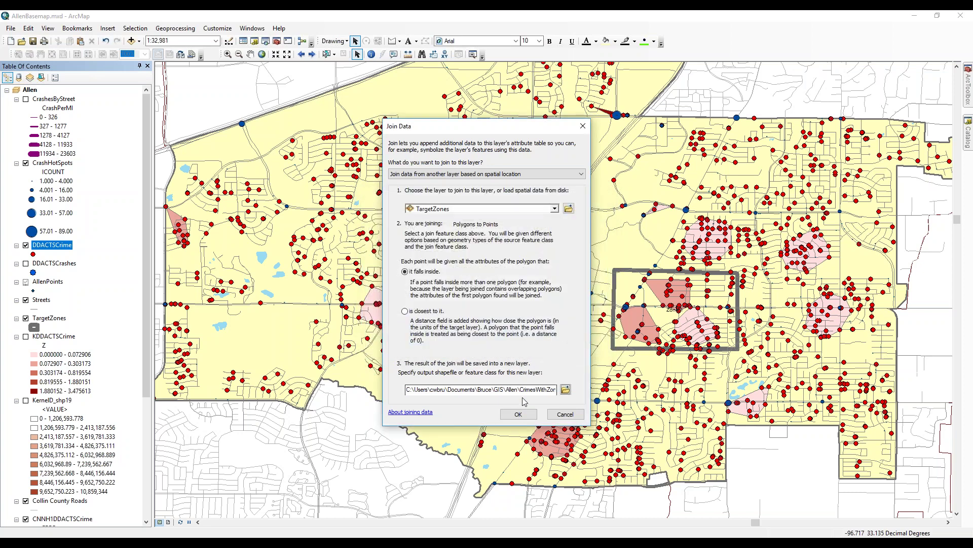
left_click(519, 414)
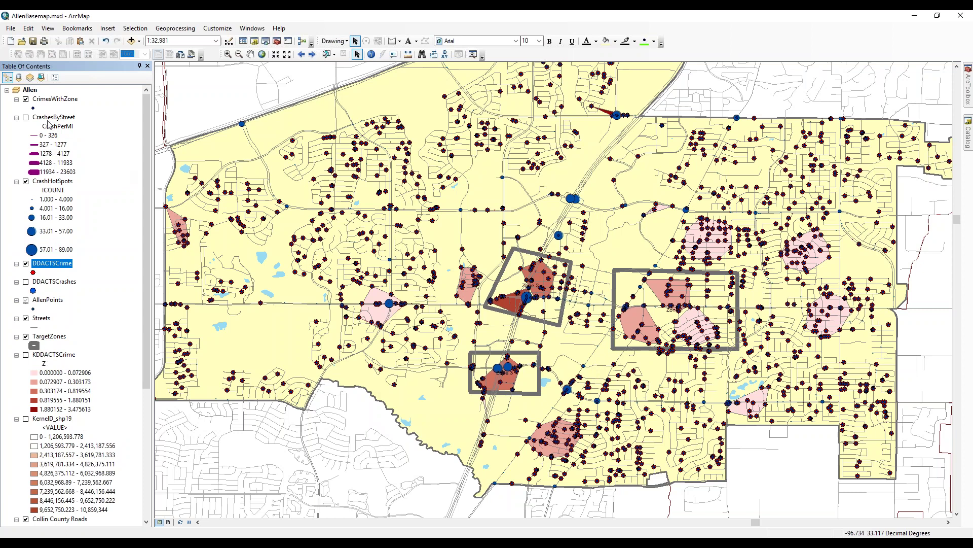
- Examine the zone names joined to the crime records in the CrimesWithZone attribute table, widening the Name column to read them
right_click(61, 101)
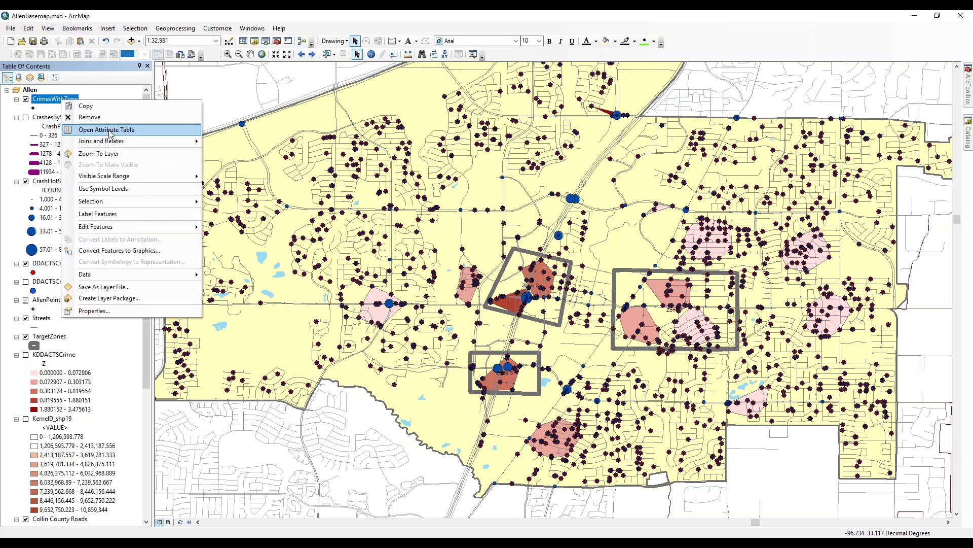
left_click(110, 133)
left_click_drag(475, 437, 666, 199)
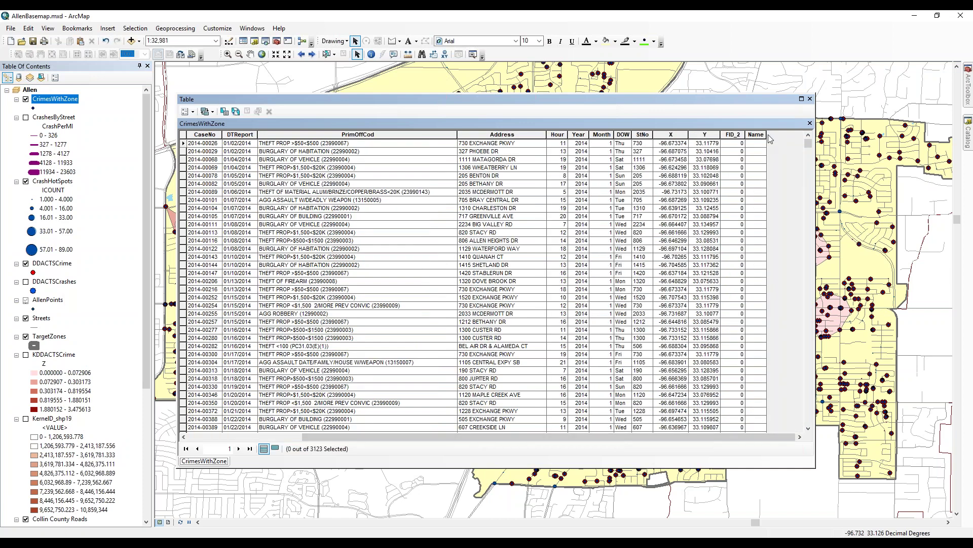
left_click_drag(767, 134, 793, 135)
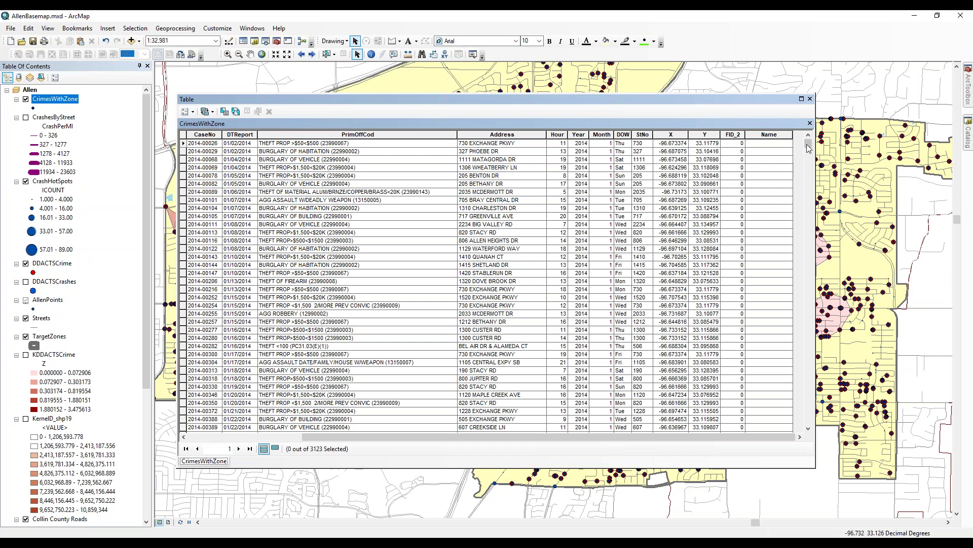
left_click_drag(809, 146, 820, 287)
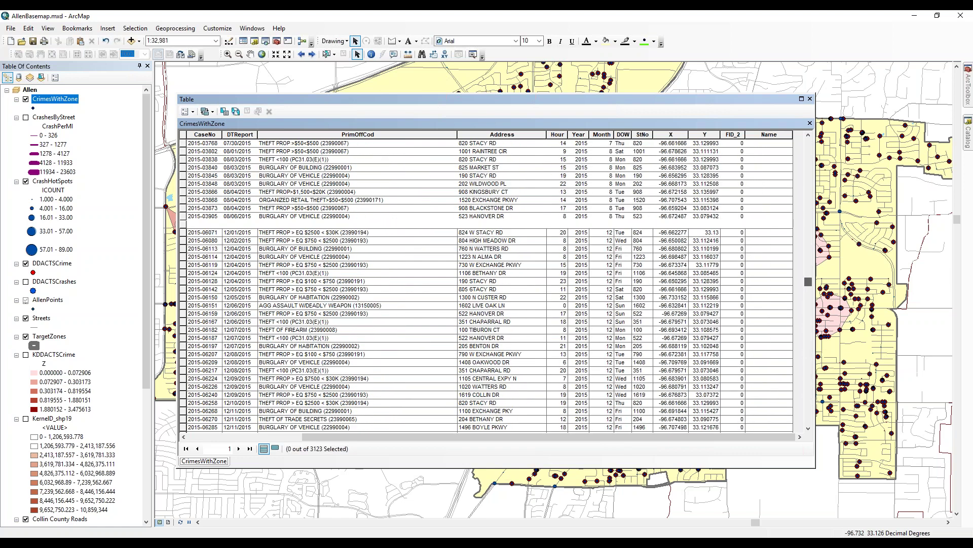
left_click(810, 99)
- Switch to the AllenCrime database in Access and start bringing in a dBASE file as a linked table
key("alt+Tab")
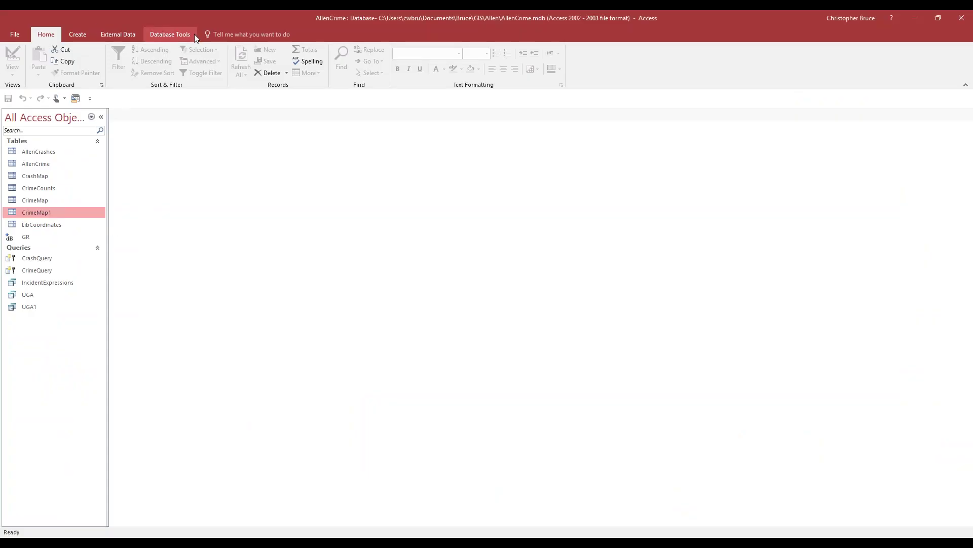
left_click(108, 35)
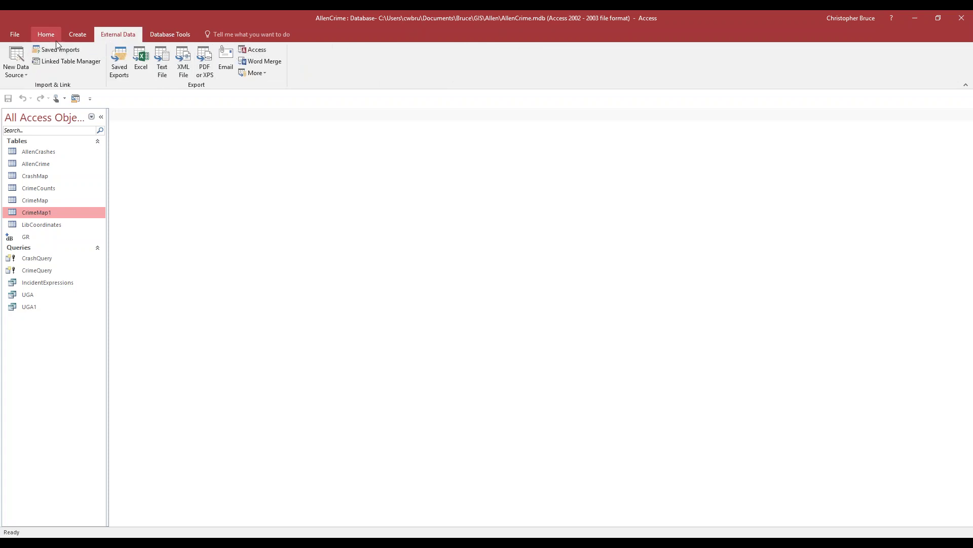
left_click(15, 66)
mouse_move(50, 114)
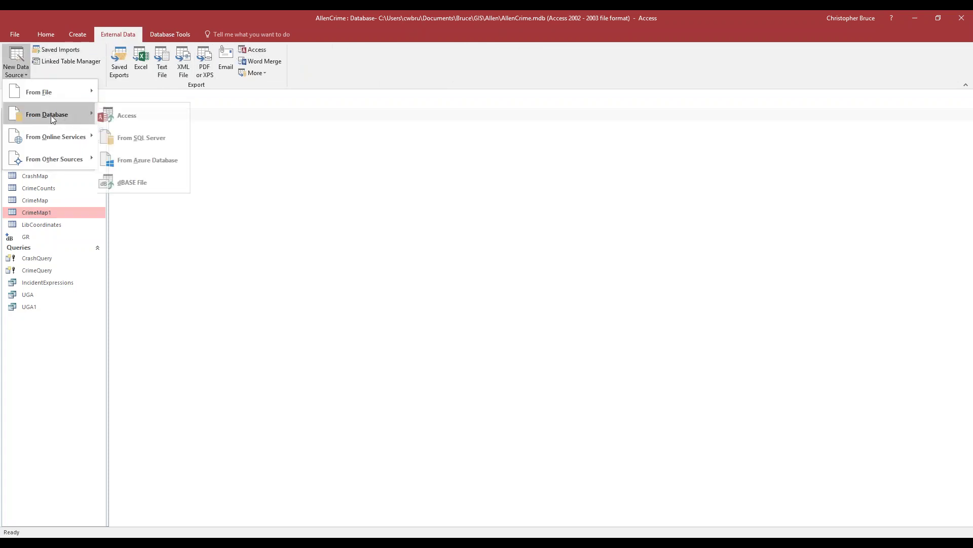
left_click(148, 186)
left_click(395, 324)
left_click(618, 213)
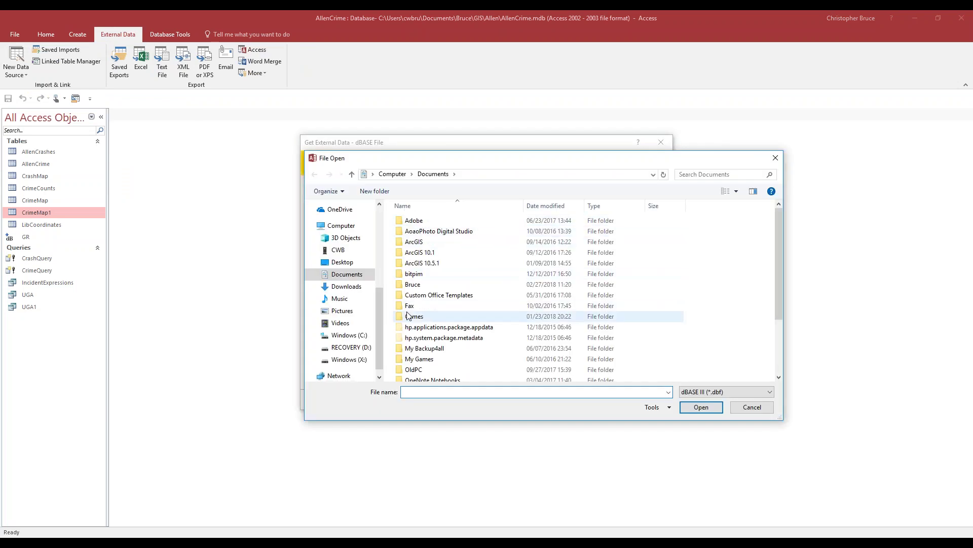
- Try to link CrimesWithZone.dbf from the Bruce > GIS > Allen folder
double_click(412, 284)
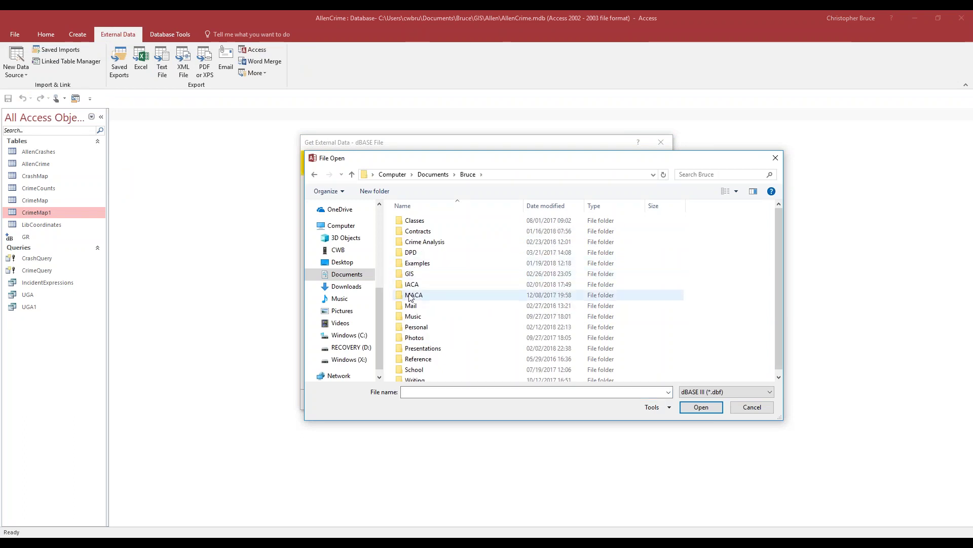
double_click(410, 273)
left_click(420, 222)
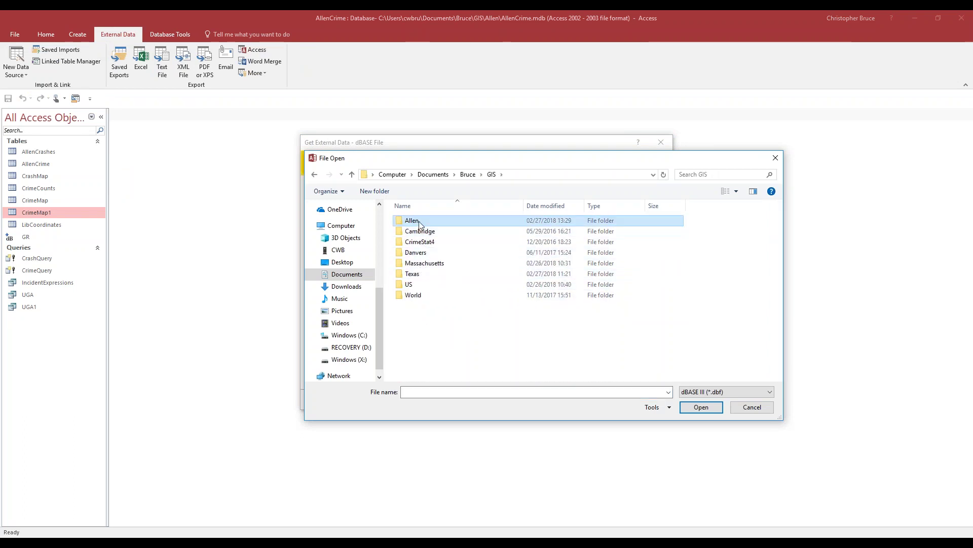
double_click(419, 221)
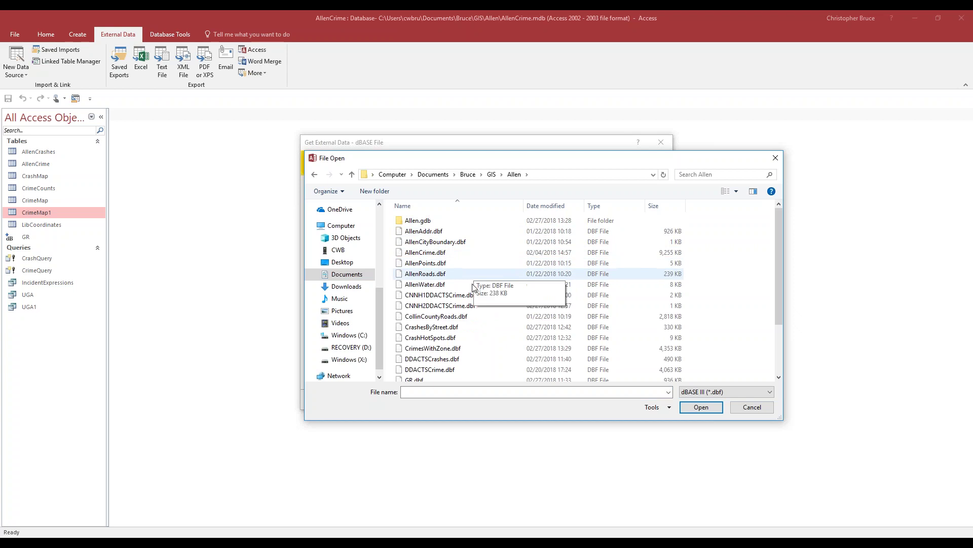
left_click(438, 350)
left_click(701, 406)
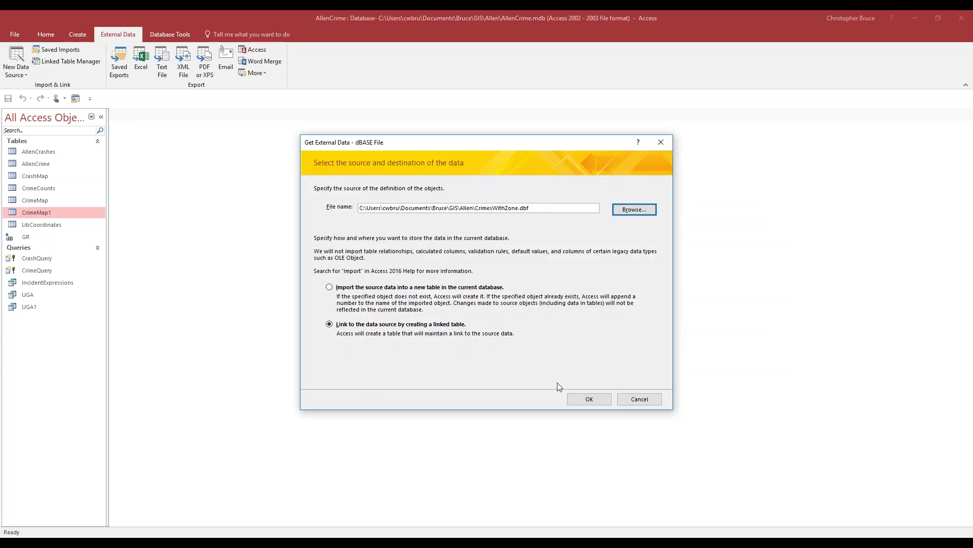
left_click(586, 399)
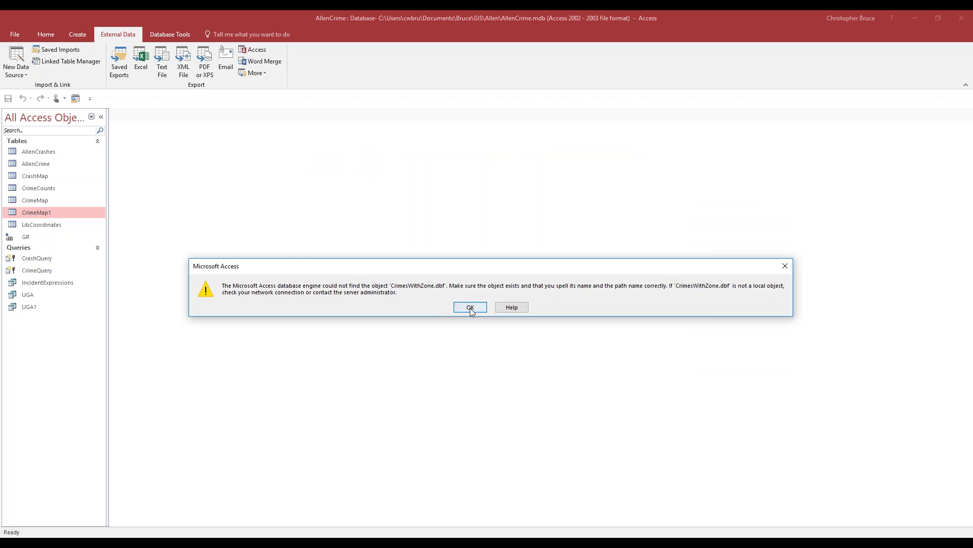
left_click(471, 307)
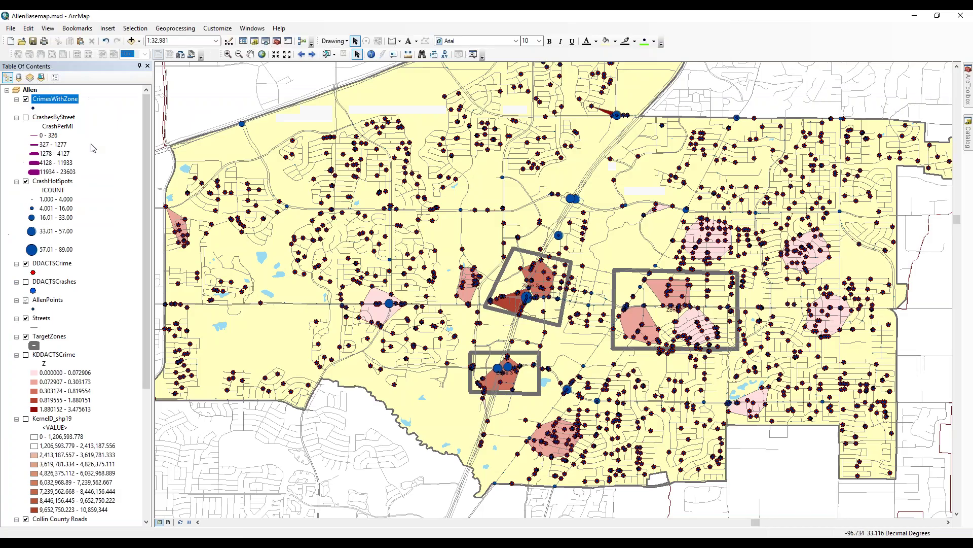
- Switch to ArcMap and export all CrimesWithZone features to the Allen folder as the shapefile CWZ, without adding it to the map
right_click(53, 99)
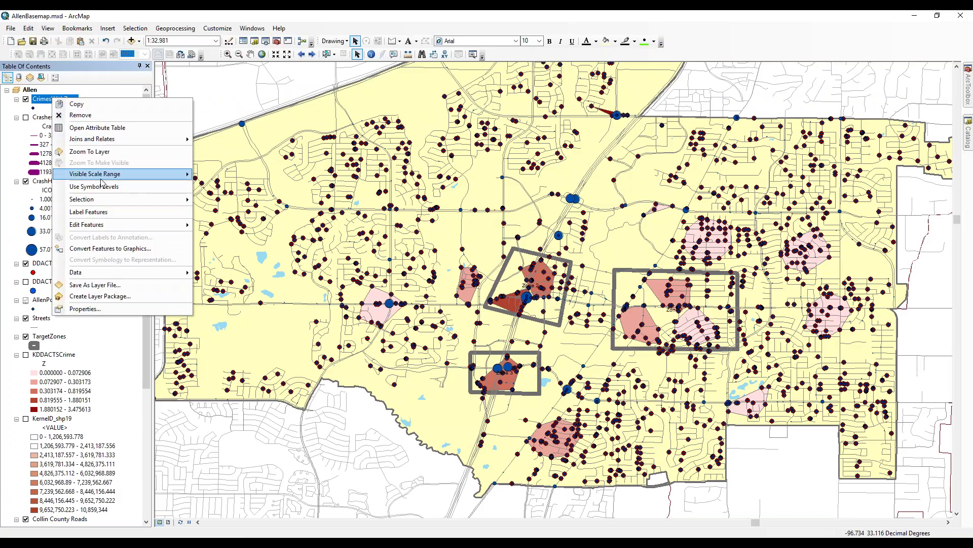
mouse_move(111, 273)
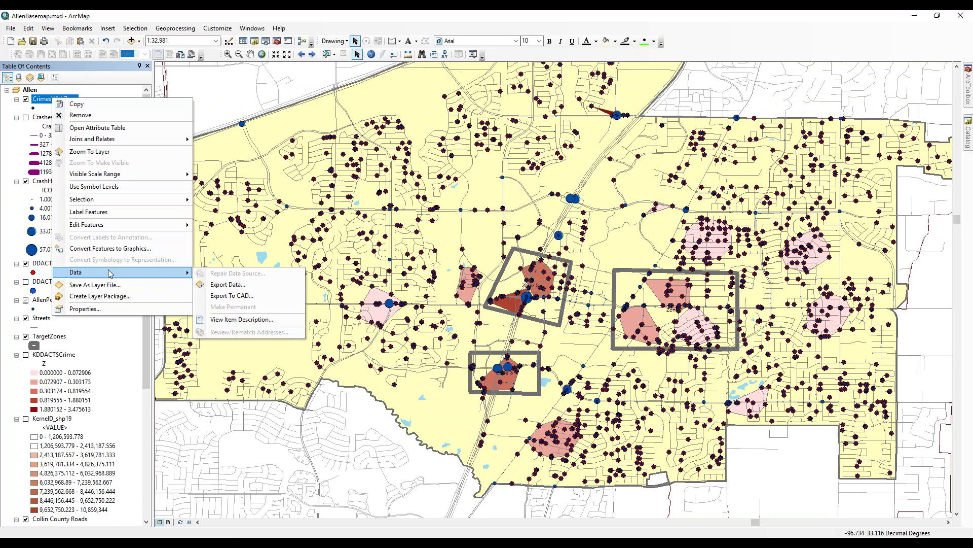
left_click(235, 289)
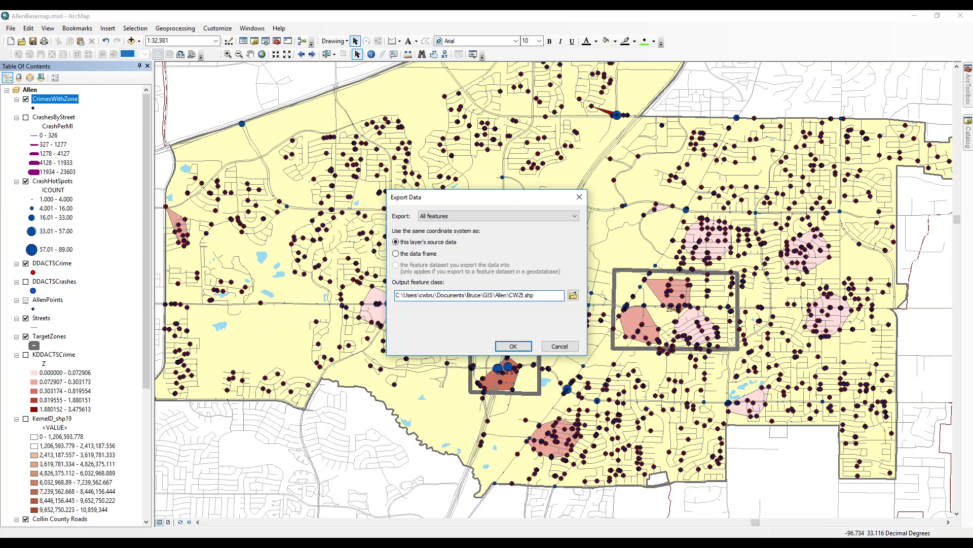
left_click(512, 345)
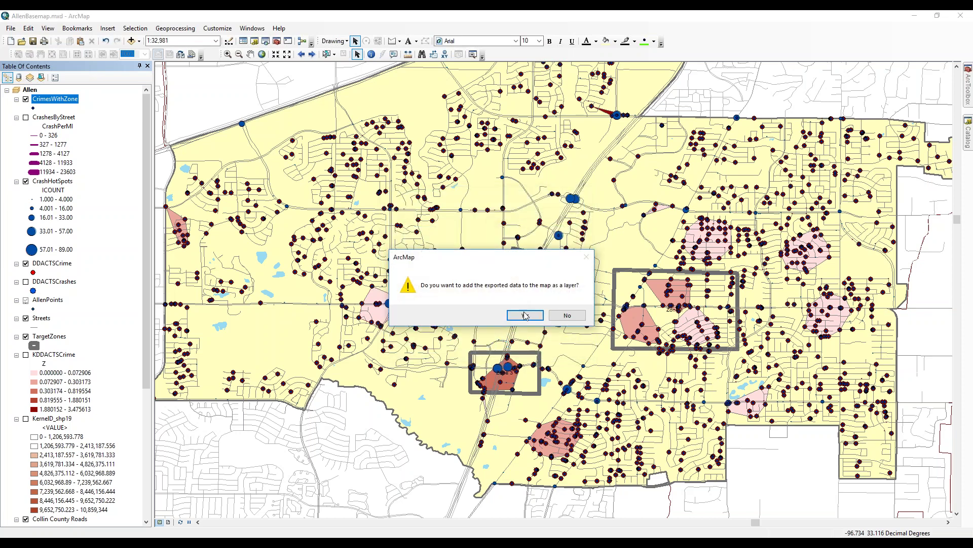
left_click(567, 315)
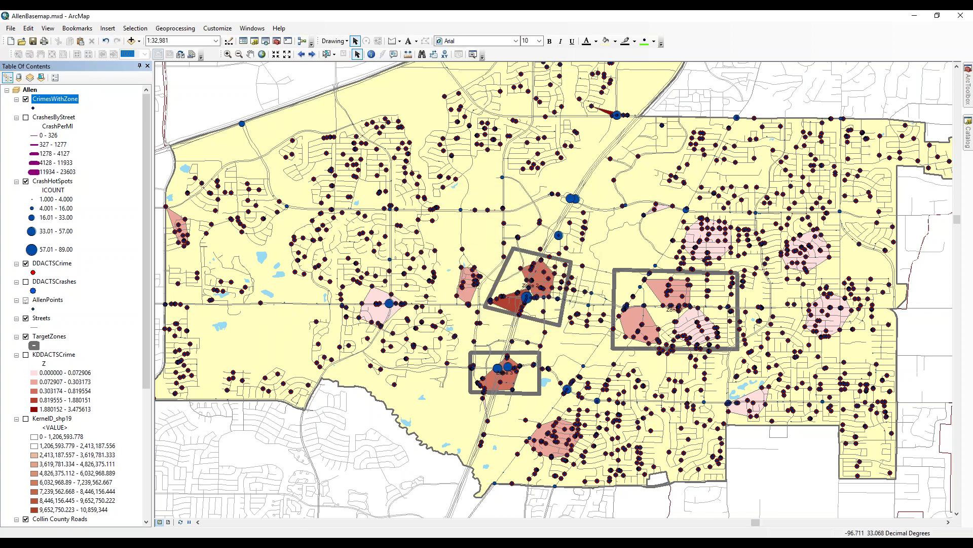
- Switch to the AllenCrime database in Access, link CWZ.dbf from the Allen folder as a linked table, and look over its records
left_click(194, 527)
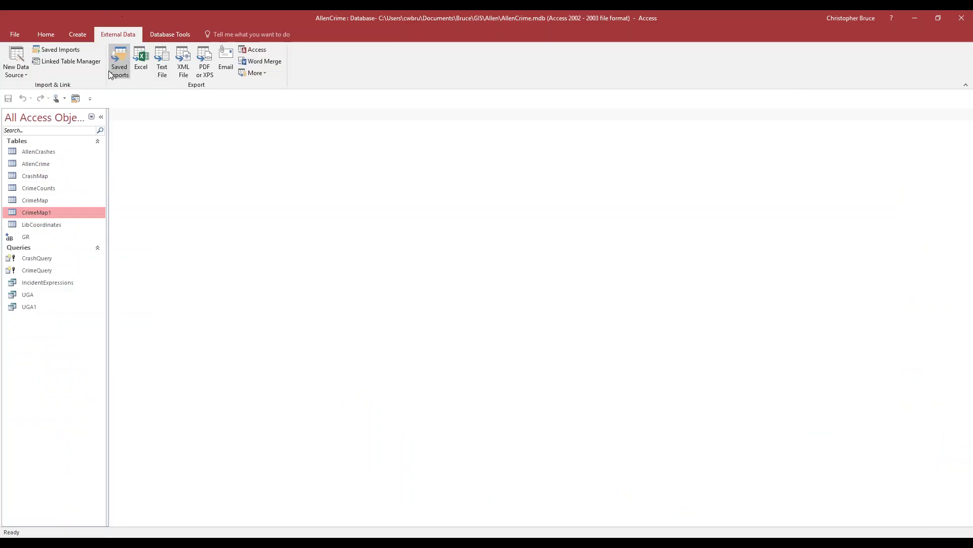
left_click(15, 62)
mouse_move(51, 114)
left_click(130, 180)
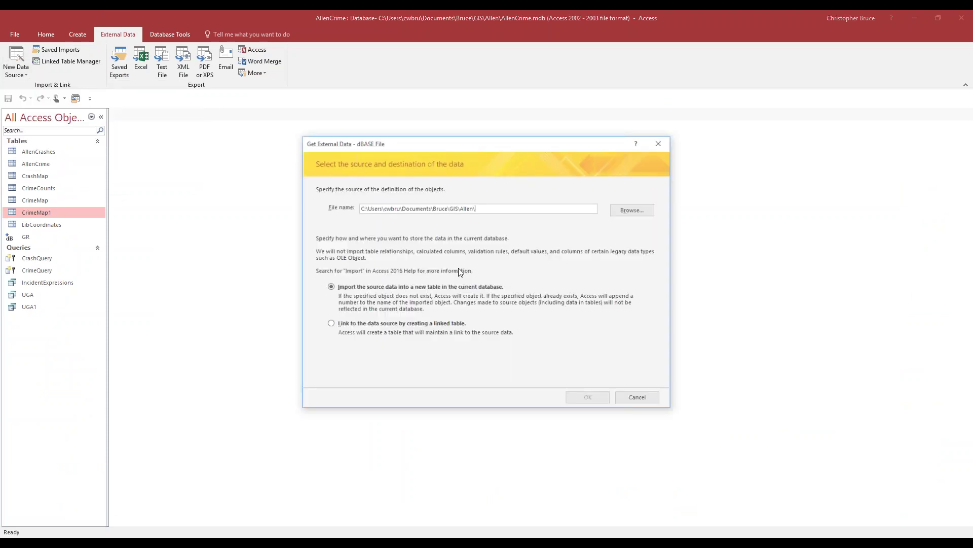
left_click(372, 325)
left_click(634, 210)
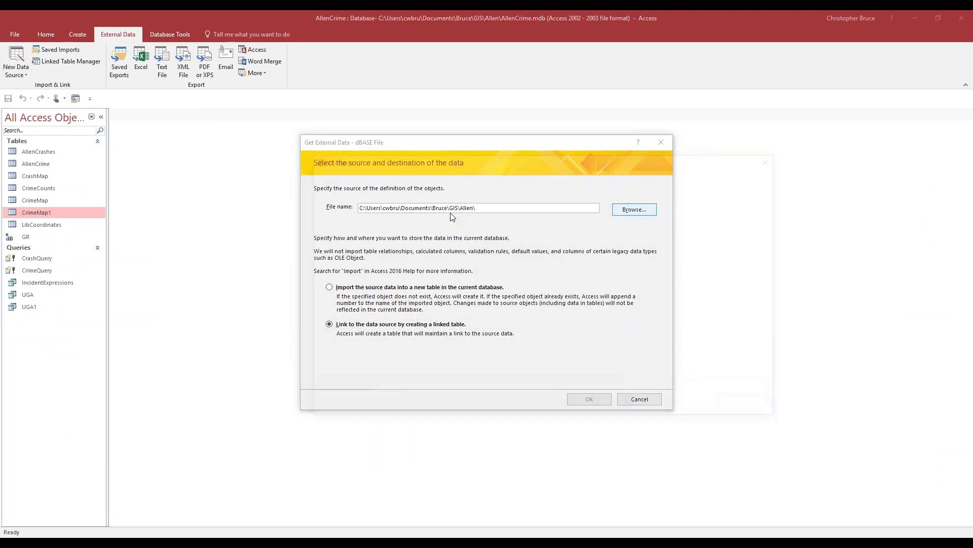
left_click(479, 360)
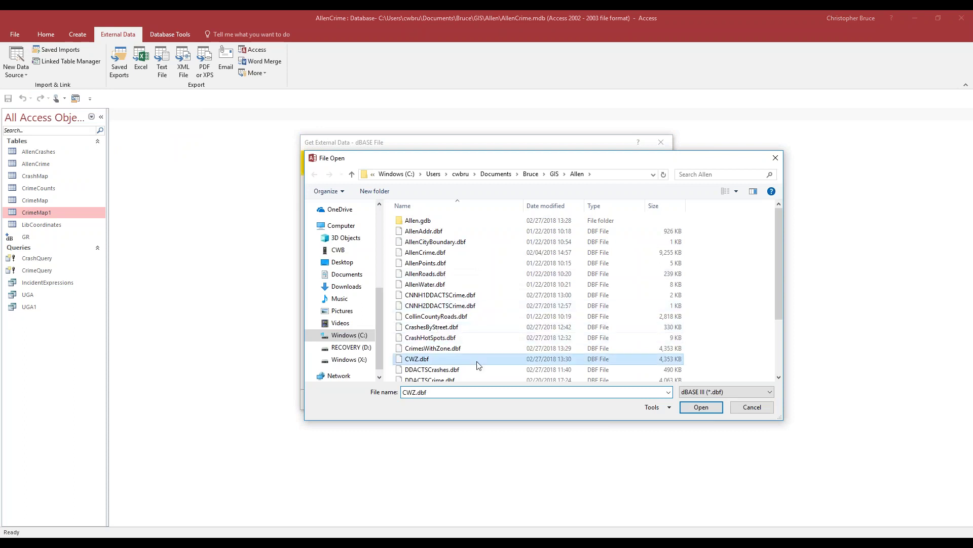
left_click(690, 408)
left_click(587, 398)
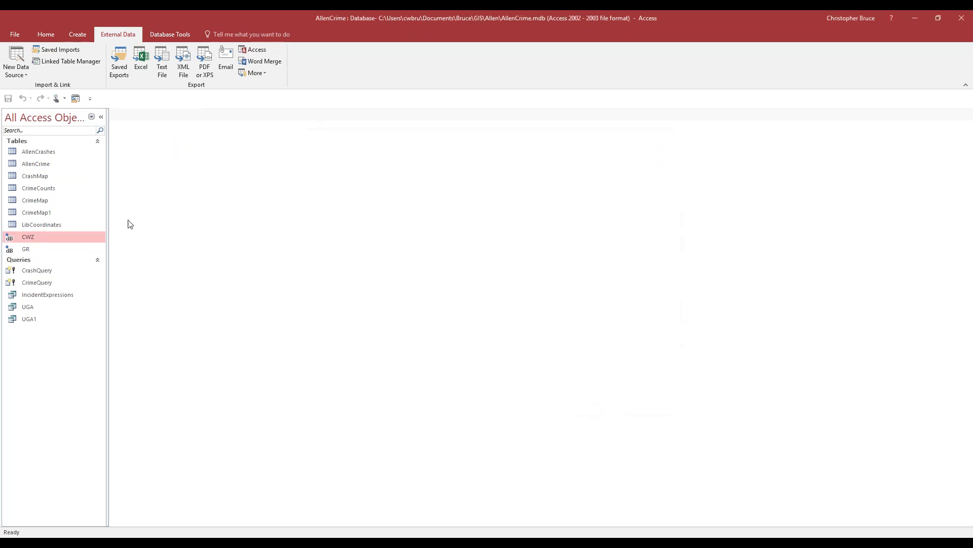
double_click(45, 236)
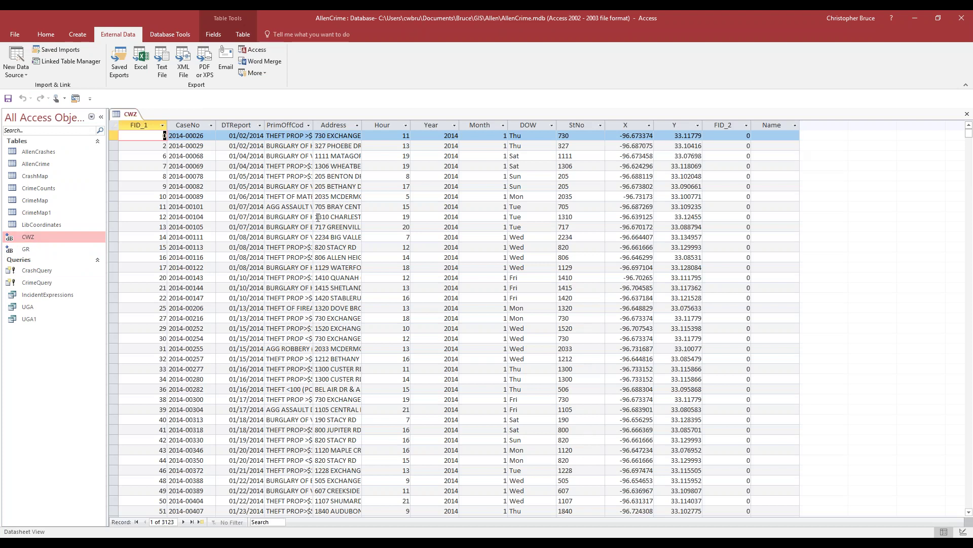
left_click(967, 114)
- Create a new query in design view based on the linked CWZ table
left_click(78, 34)
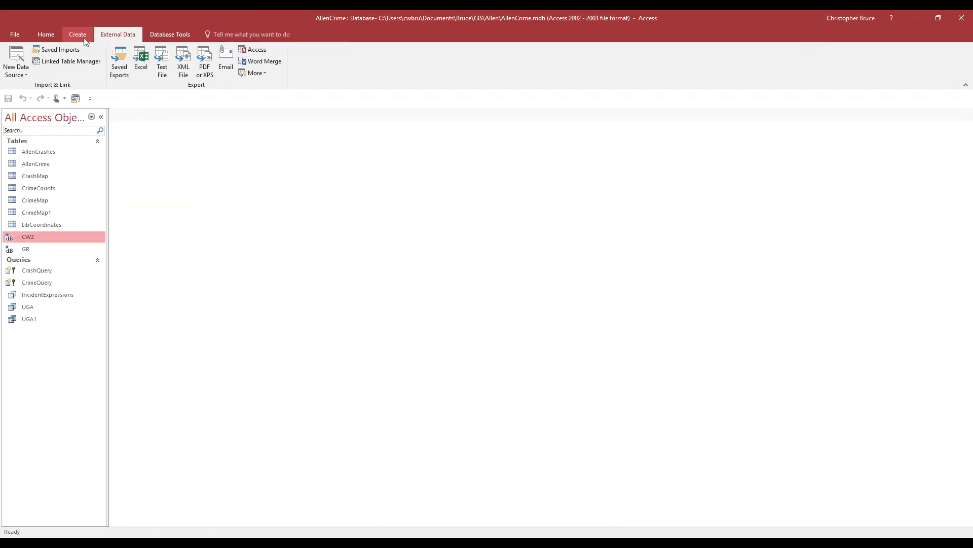
left_click(152, 59)
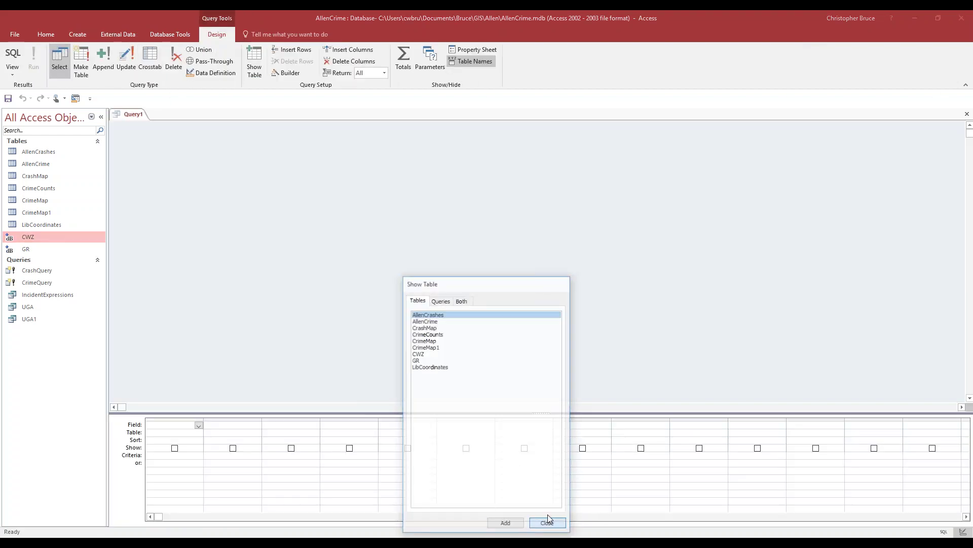
left_click(548, 520)
left_click_drag(50, 236, 190, 199)
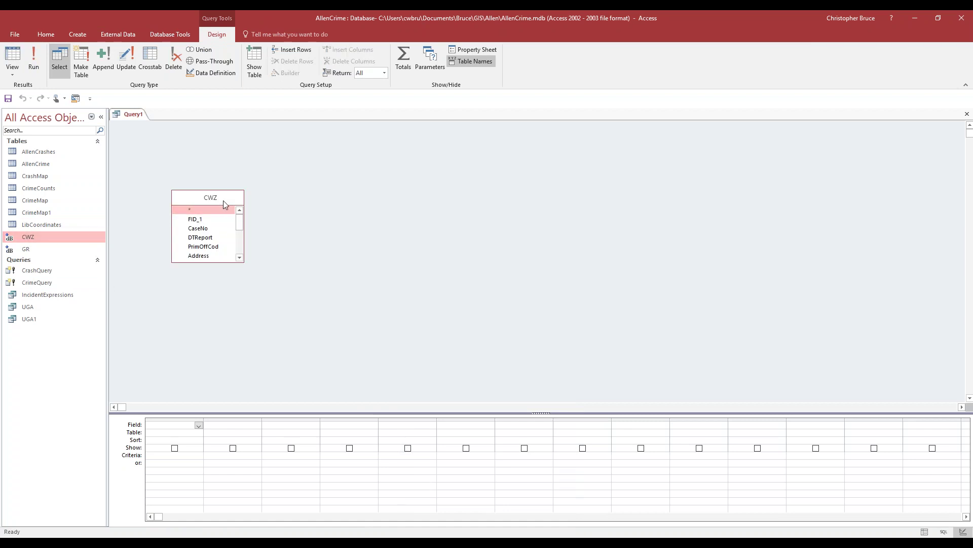
- Add the PrimOffCod, Name and CaseNo fields from CWZ to the query
left_click(240, 249)
left_click(240, 249)
left_click(240, 249)
left_click(240, 250)
mouse_move(240, 251)
left_mouse_down()
mouse_move(238, 227)
mouse_move(237, 256)
left_mouse_up()
double_click(217, 233)
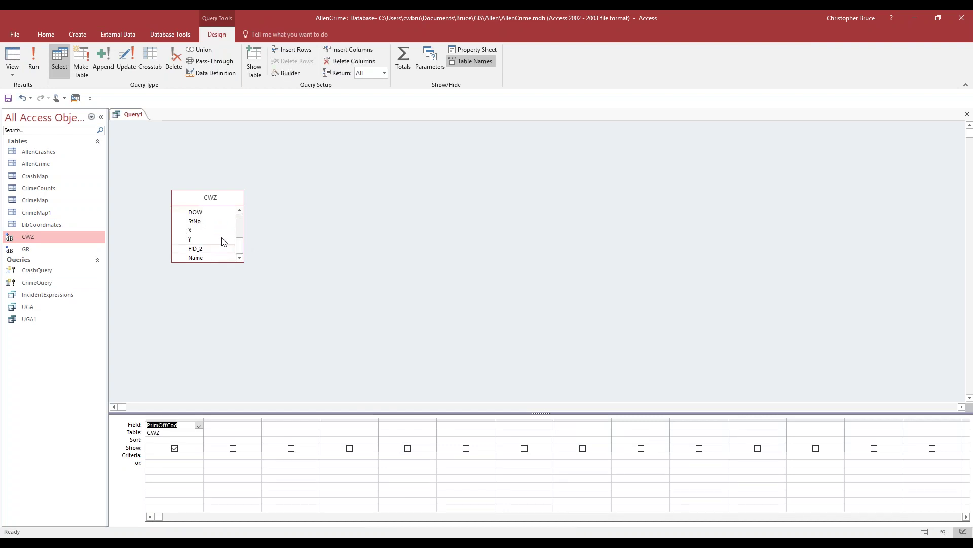
double_click(211, 258)
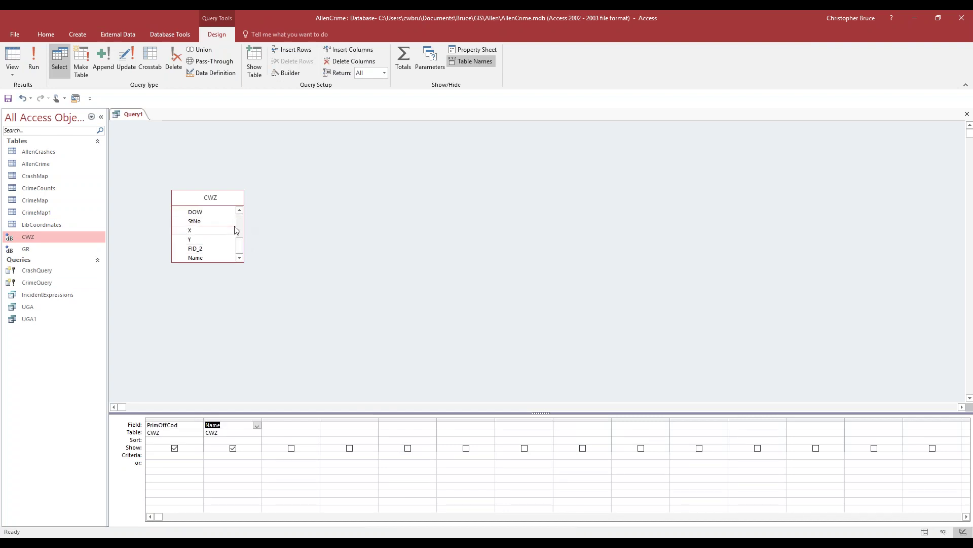
scroll(239, 227, "up", 5)
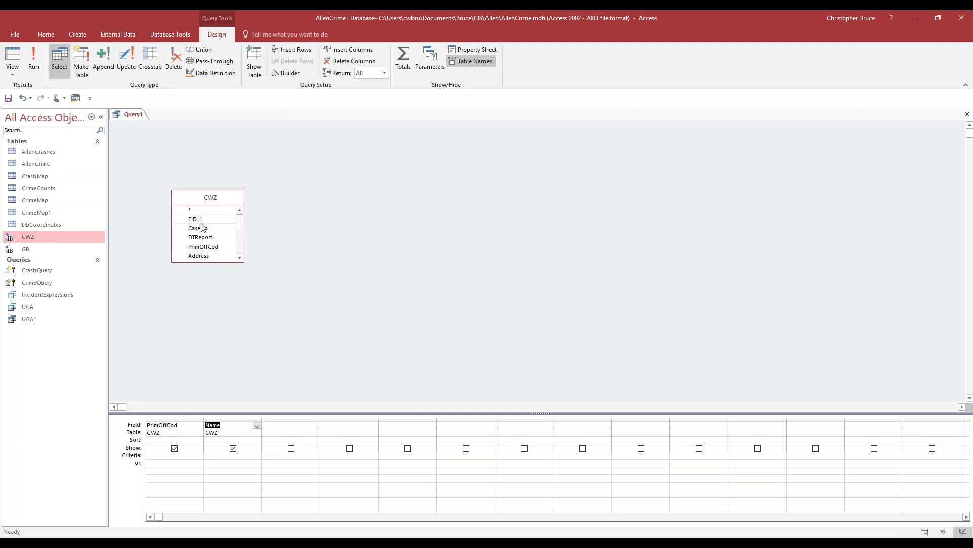
double_click(203, 230)
- Turn the query into a crosstab with PrimOffCod as the row heading and Name as the column heading
left_click(404, 61)
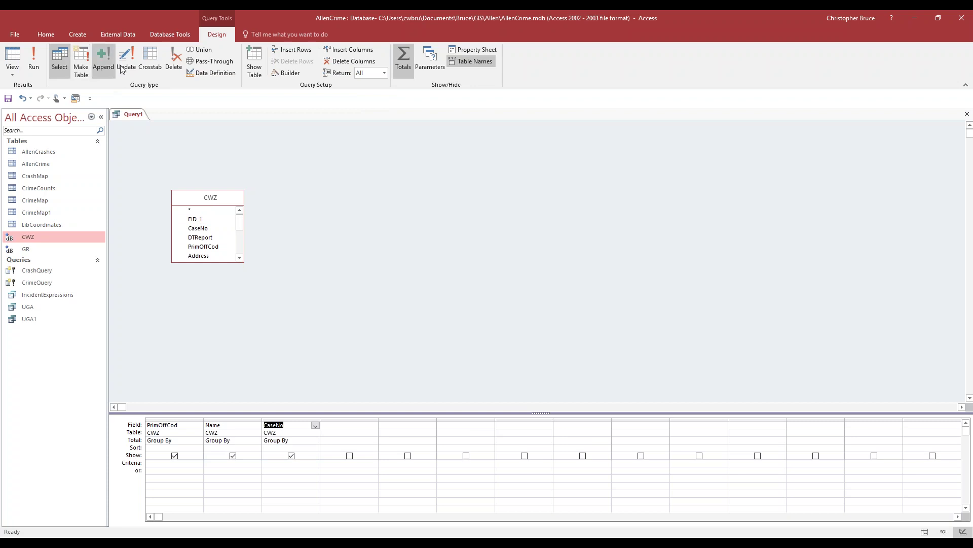
left_click(151, 60)
left_click(172, 448)
type("row Heading")
left_click(234, 449)
type("c")
- Set the CaseNo field's total to Count and its crosstab role to Value, and run the query
left_click(282, 449)
left_click_drag(263, 439, 262, 440)
type("count")
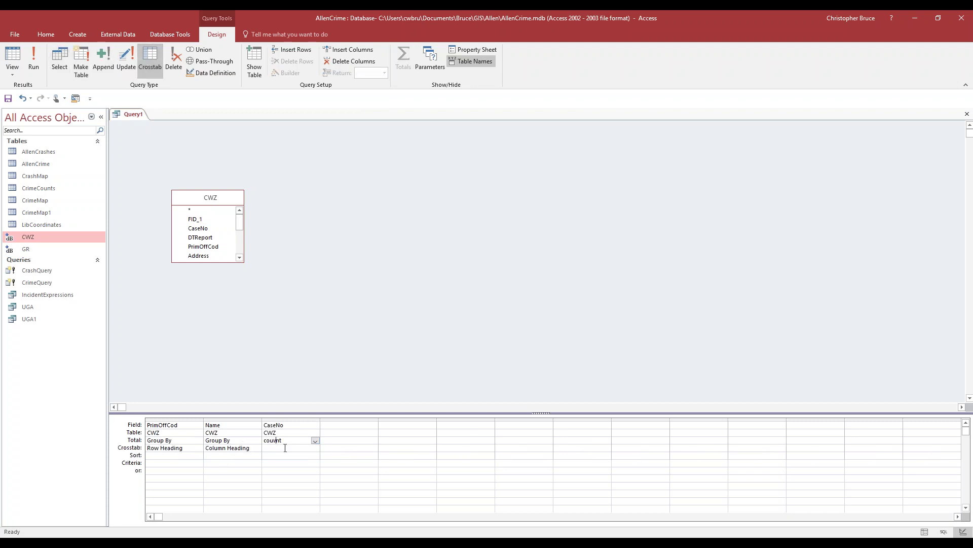
key("Tab")
key("Down")
key("Left")
type("v")
key("Tab")
left_click(42, 62)
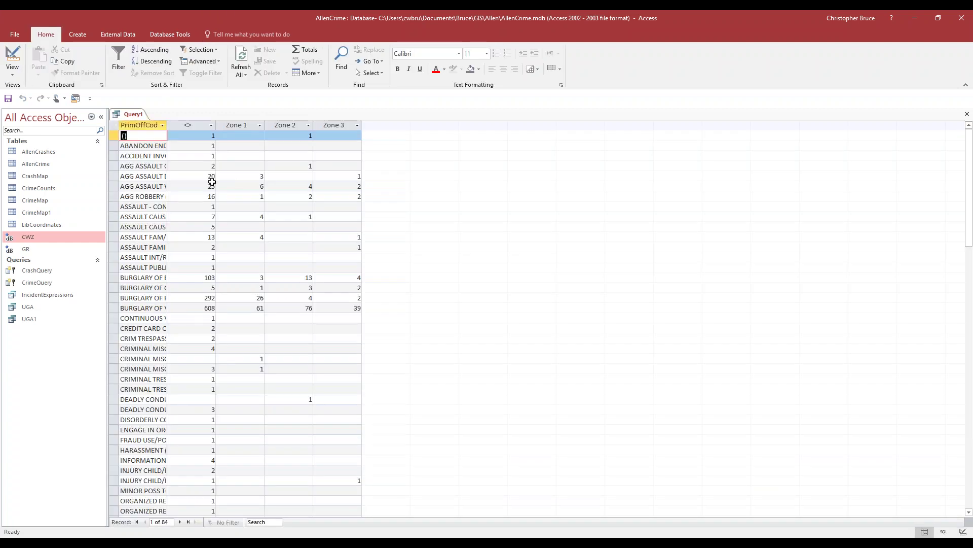
- Widen the PrimOffCod column and compare the offense counts inside and outside the three zones, including vehicle burglary and the theft categories
double_click(167, 125)
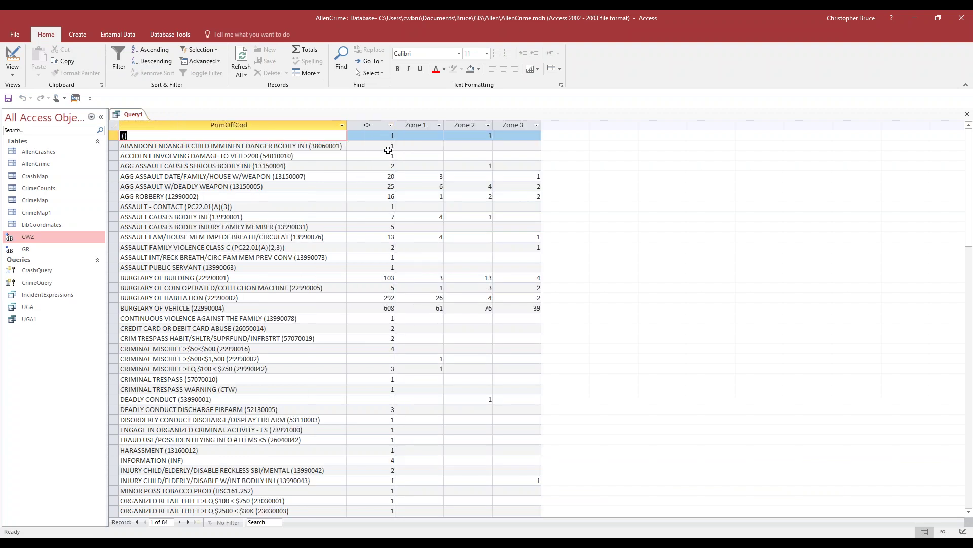
left_click(373, 126)
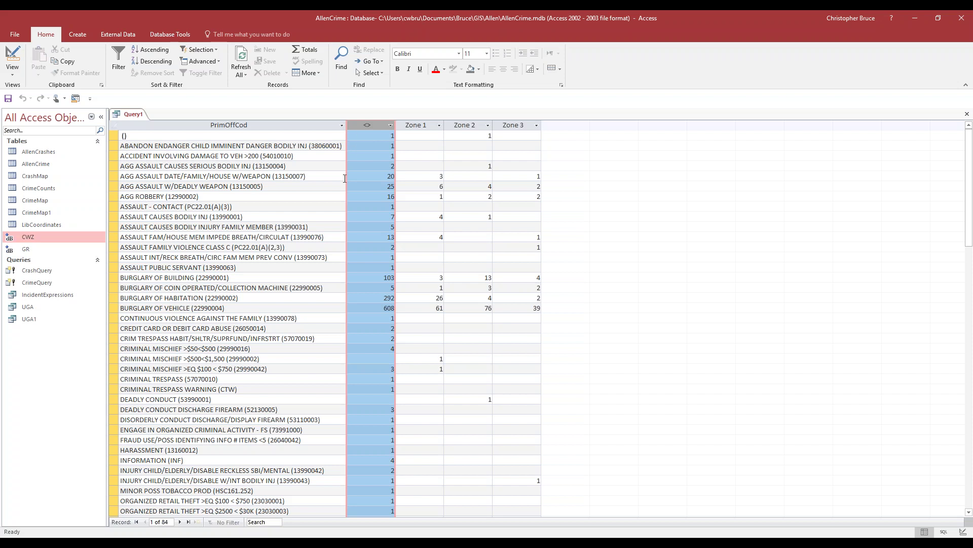
left_click(434, 306)
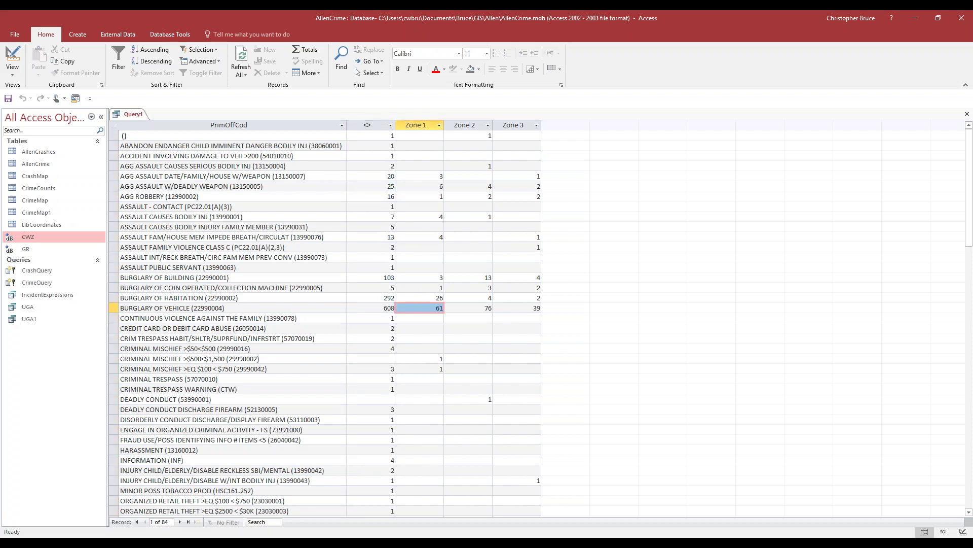
left_click(112, 308)
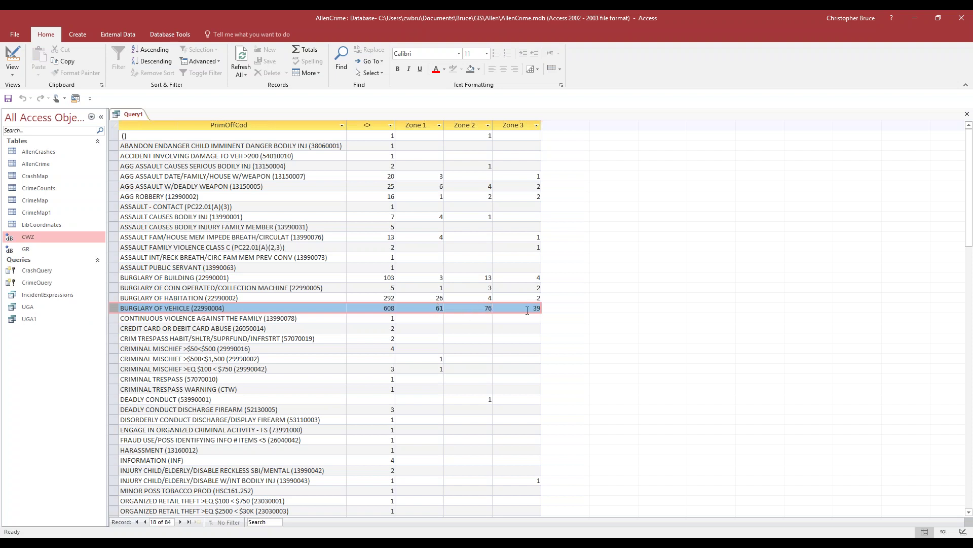
scroll(527, 310, "down", 9)
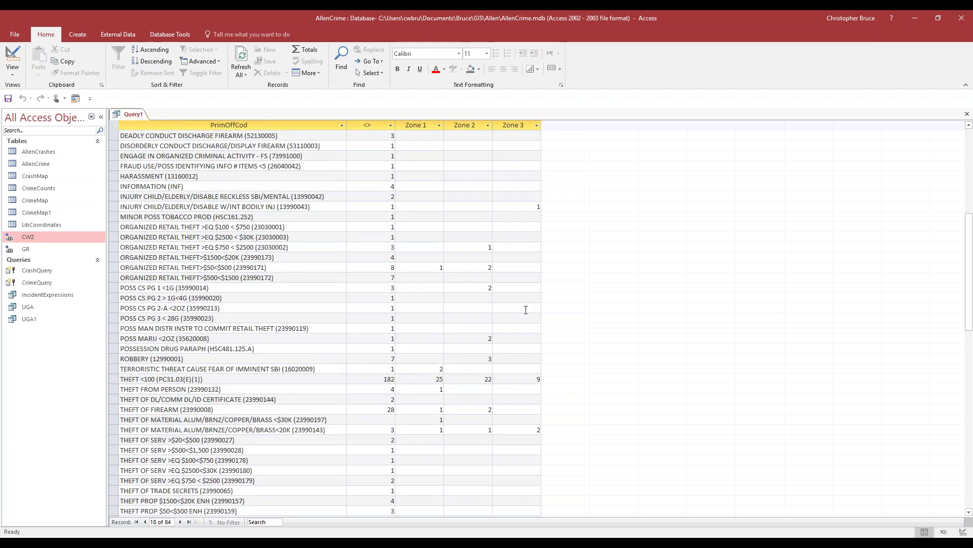
scroll(526, 310, "up", 9)
scroll(525, 309, "down", 11)
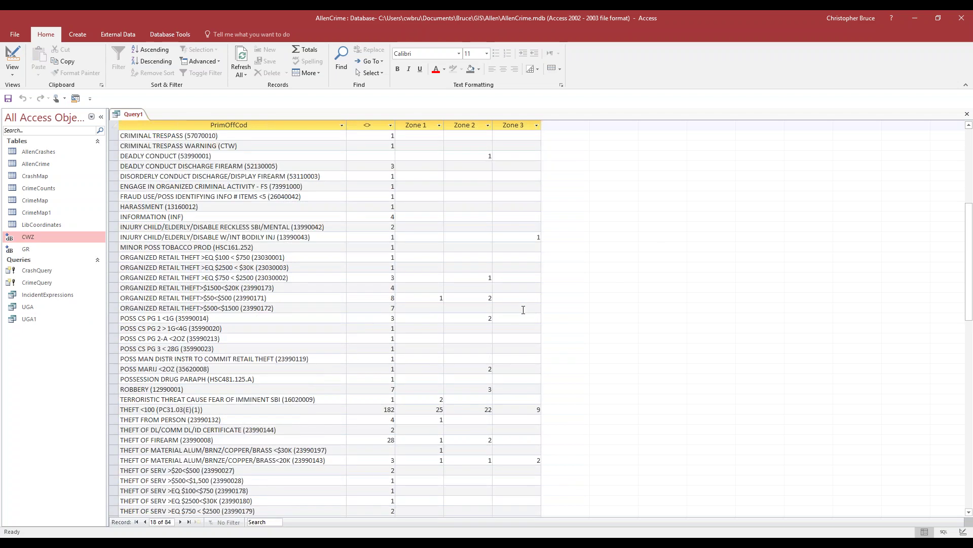
scroll(523, 310, "down", 2)
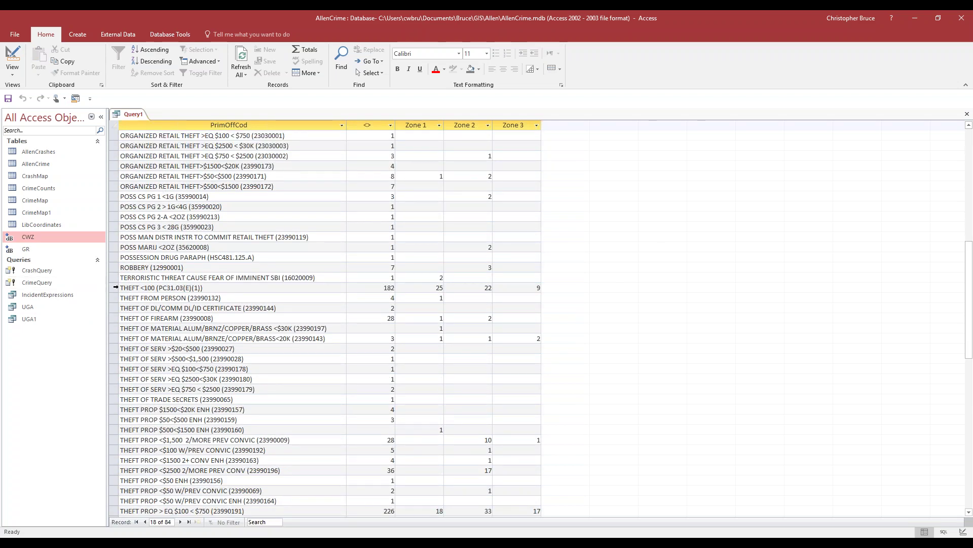
left_click(121, 287)
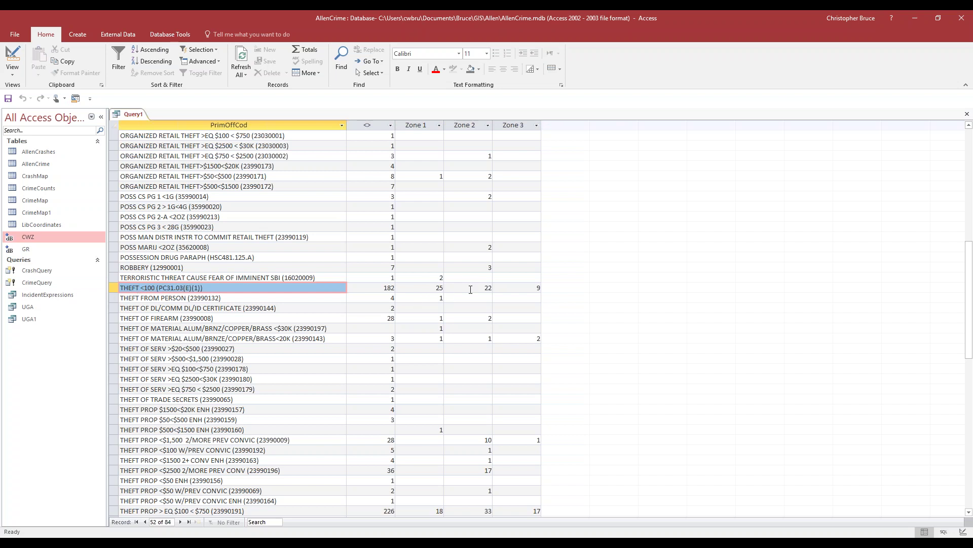
left_click(113, 470)
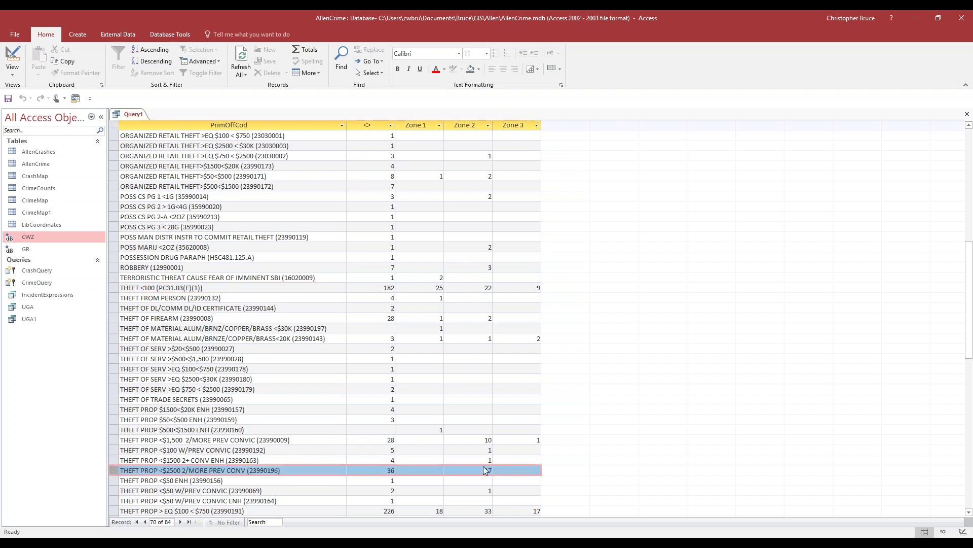
scroll(487, 472, "down", 4)
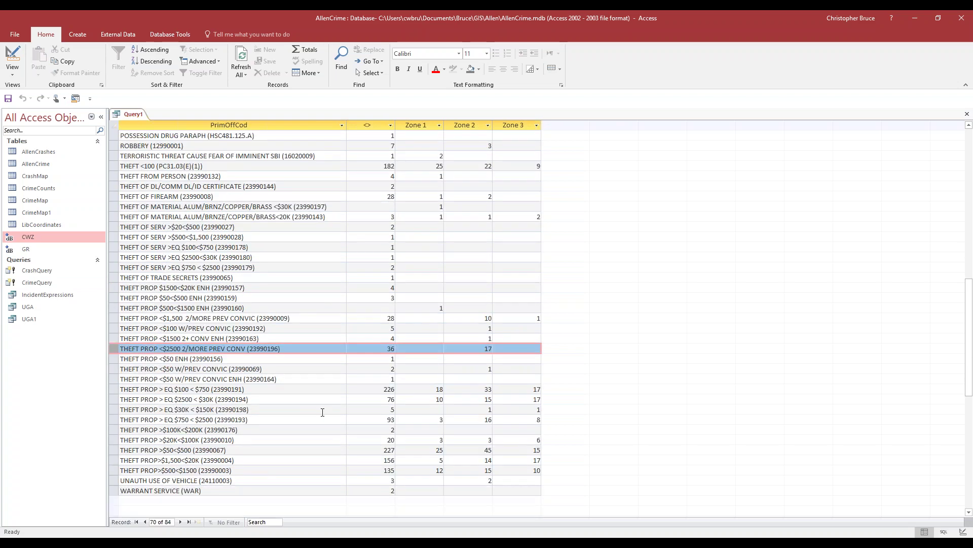
scroll(322, 410, "up", 16)
left_click(261, 236)
key("Up")
key("Up")
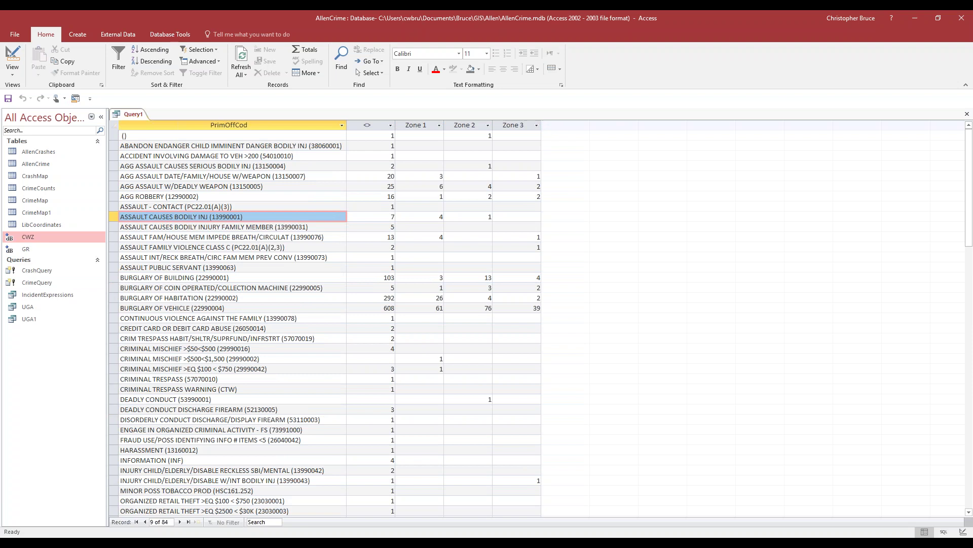
- Return the crosstab query to design view, enlarge the CWZ field list, and close the query without saving it
left_click(12, 57)
left_click_drag(238, 262, 235, 303)
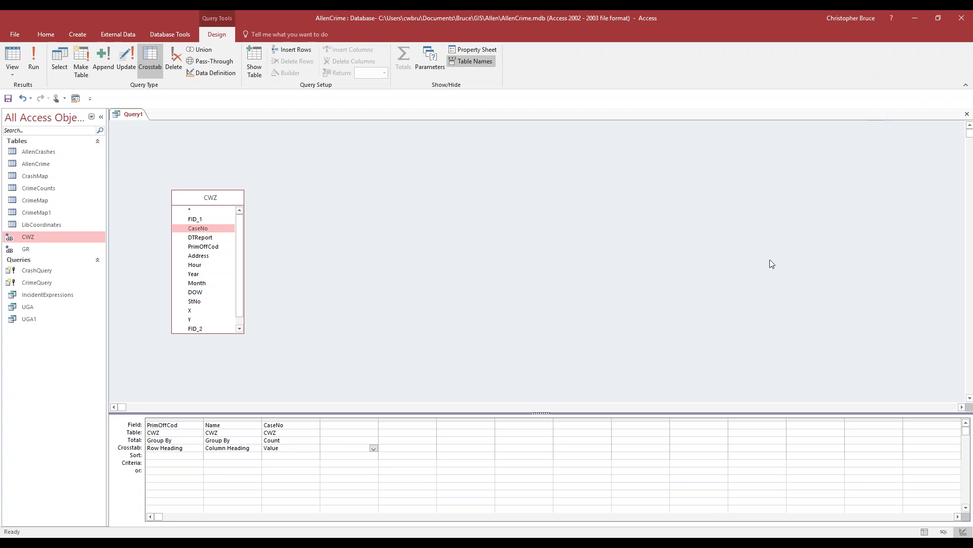
left_click(967, 113)
left_click(495, 309)
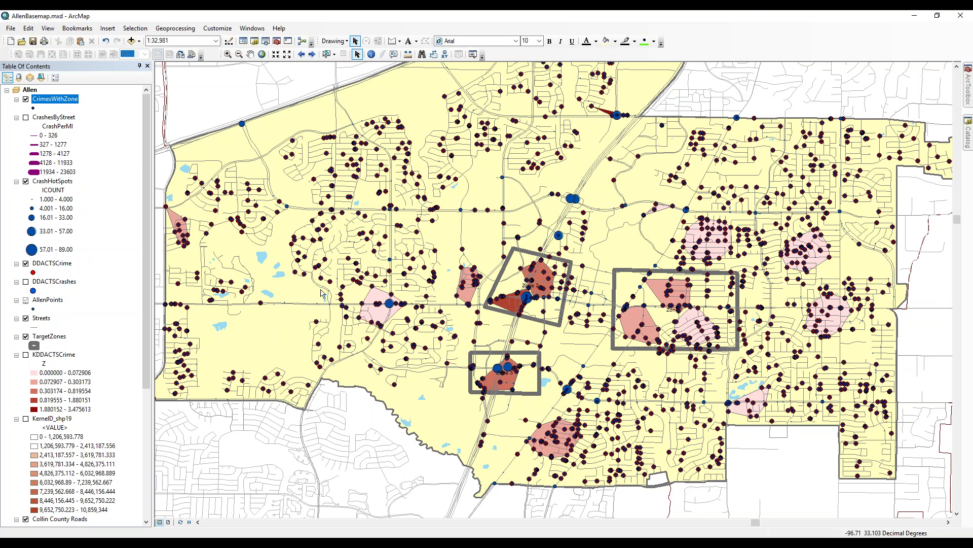
left_click(63, 263)
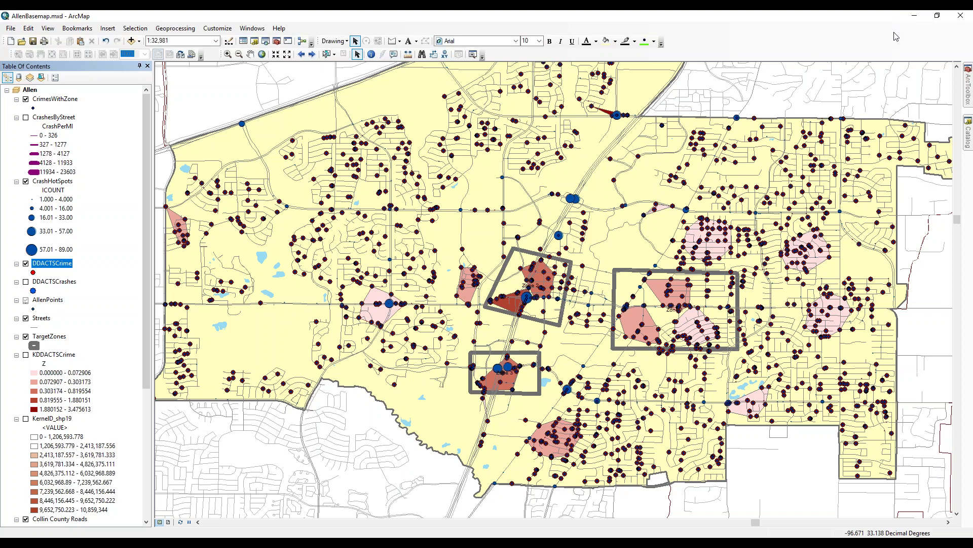
left_click(914, 16)
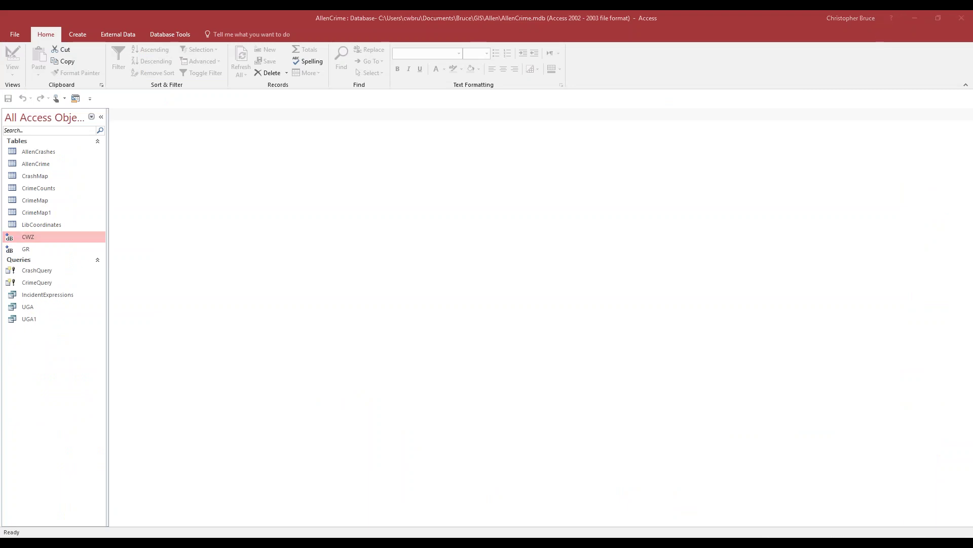
key("super+d")
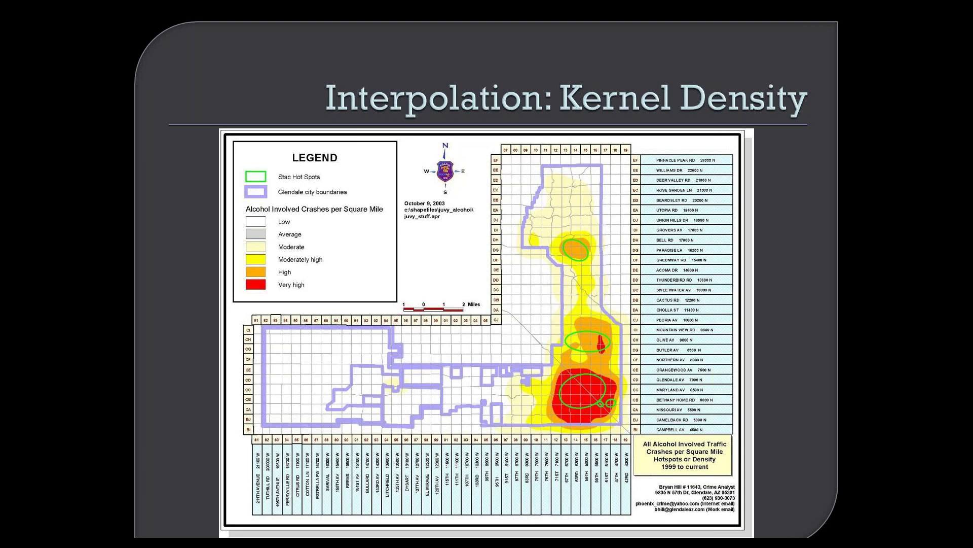
key("Right")
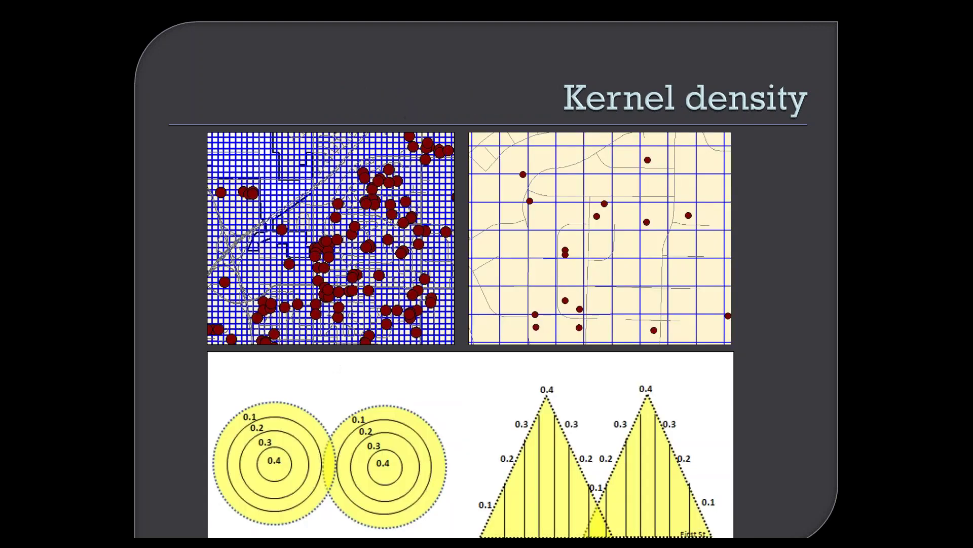
key("Right")
key("Right")
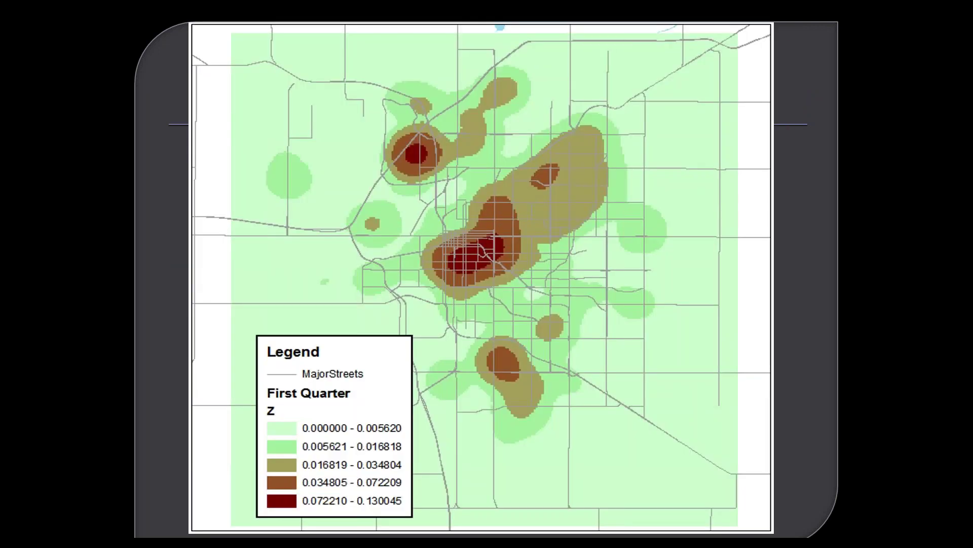
key("Right")
key("Right")
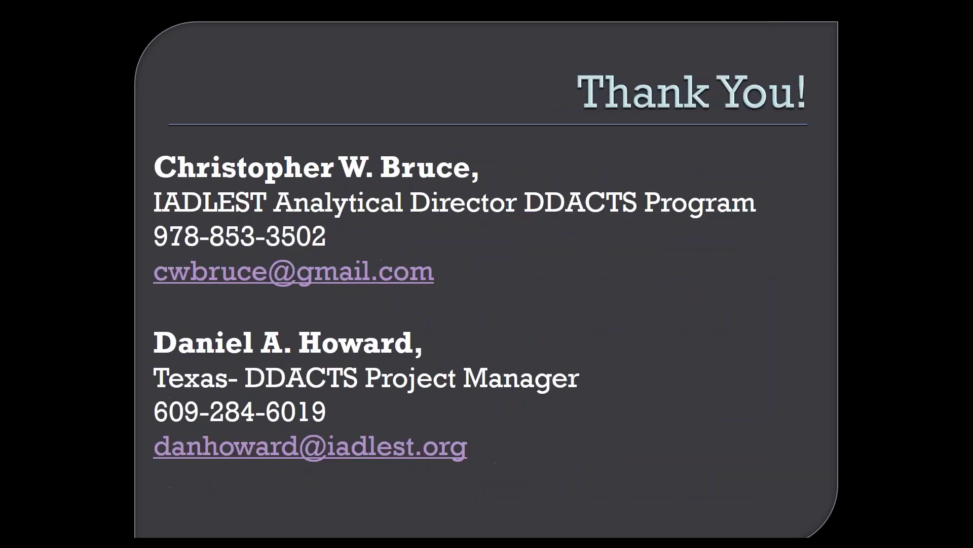